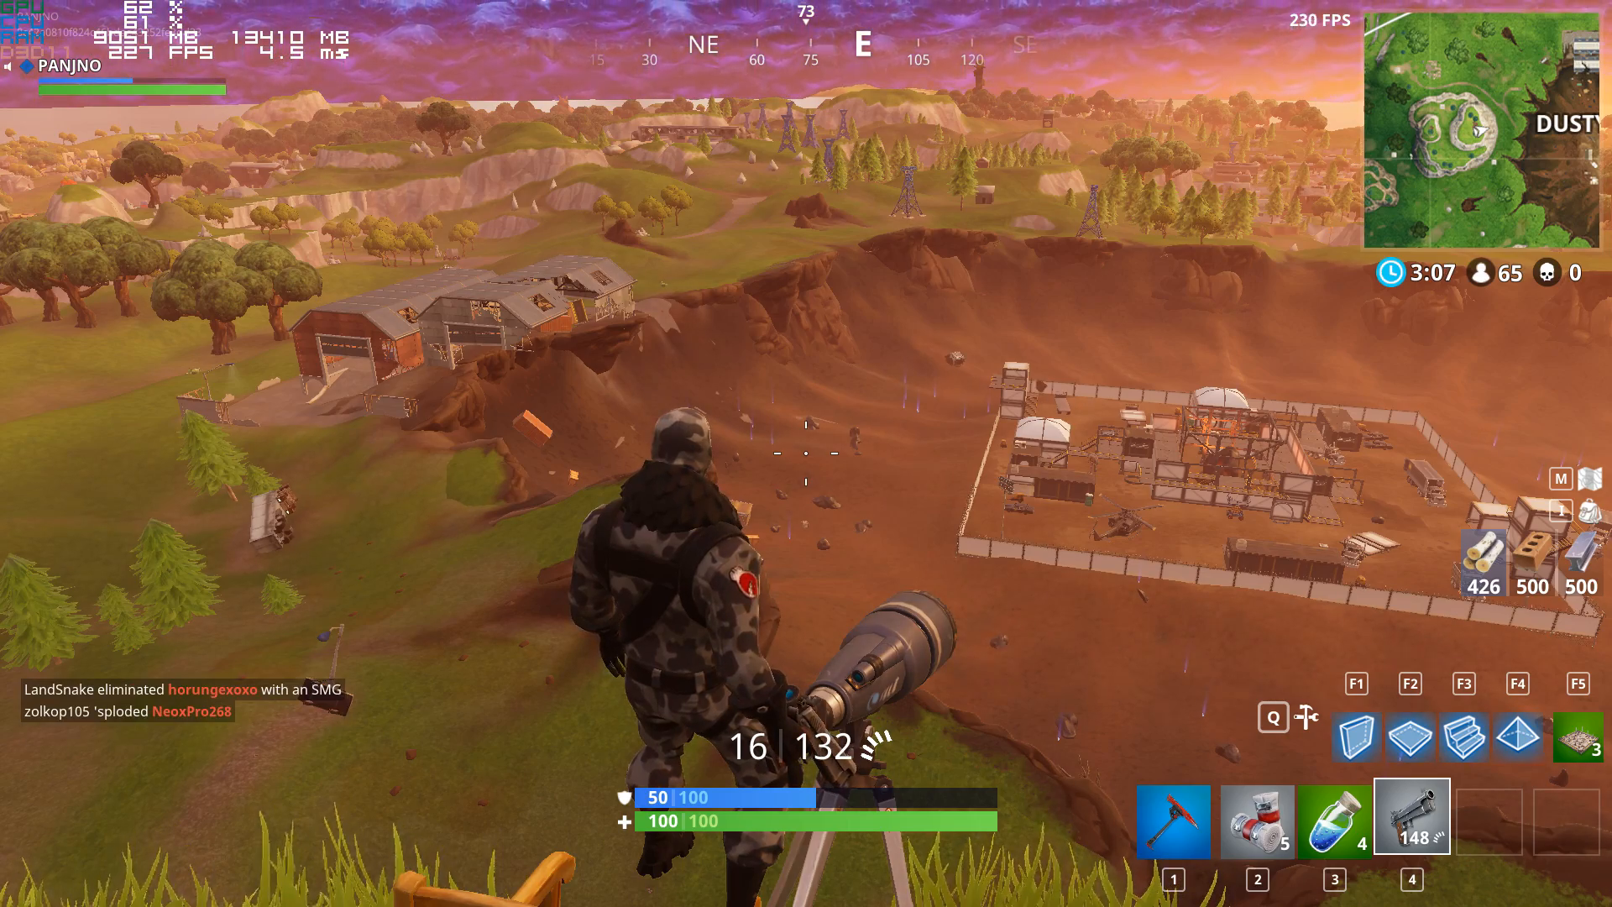
key(F3)
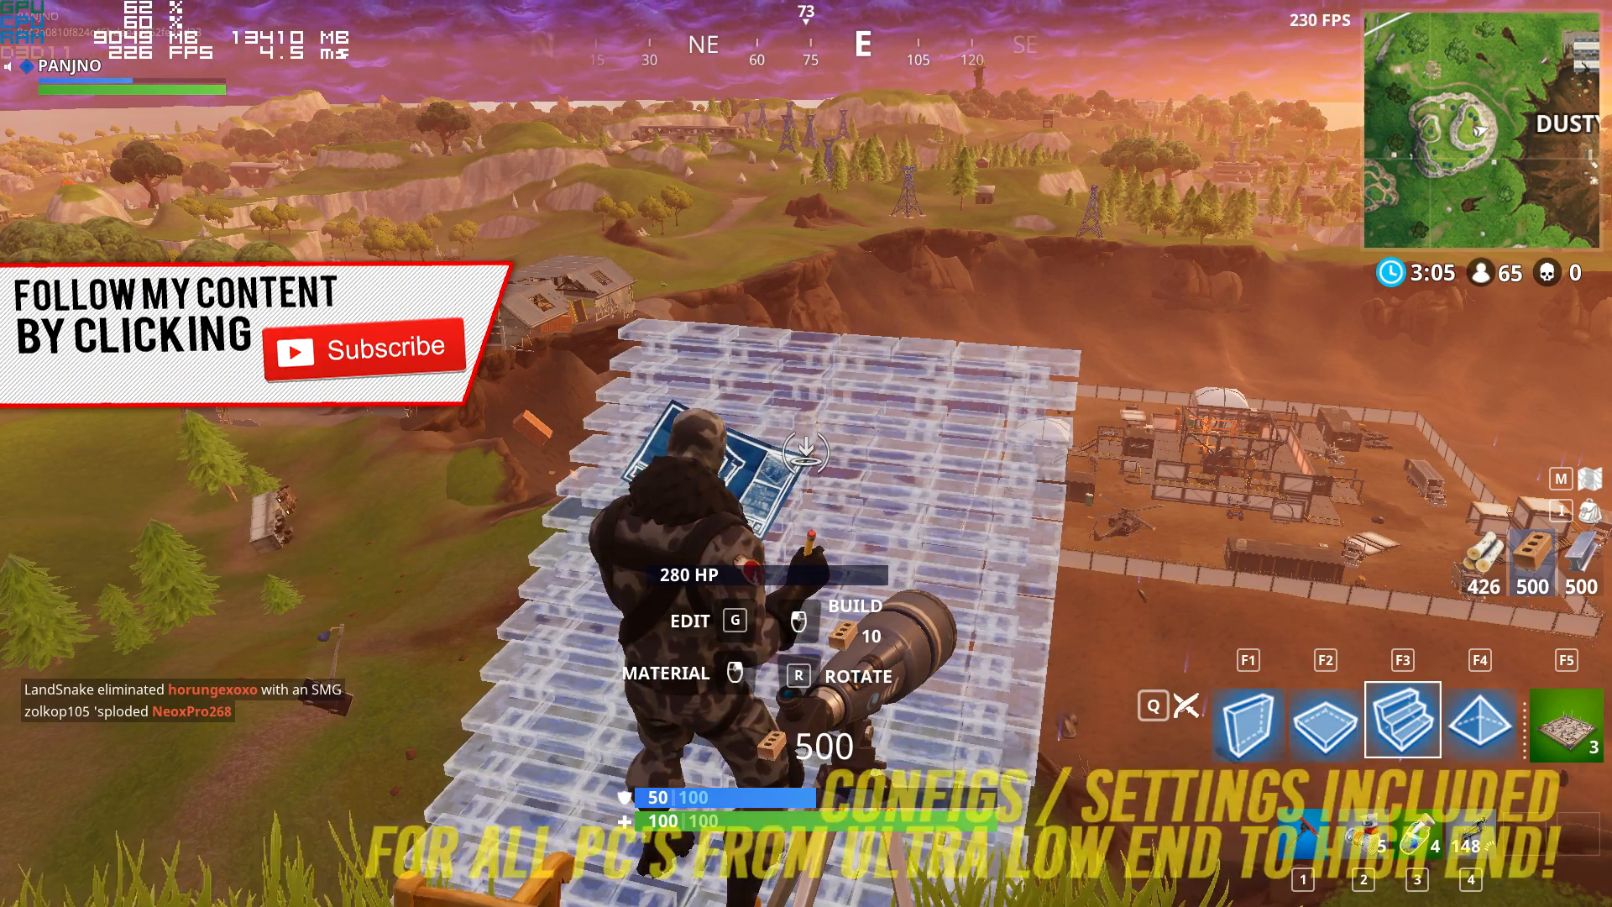
key(q)
key(1)
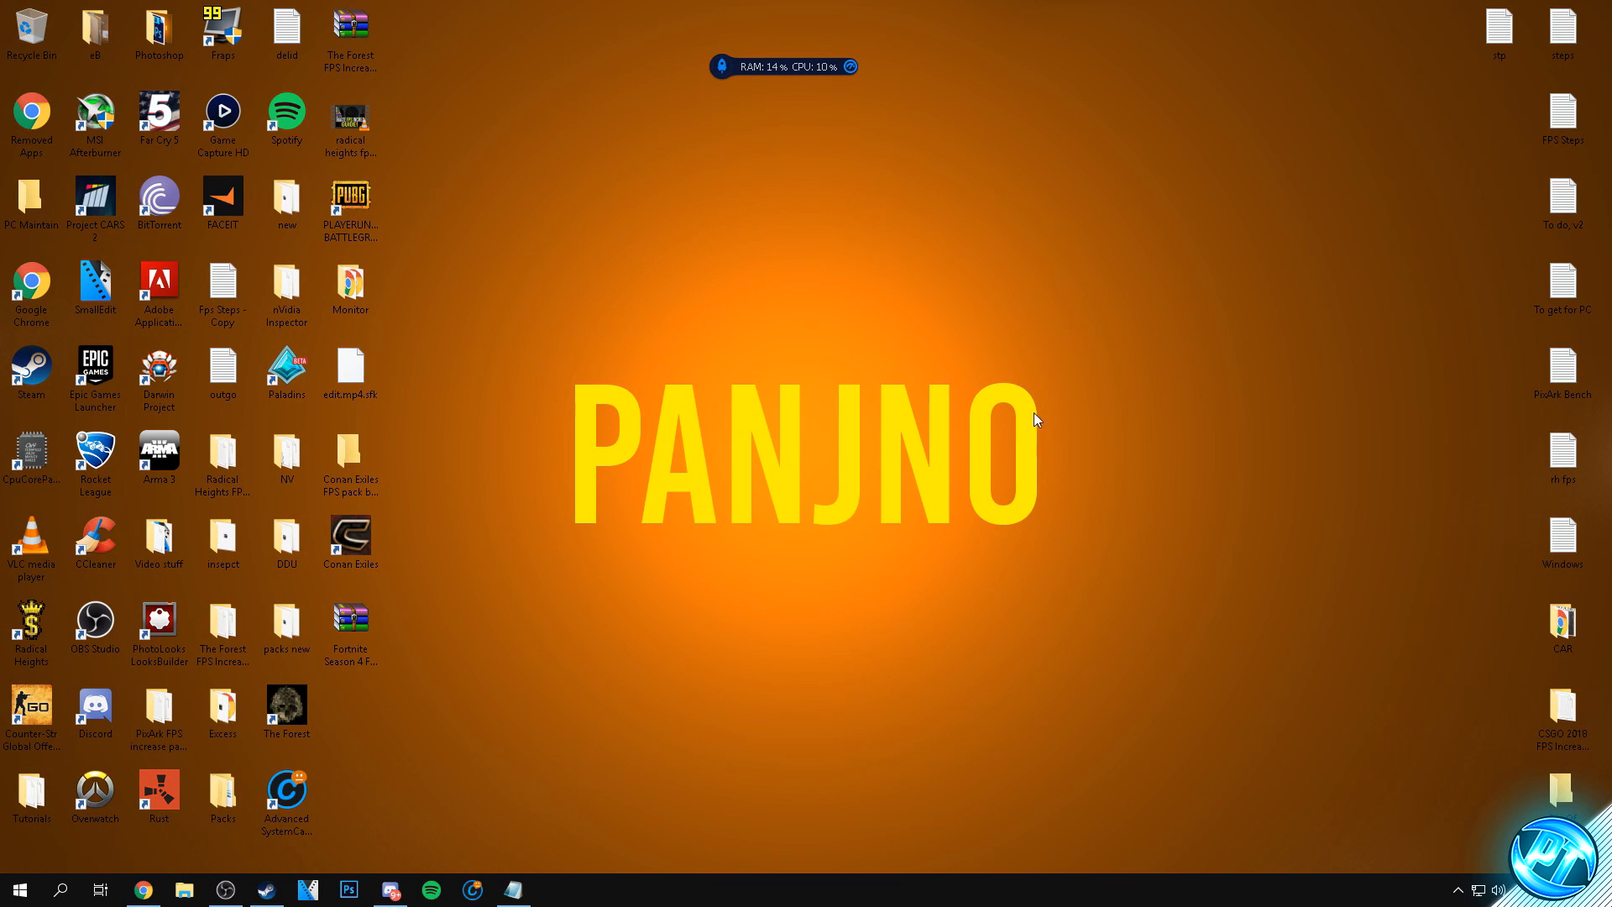
- Extract the Fortnite Season 4 FPS archive onto the desktop and place the extracted folder beside it
drag(345, 618, 665, 281)
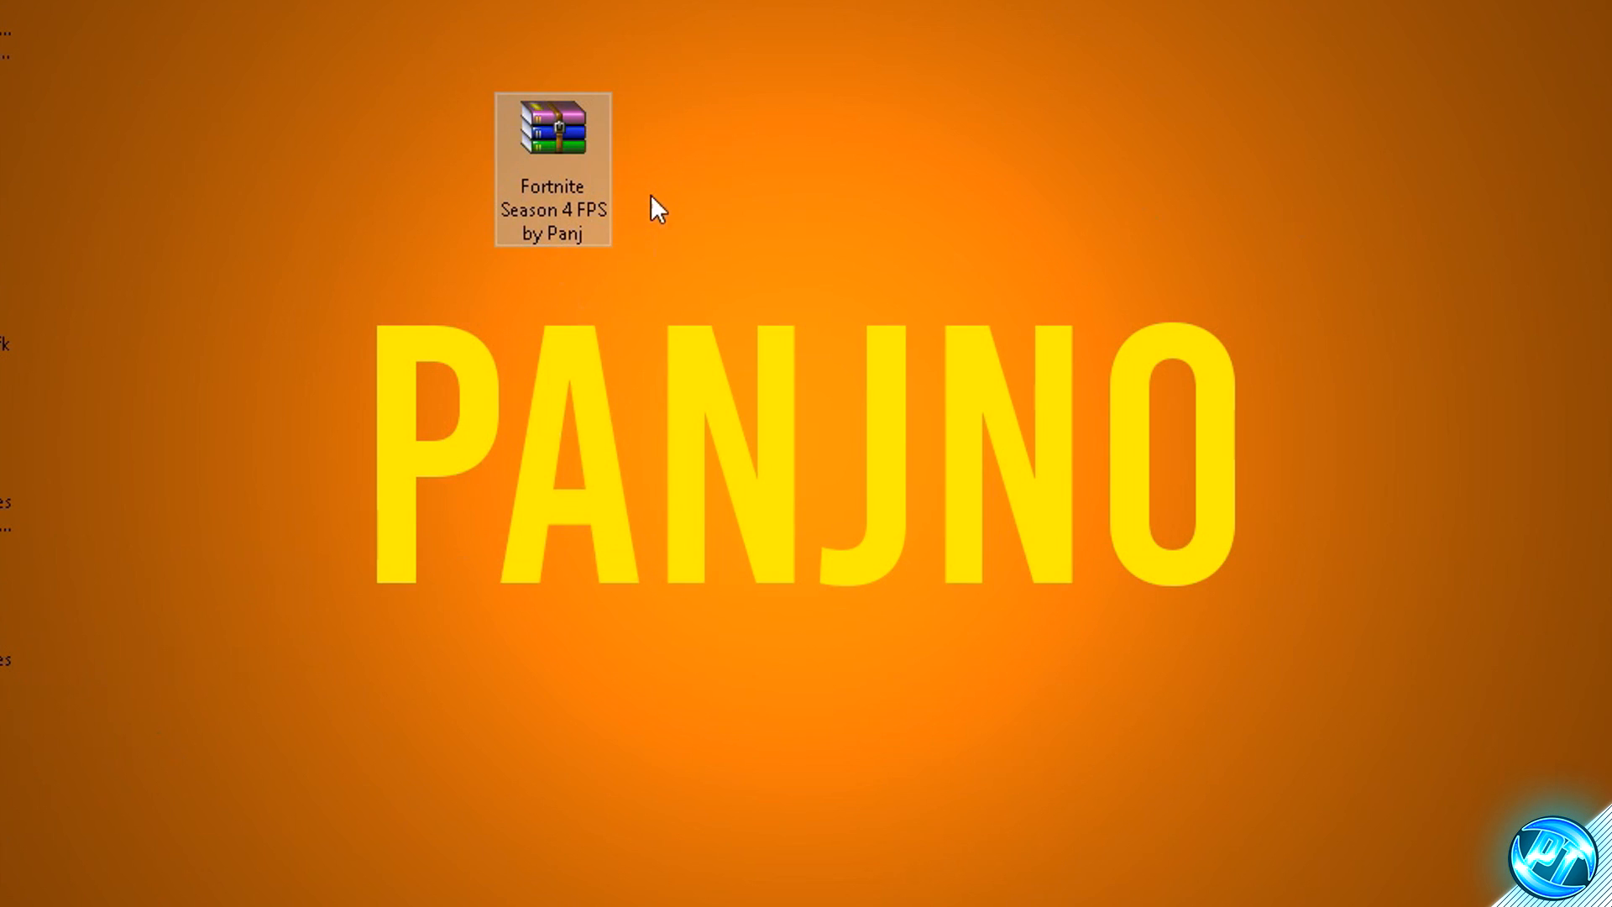
right_click(682, 295)
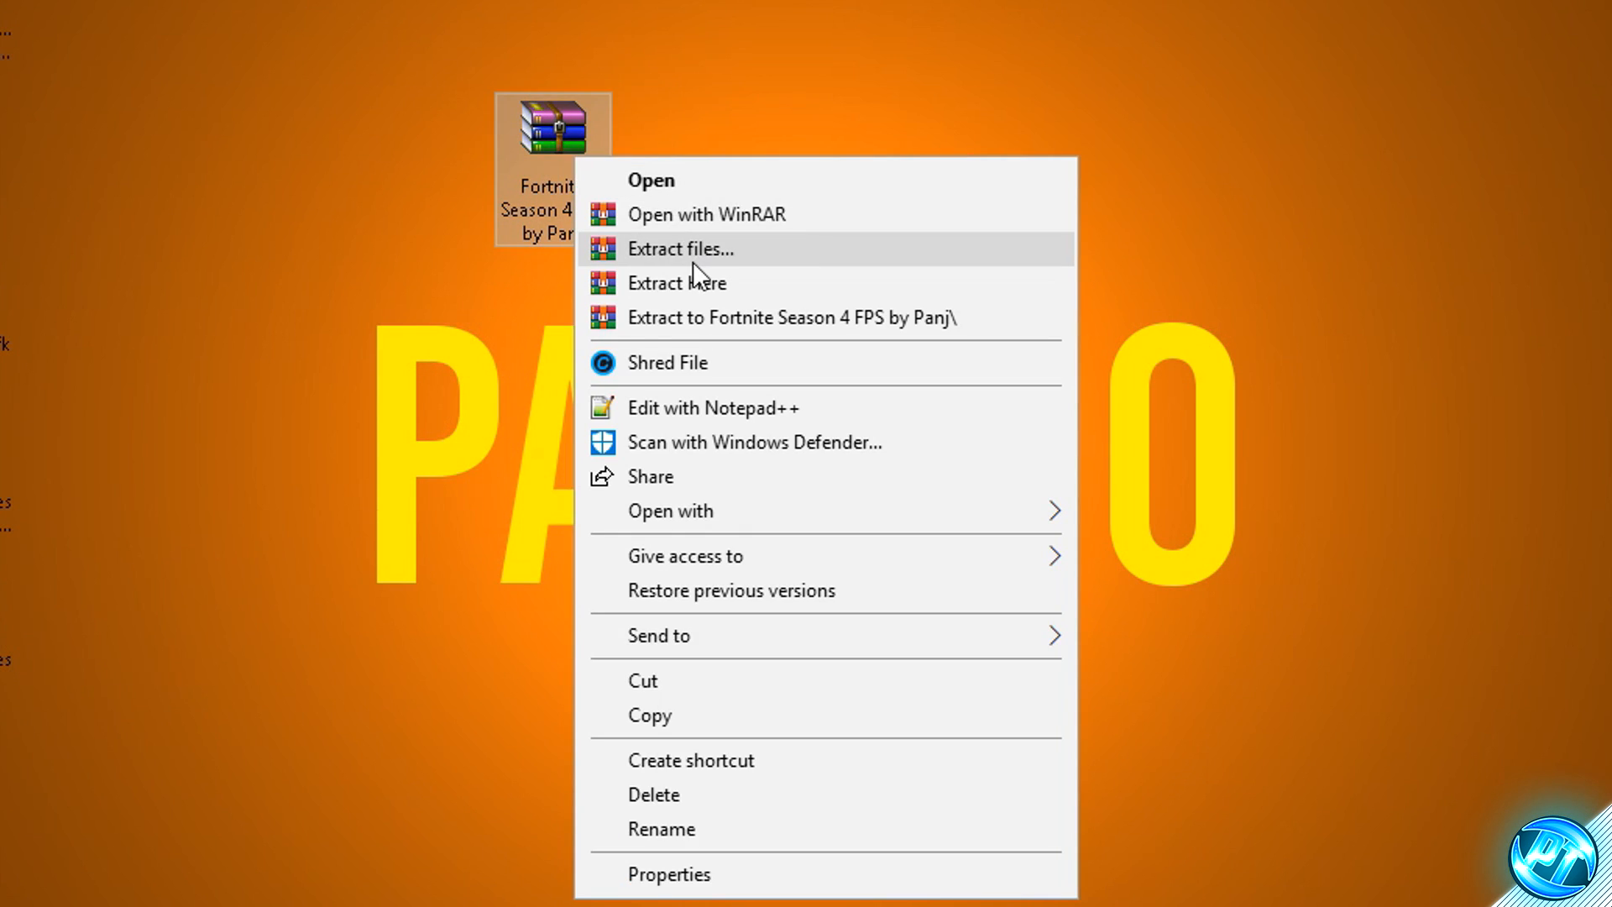
click(705, 281)
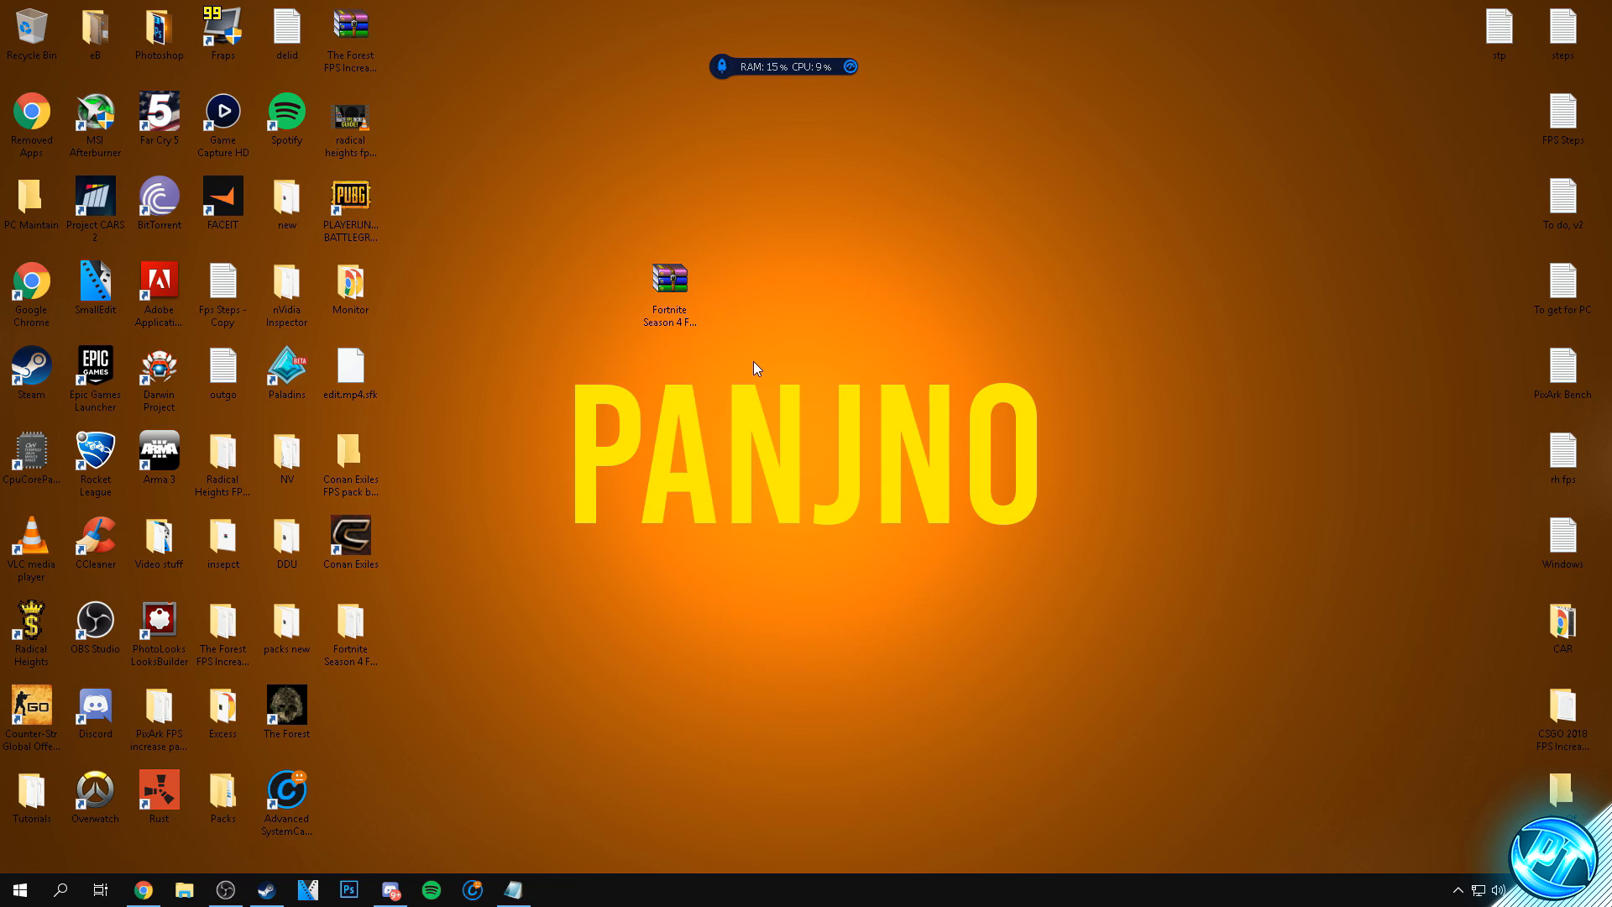
drag(502, 572, 754, 307)
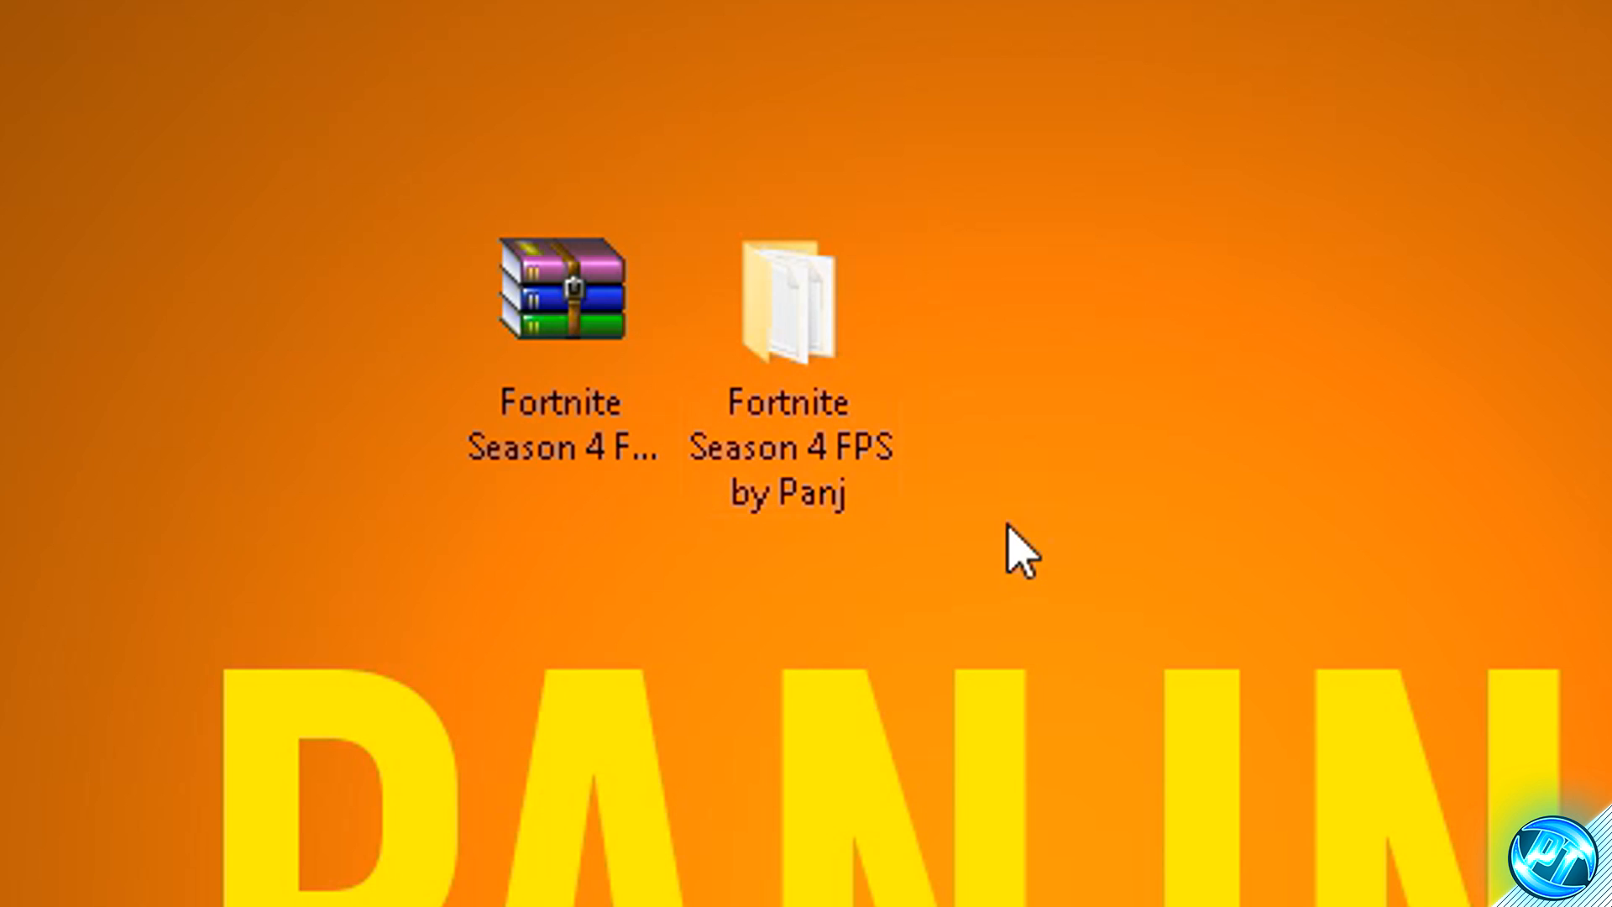
- Open the Launch Options text file from the extracted Fortnite Season 4 FPS folder and minimise the folder window
double_click(865, 334)
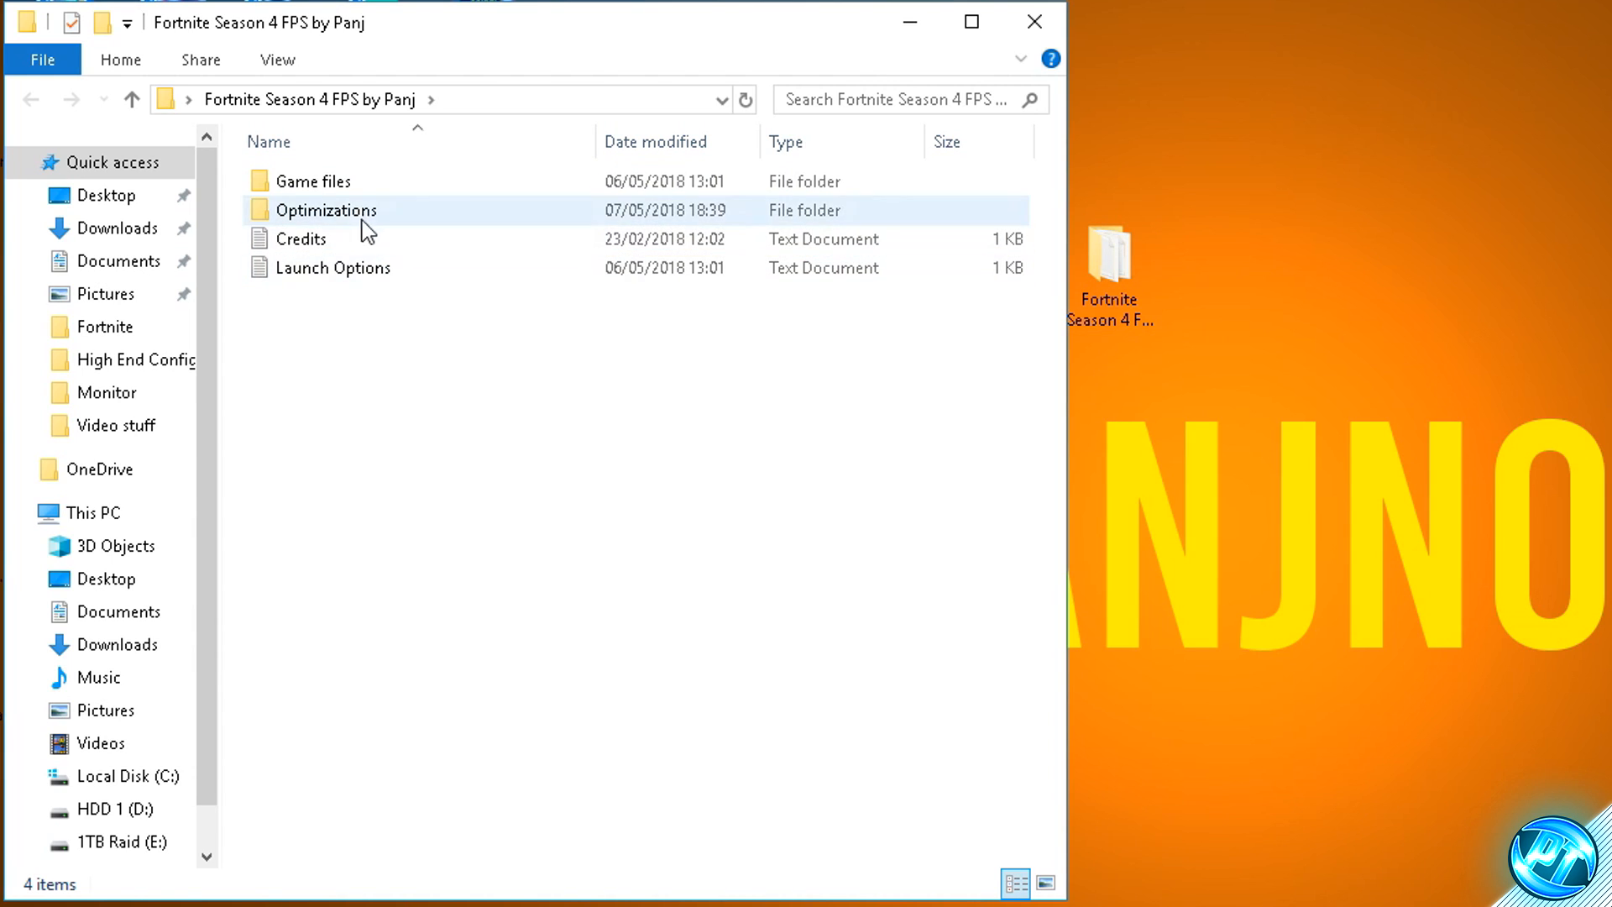
click(249, 239)
click(354, 212)
click(360, 238)
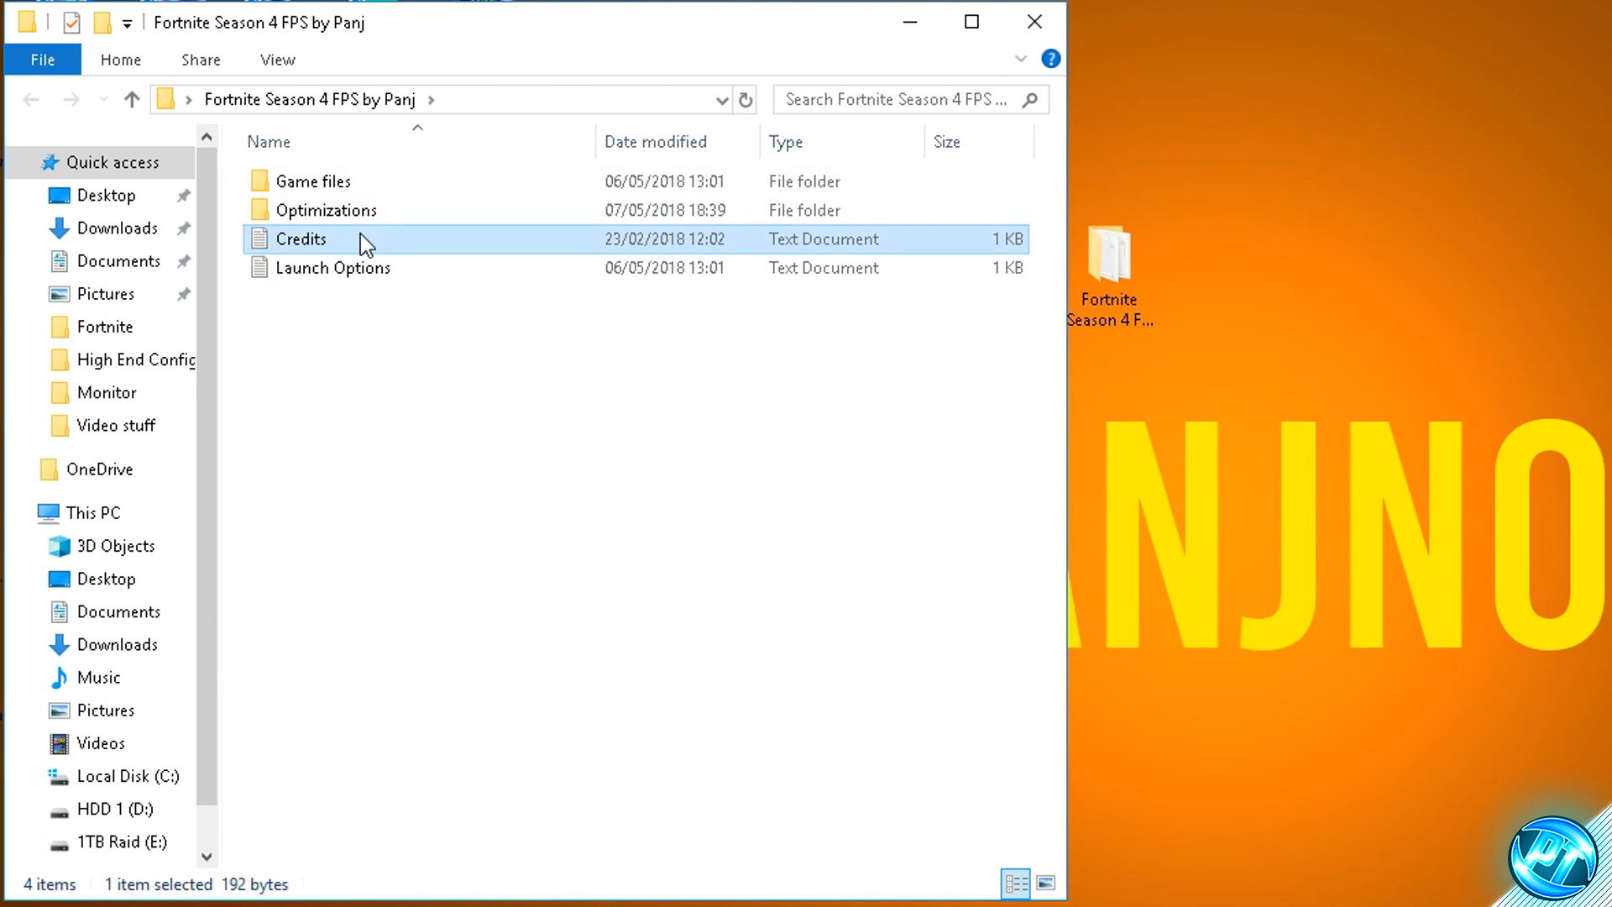
click(395, 268)
click(486, 387)
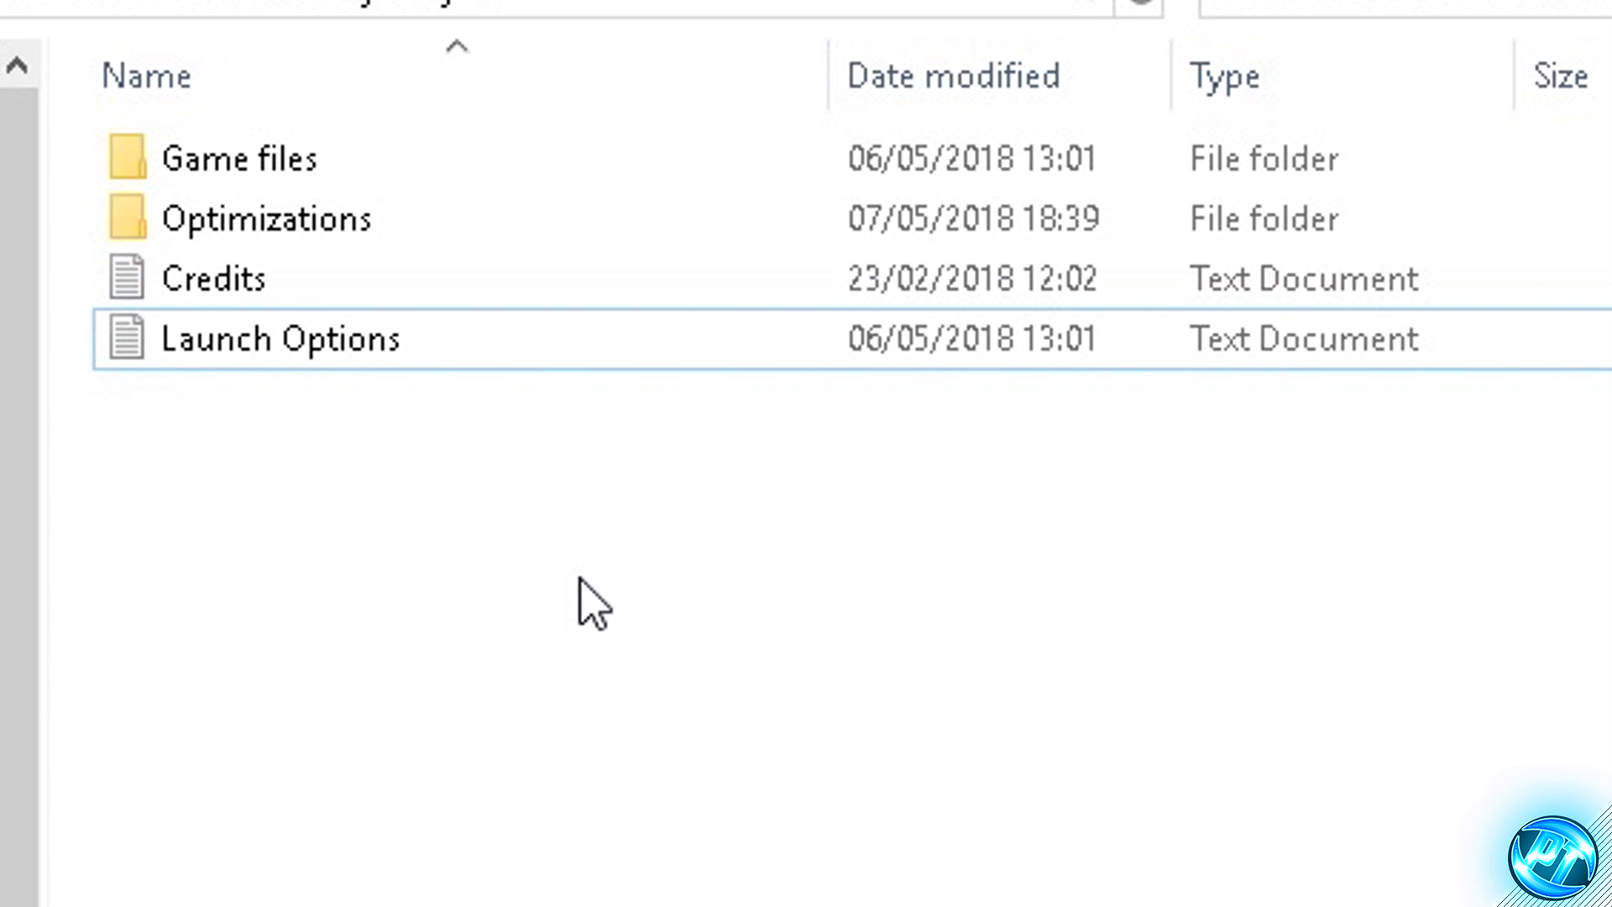
double_click(279, 294)
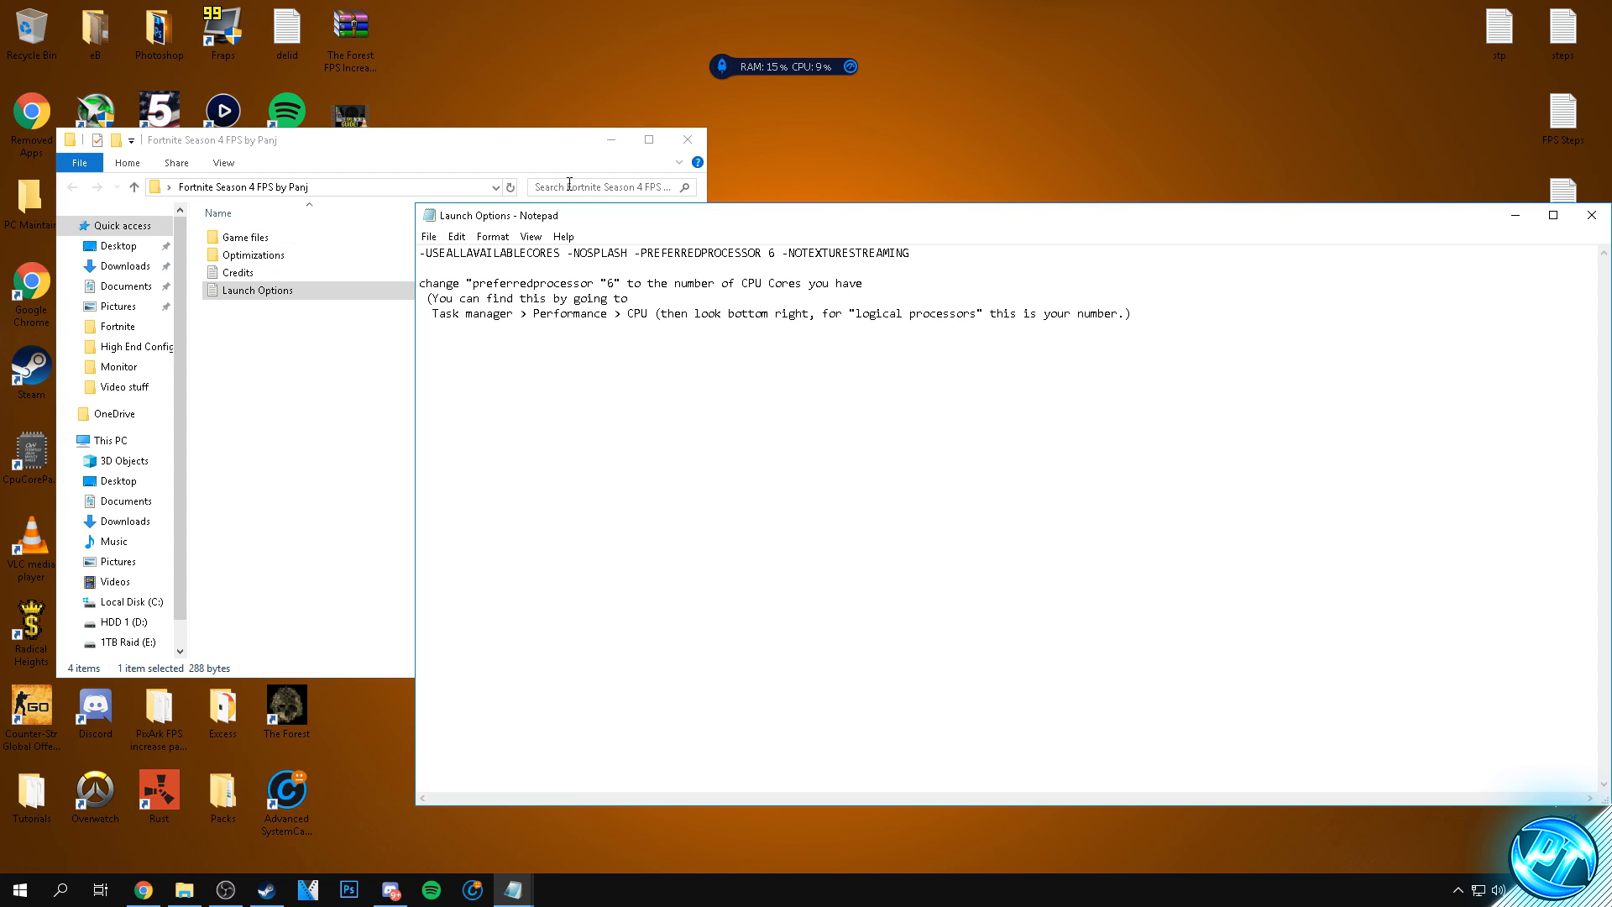
click(611, 139)
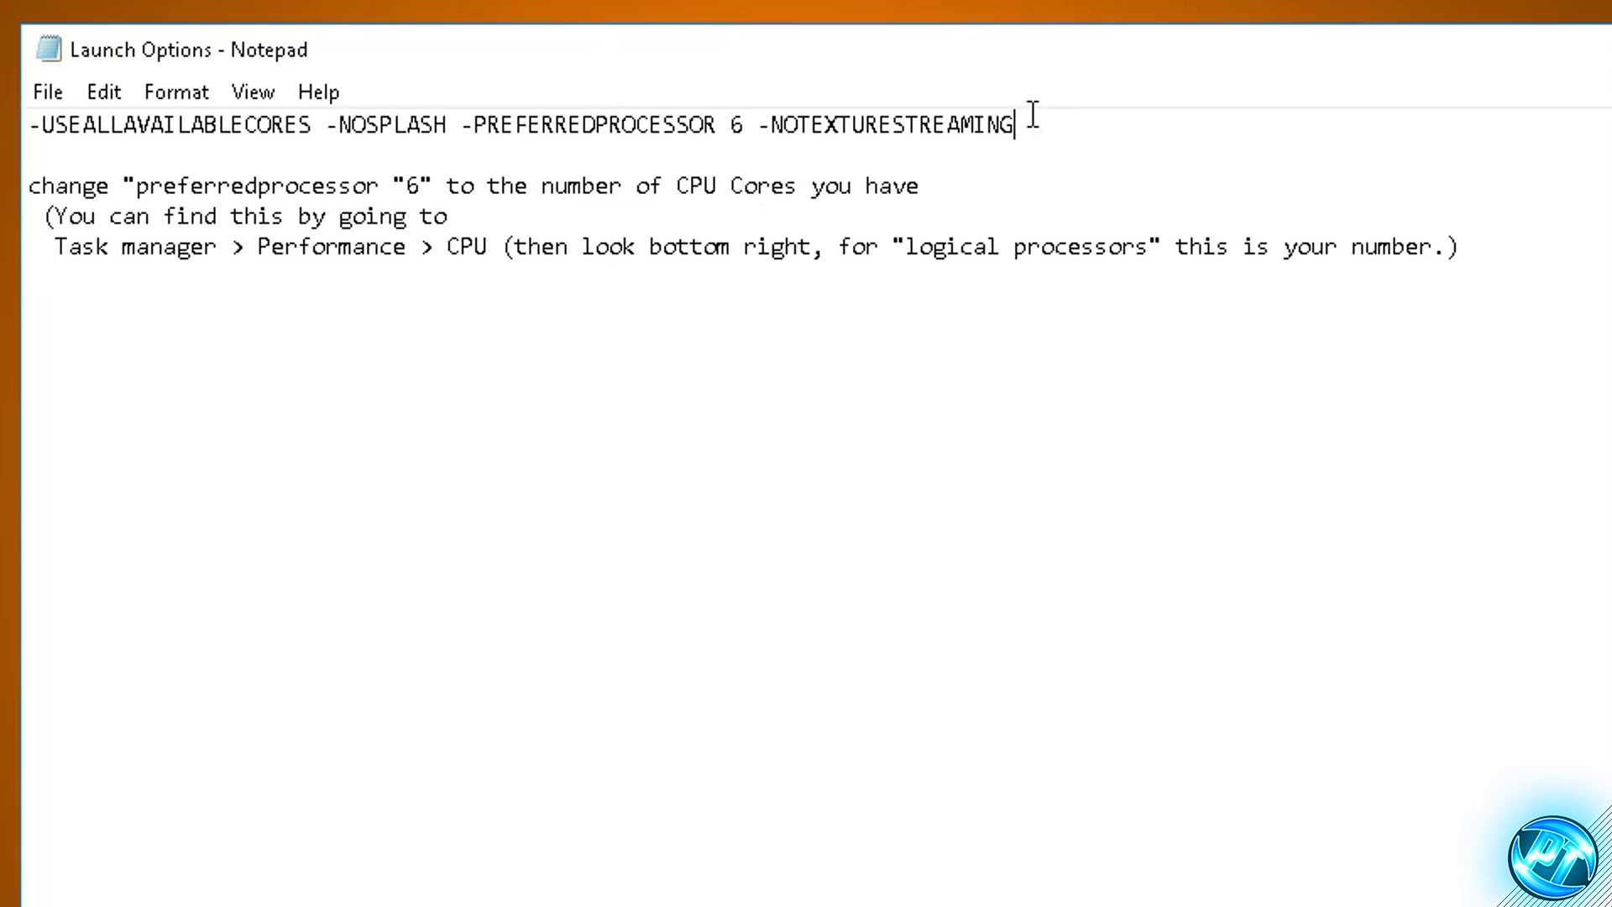
- Read the launch options line and the note on choosing the PREFERREDPROCESSOR number
drag(920, 252, 429, 231)
click(502, 325)
drag(1465, 270, 50, 187)
click(305, 277)
drag(745, 125, 462, 124)
click(690, 185)
drag(746, 124, 730, 124)
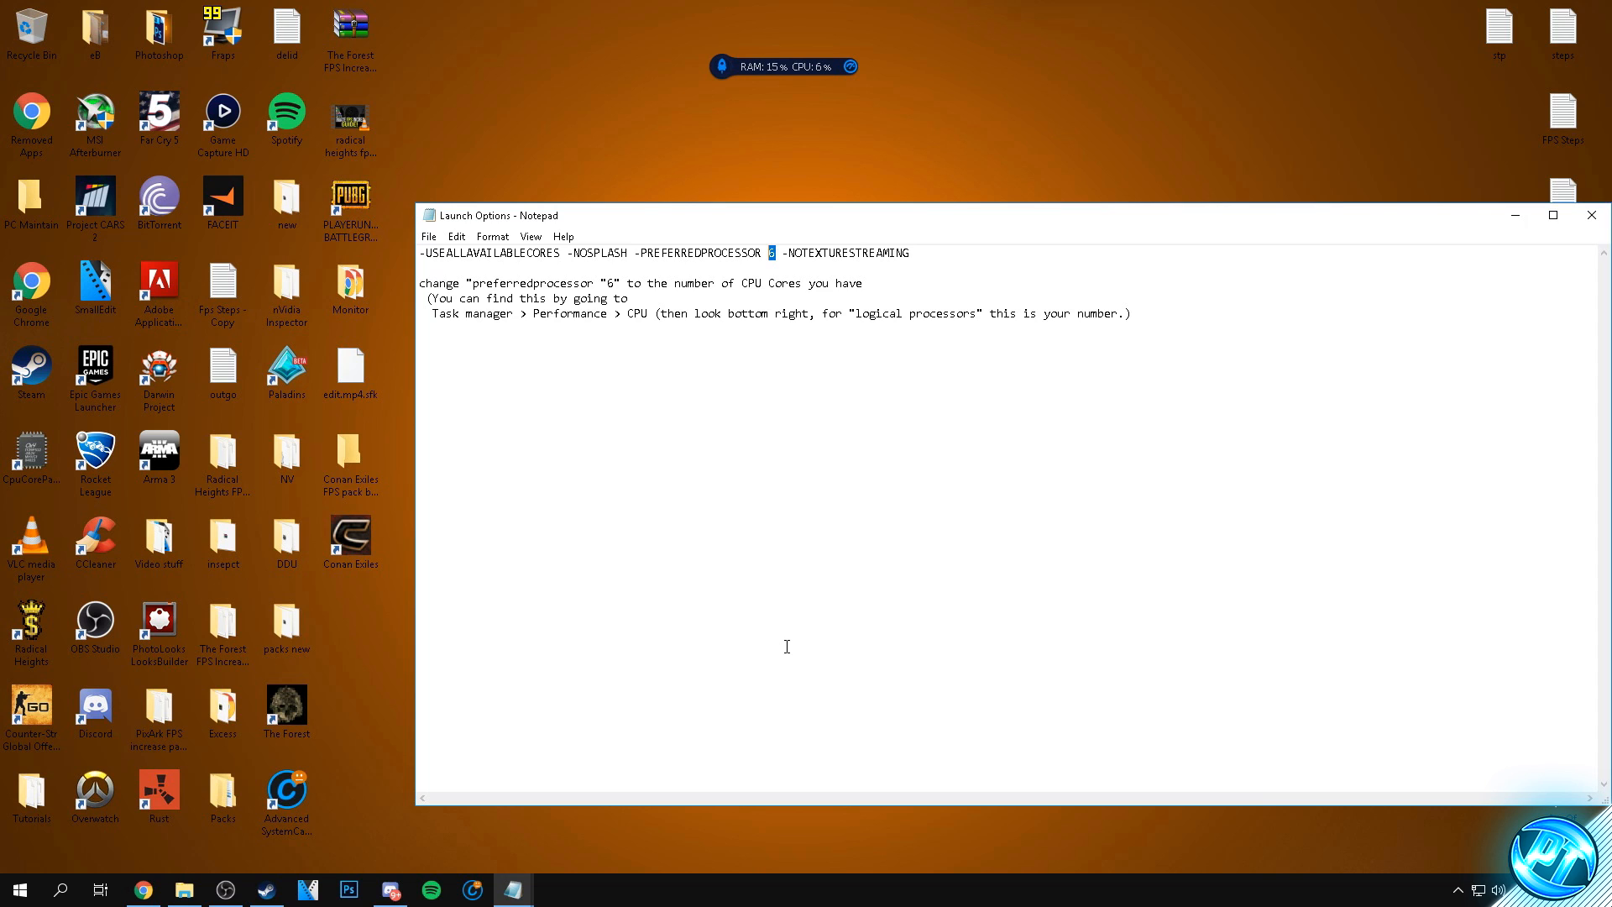
- Check the number of logical processors in Task Manager's CPU performance details
right_click(759, 892)
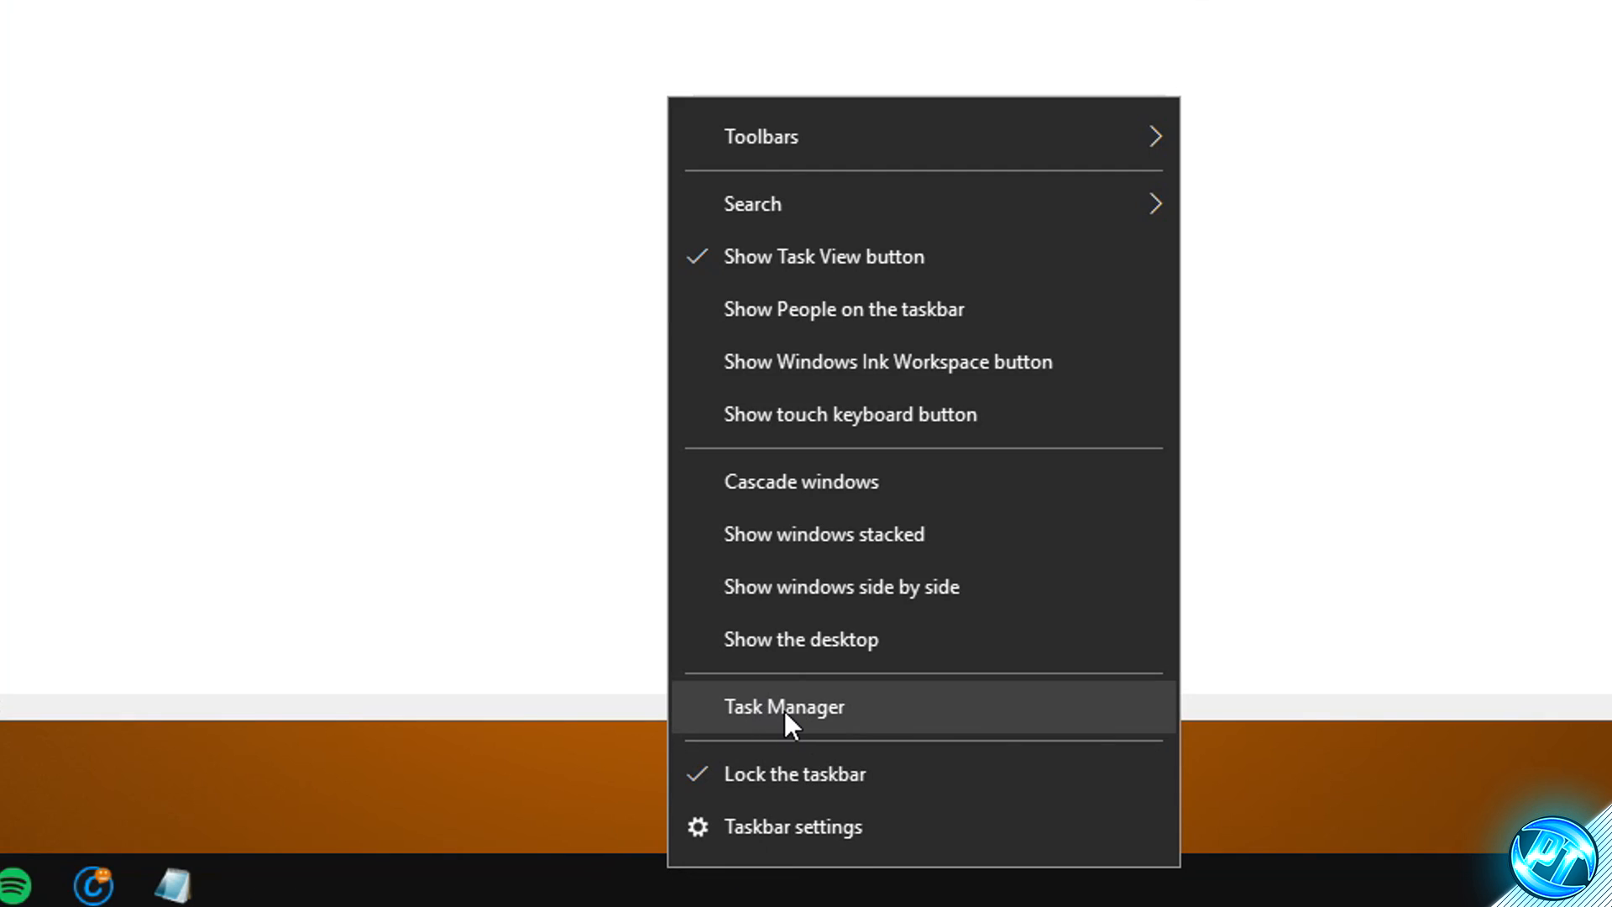
click(784, 708)
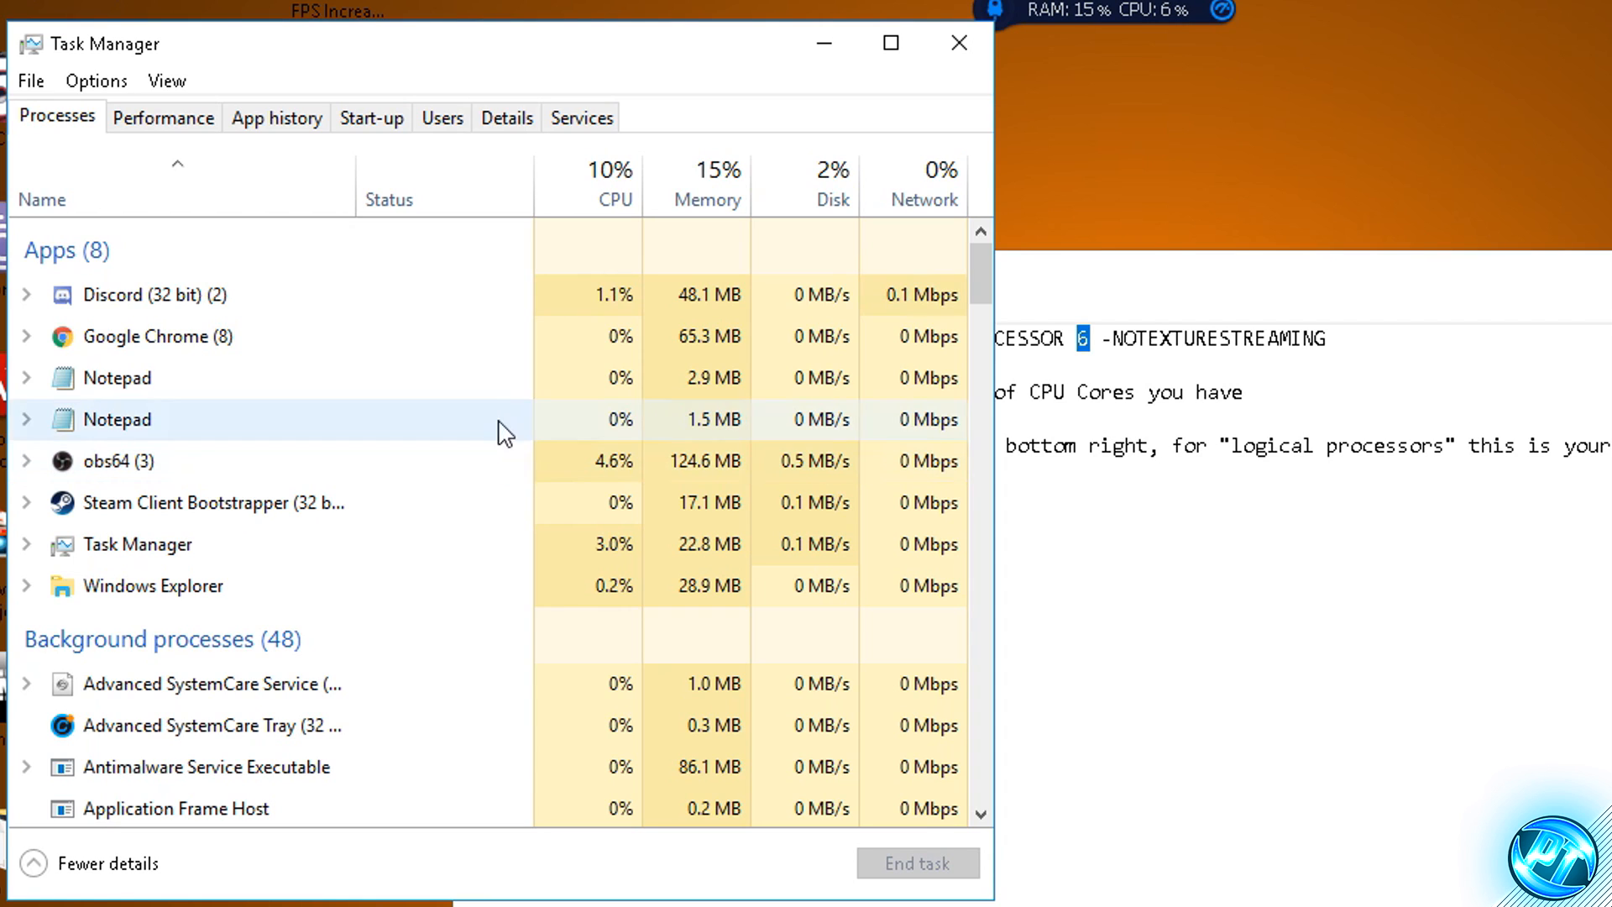
click(173, 122)
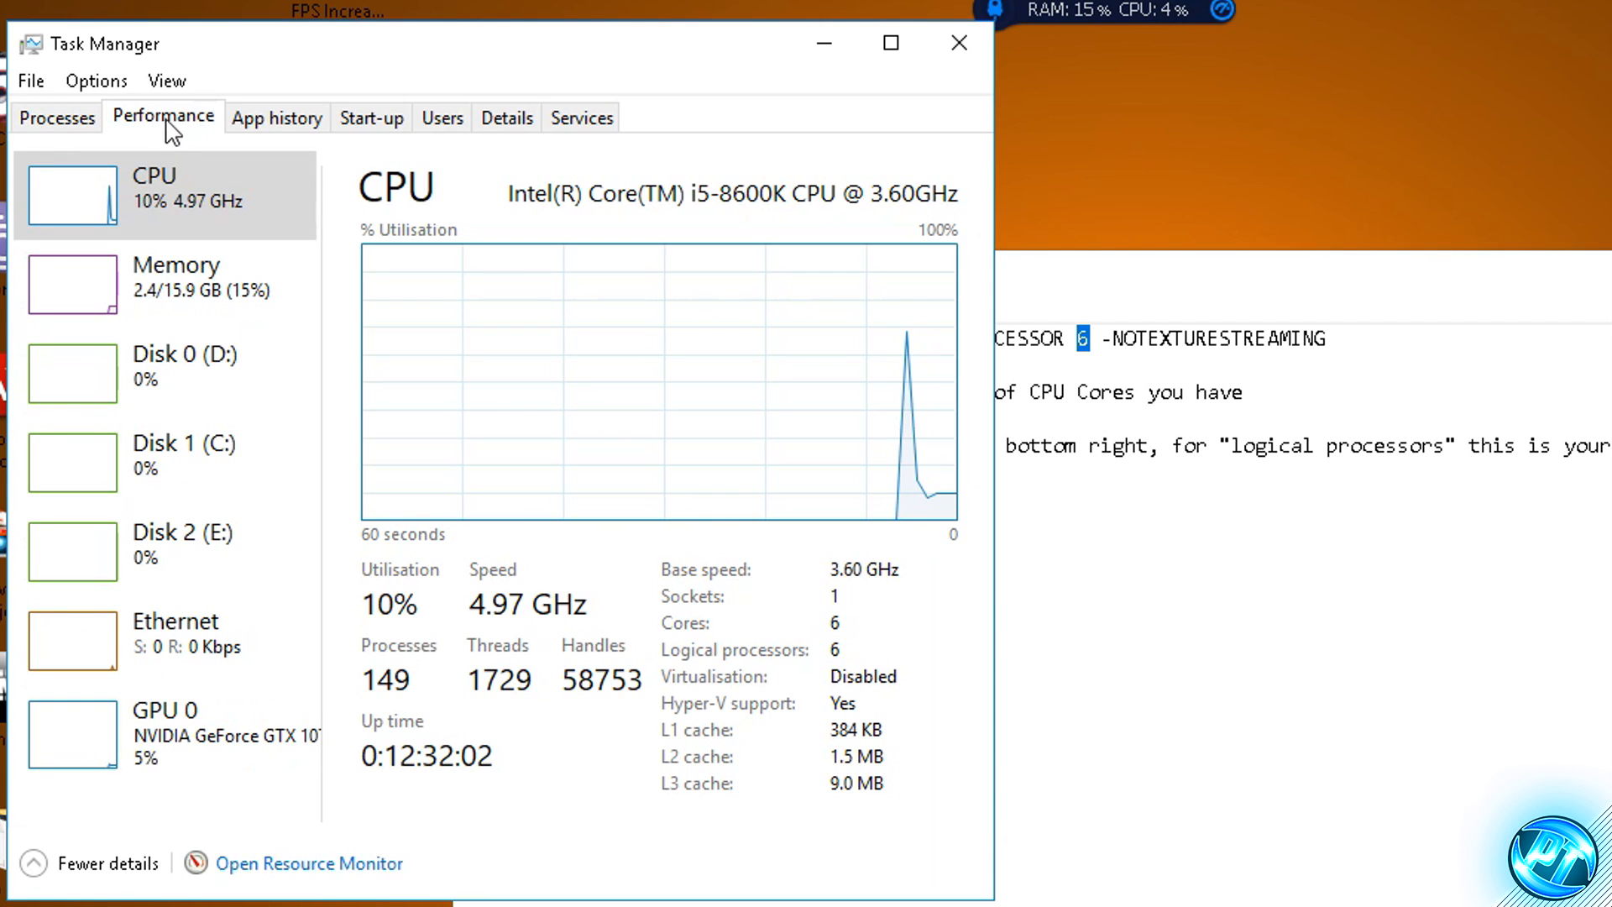
click(120, 196)
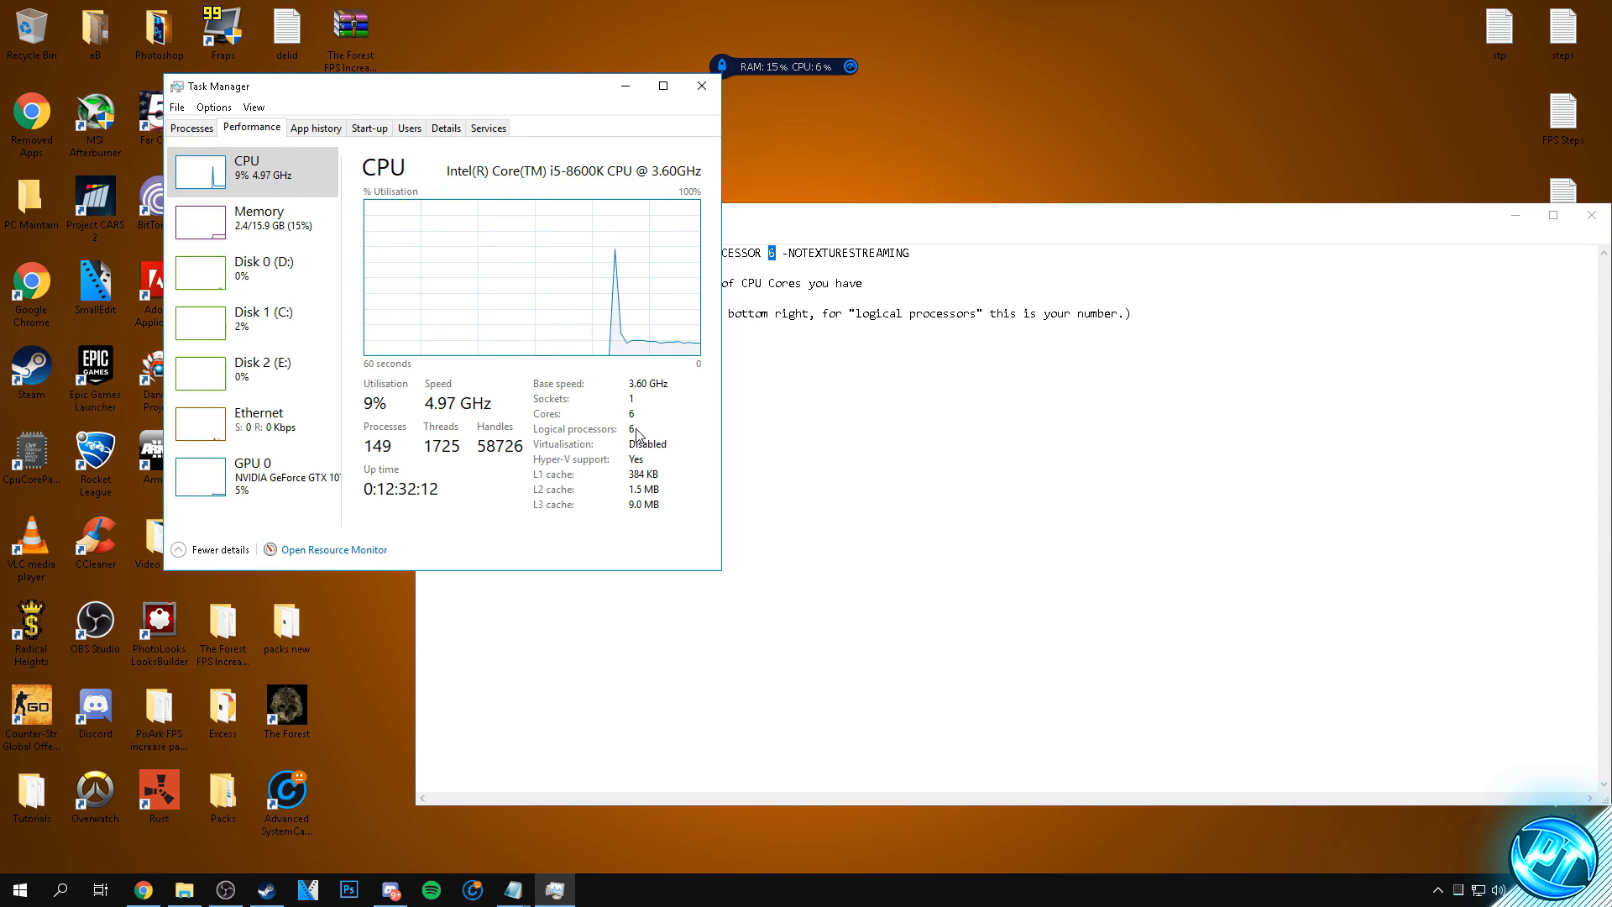
- Move the Launch Options window clear of Task Manager and set the PREFERREDPROCESSOR value to 6
drag(774, 227, 1072, 239)
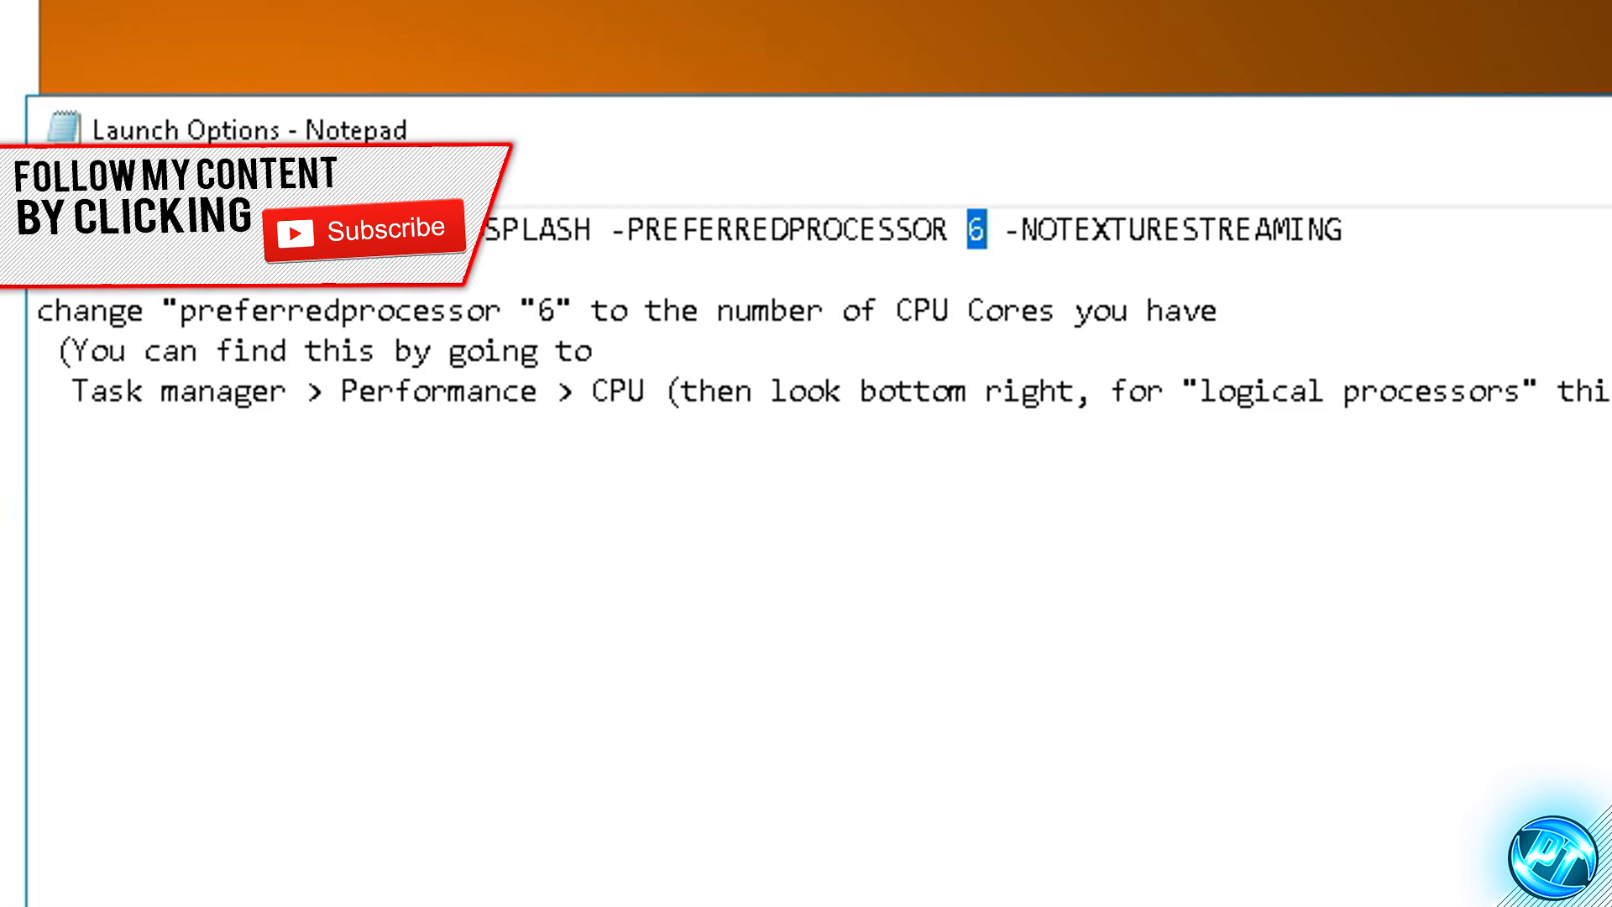
click(997, 227)
drag(986, 230, 970, 230)
text(6)
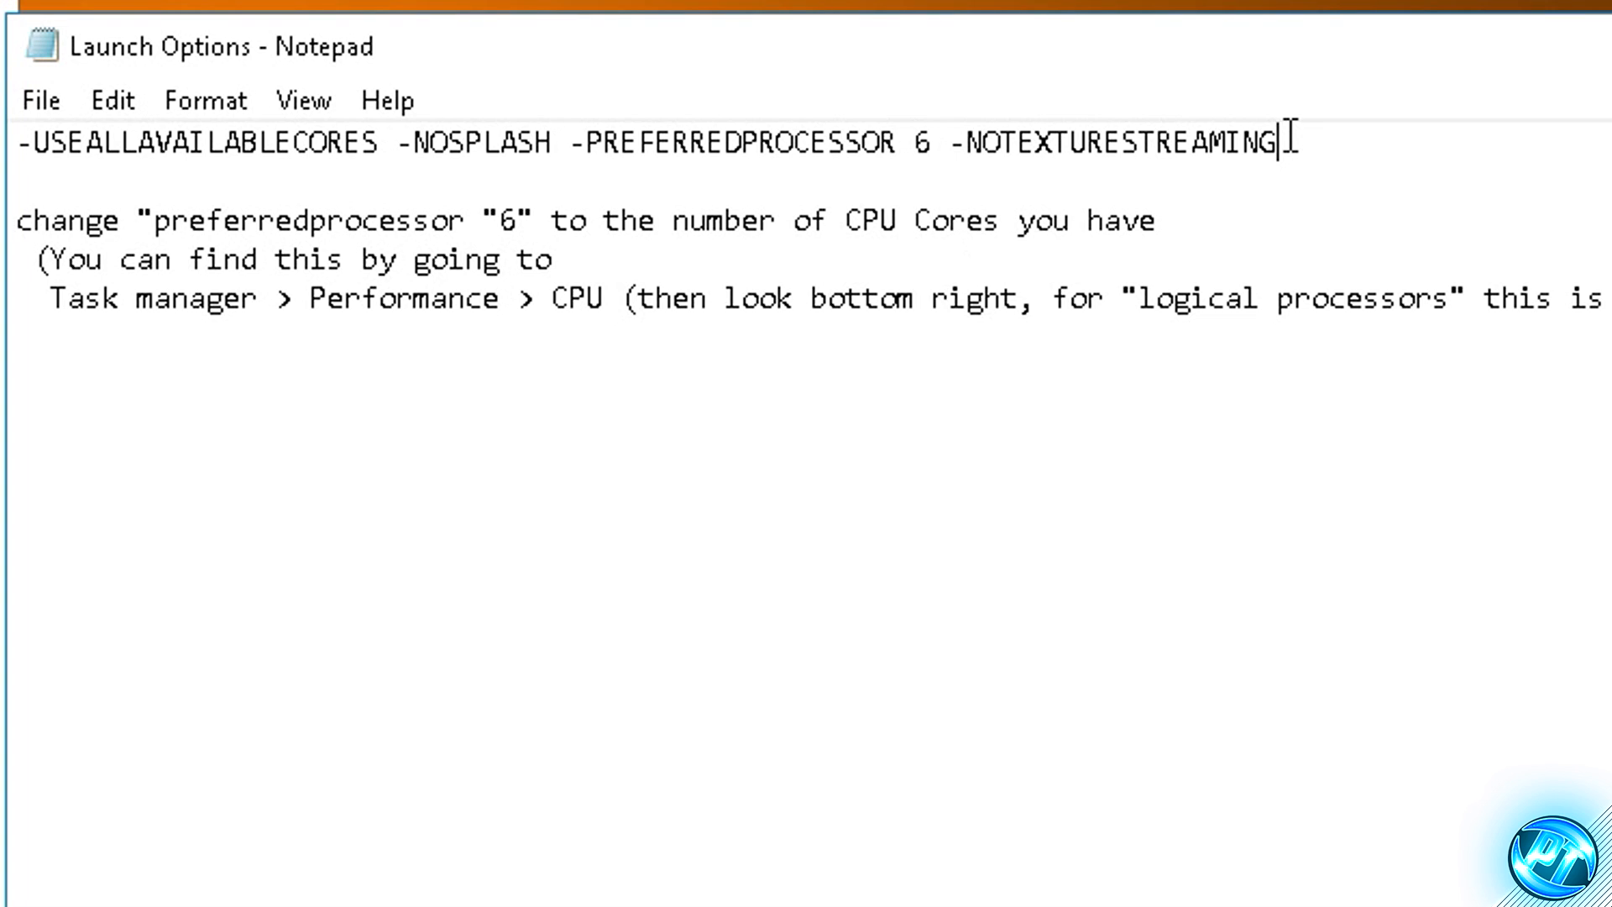
- Copy the whole launch options line from -USEALLAVAILABLECORES to -NOTEXTURESTREAMING
drag(1290, 138, 15, 127)
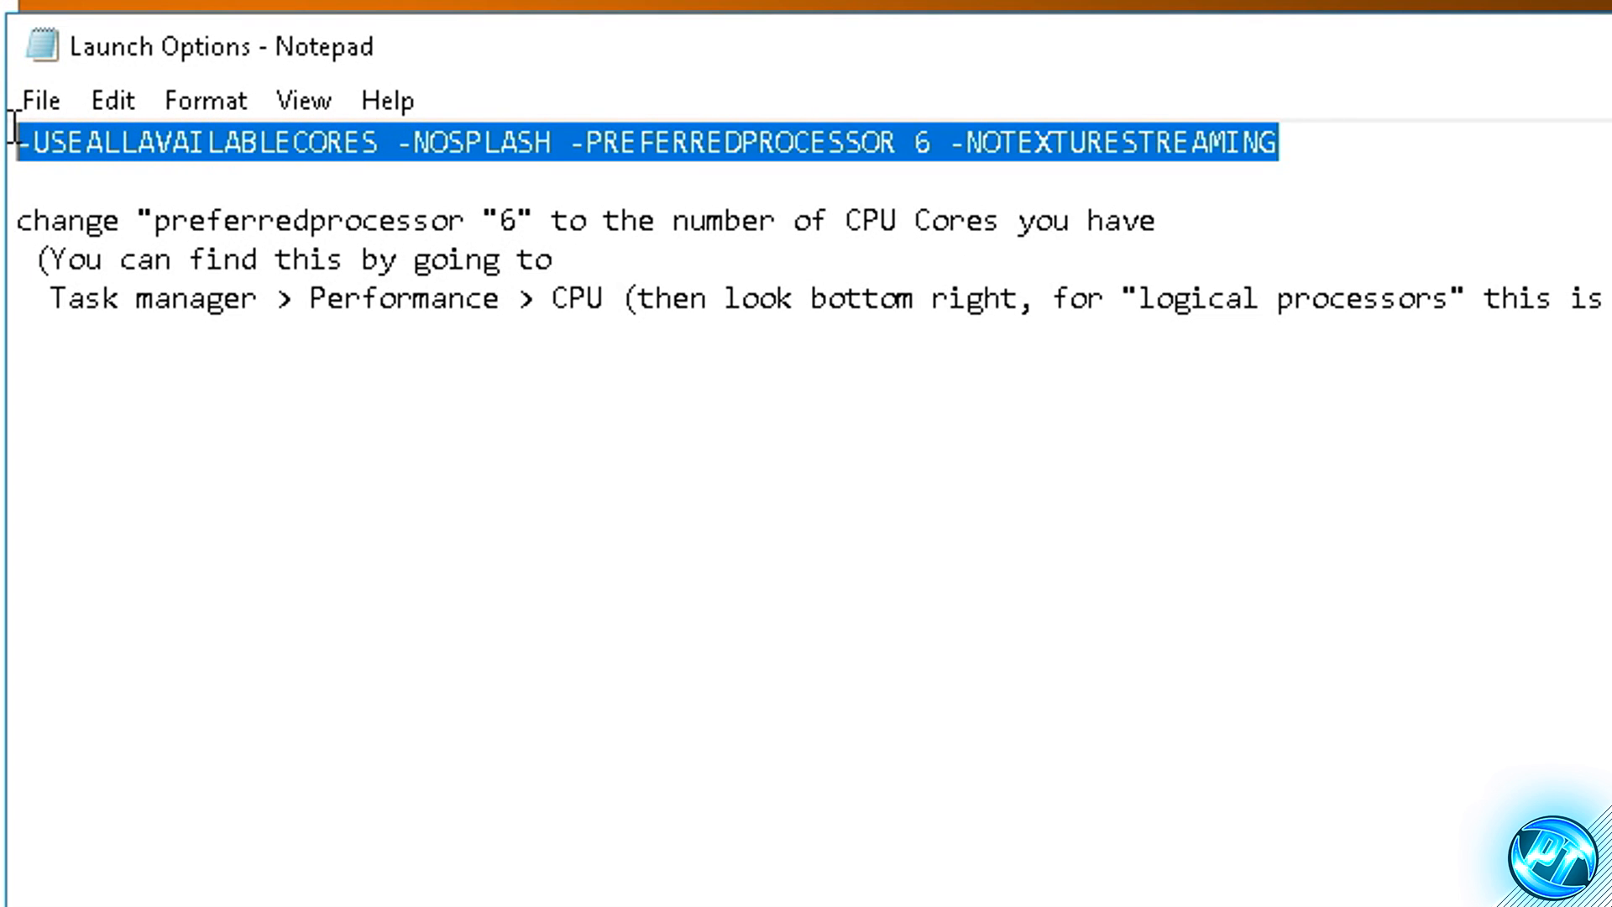
right_click(440, 139)
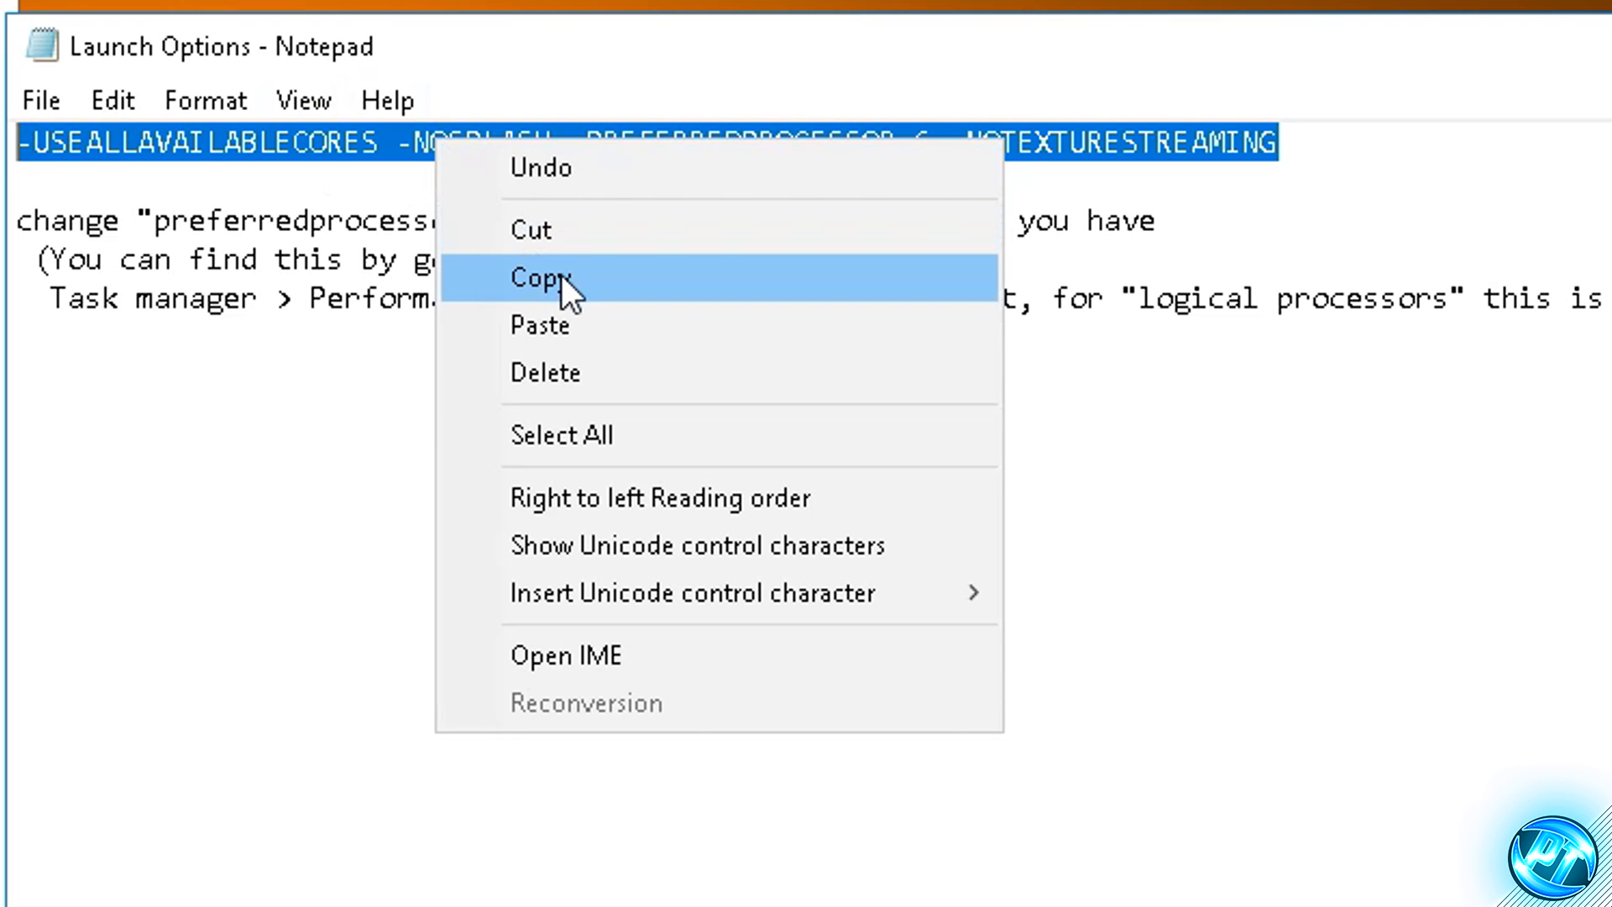
click(541, 282)
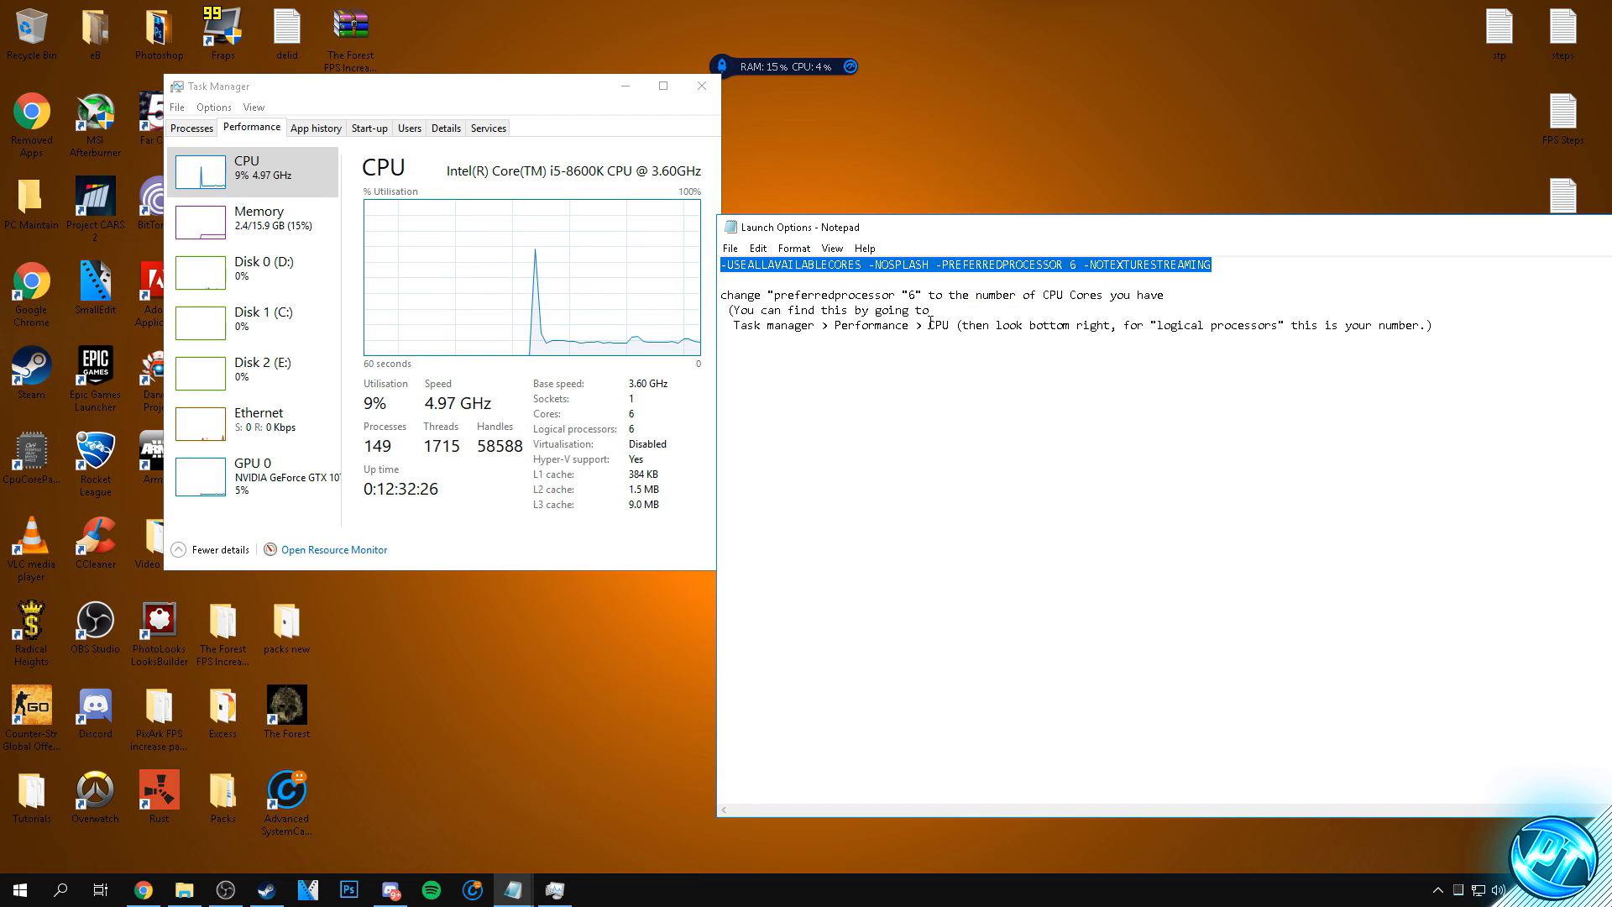
- Close Task Manager and minimise the Launch Options text file
click(697, 87)
drag(1408, 235, 1260, 252)
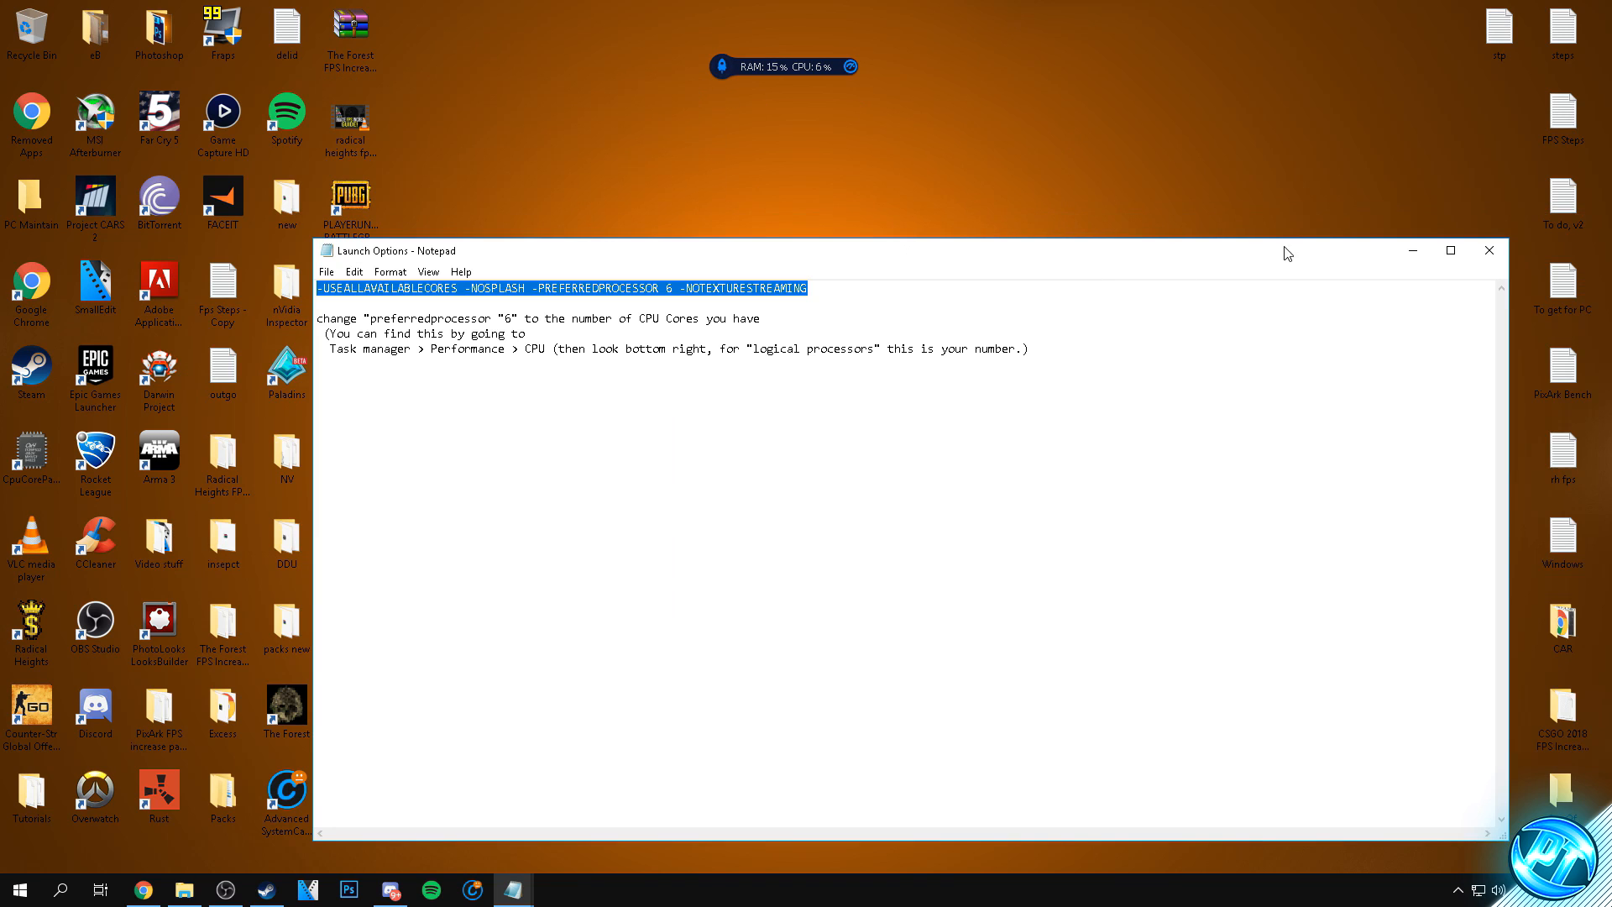
click(1411, 252)
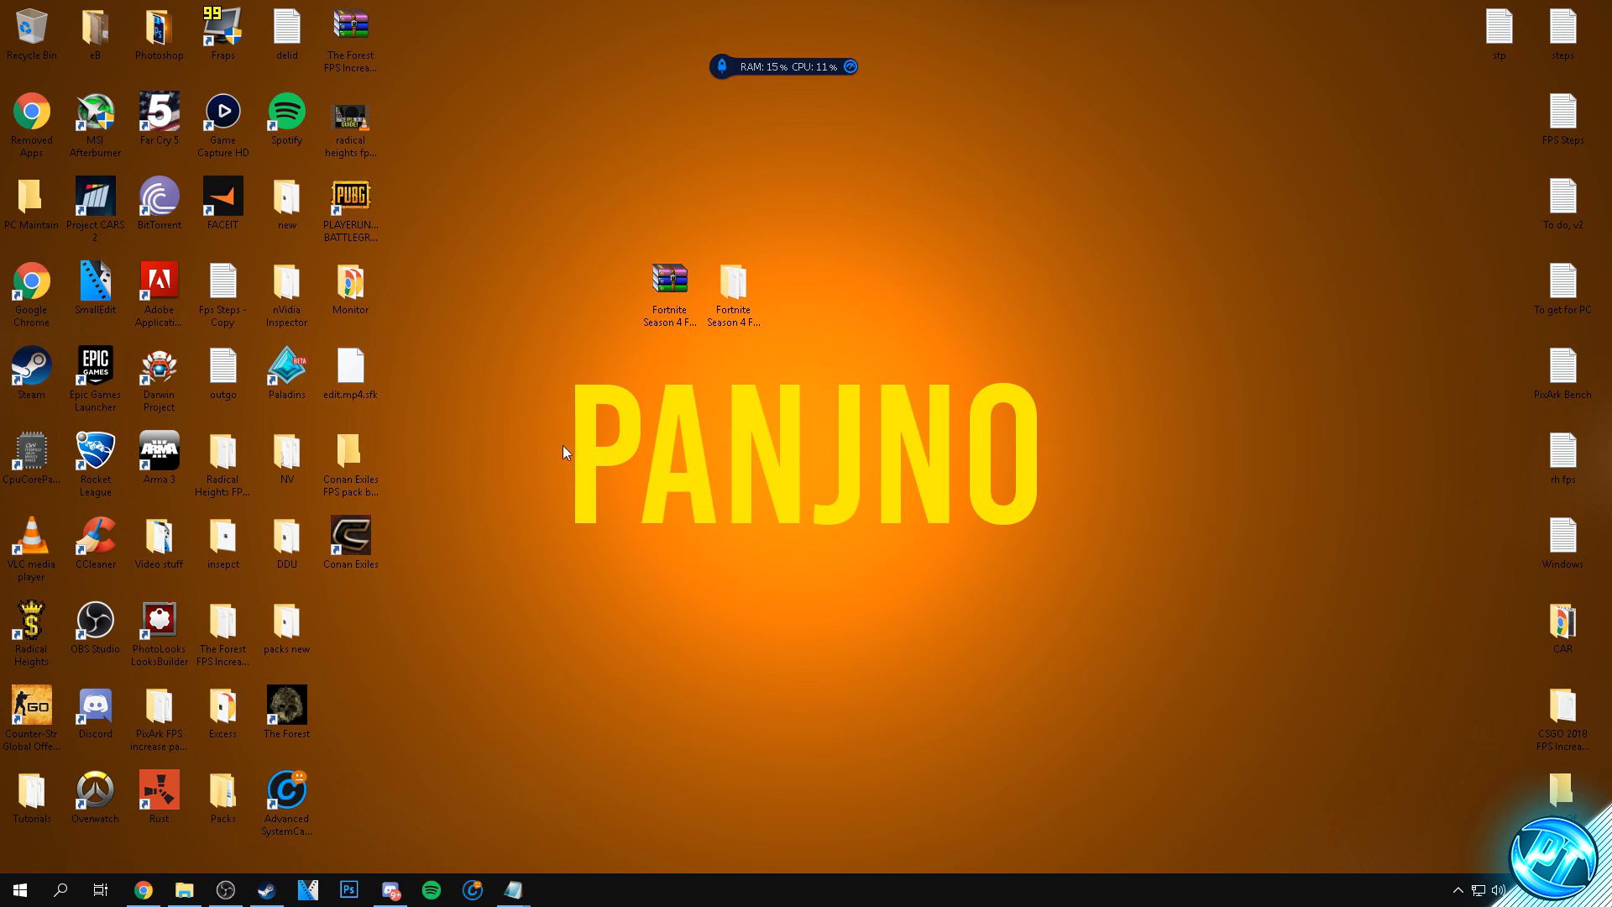
- Switch to the Epic Games Launcher and show the Fortnite options in its game management settings
double_click(96, 369)
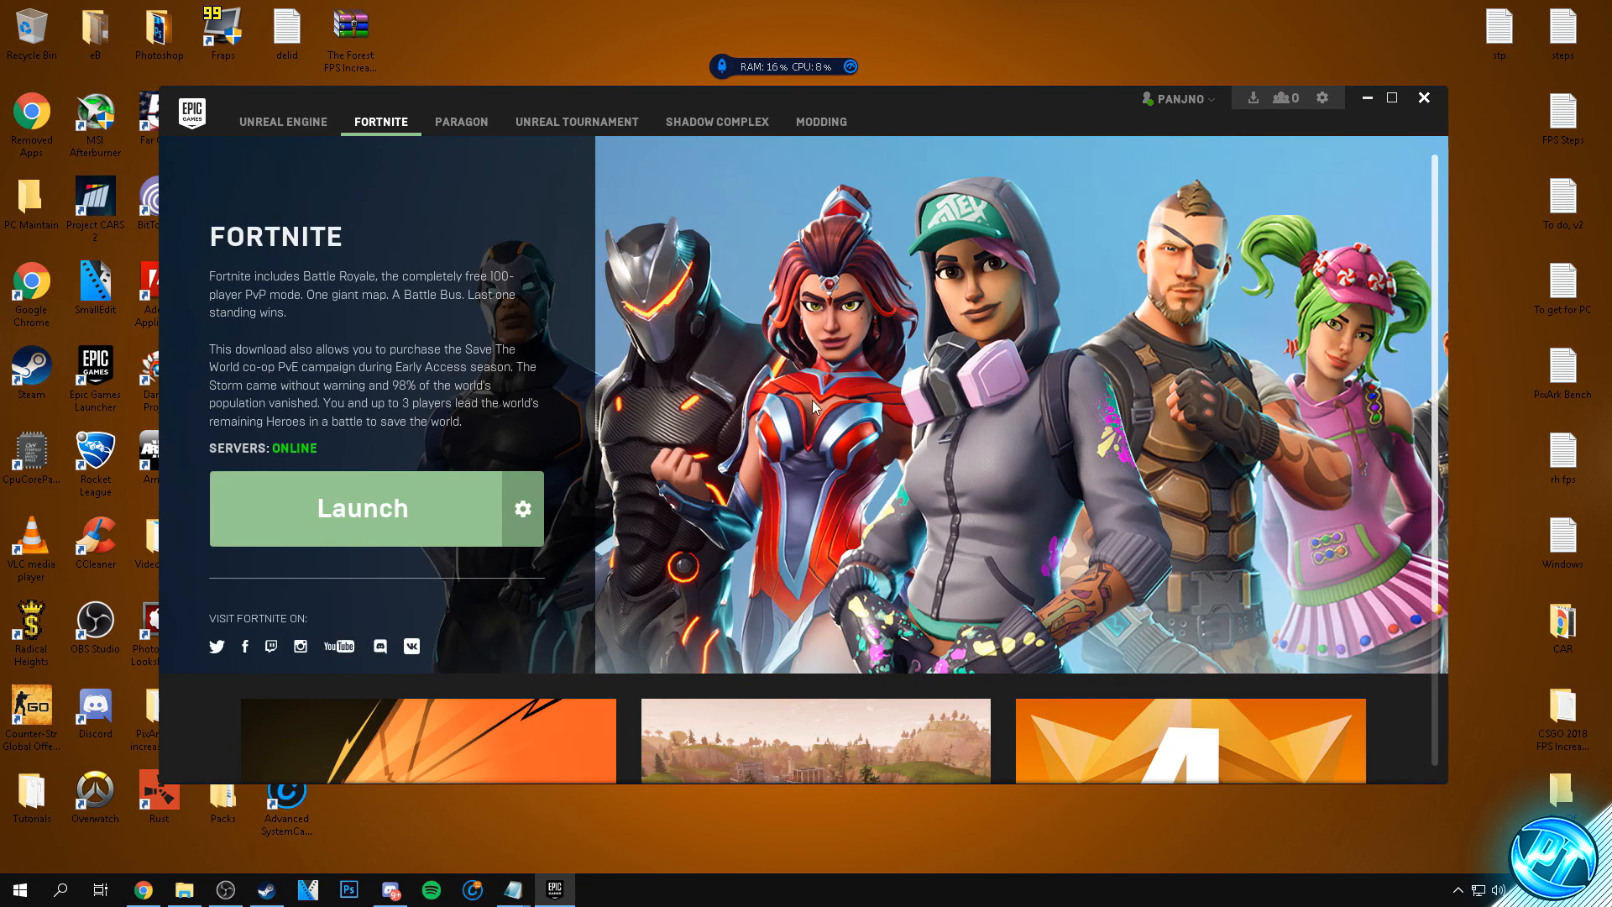
click(521, 506)
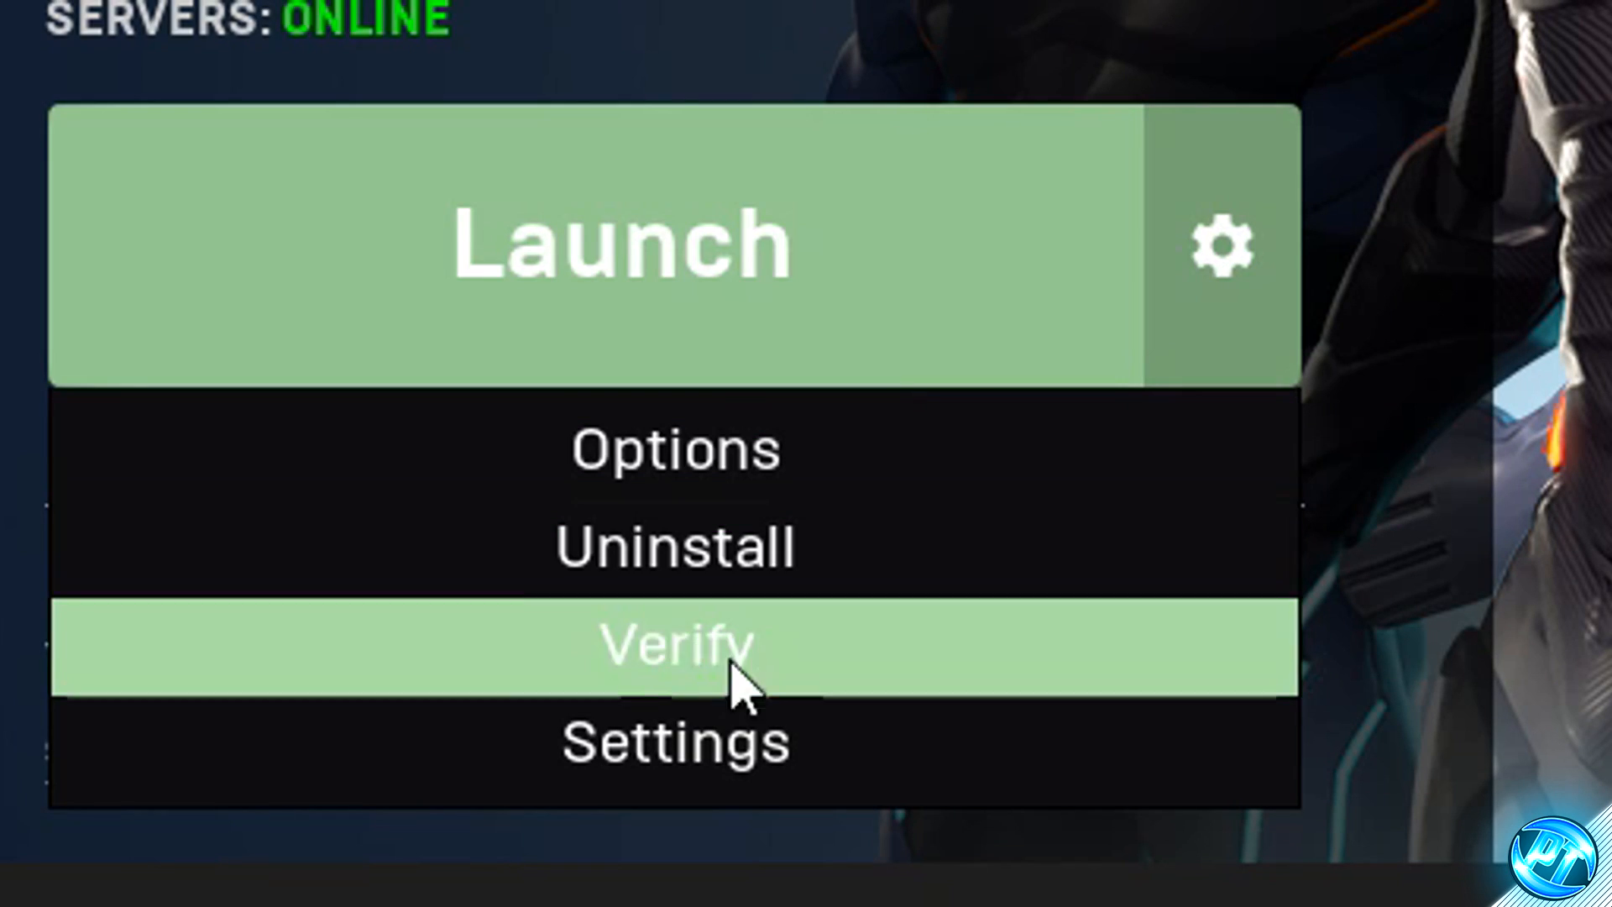
click(683, 761)
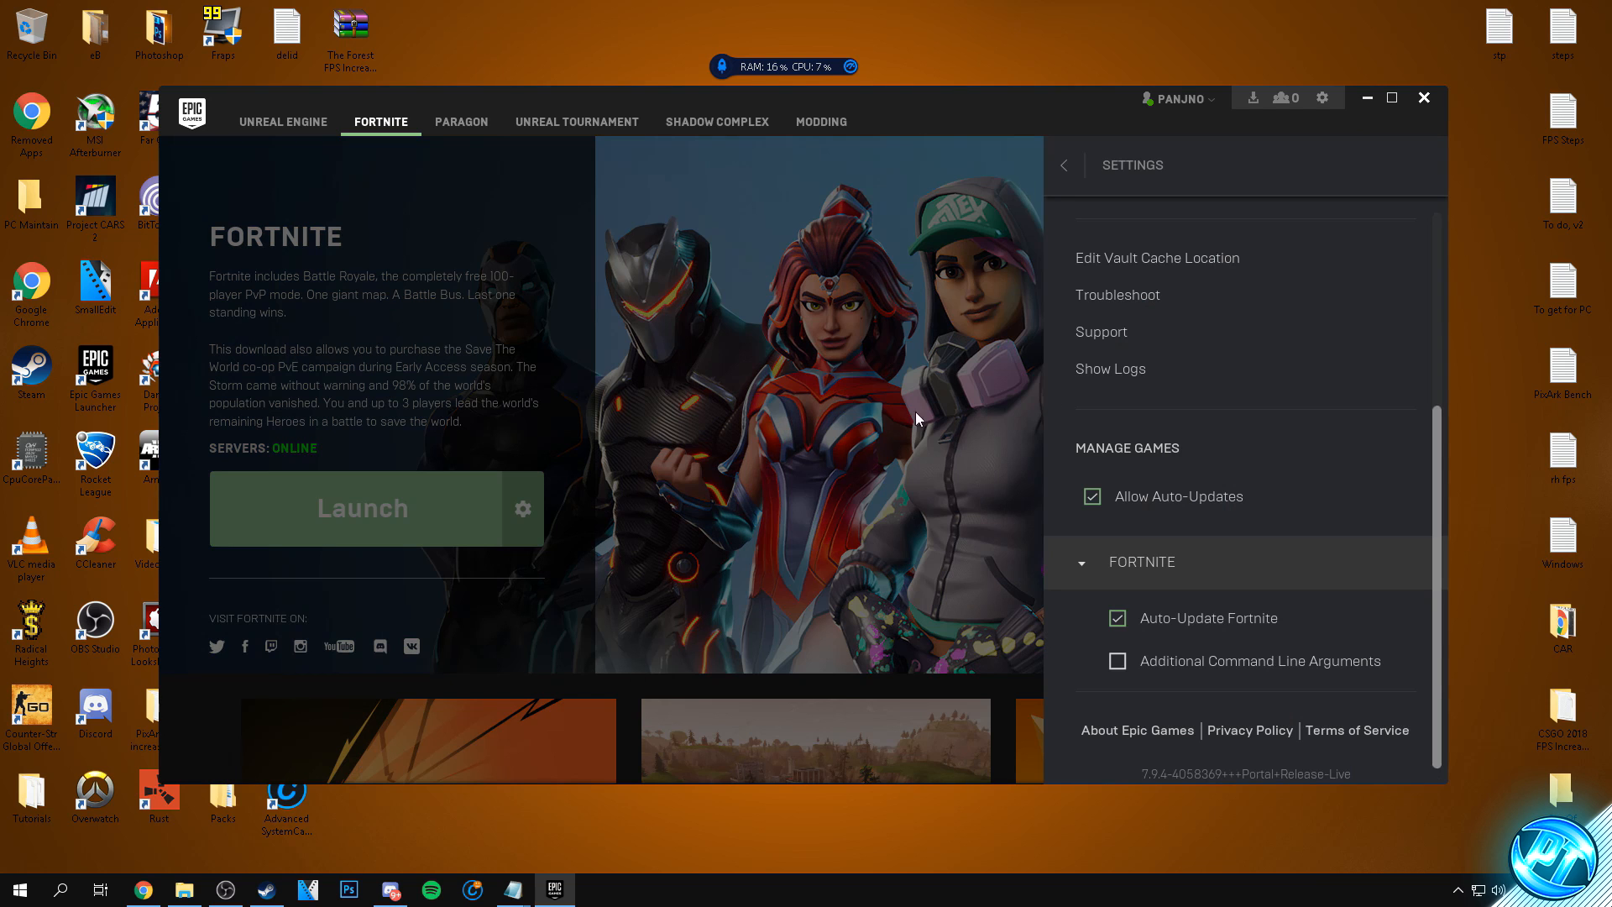
click(1094, 568)
click(1086, 626)
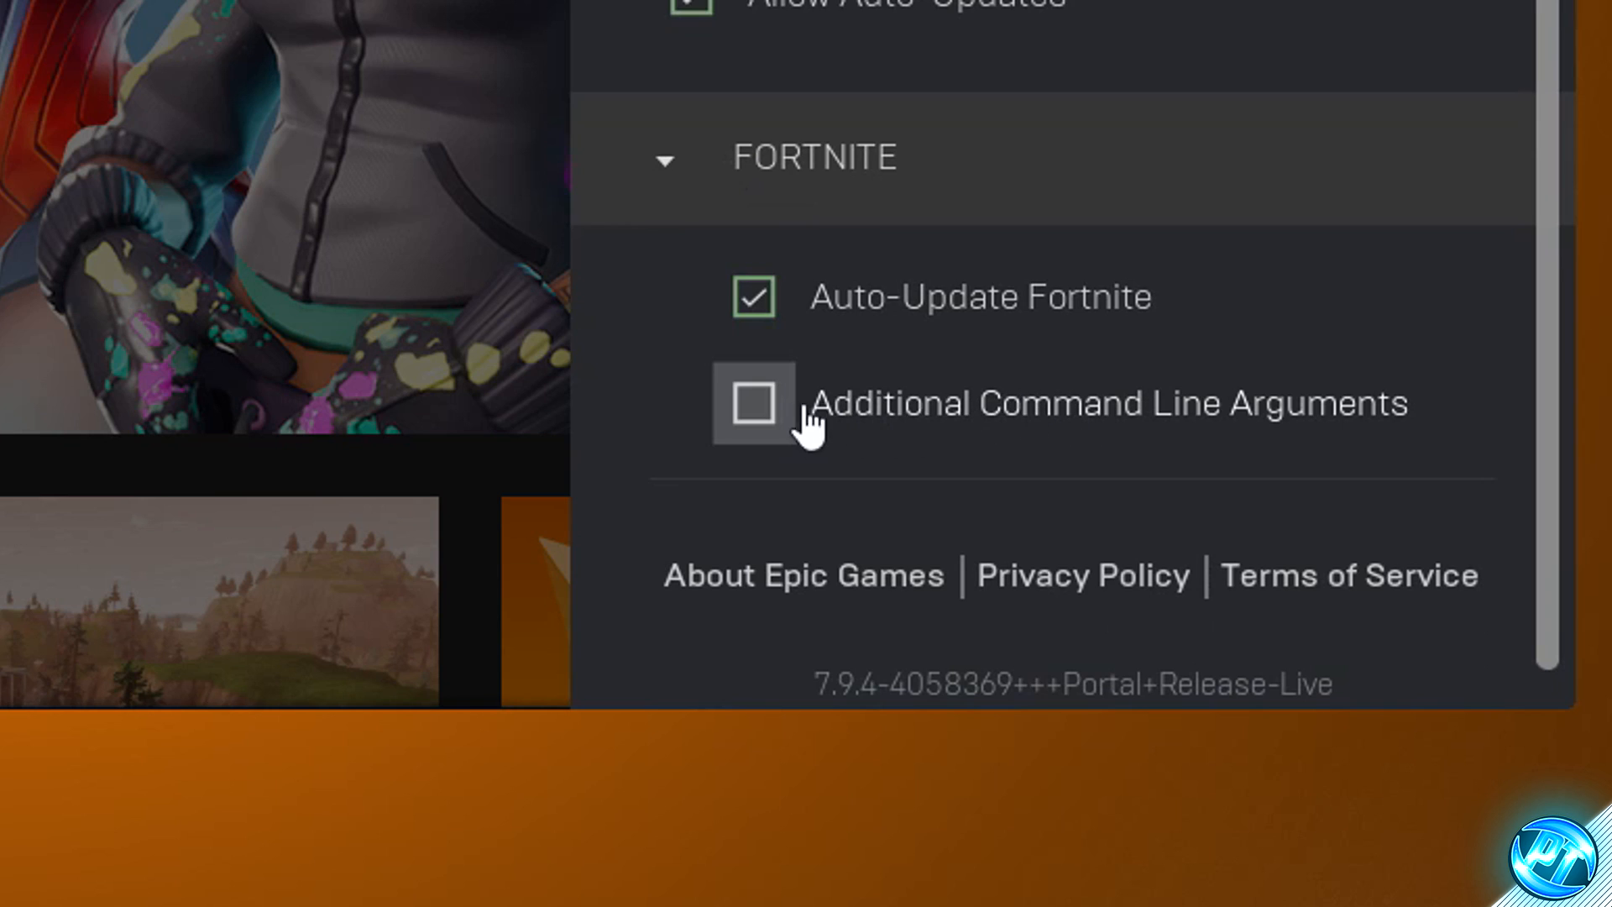
- Enable Additional Command Line Arguments for Fortnite with the copied launch options, then leave the settings and minimise the launcher
click(769, 416)
click(896, 538)
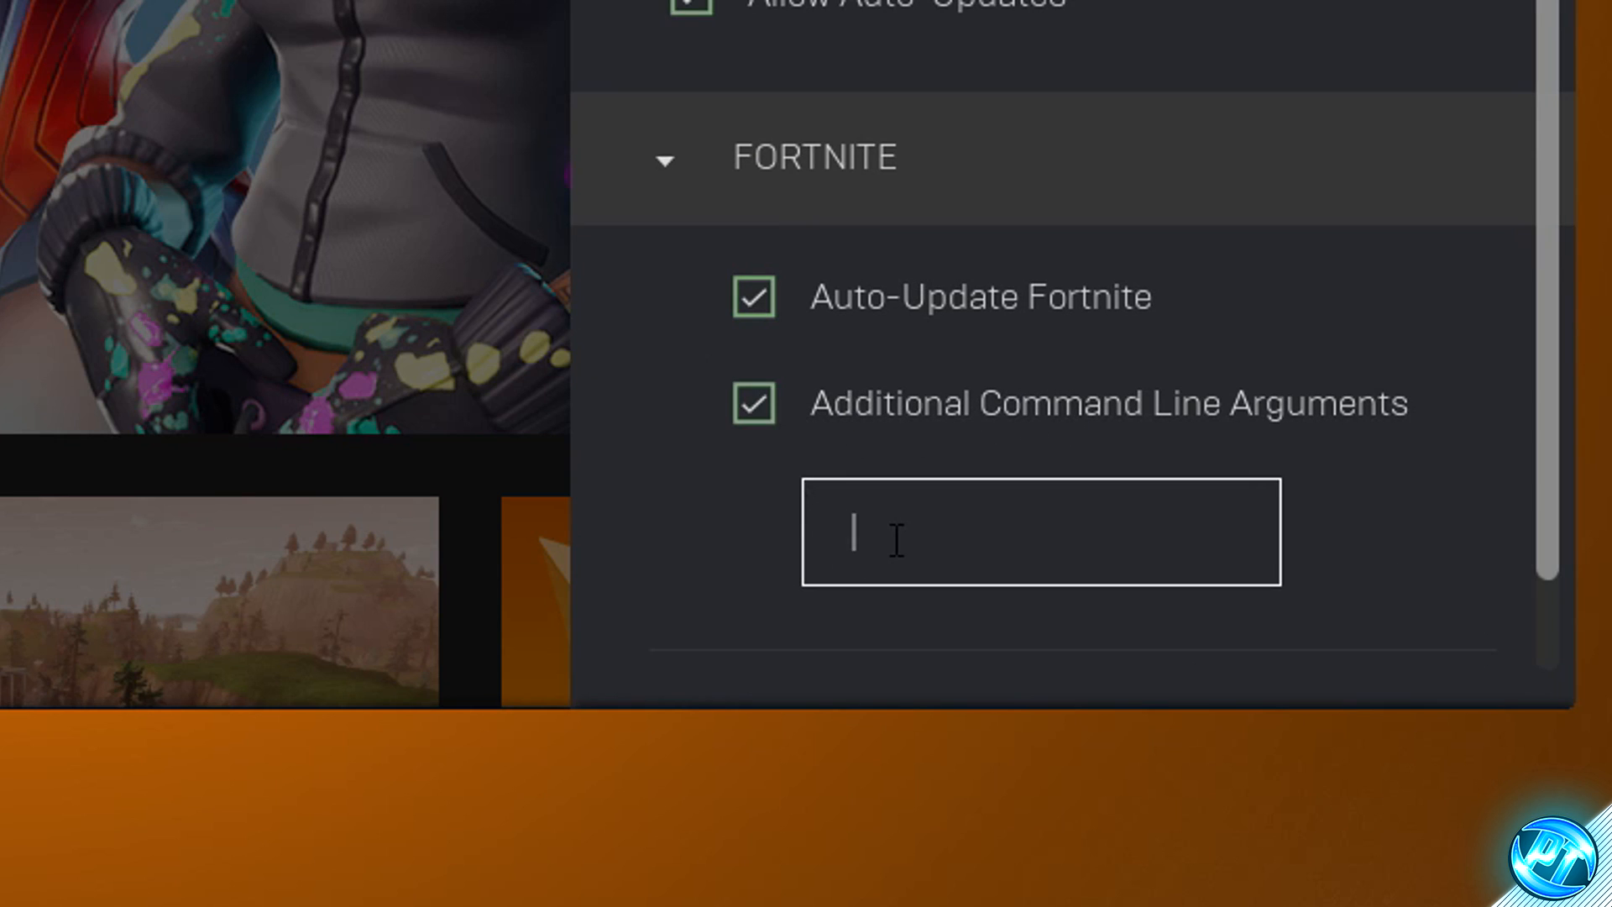
right_click(990, 534)
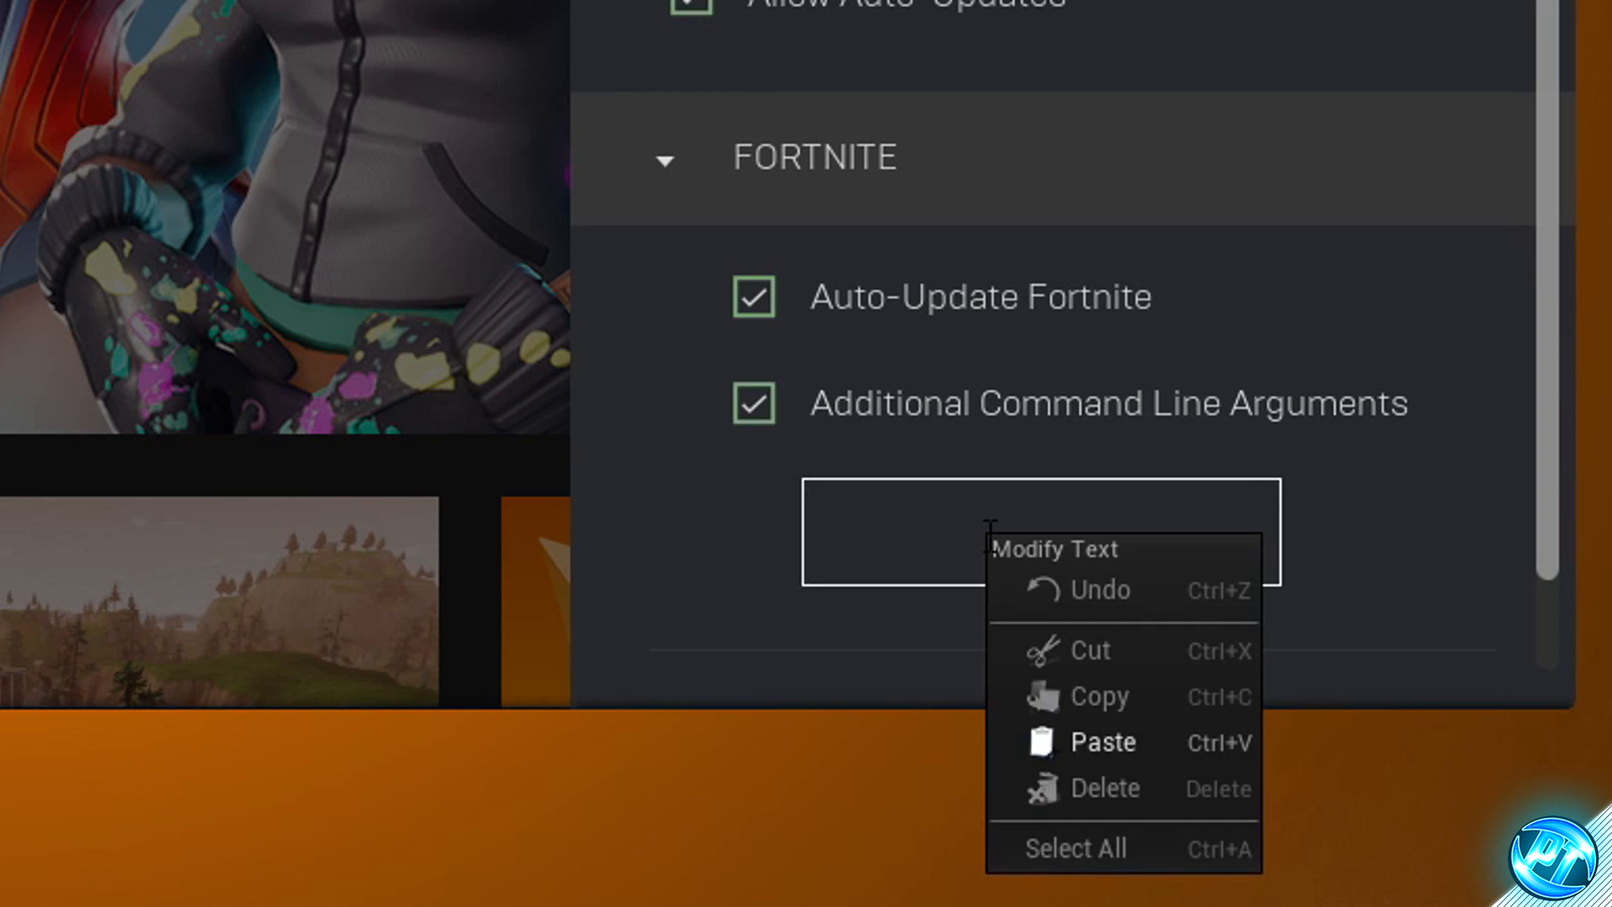
click(1115, 738)
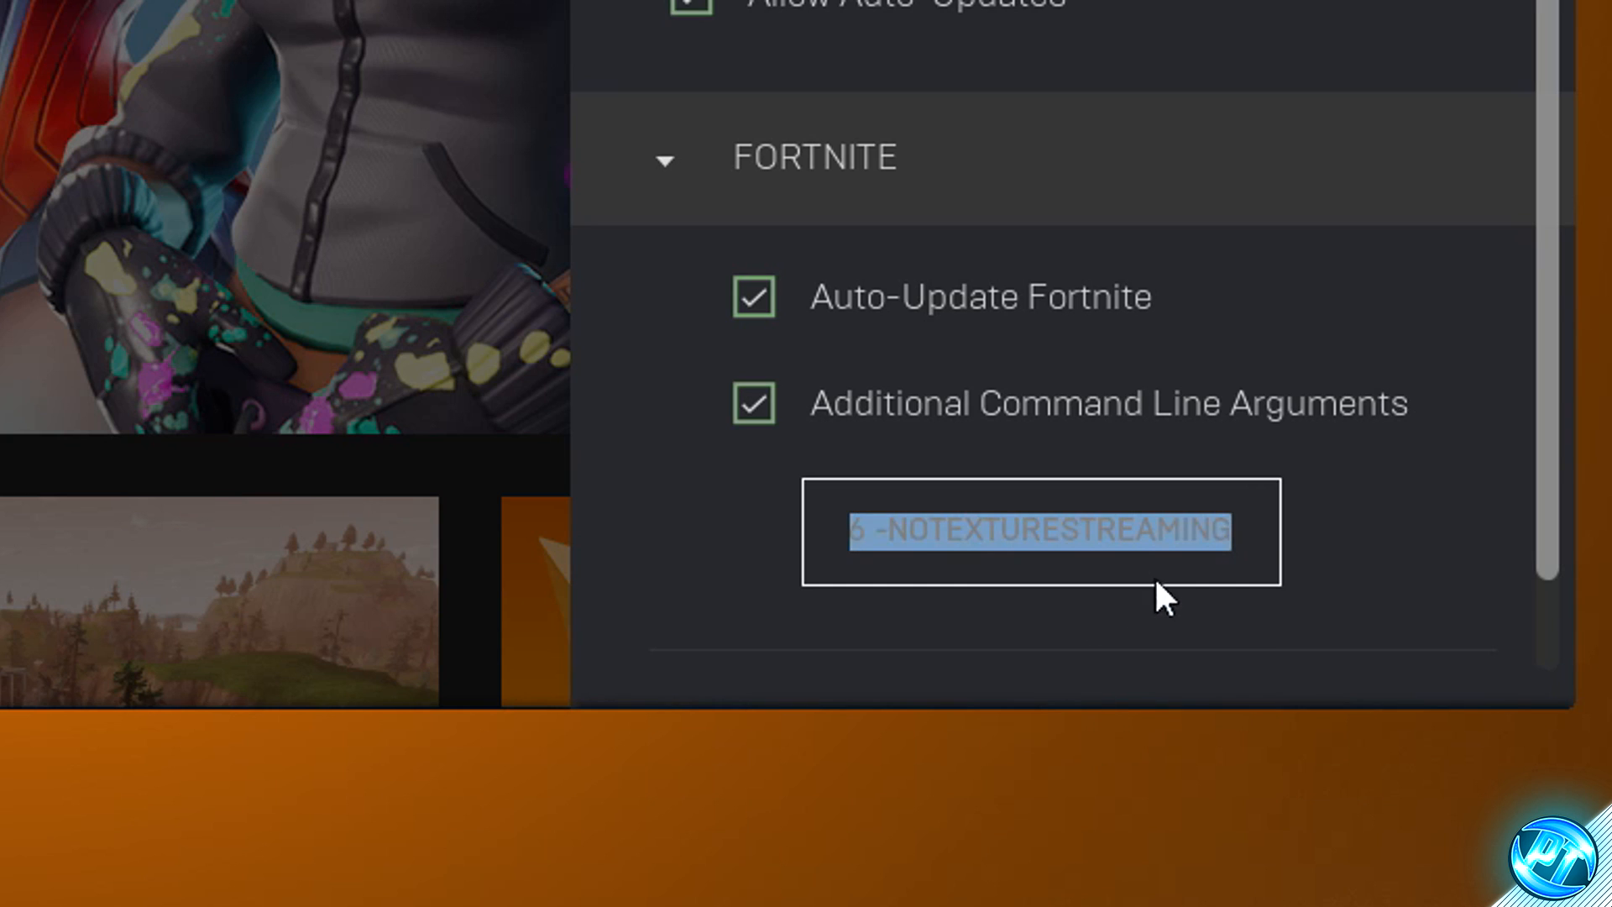
click(1246, 525)
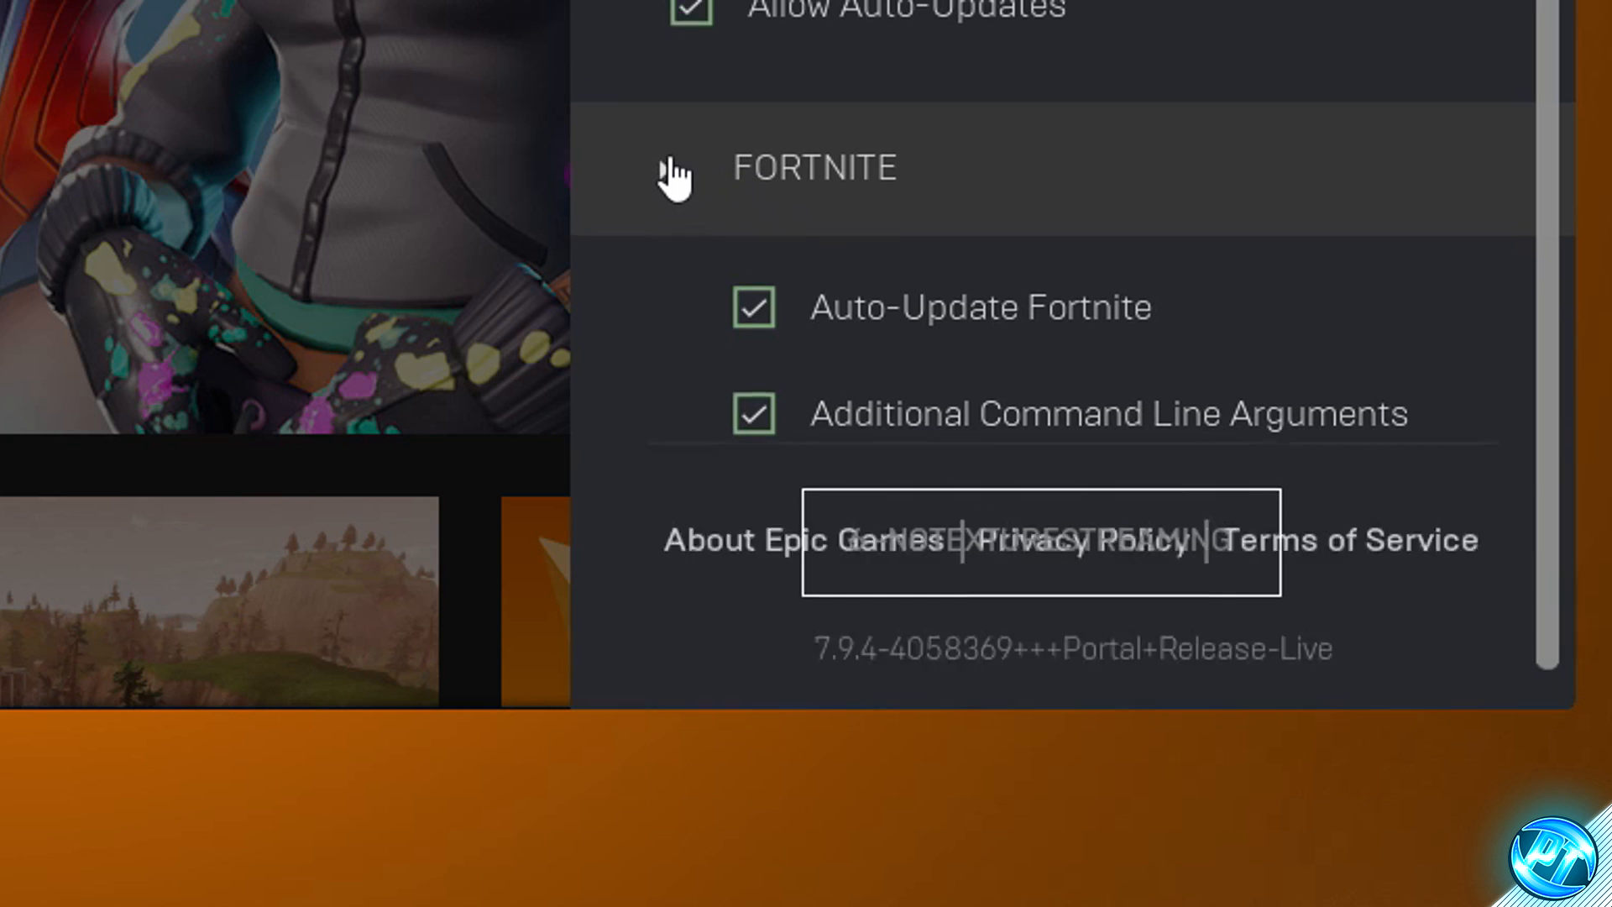
click(663, 164)
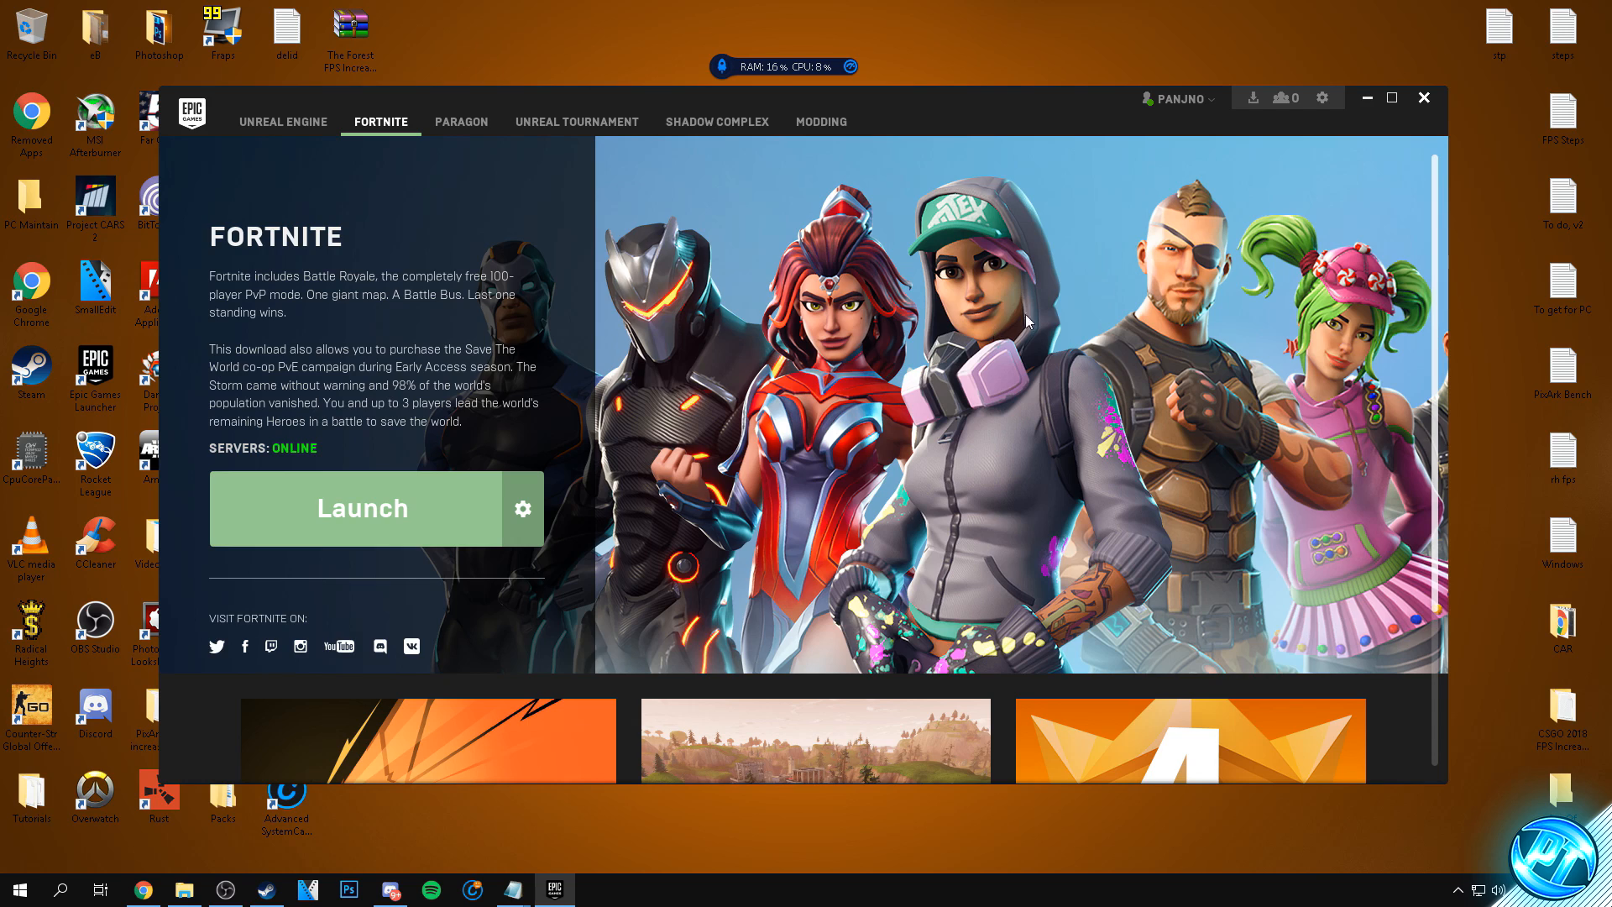
click(1367, 97)
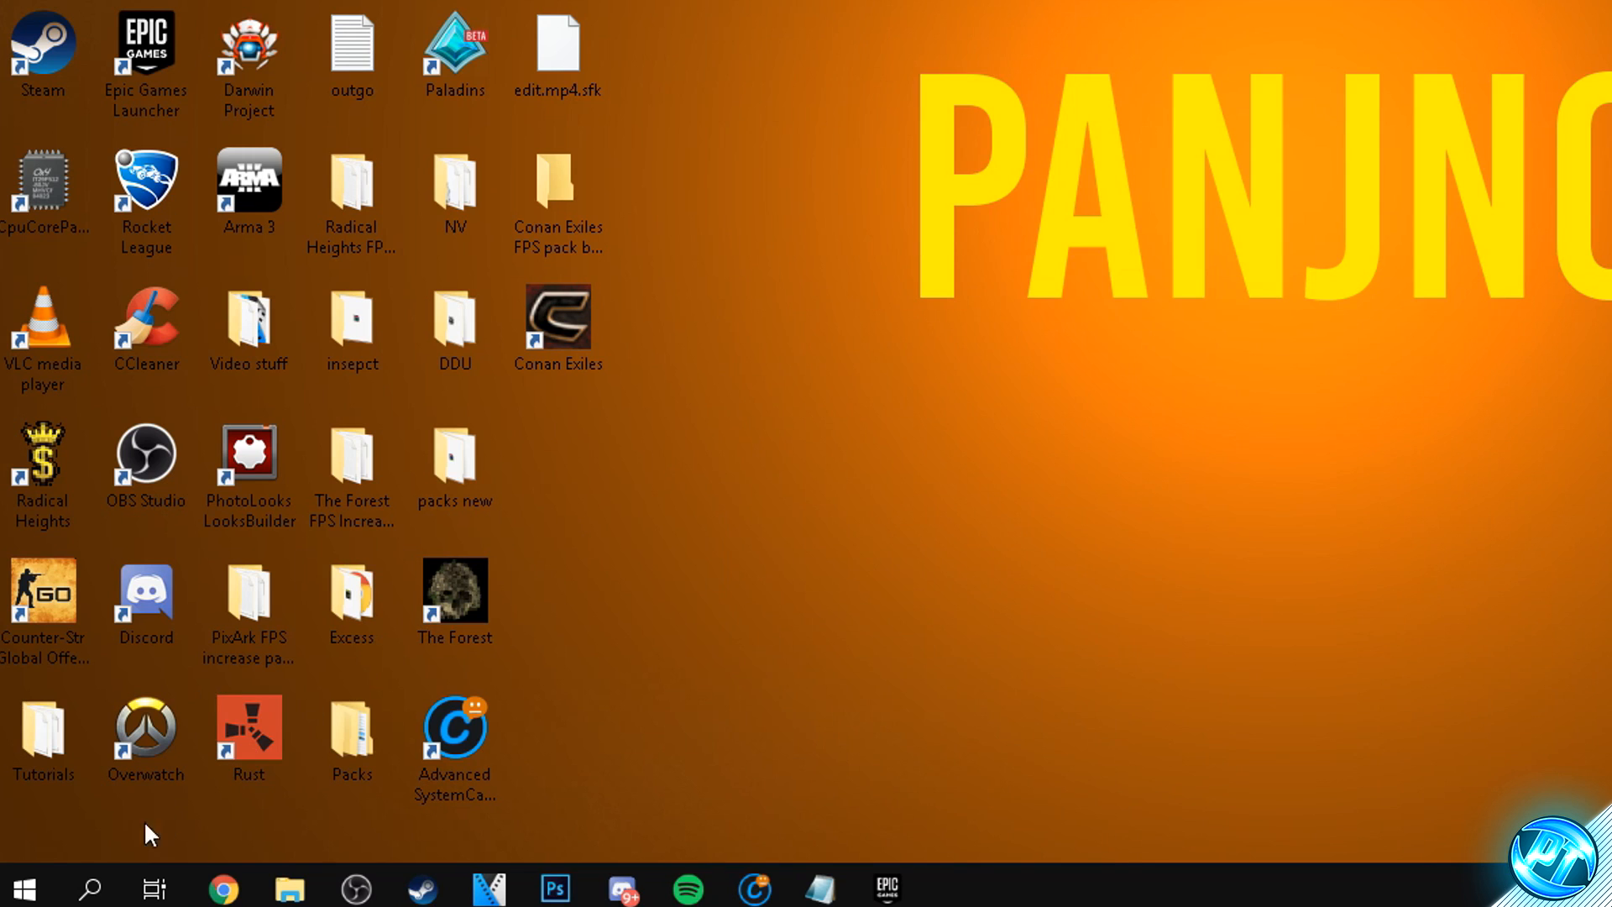
- Search Windows for "this pc", open This PC and enter Local Disk (C:)
click(3, 899)
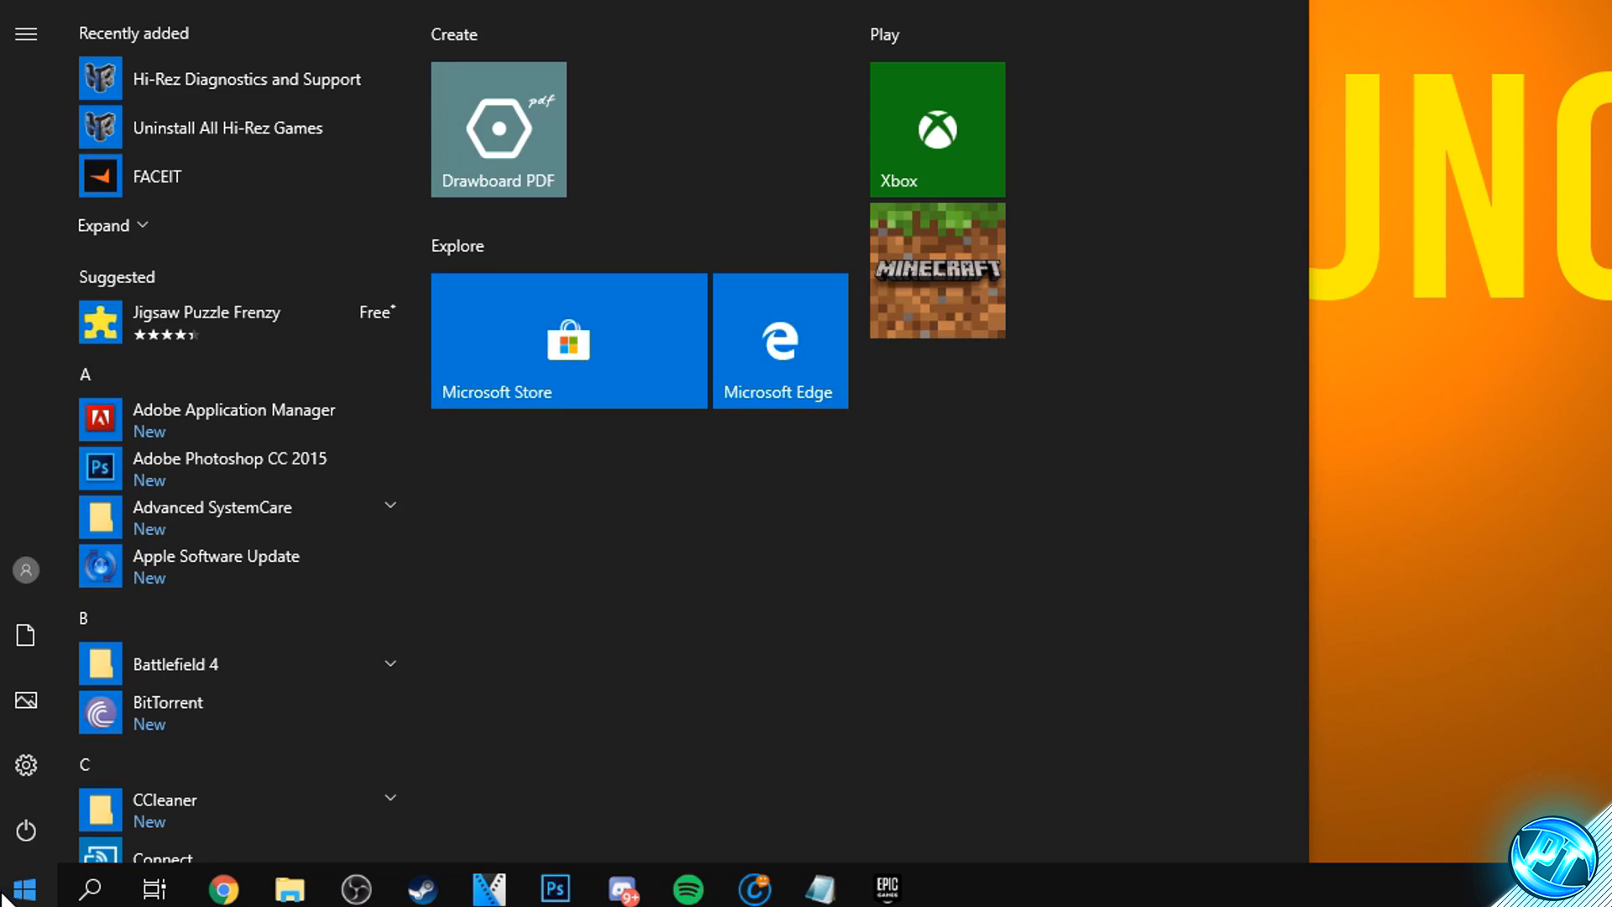
text(this pc)
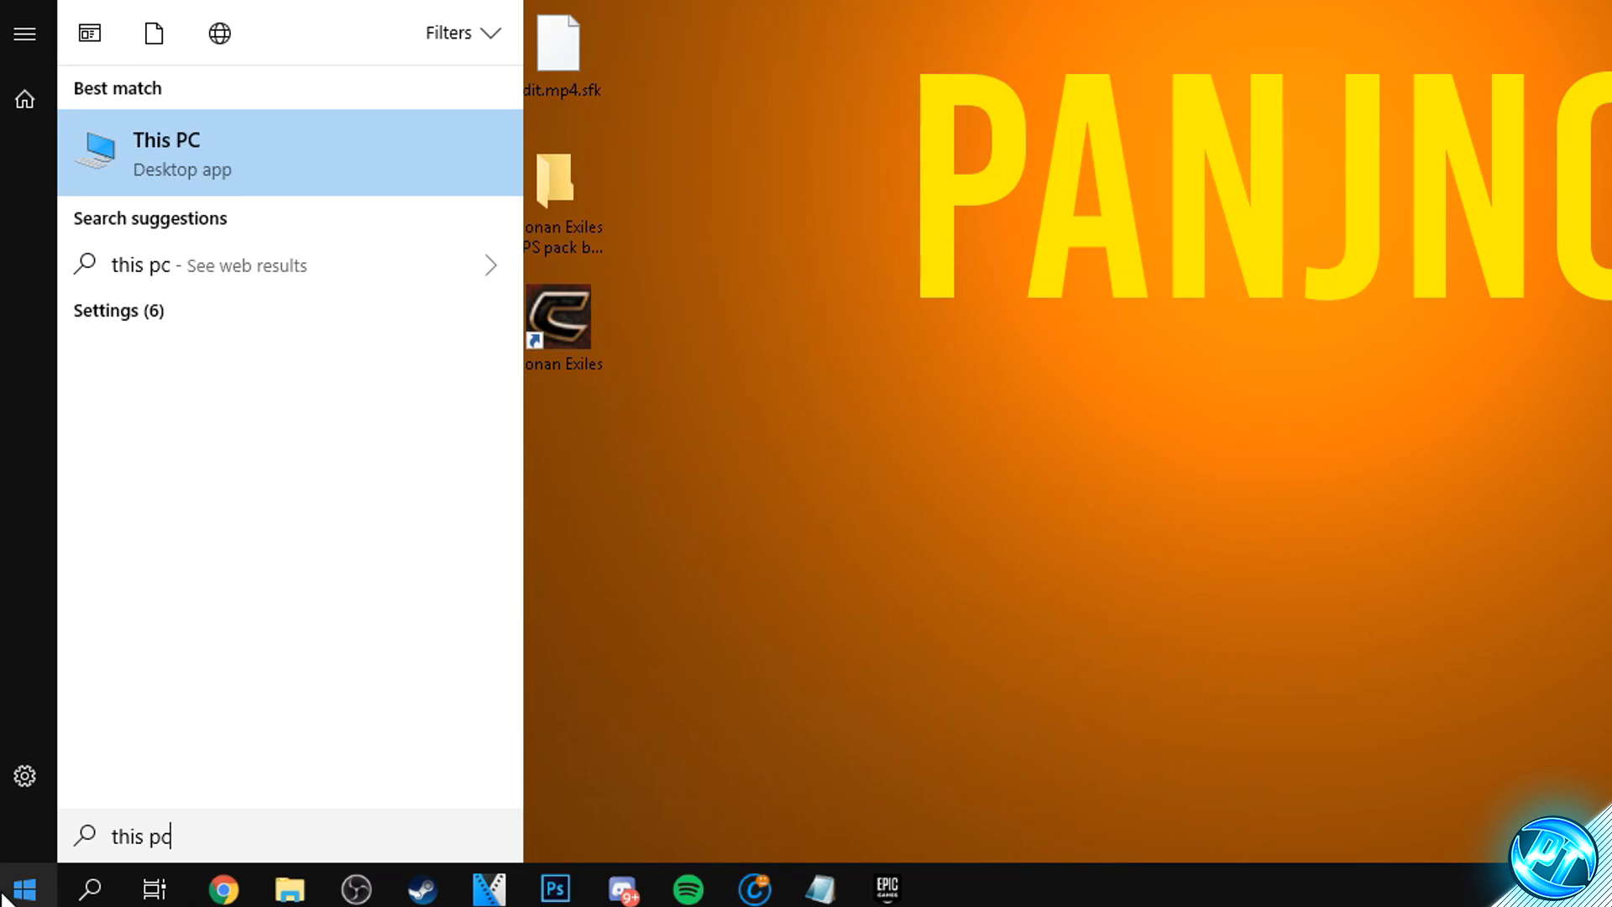
click(163, 153)
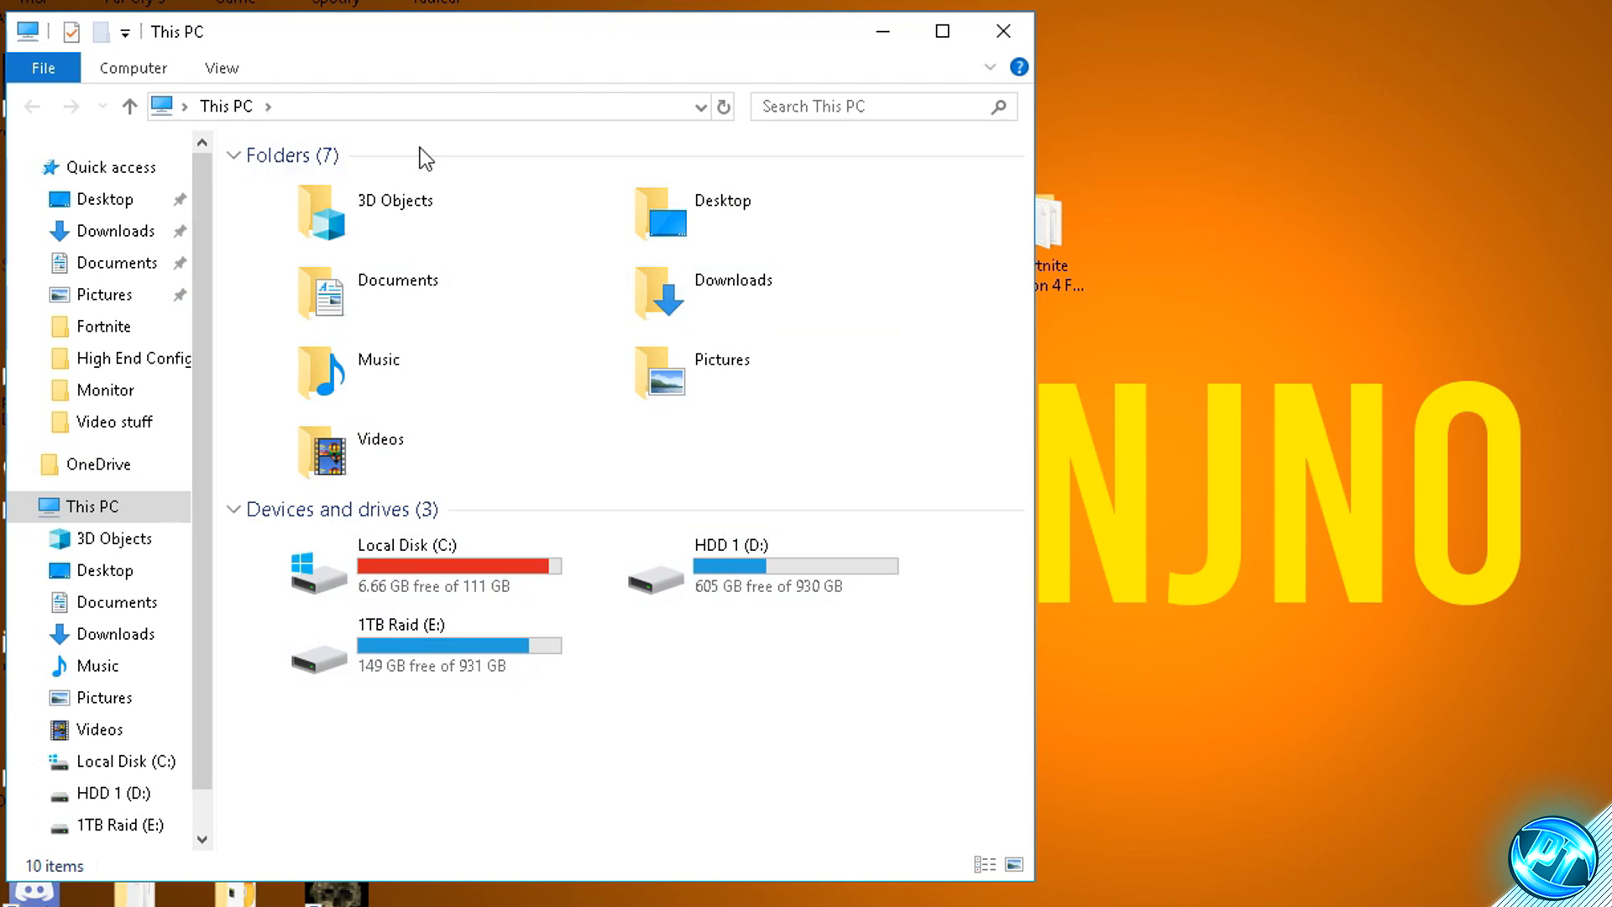
double_click(444, 562)
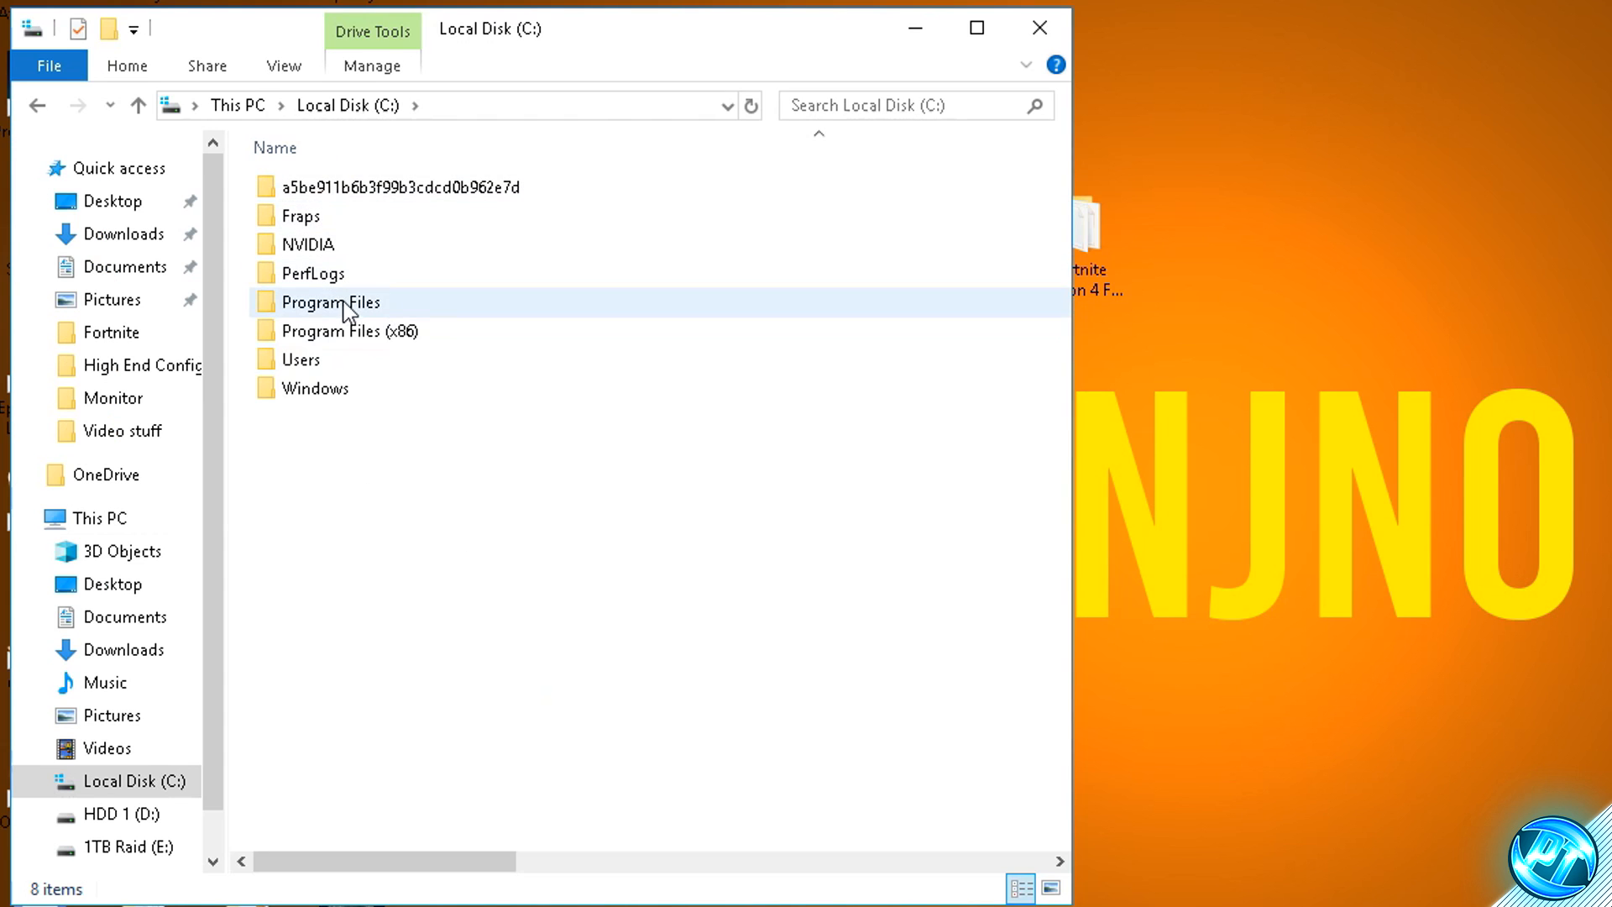
- Open the Epic Games folder inside Program Files on the C: drive
click(293, 329)
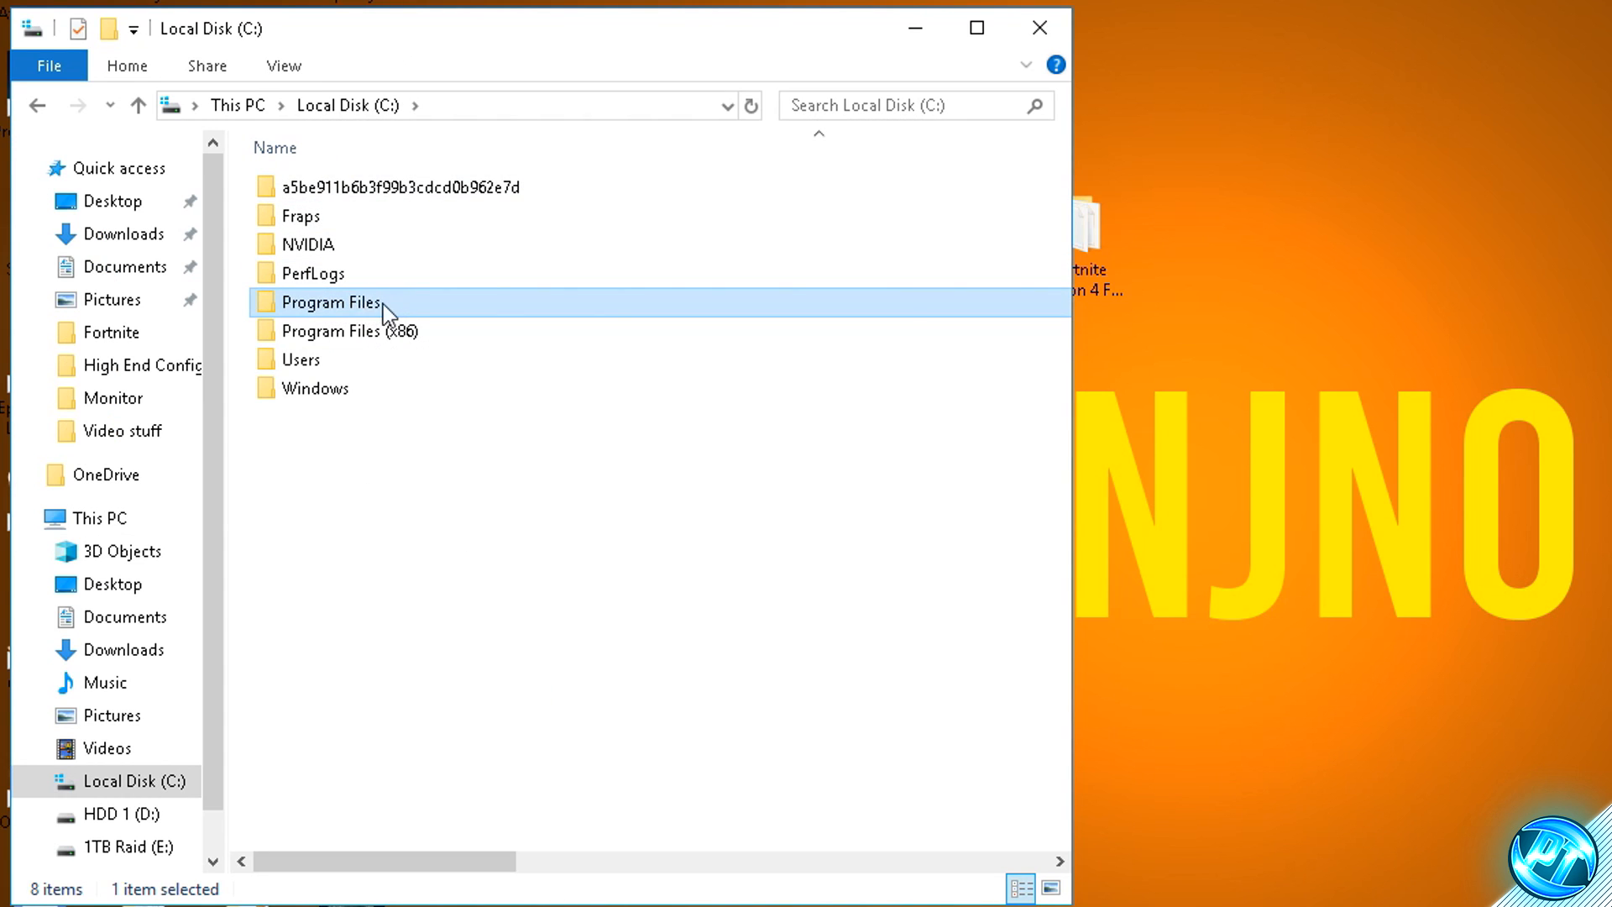
click(352, 334)
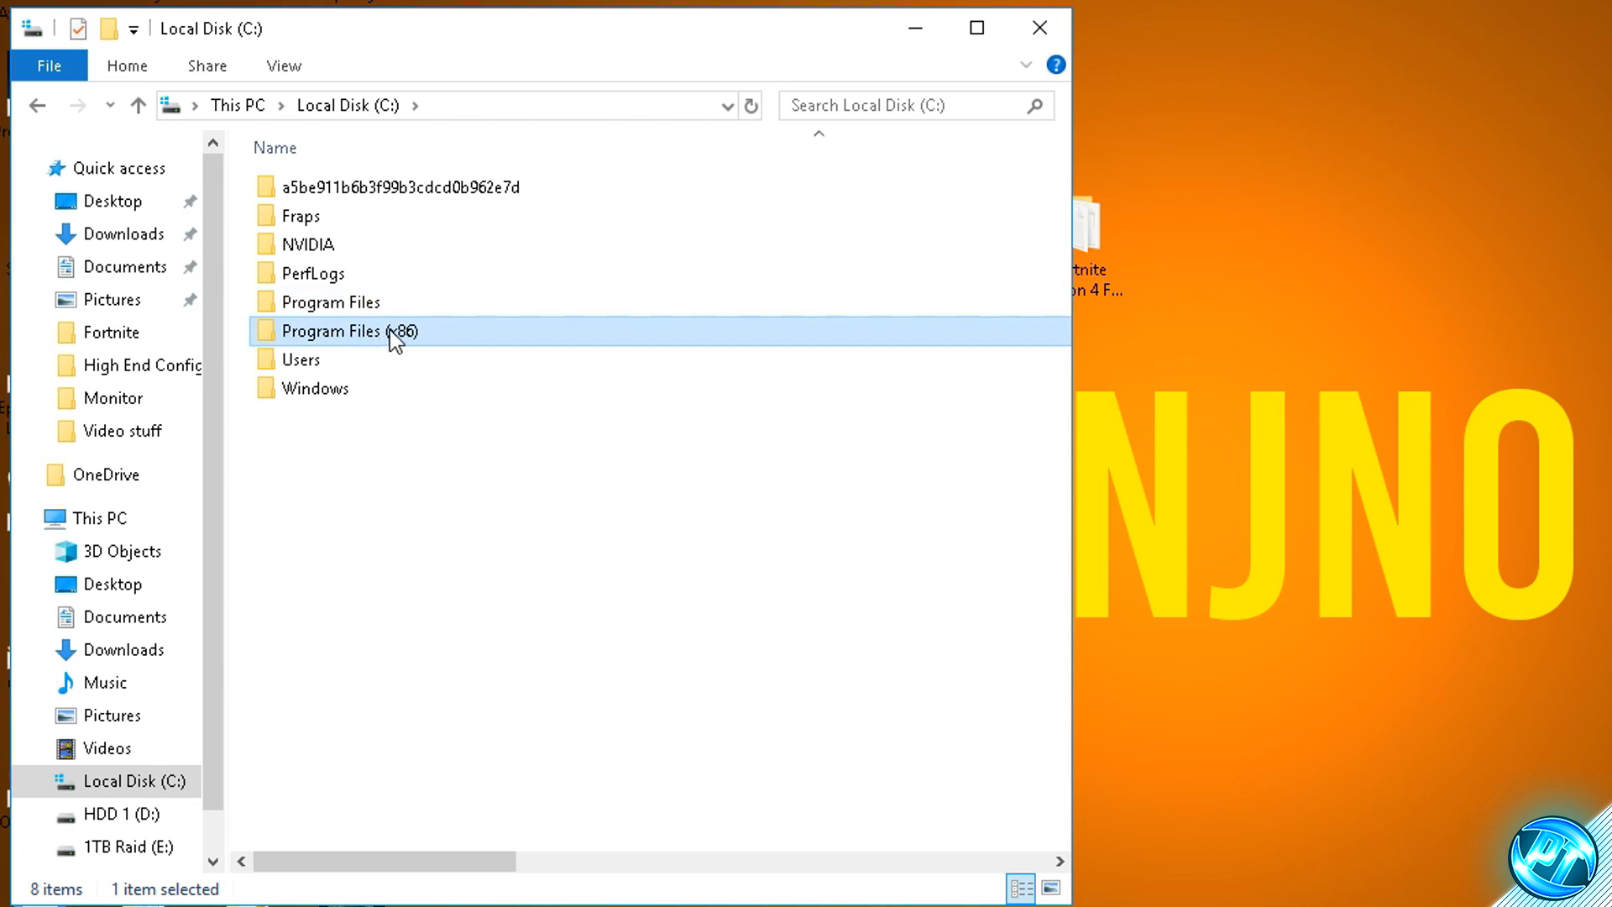
click(348, 305)
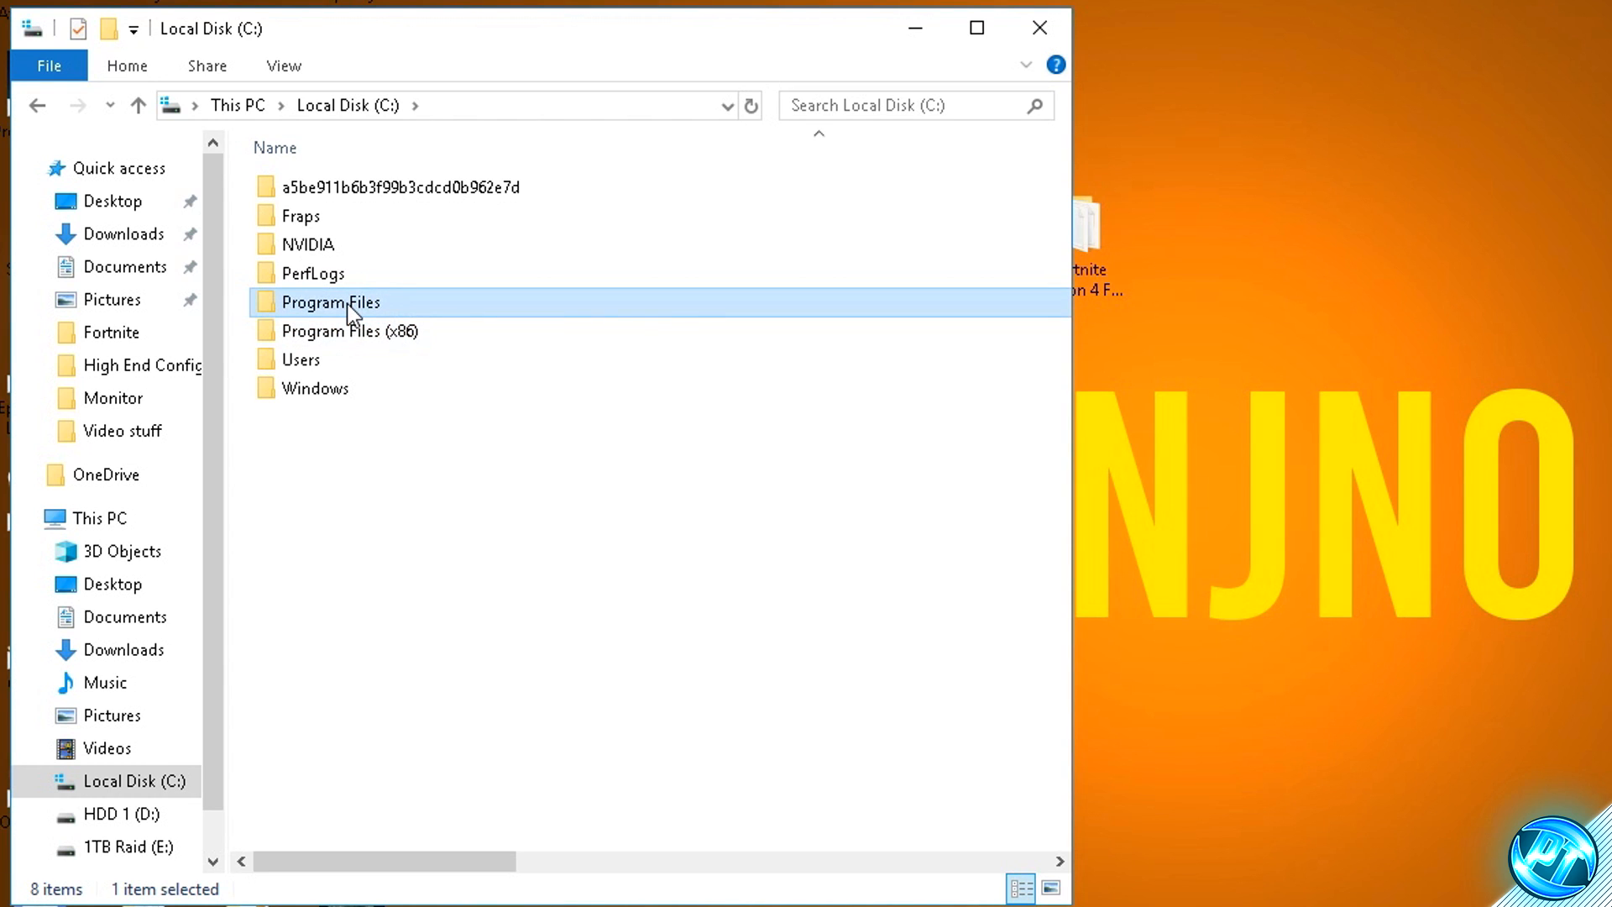
double_click(351, 304)
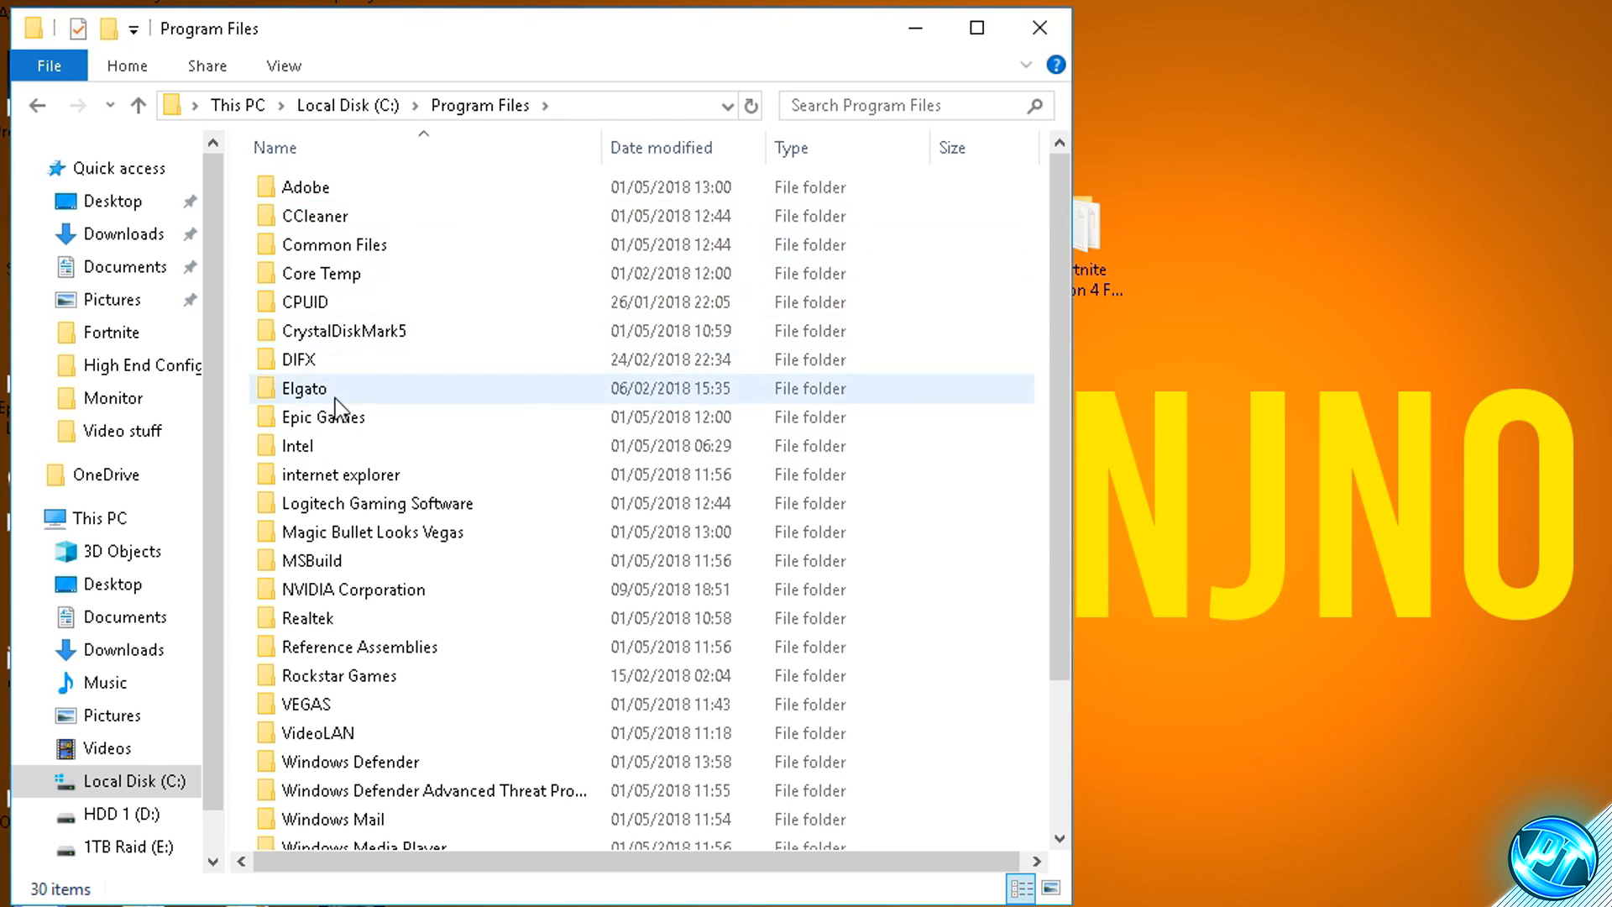
click(344, 420)
double_click(381, 420)
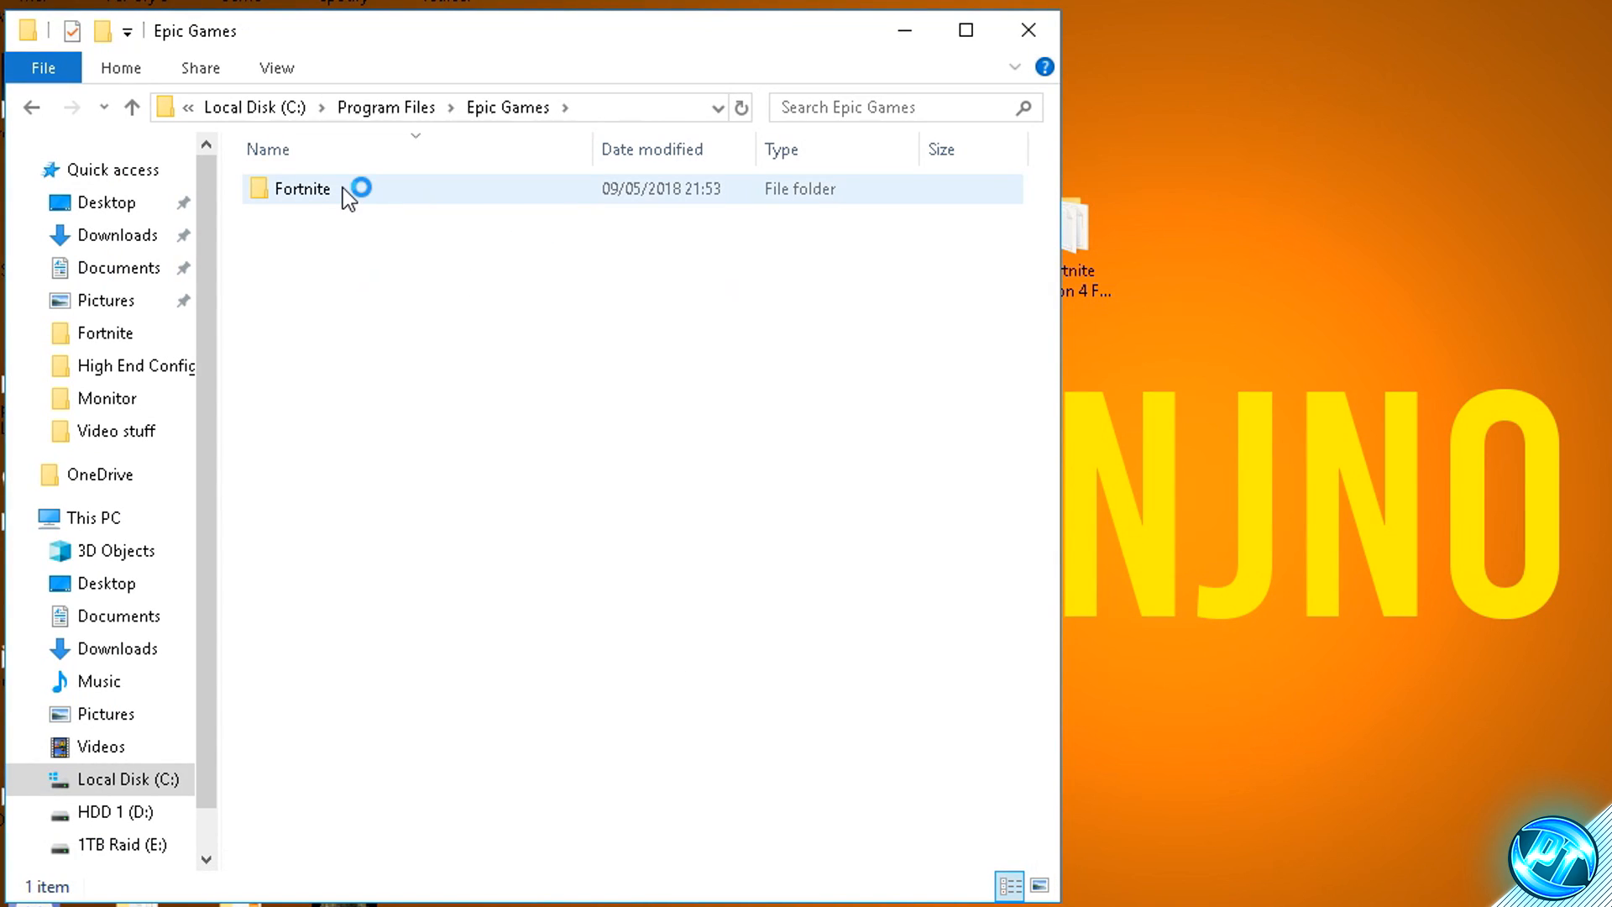
- Go into Fortnite, FortniteGame, Binaries and Win64 to reach the Fortnite application files
double_click(343, 189)
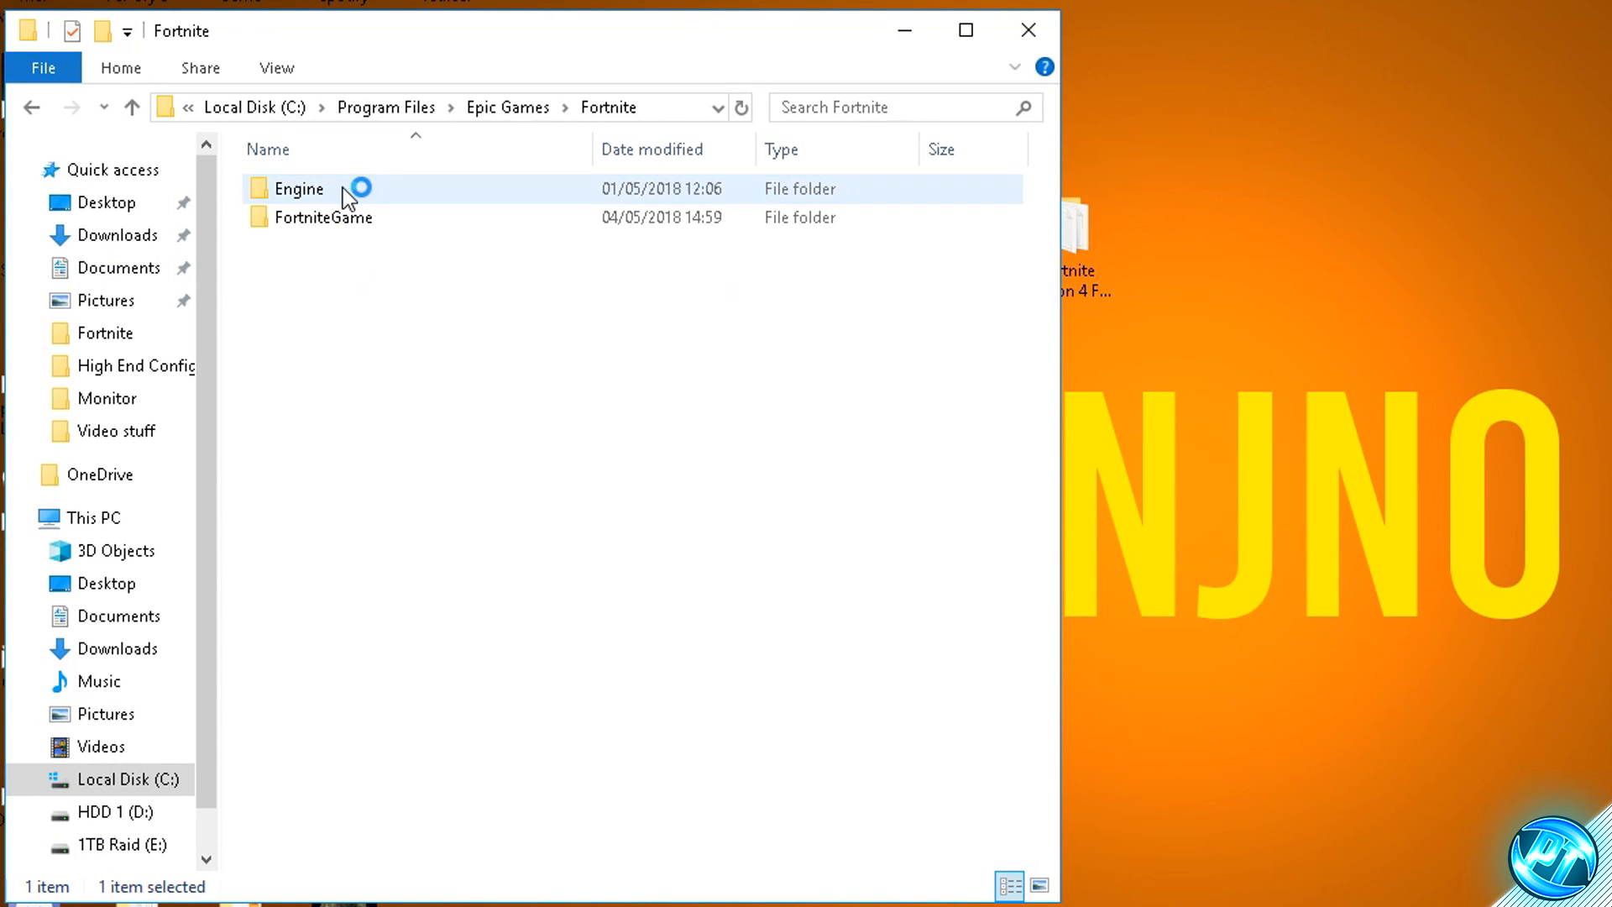
double_click(414, 221)
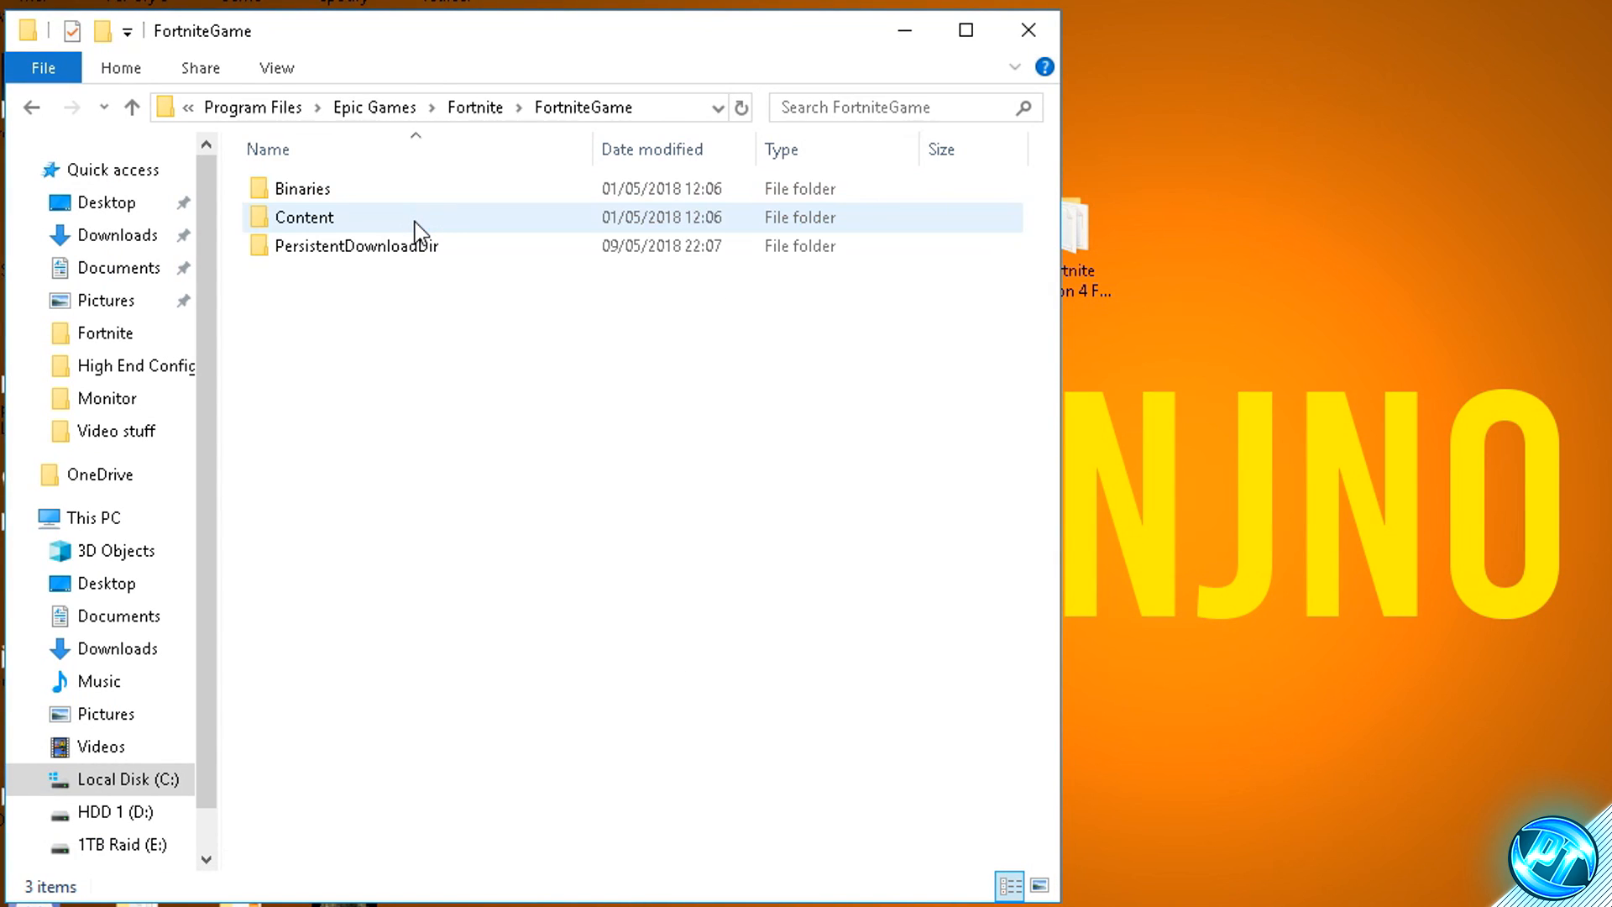
double_click(343, 193)
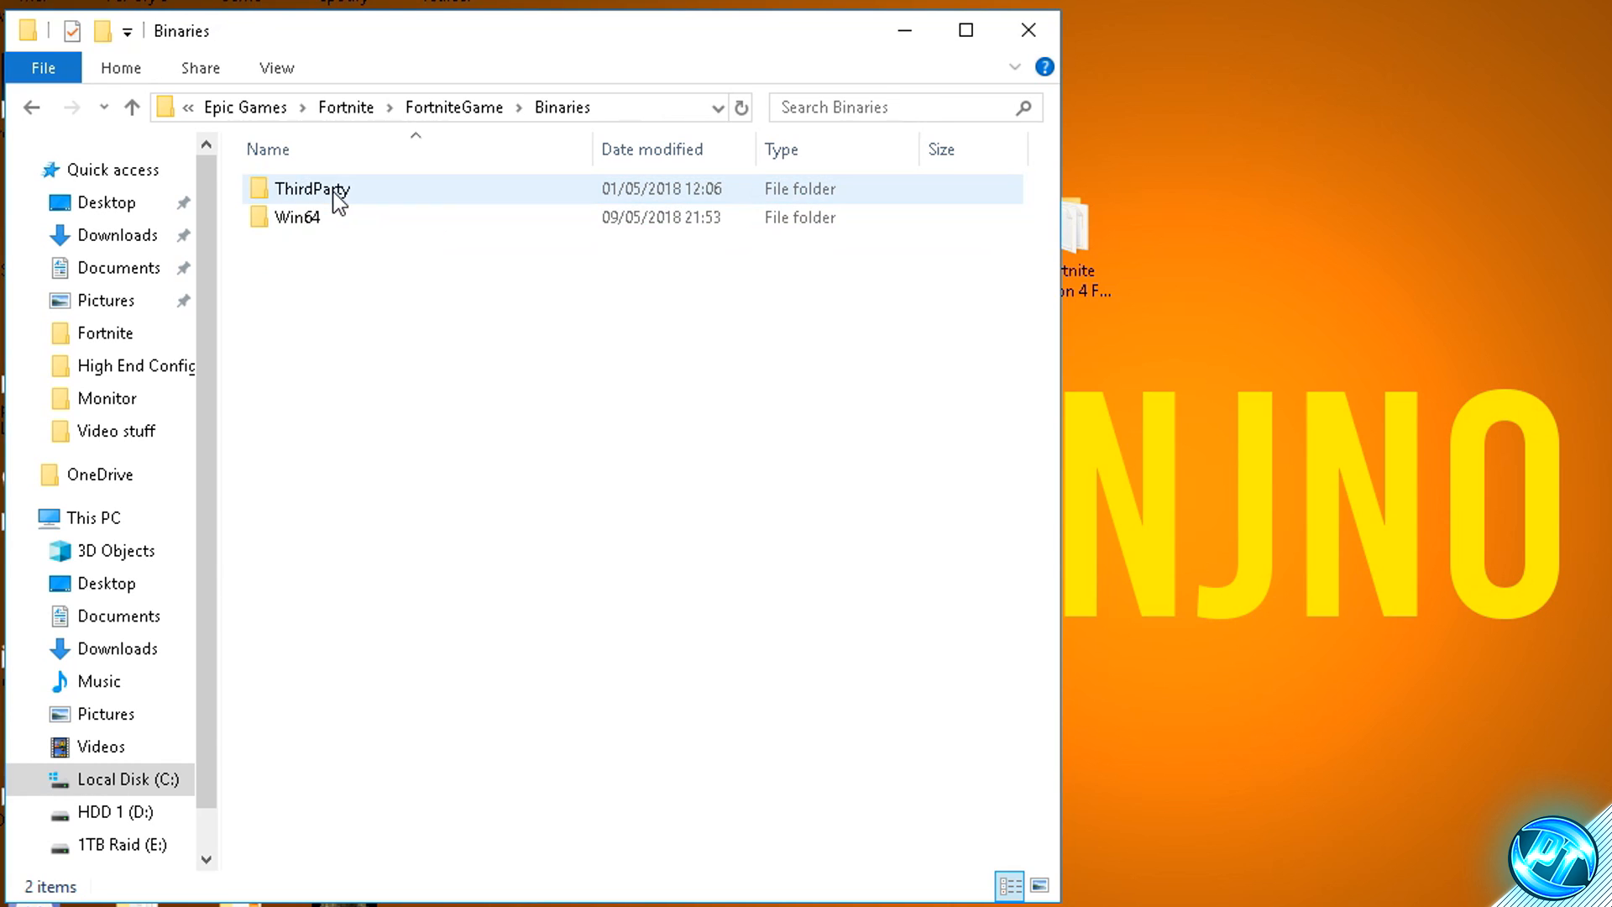
double_click(366, 218)
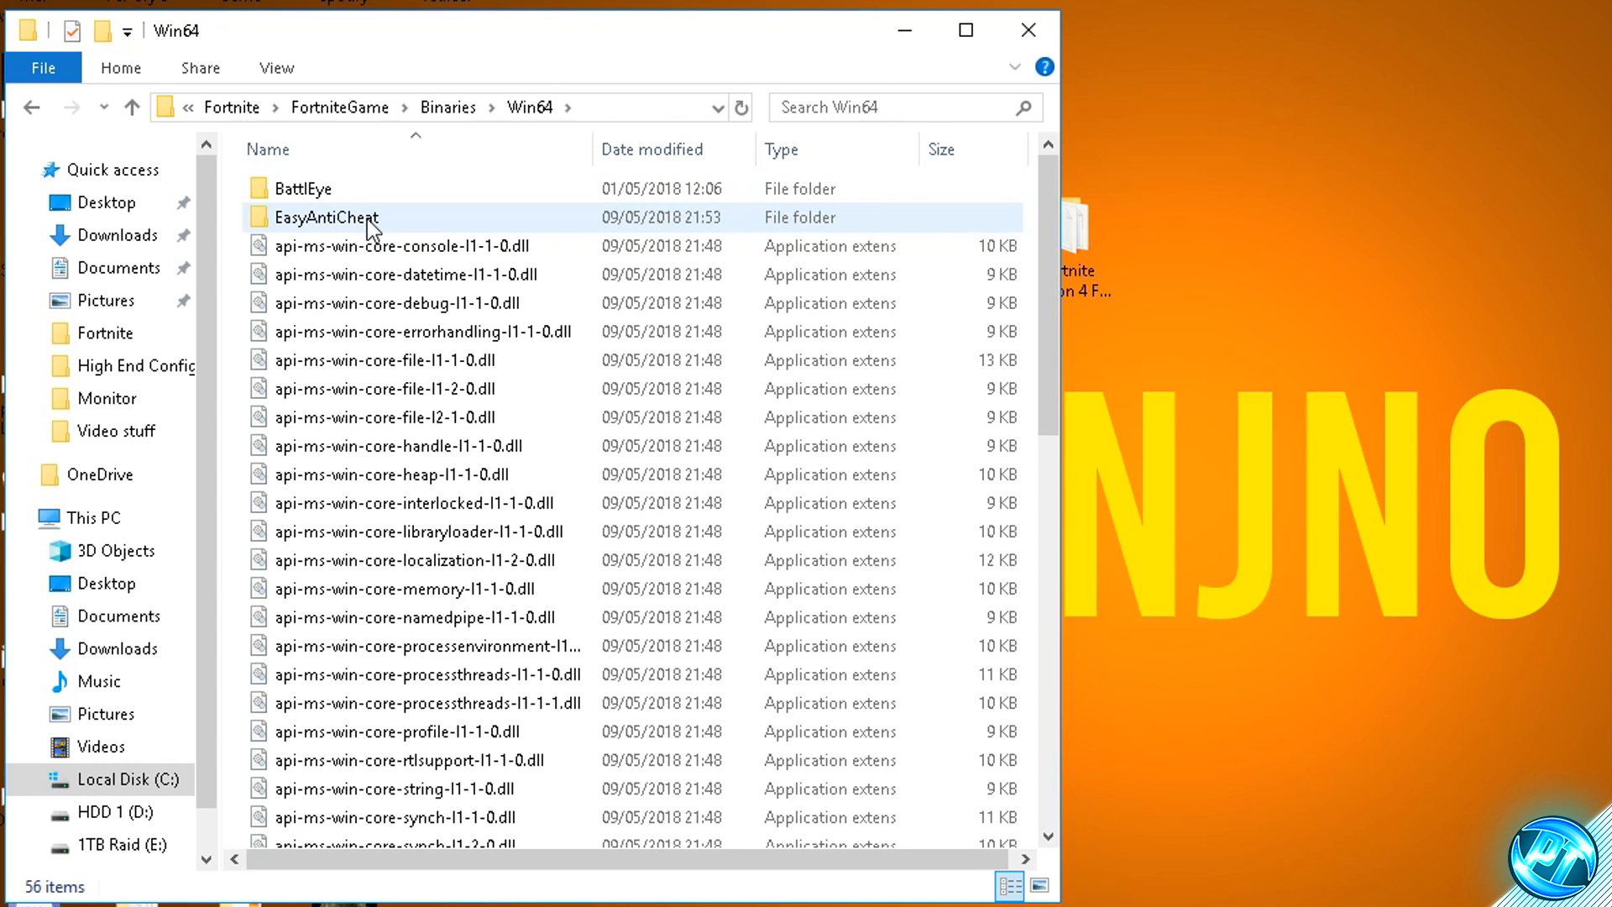
scroll(492, 479, down, 10)
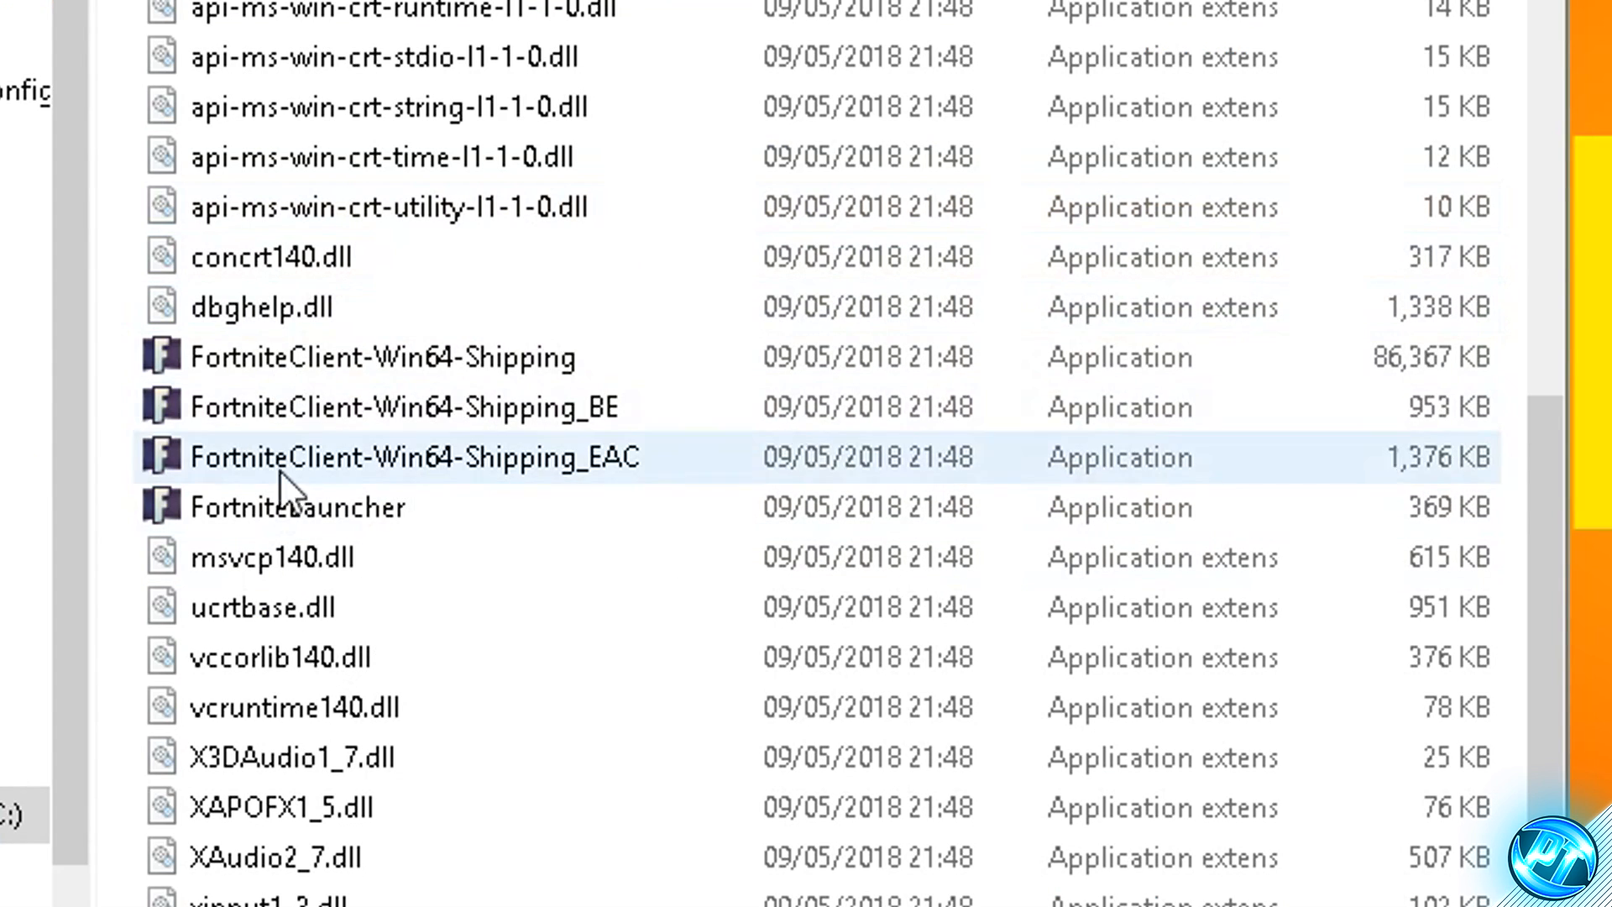
- Keep Disable full-screen optimisations enabled in the compatibility properties of FortniteClient-Win64-Shipping and apply it
click(371, 352)
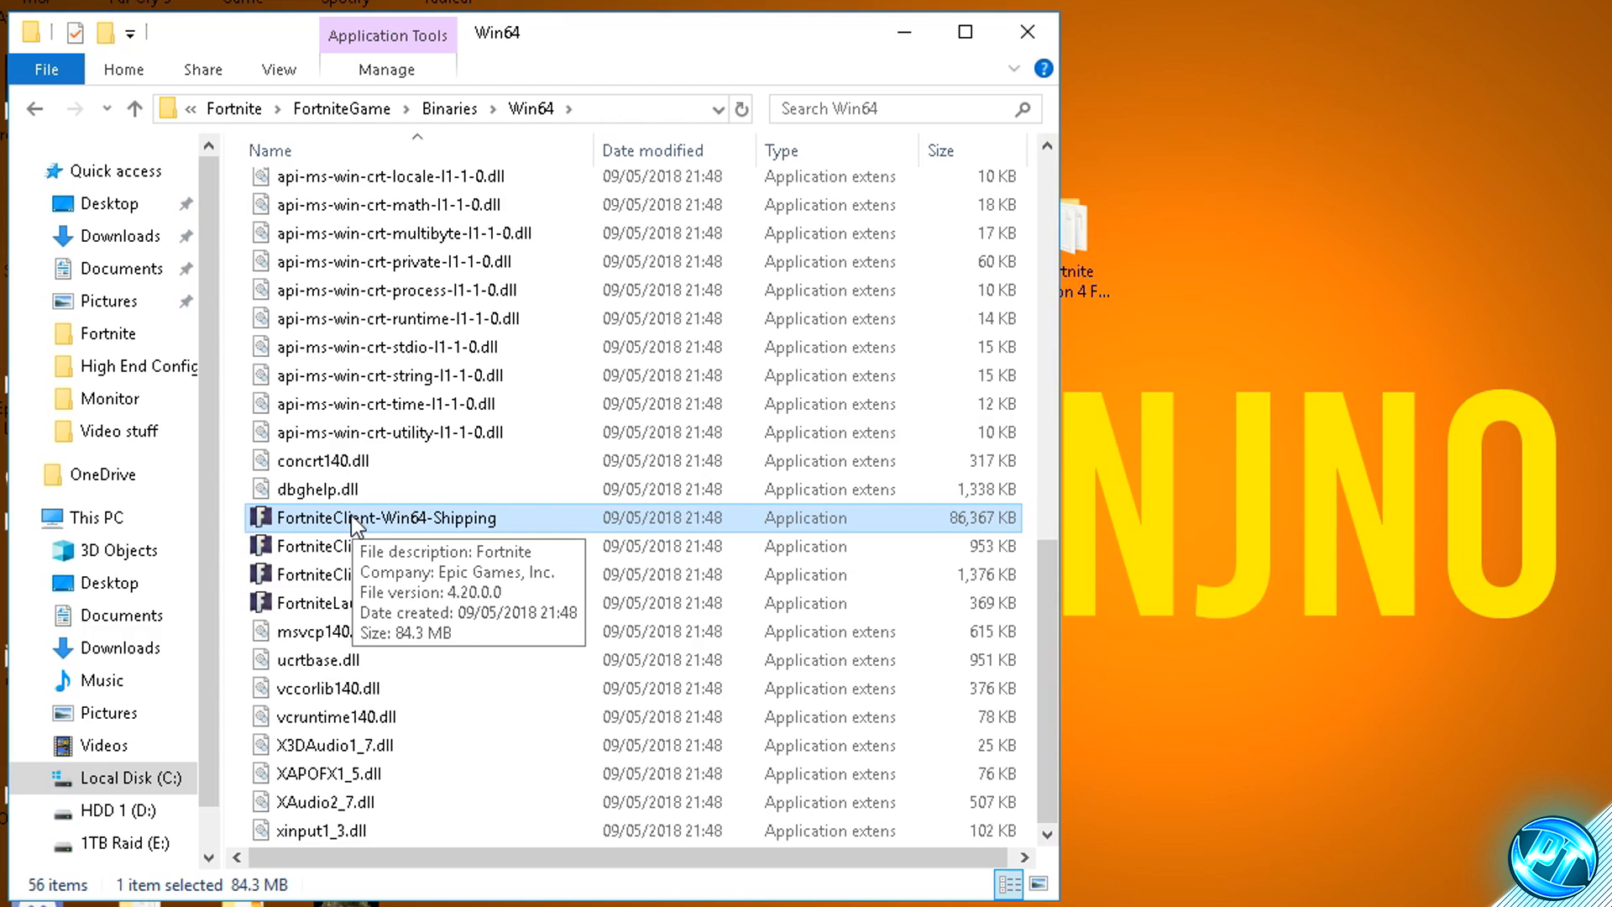
right_click(323, 352)
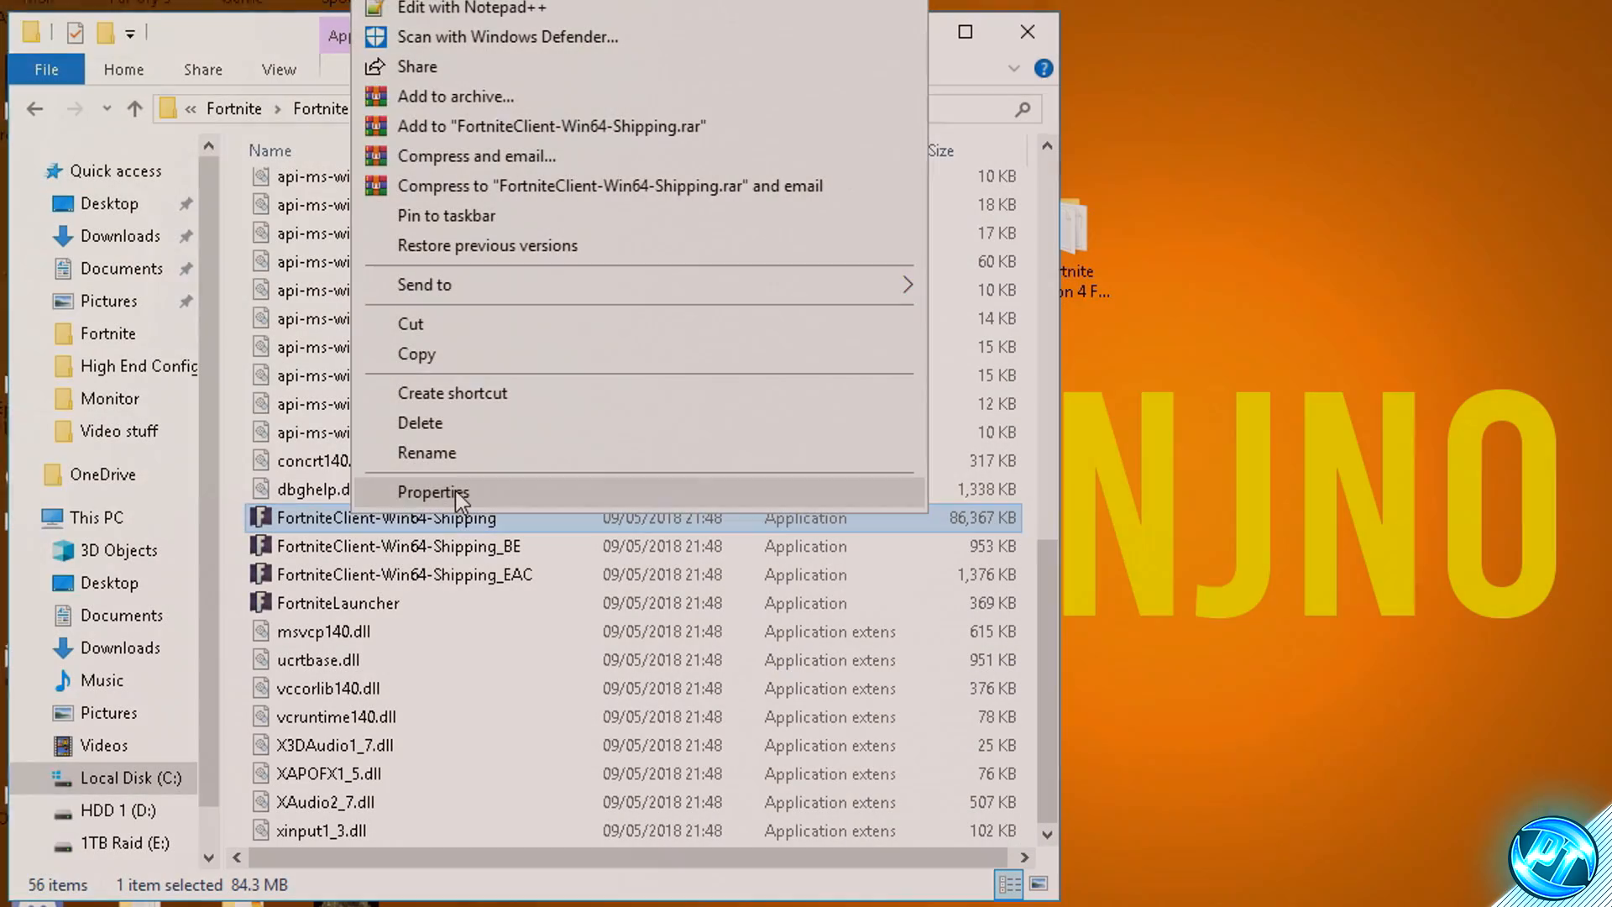
click(456, 490)
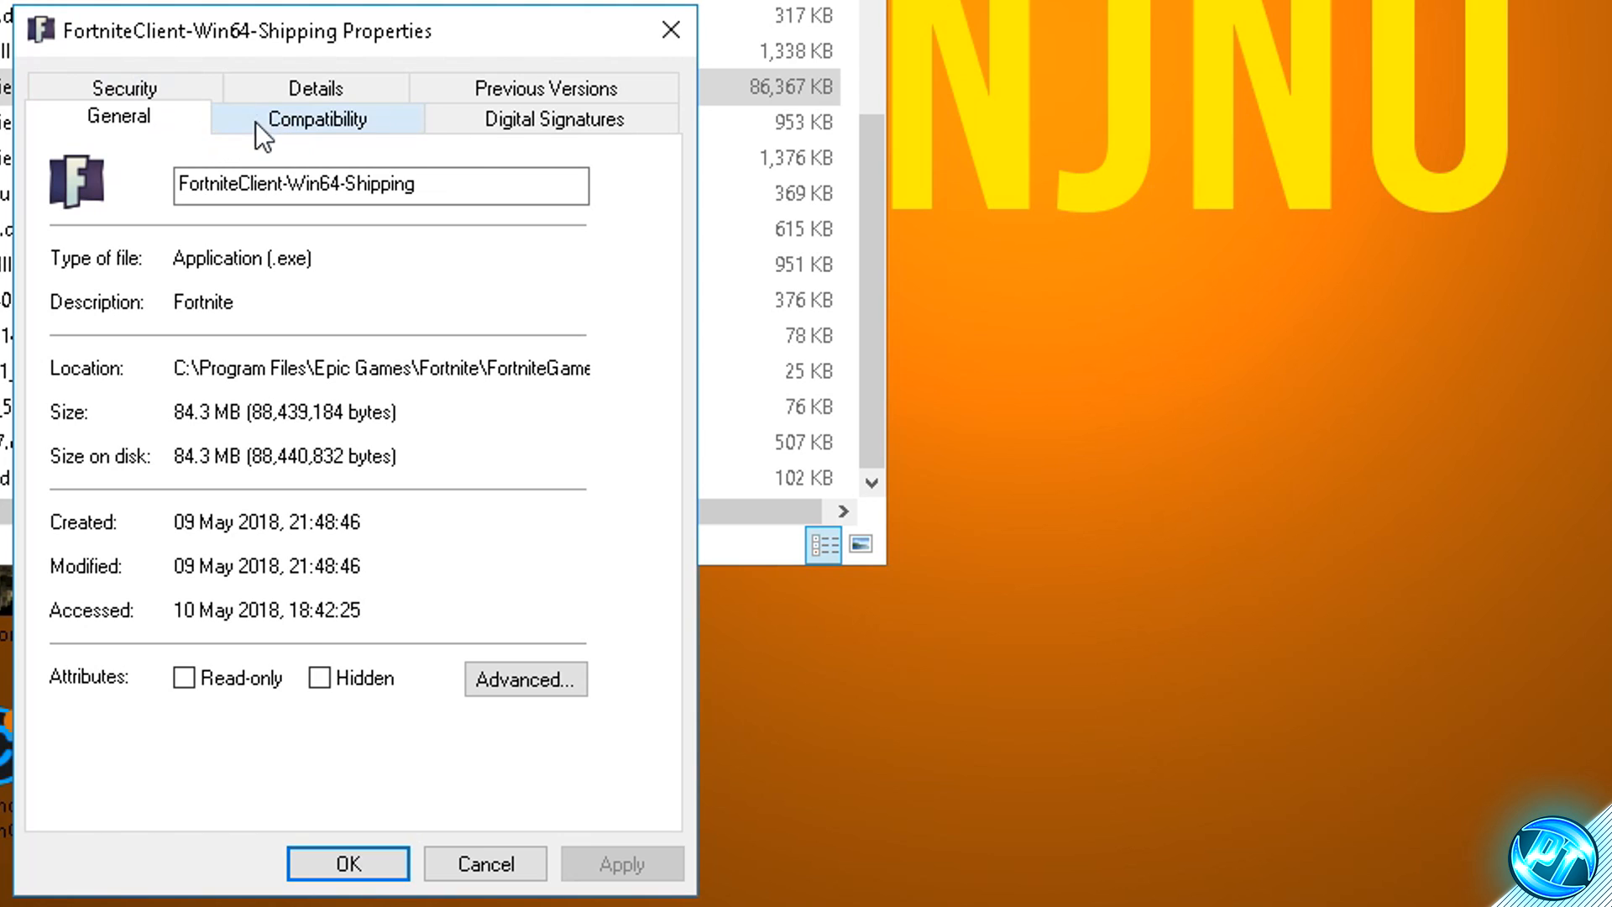
click(296, 118)
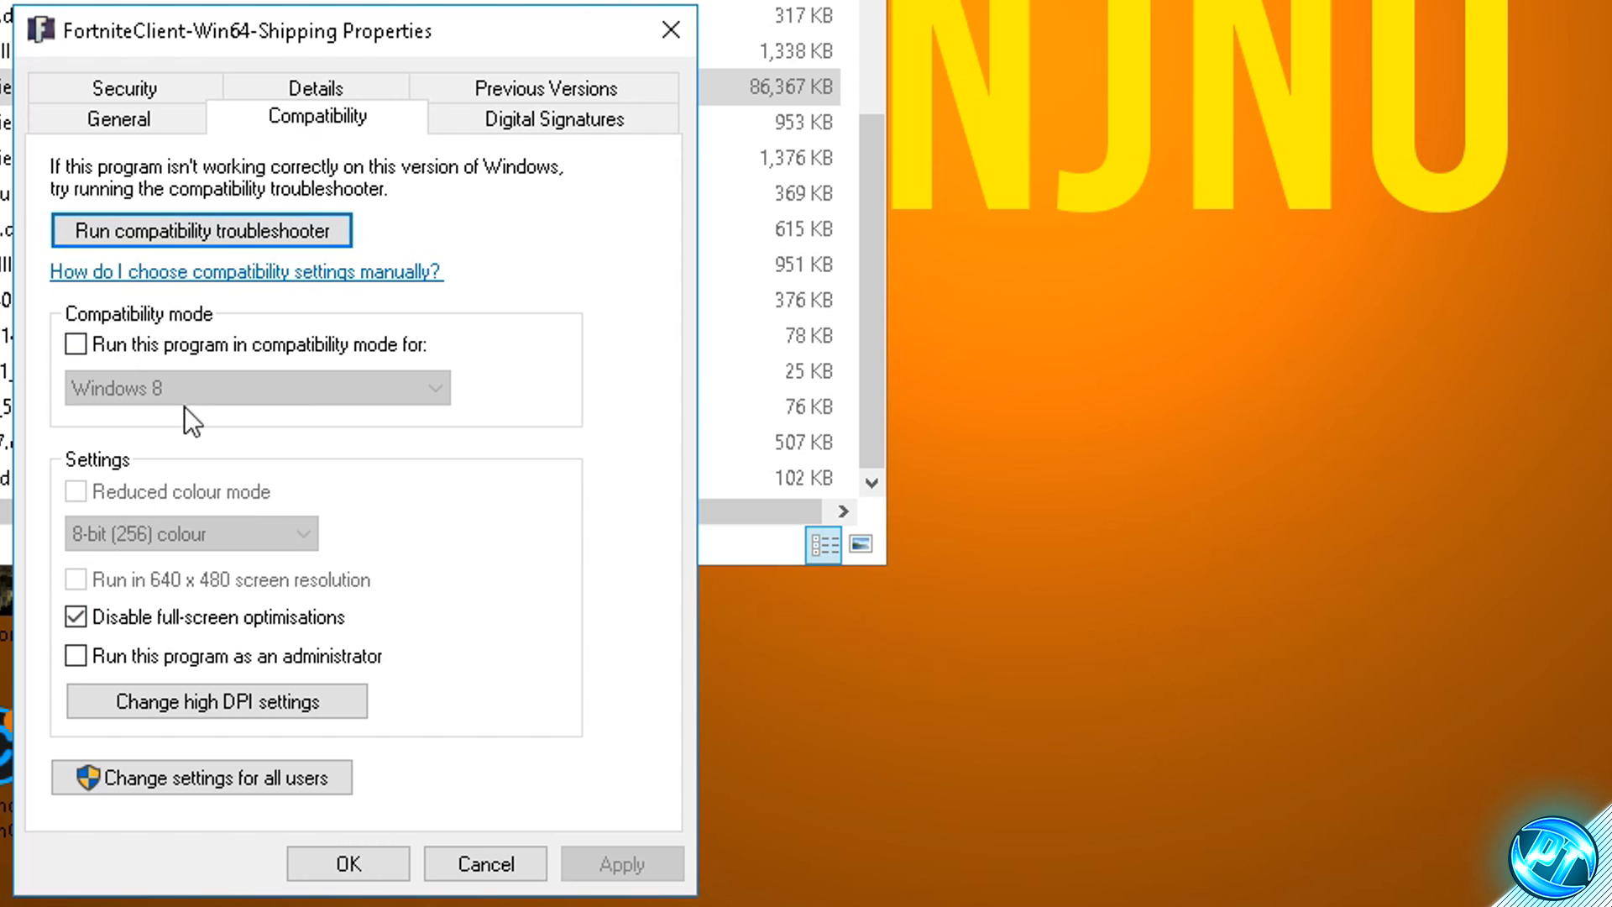
click(90, 618)
click(89, 618)
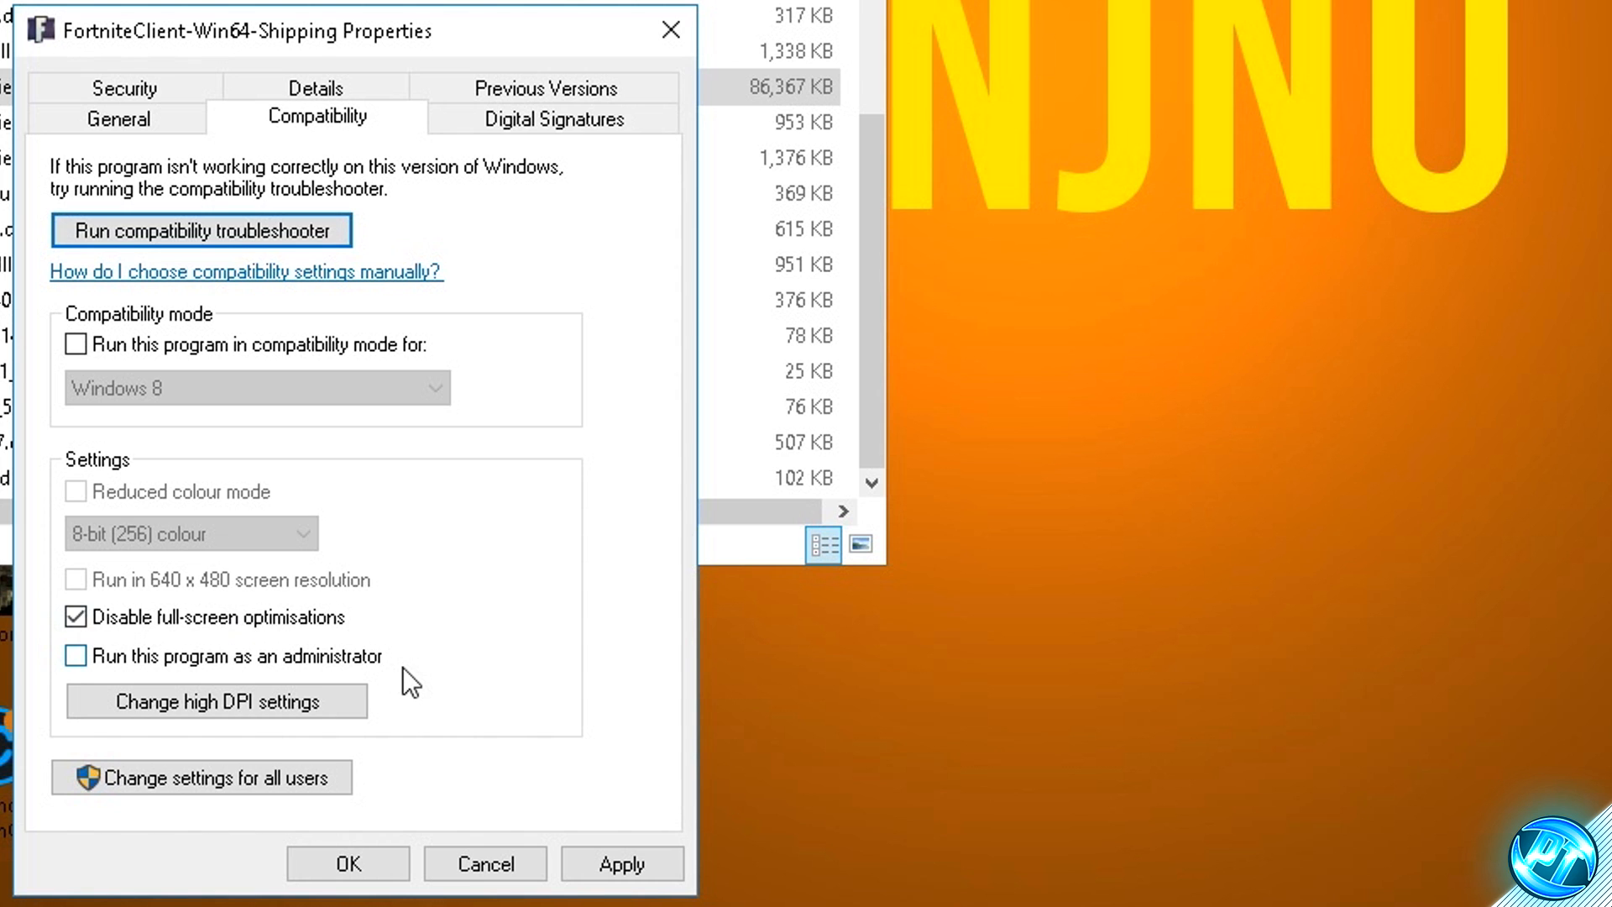
click(623, 858)
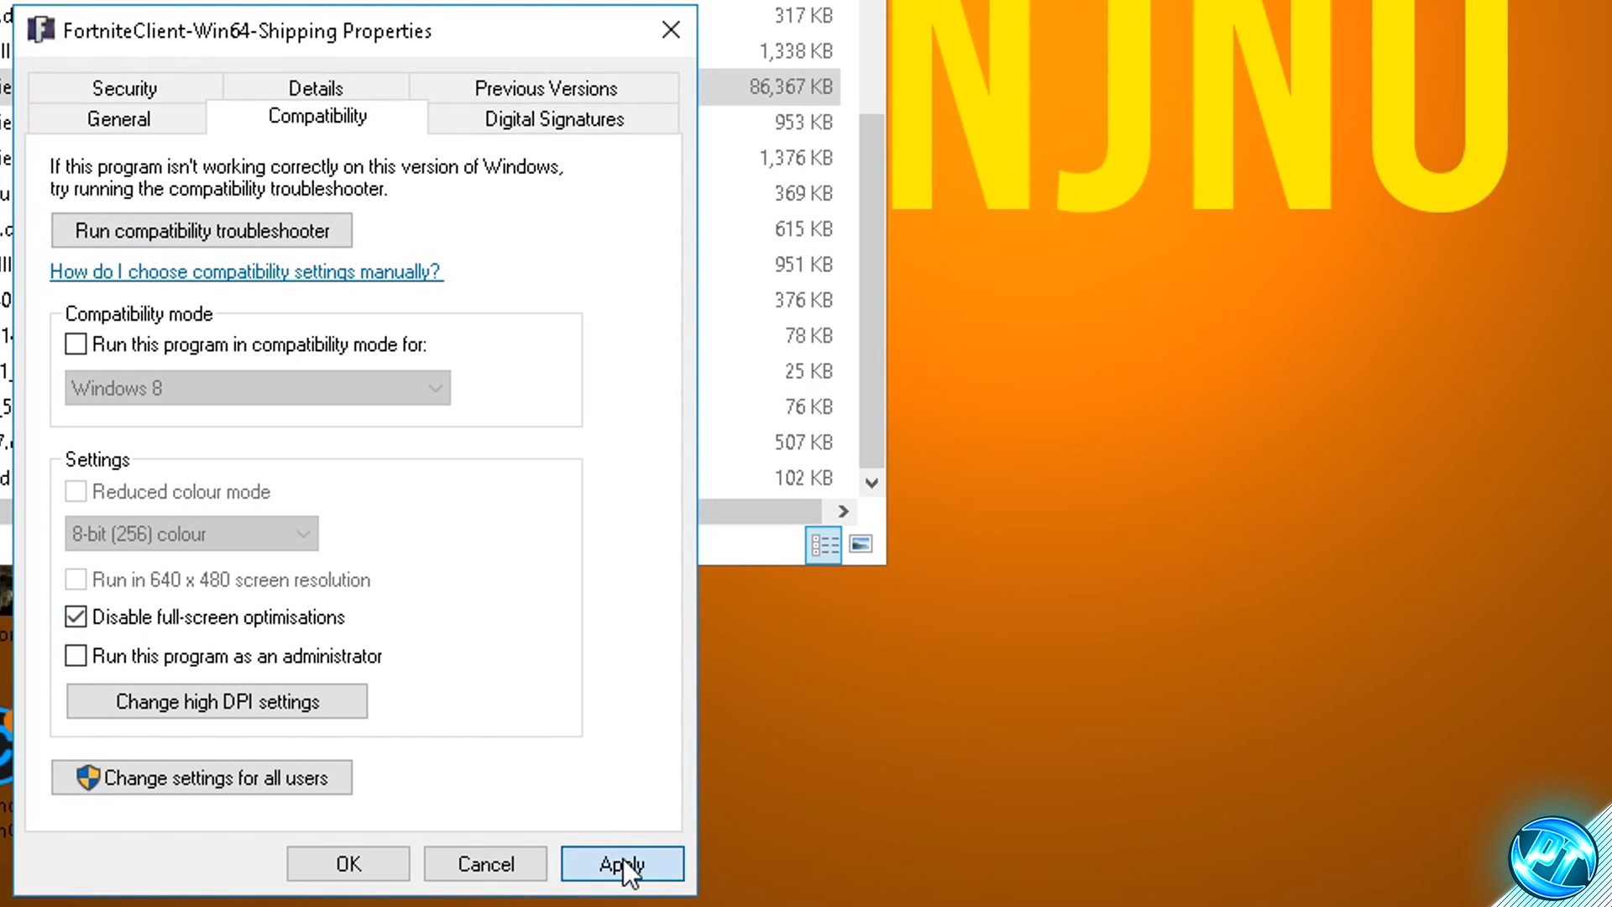
click(377, 853)
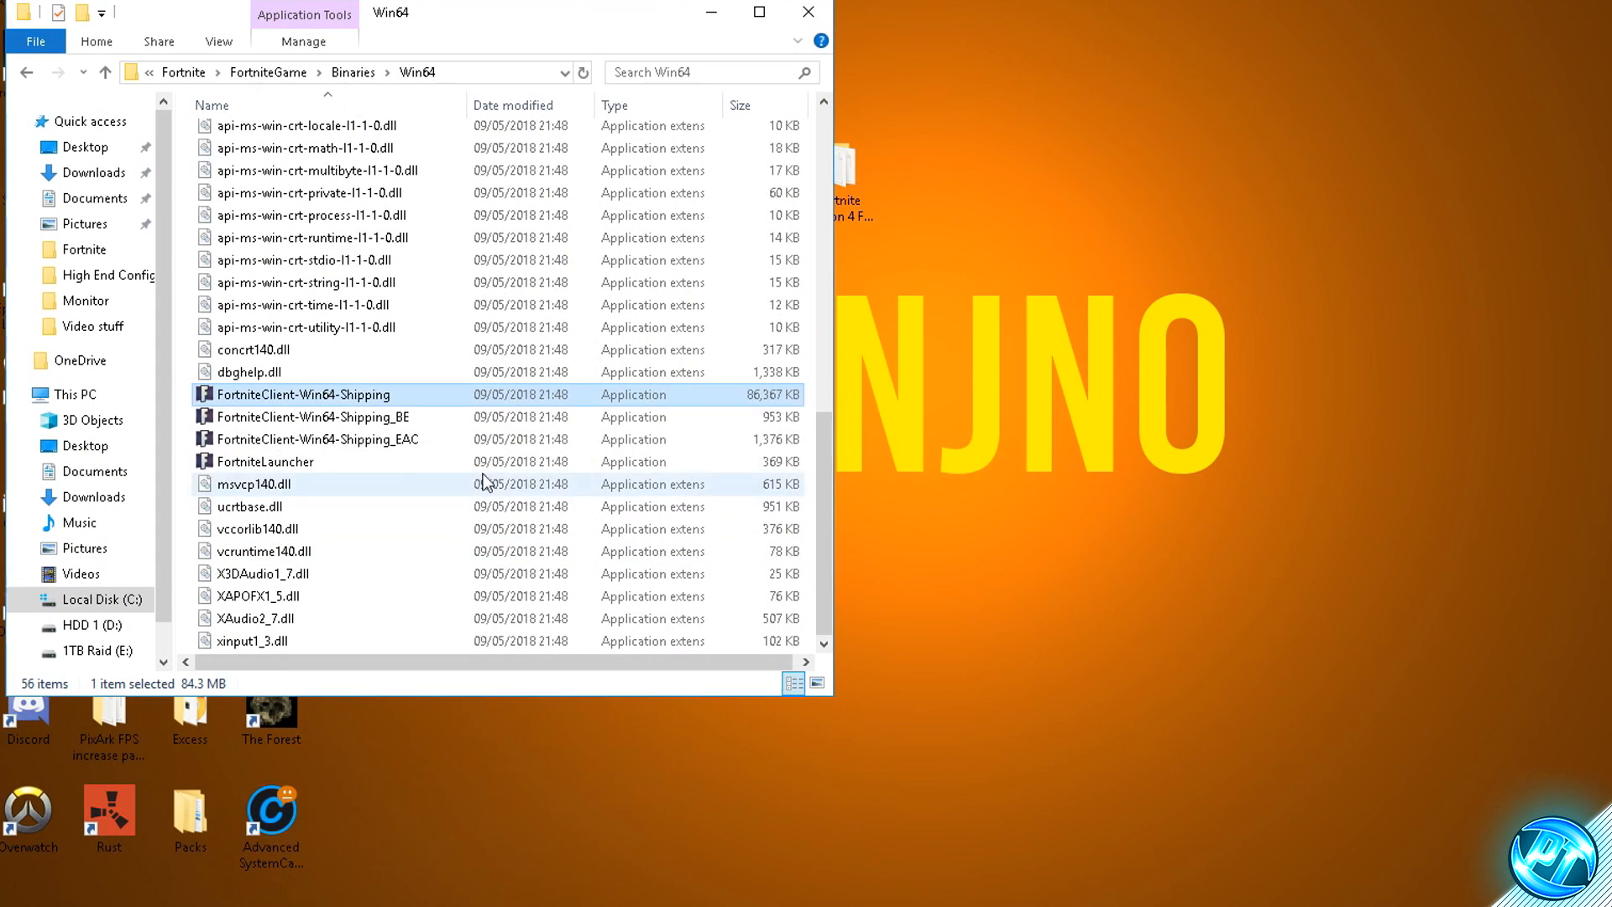
- Keep Disable full-screen optimisations enabled in the compatibility properties of FortniteClient-Win64-Shipping_BE and apply it
click(367, 420)
right_click(368, 420)
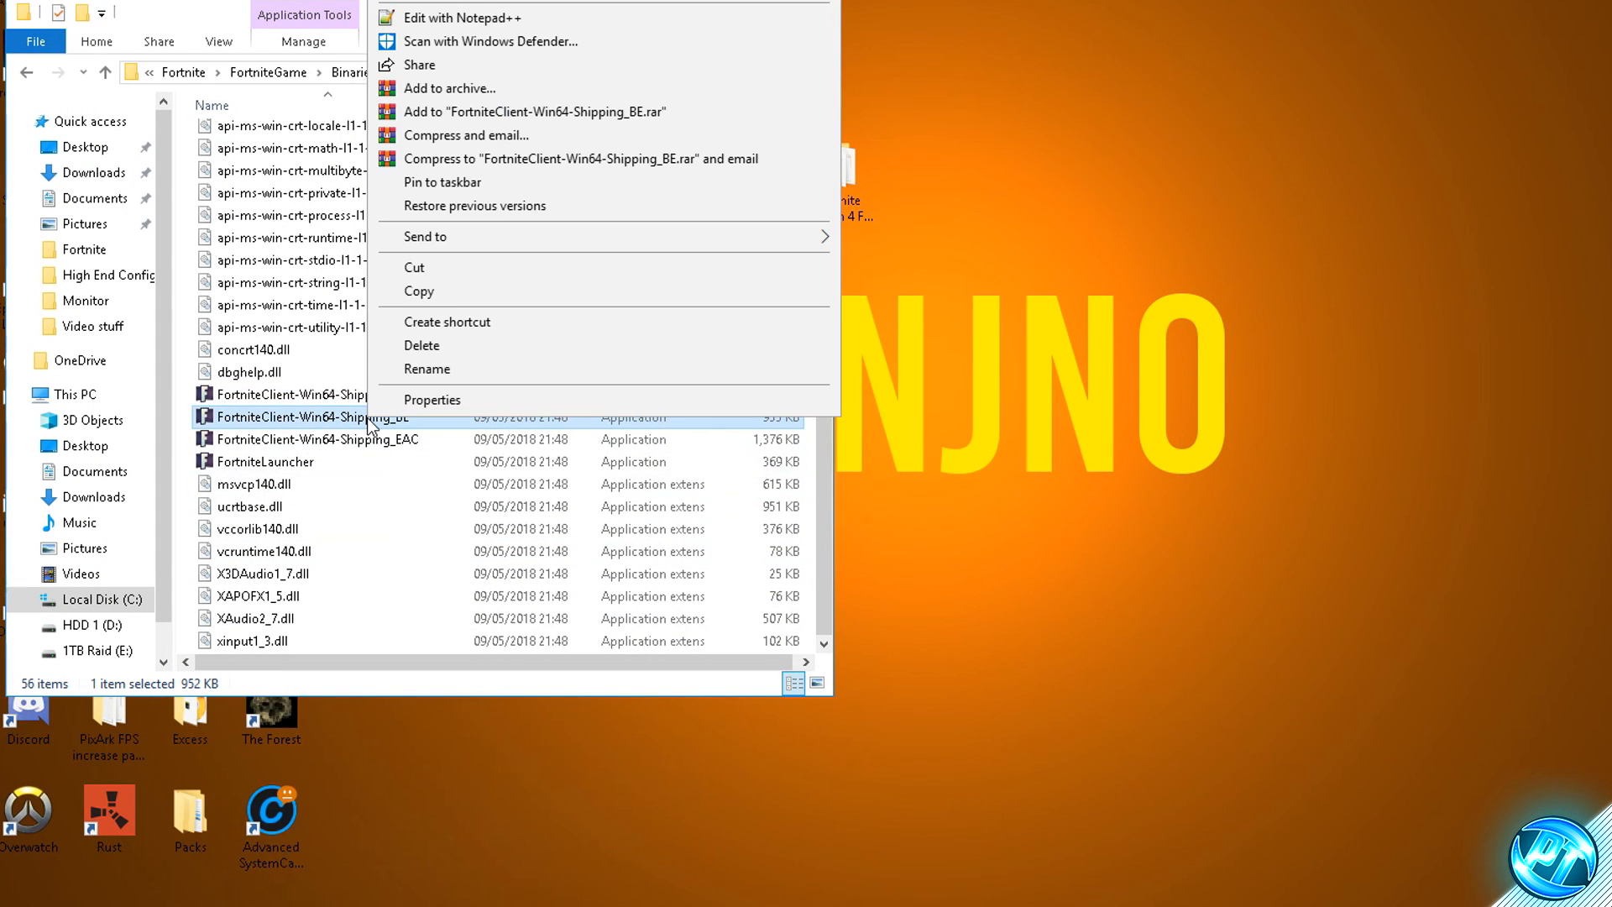
click(422, 403)
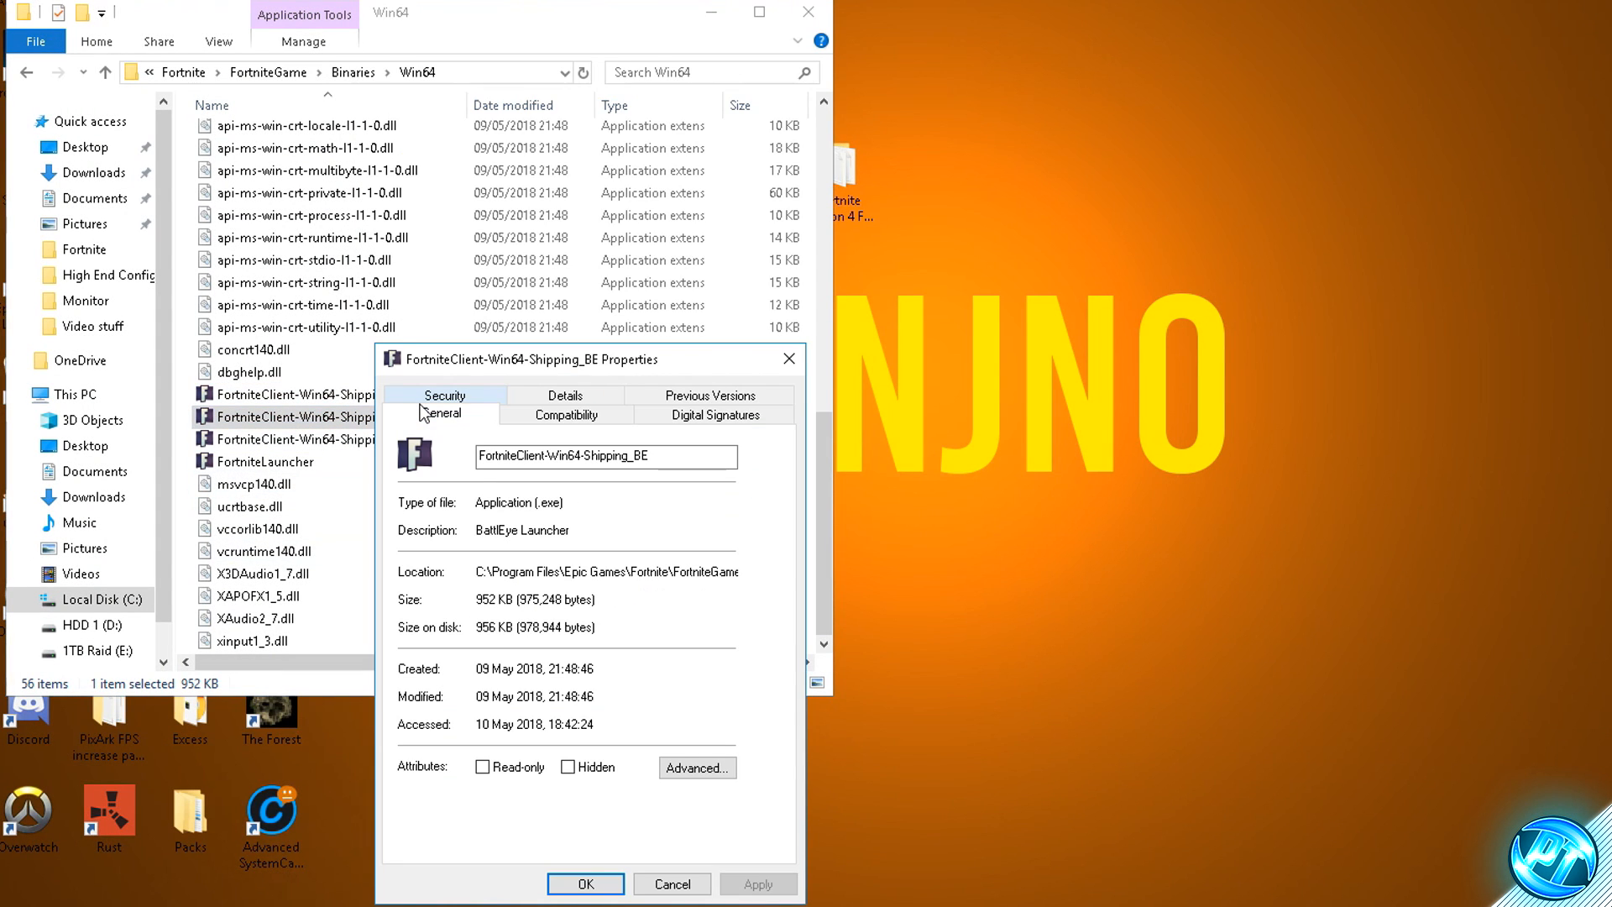
click(539, 415)
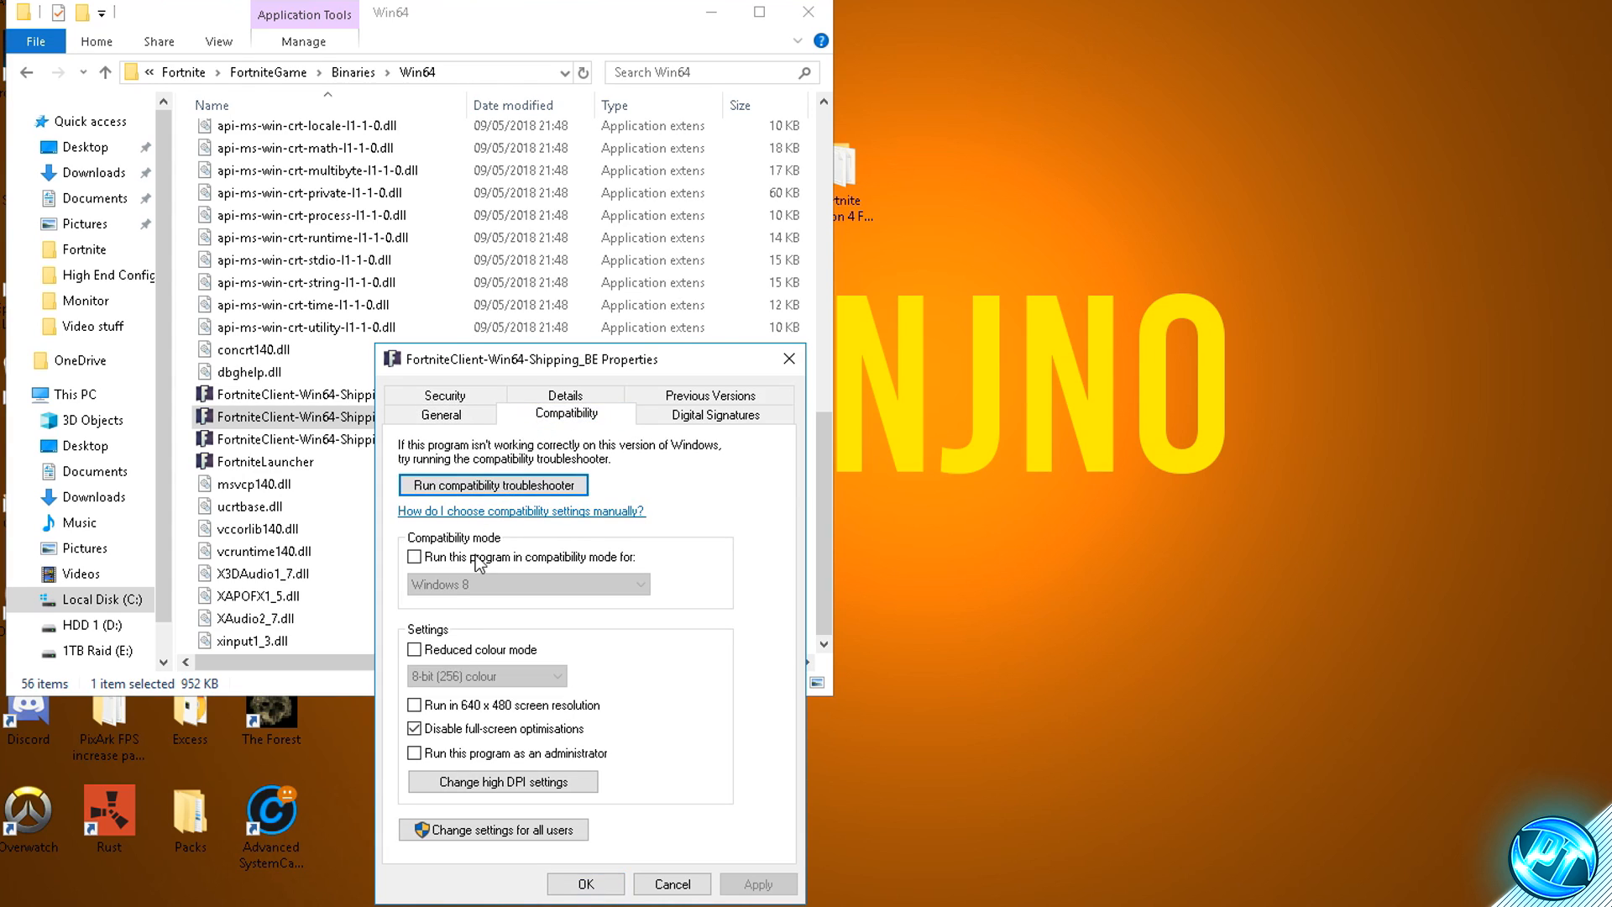
click(443, 736)
click(444, 734)
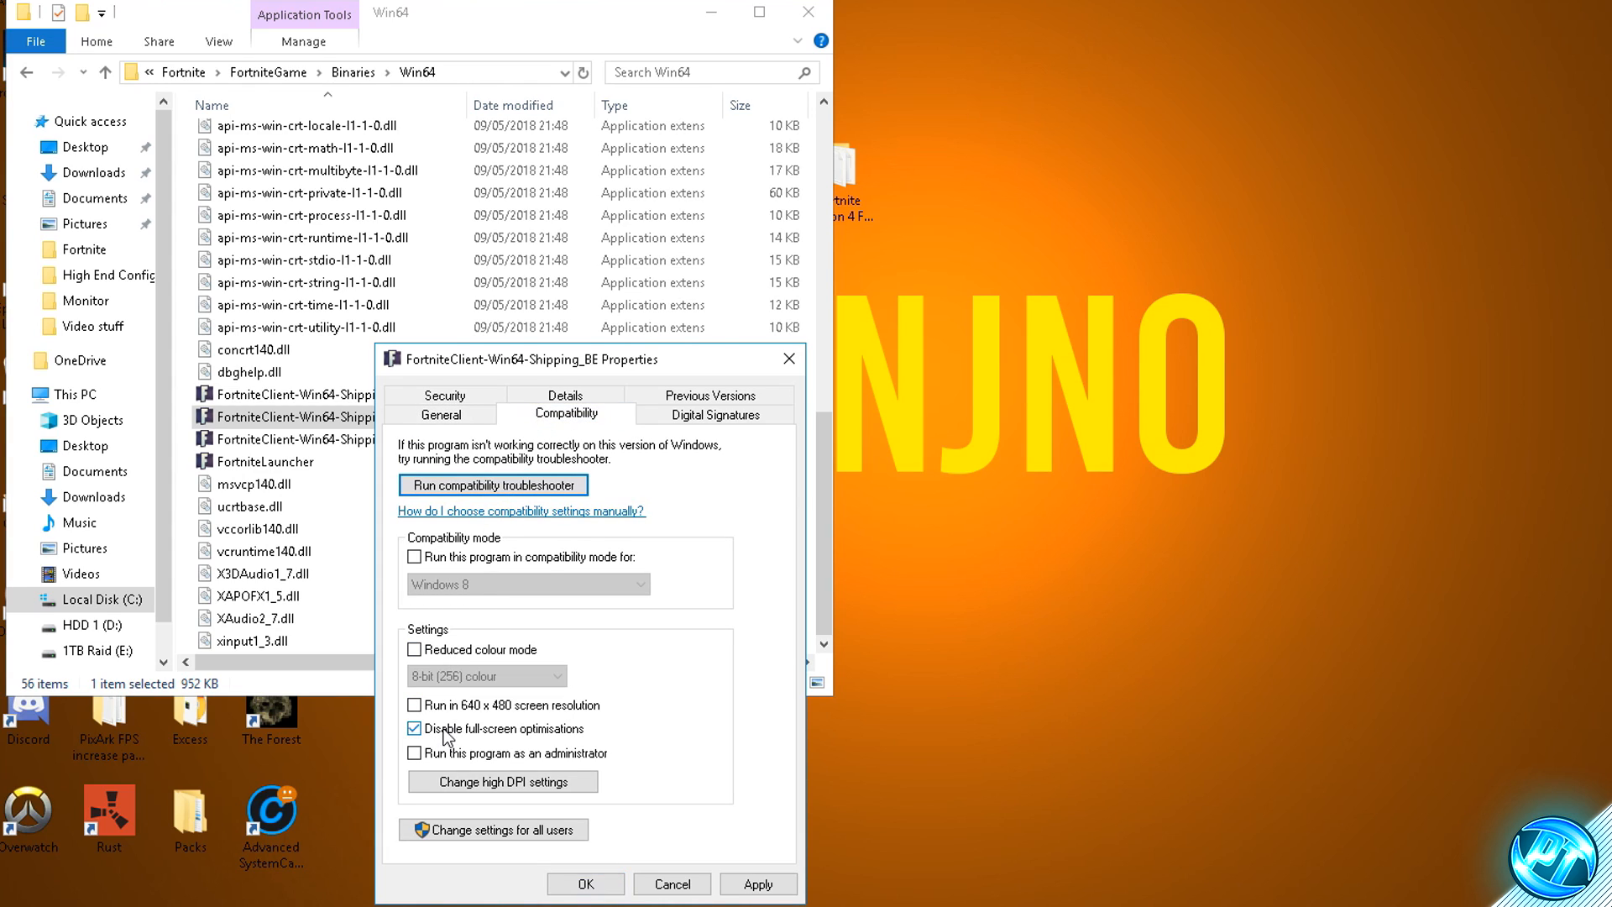
click(745, 880)
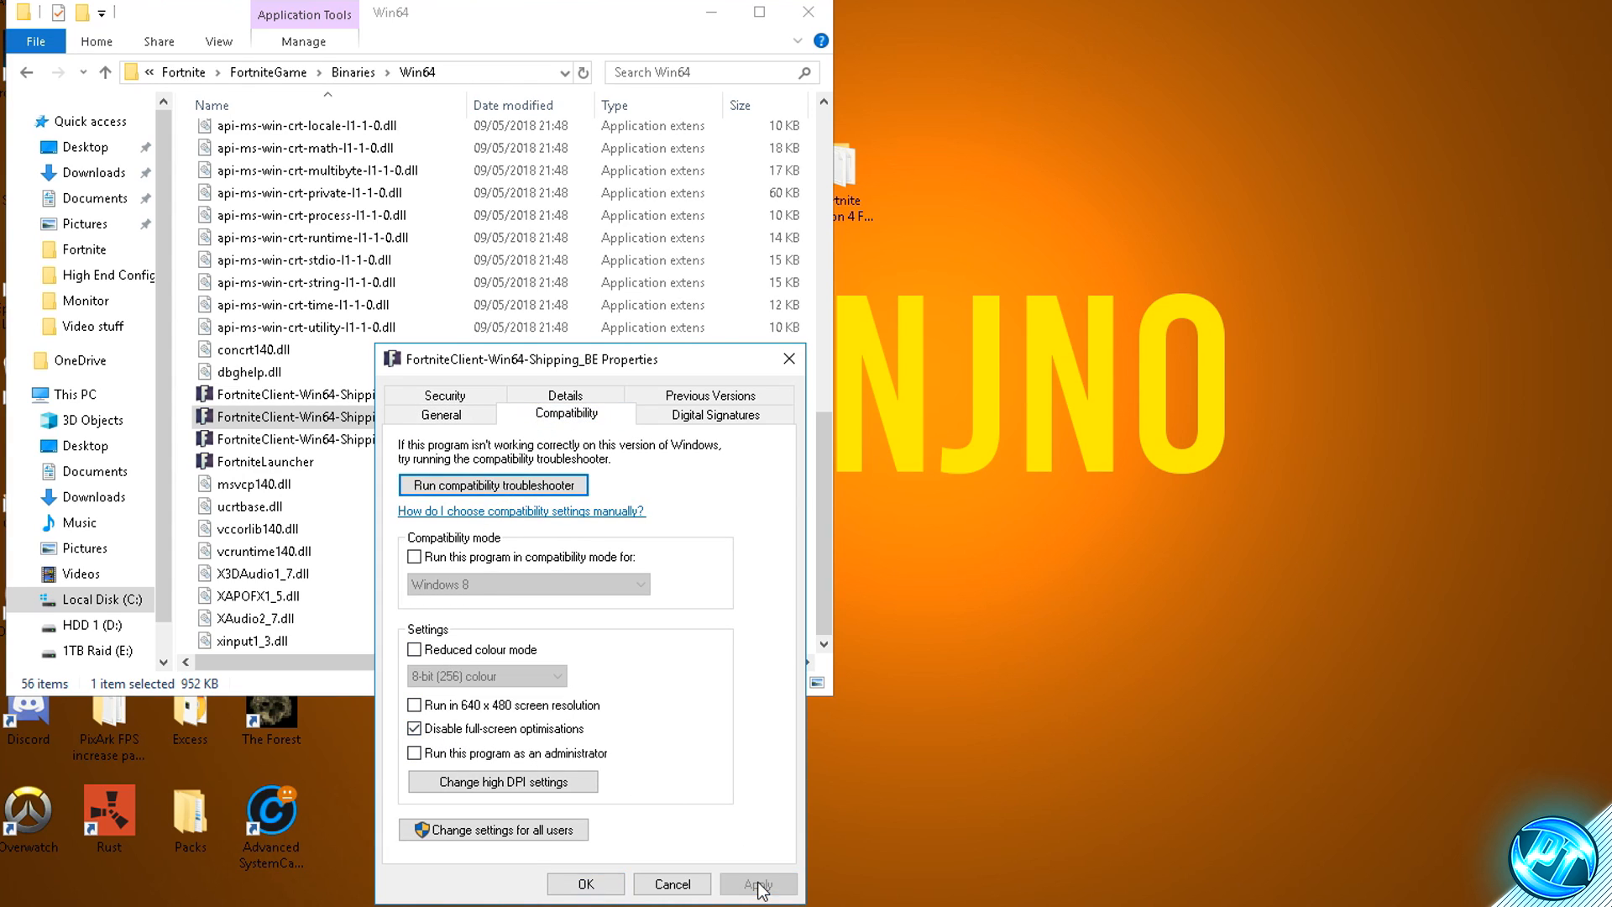
click(579, 878)
- Keep Disable full-screen optimisations enabled in the compatibility properties of FortniteClient-Win64-Shipping_EAC and apply it
right_click(357, 441)
click(398, 424)
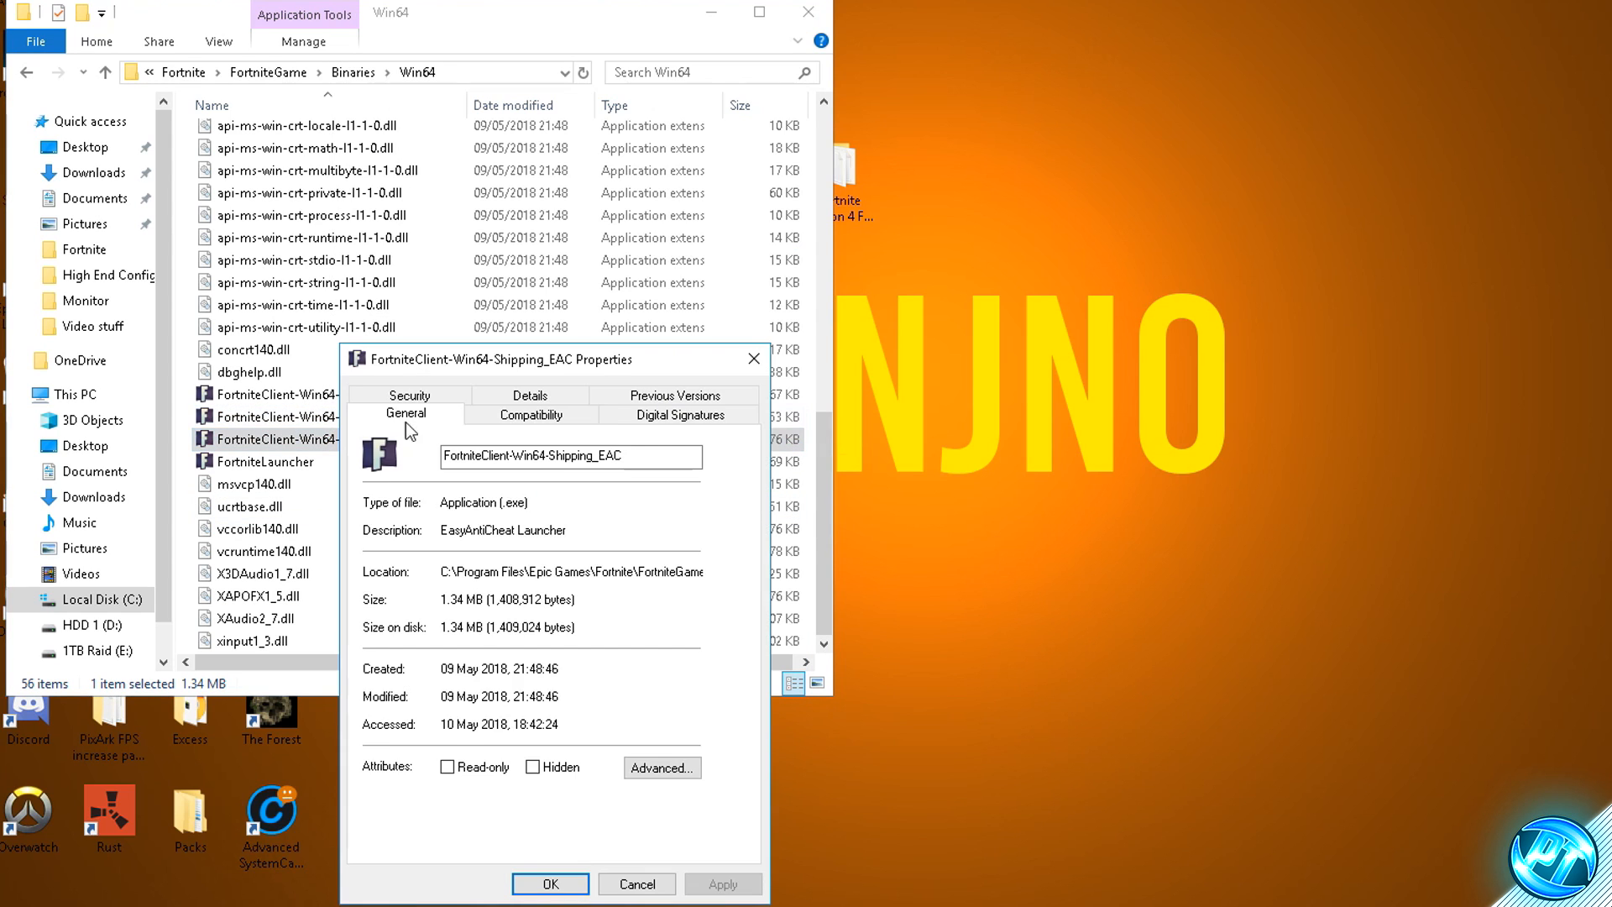
click(530, 413)
click(432, 728)
click(490, 741)
click(722, 882)
click(566, 880)
- Apply the Disable full-screen optimisations setting in FortniteLauncher's compatibility properties, then close the Win64 folder window
right_click(314, 465)
click(374, 446)
click(514, 414)
click(401, 730)
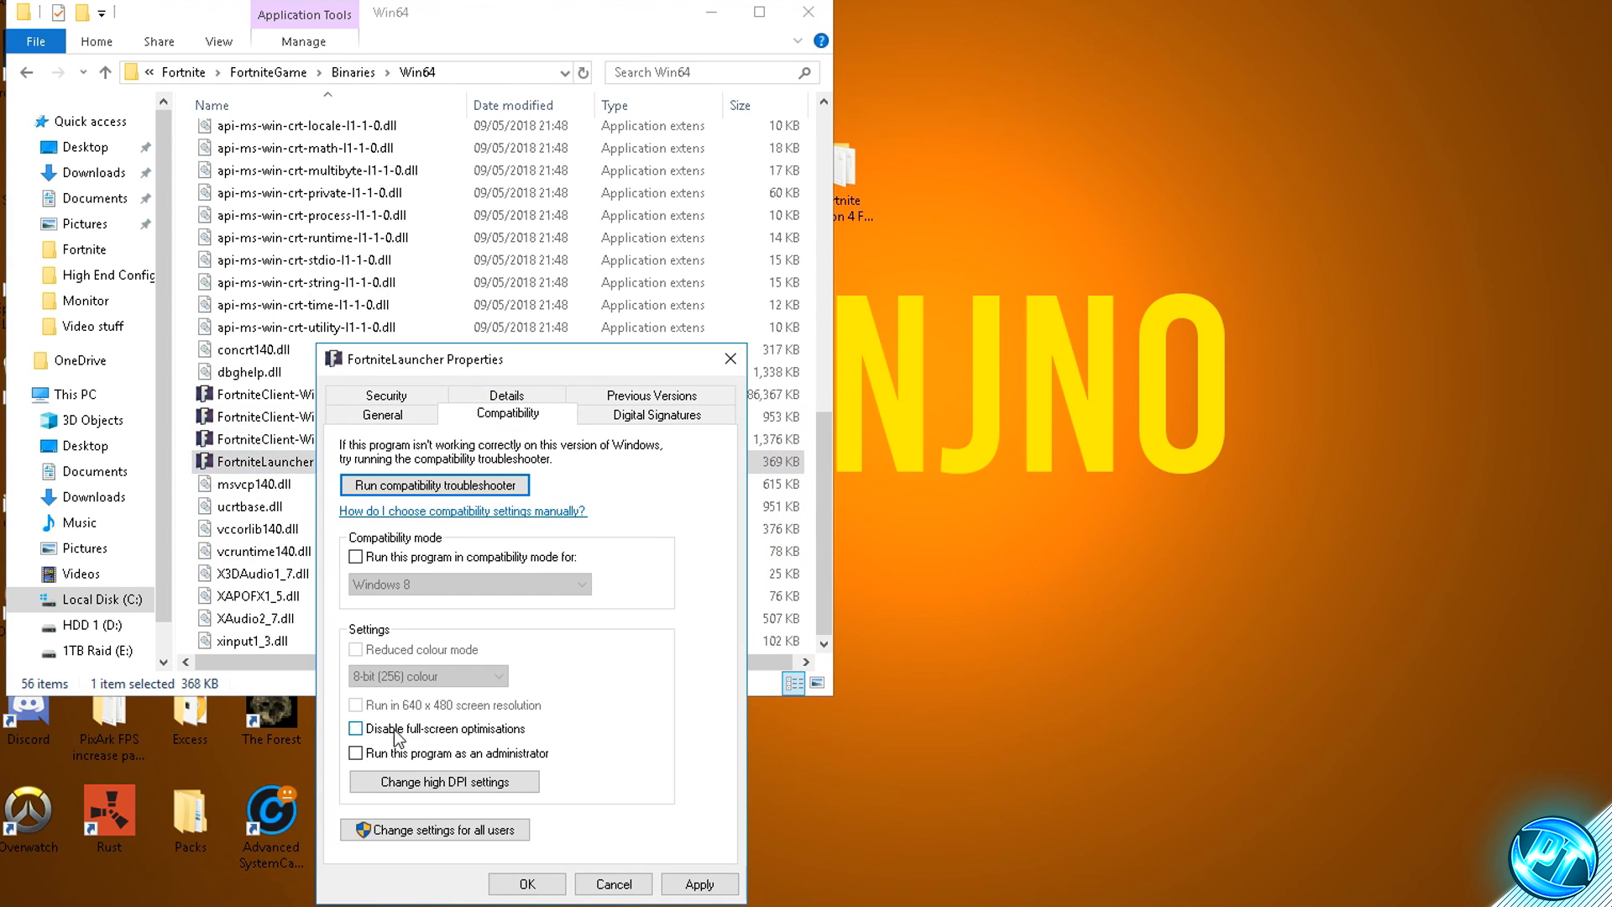
click(682, 878)
click(528, 878)
scroll(359, 607, up, 10)
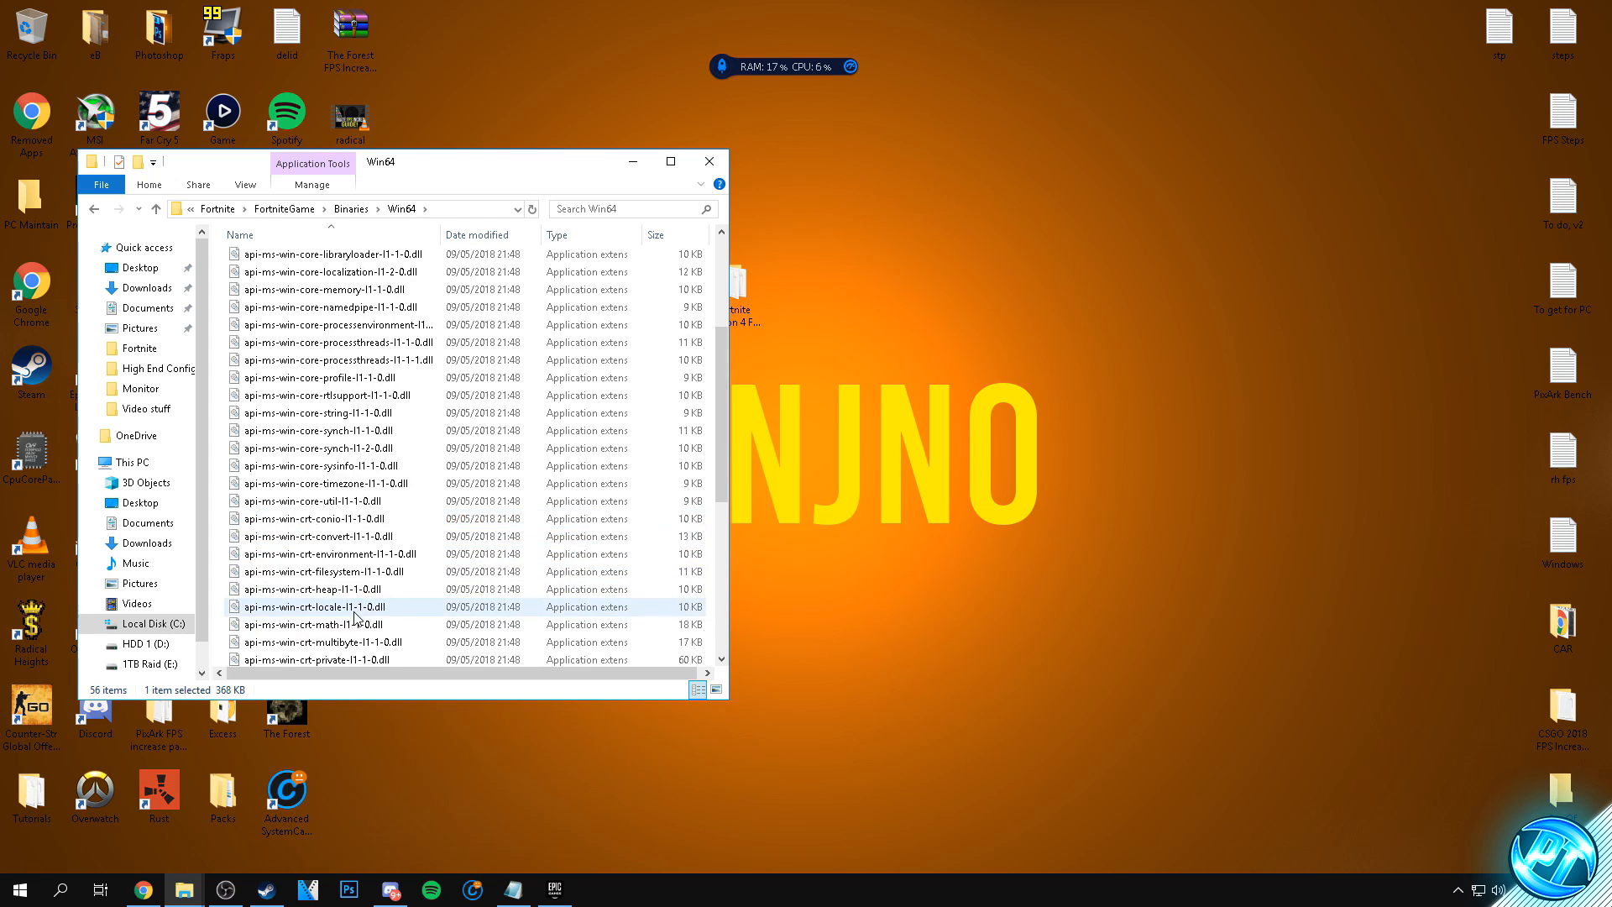
click(710, 162)
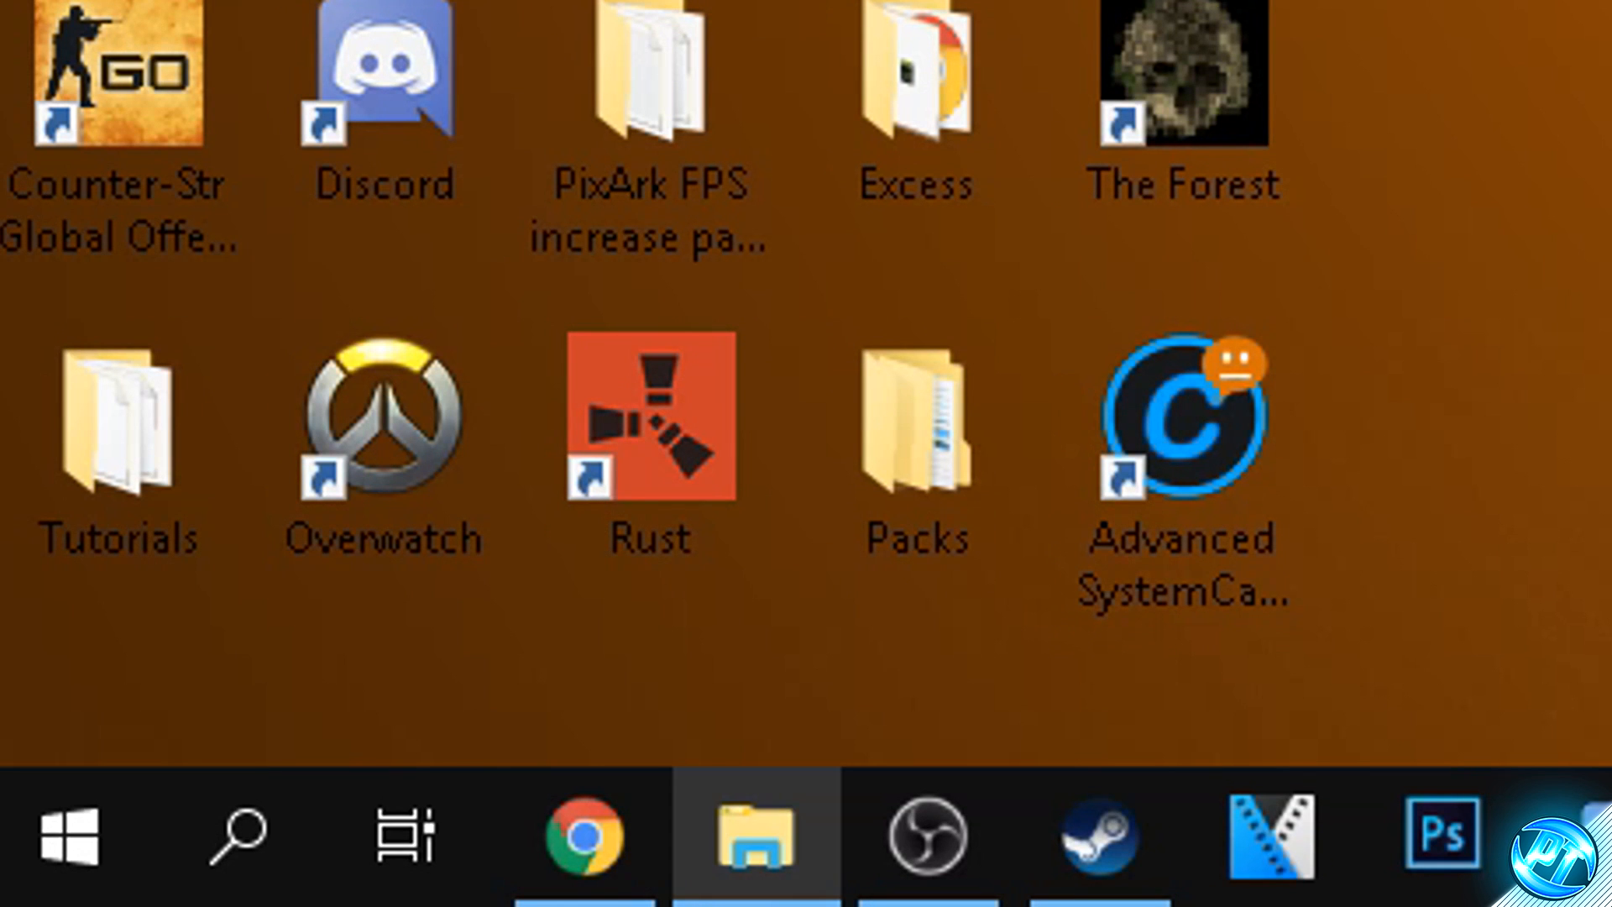
- Open the %appdata% location from a Windows search, go up to AppData and enter the Local folder
click(38, 897)
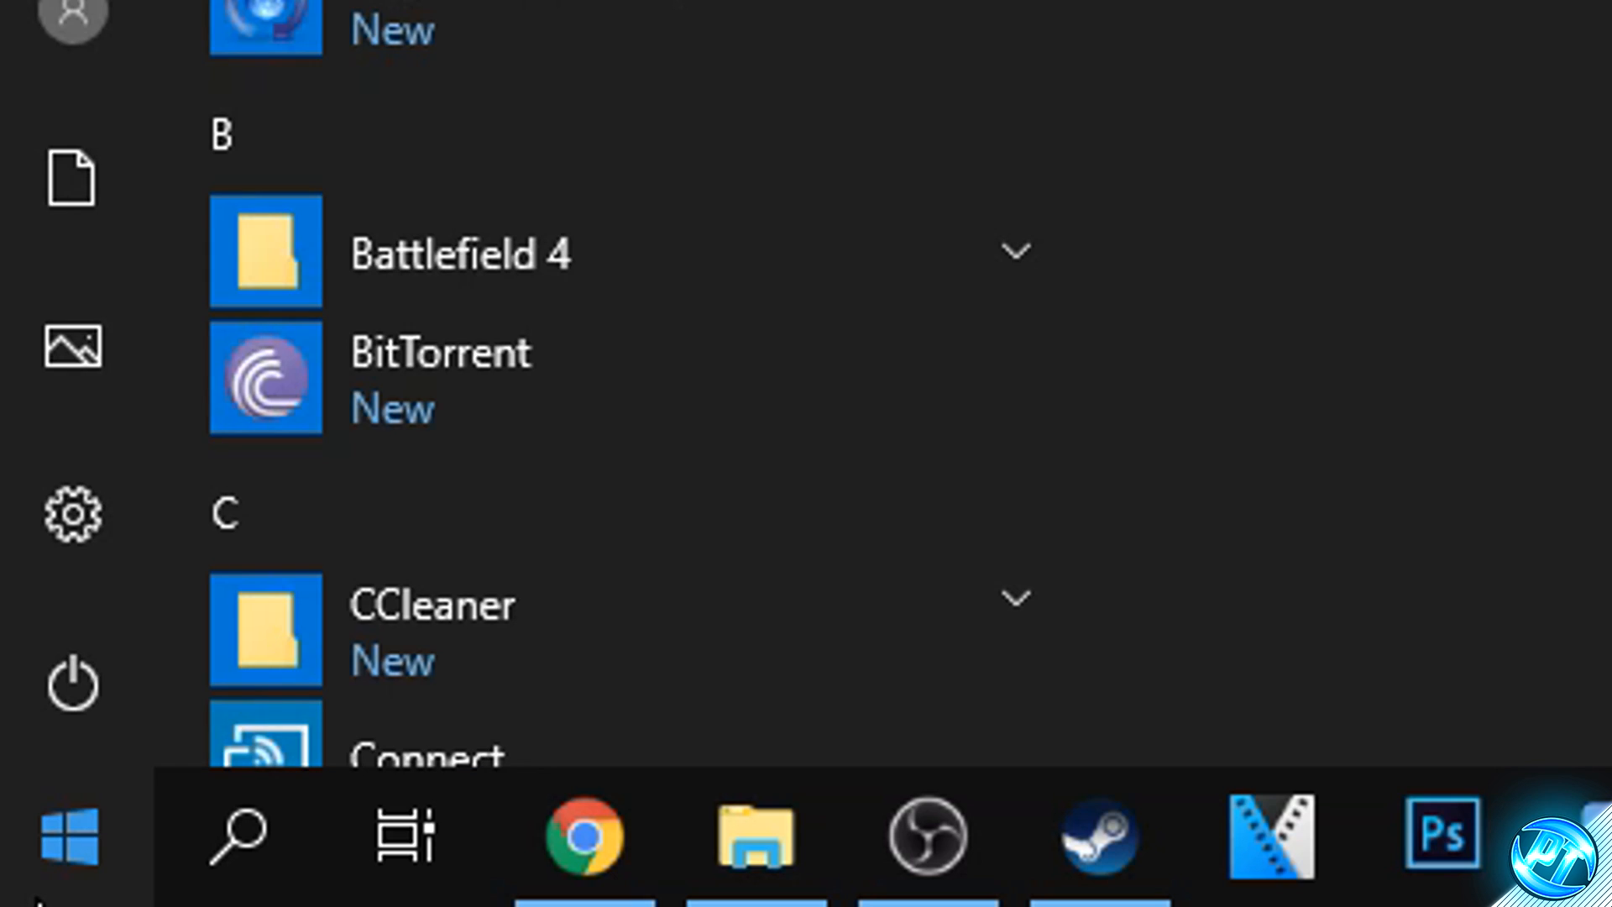
text(%appdata)
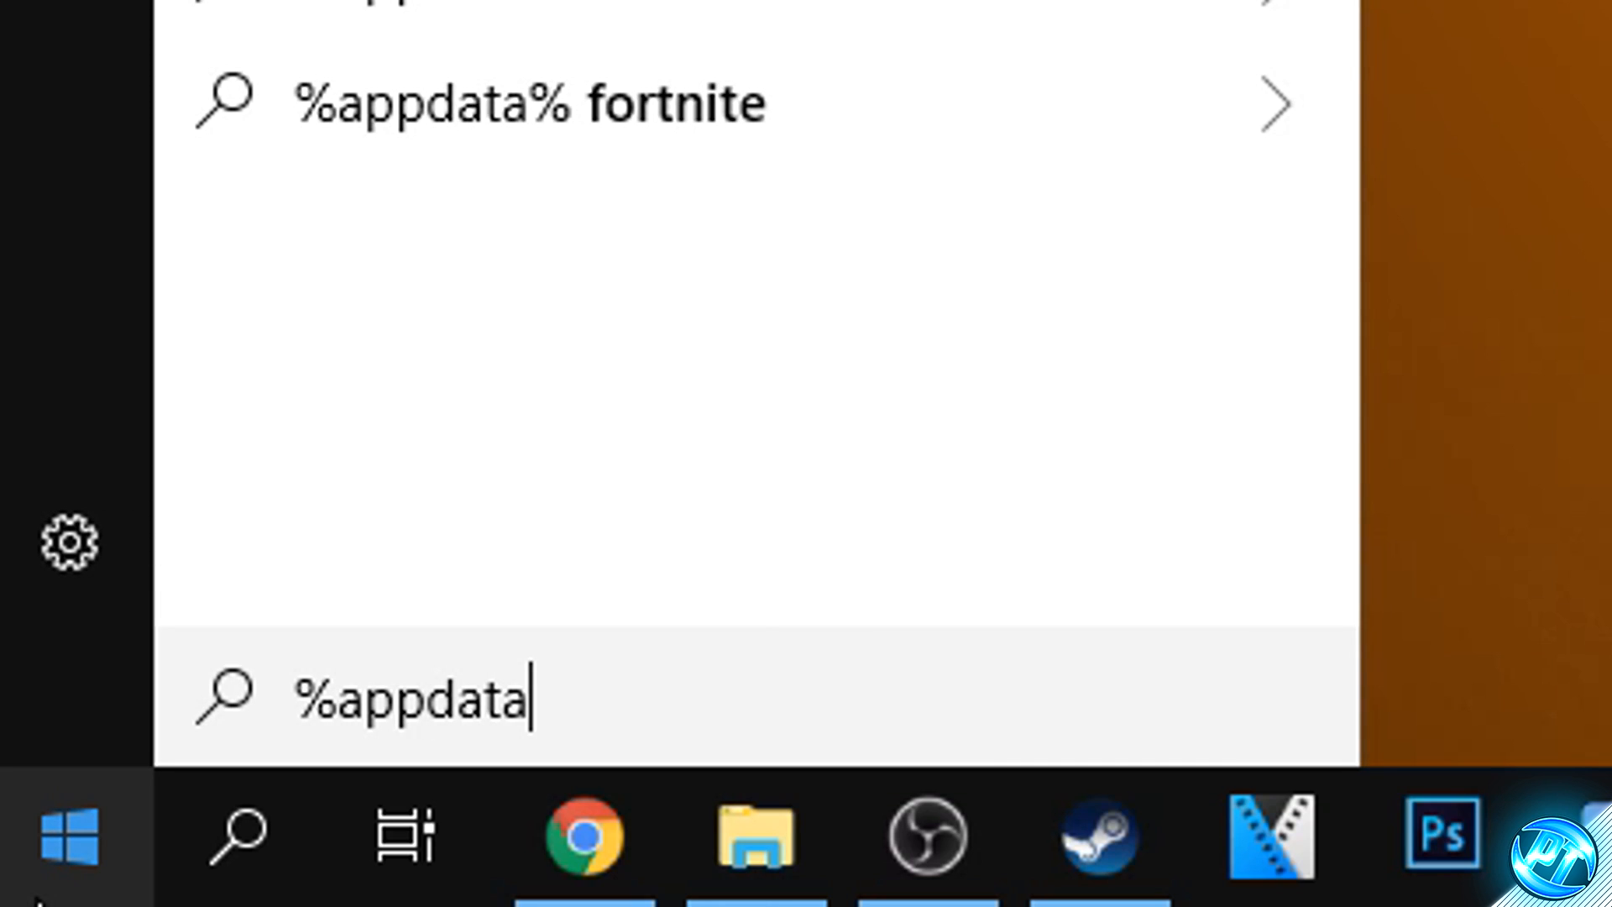
text(%)
key(Return)
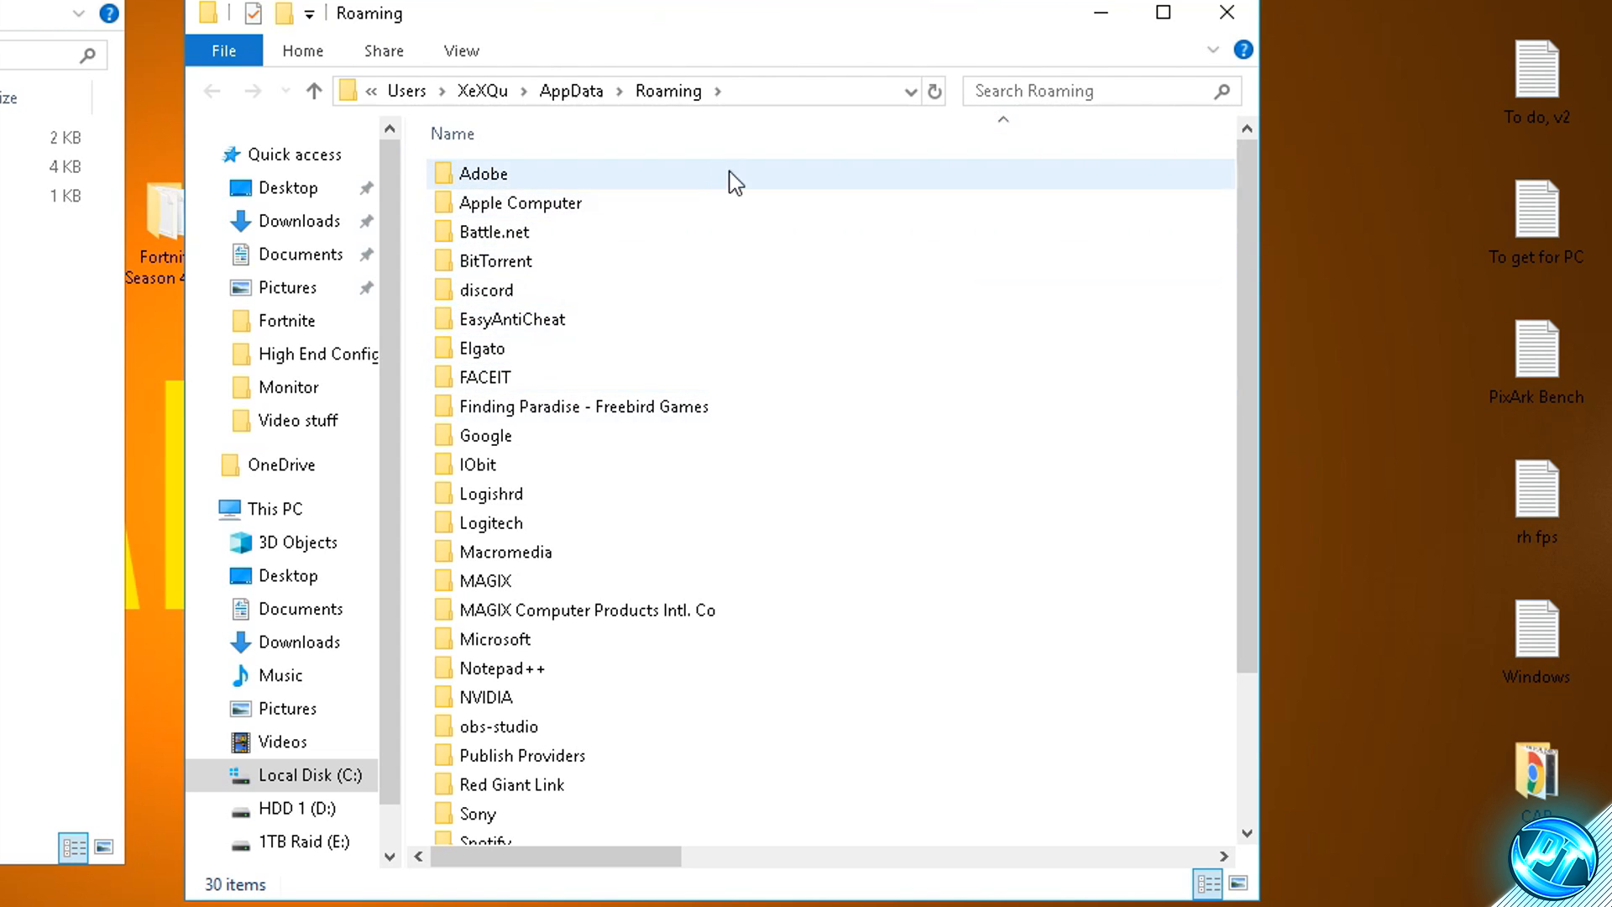
click(574, 94)
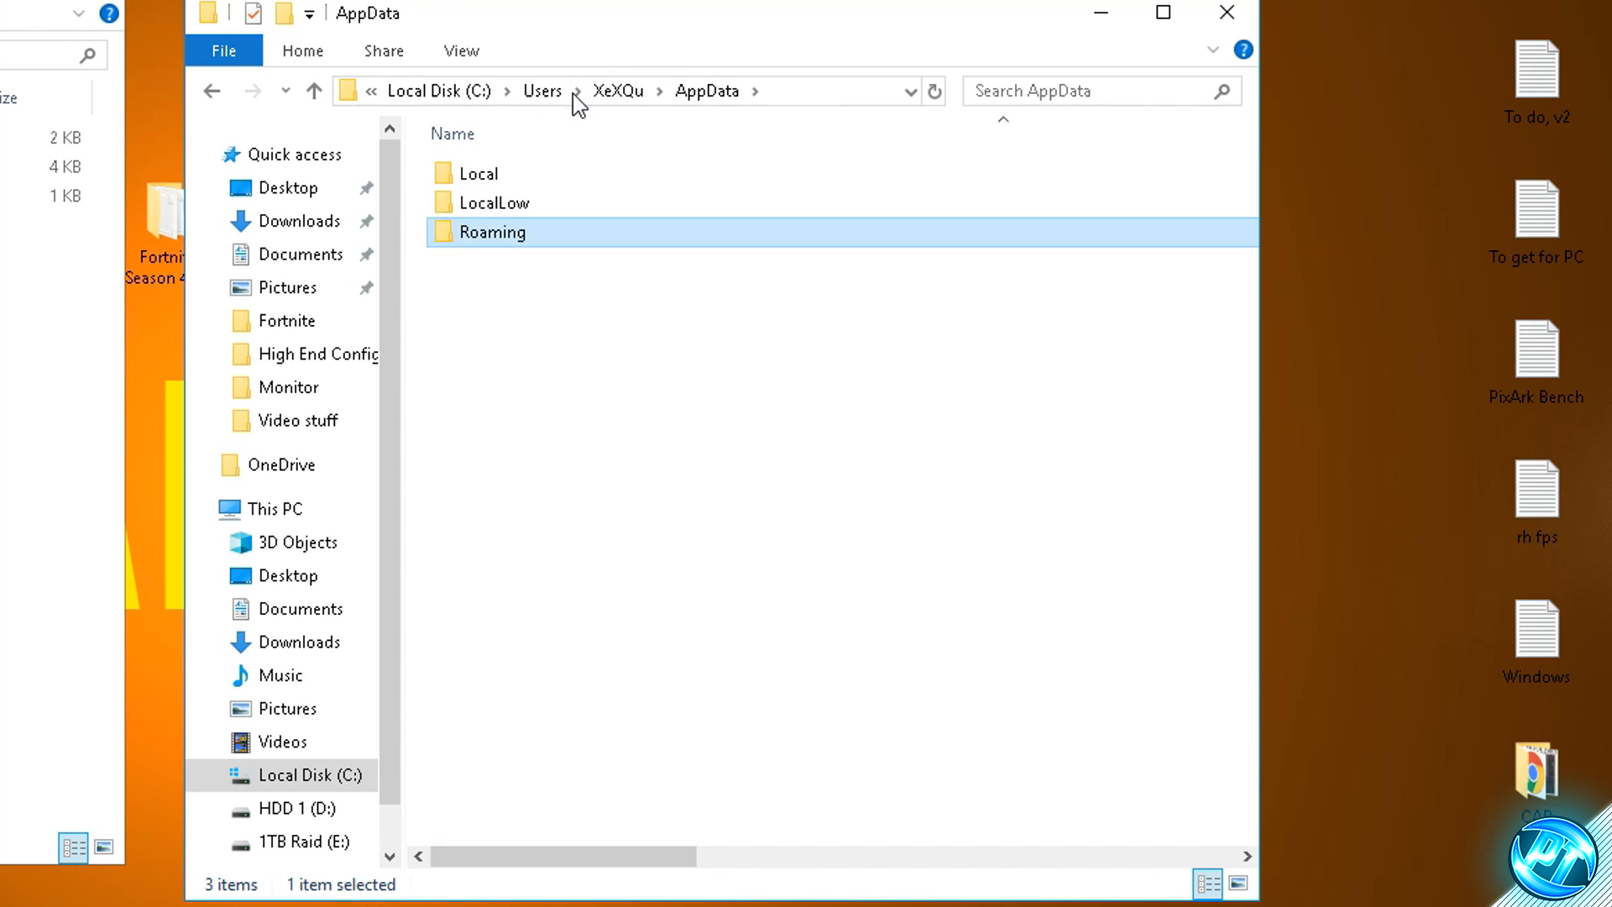
click(516, 176)
double_click(517, 175)
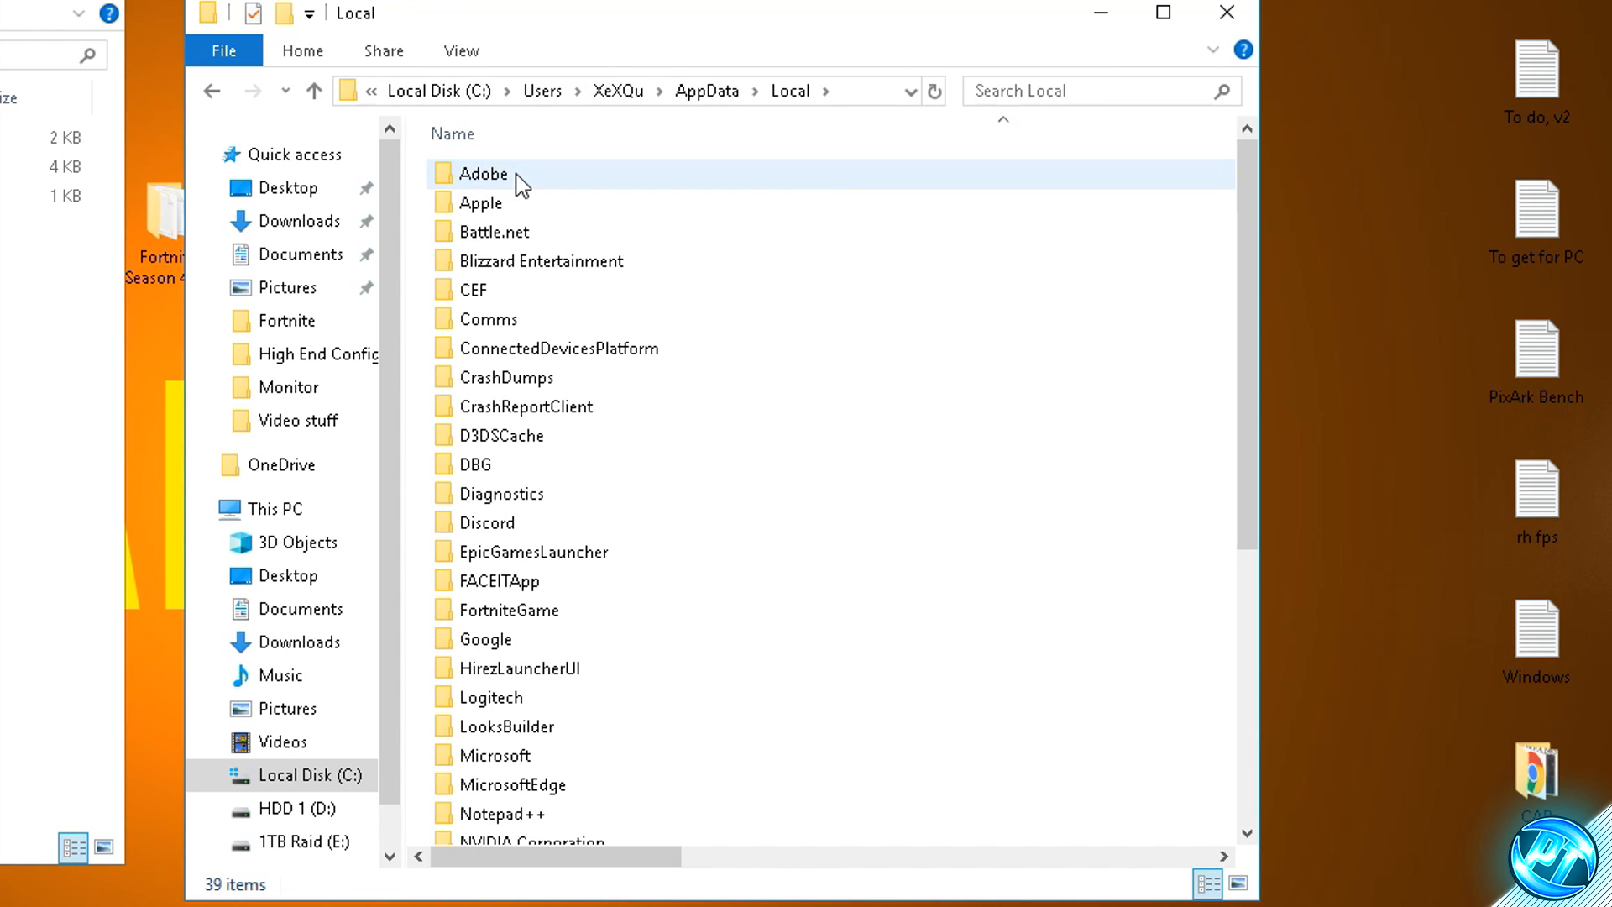
- Open the WindowsClient configuration folder under FortniteGame, Saved, Config inside the Local folder
double_click(548, 615)
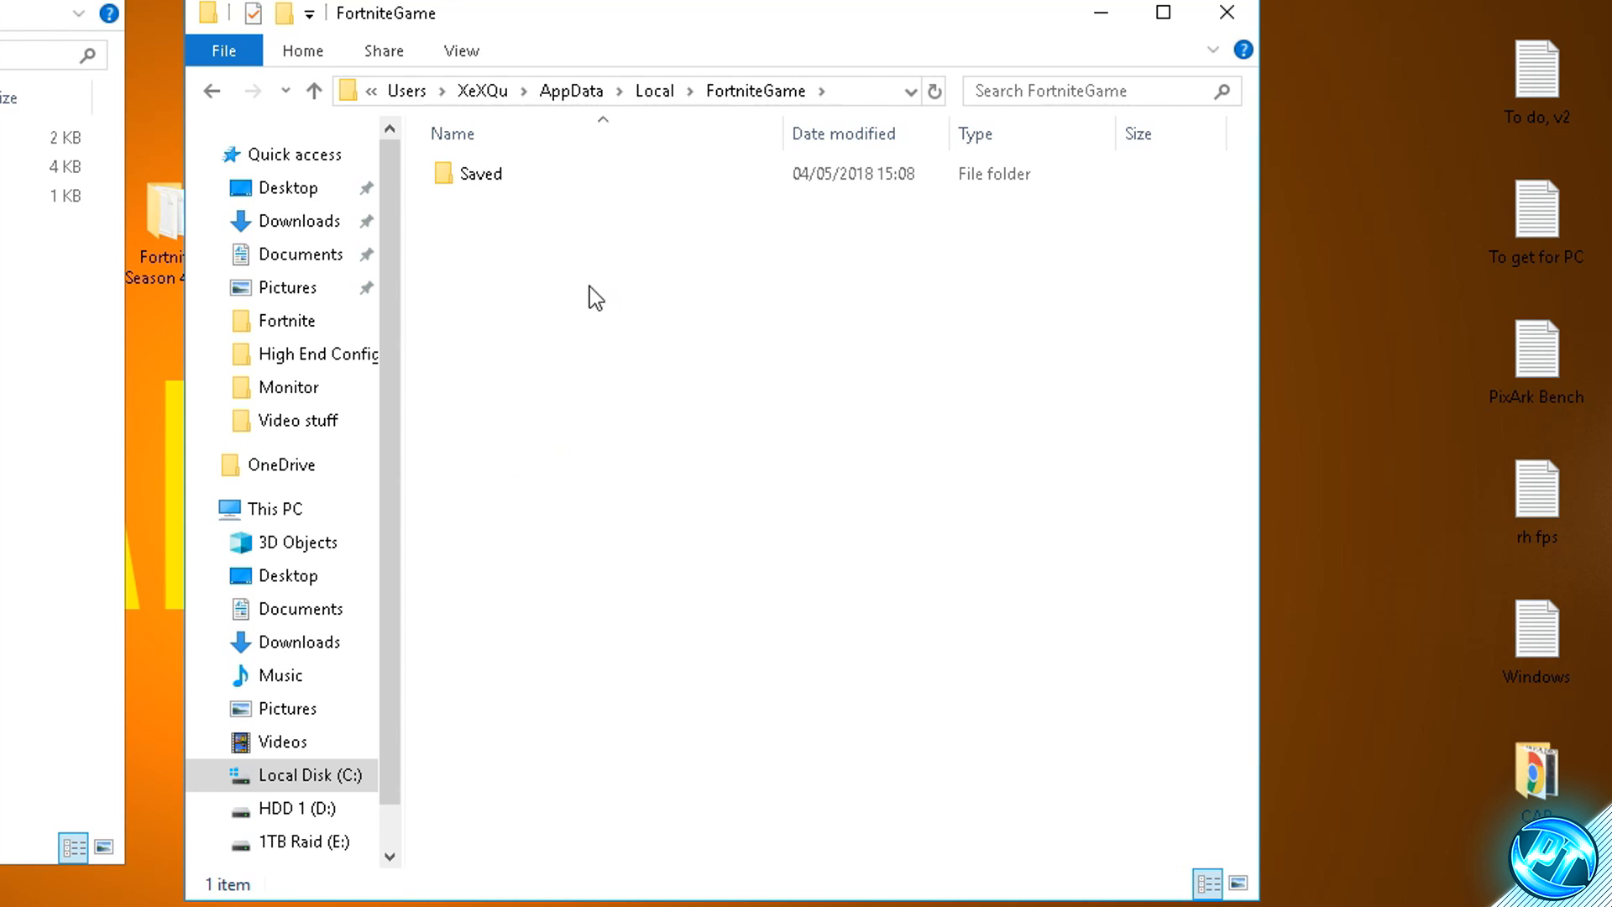
double_click(492, 178)
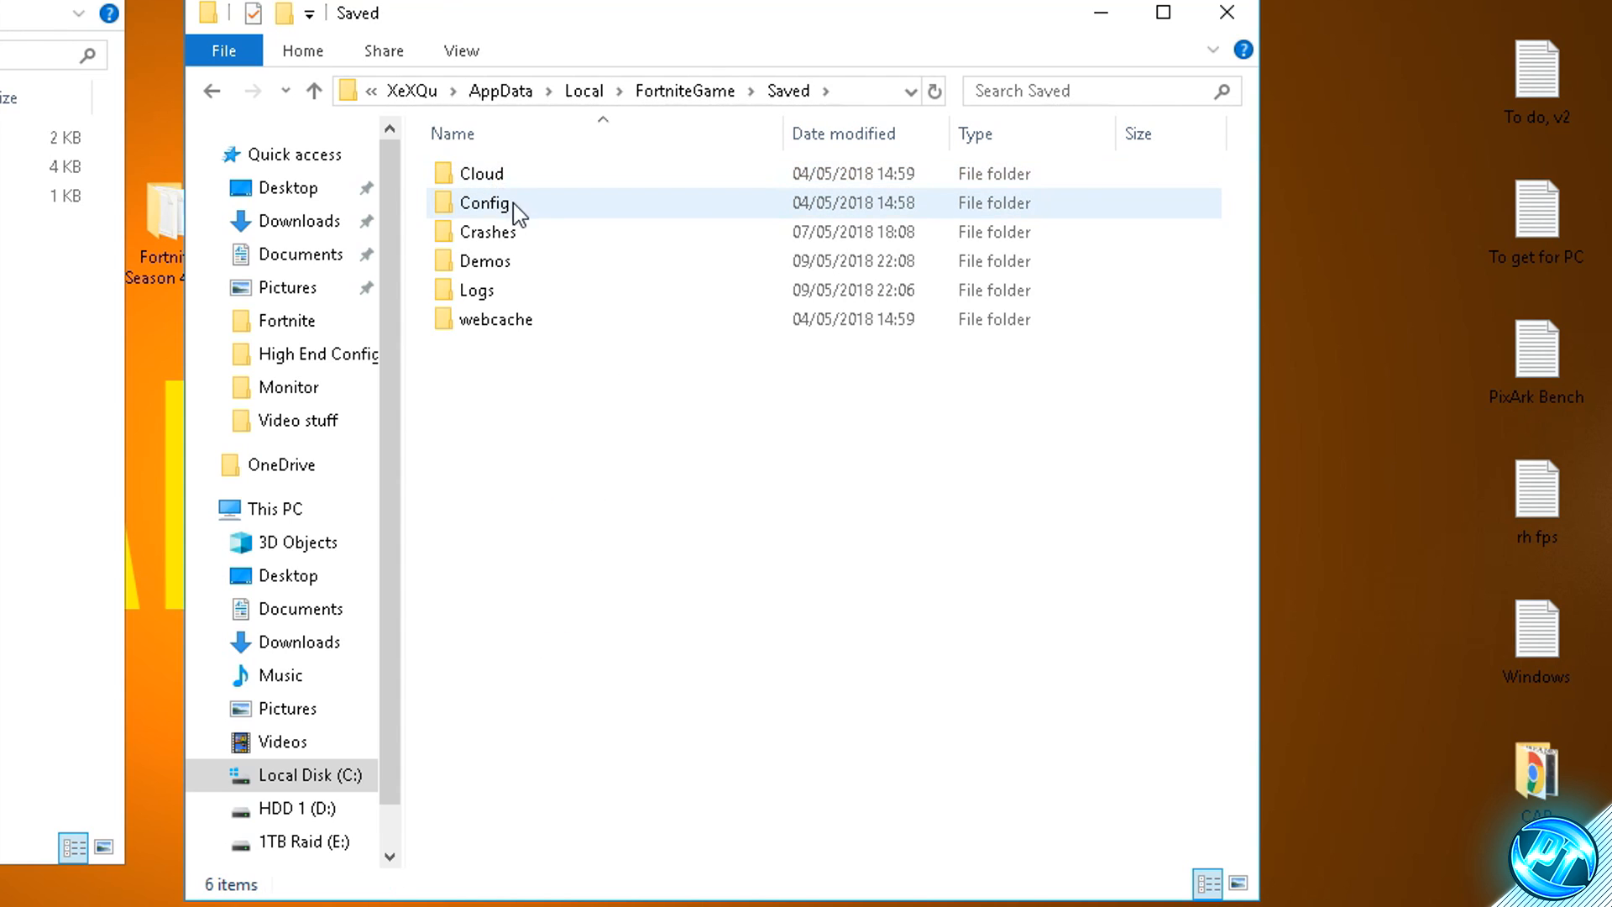
double_click(541, 208)
double_click(590, 213)
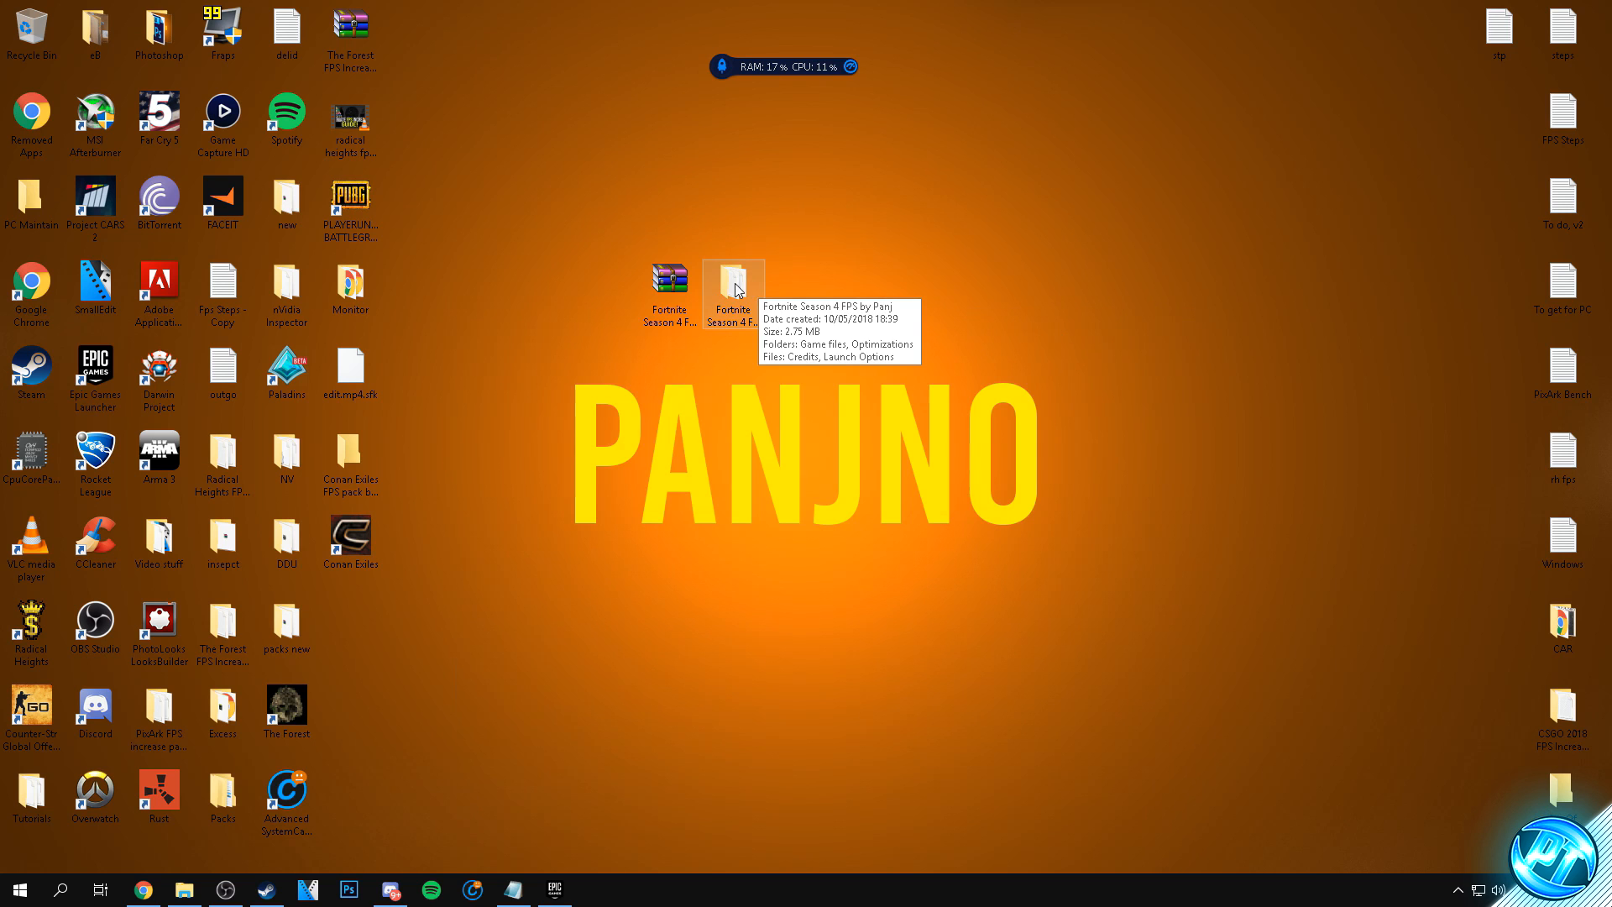
- Open the Game files folder inside the Fortnite Season 4 FPS by Panj pack on the desktop
double_click(733, 285)
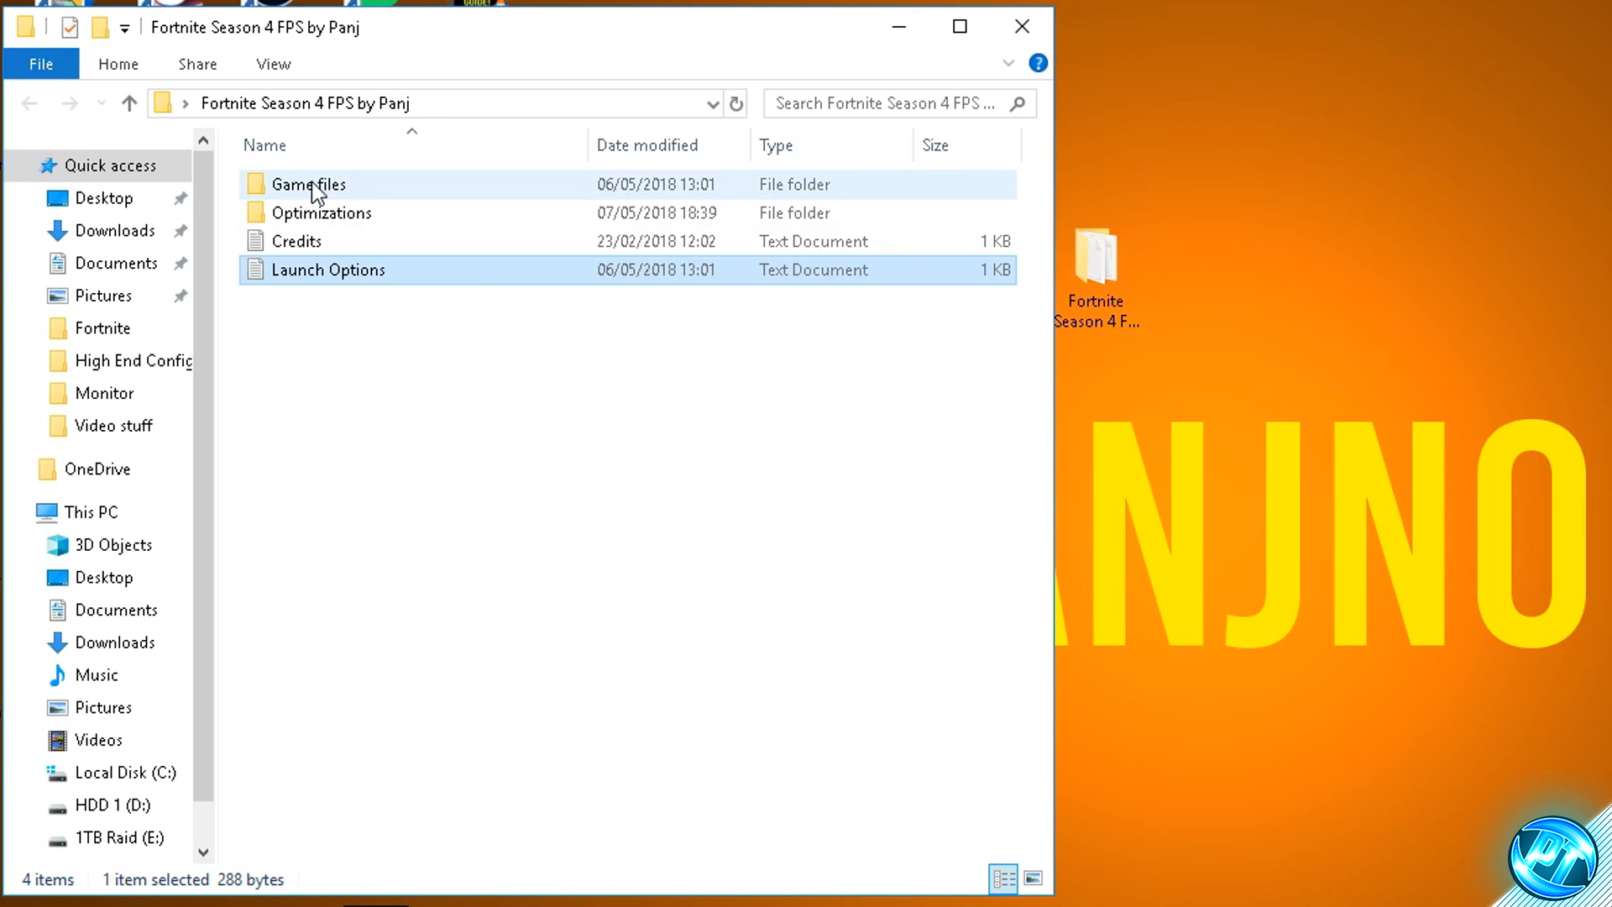
double_click(359, 183)
drag(386, 325, 306, 174)
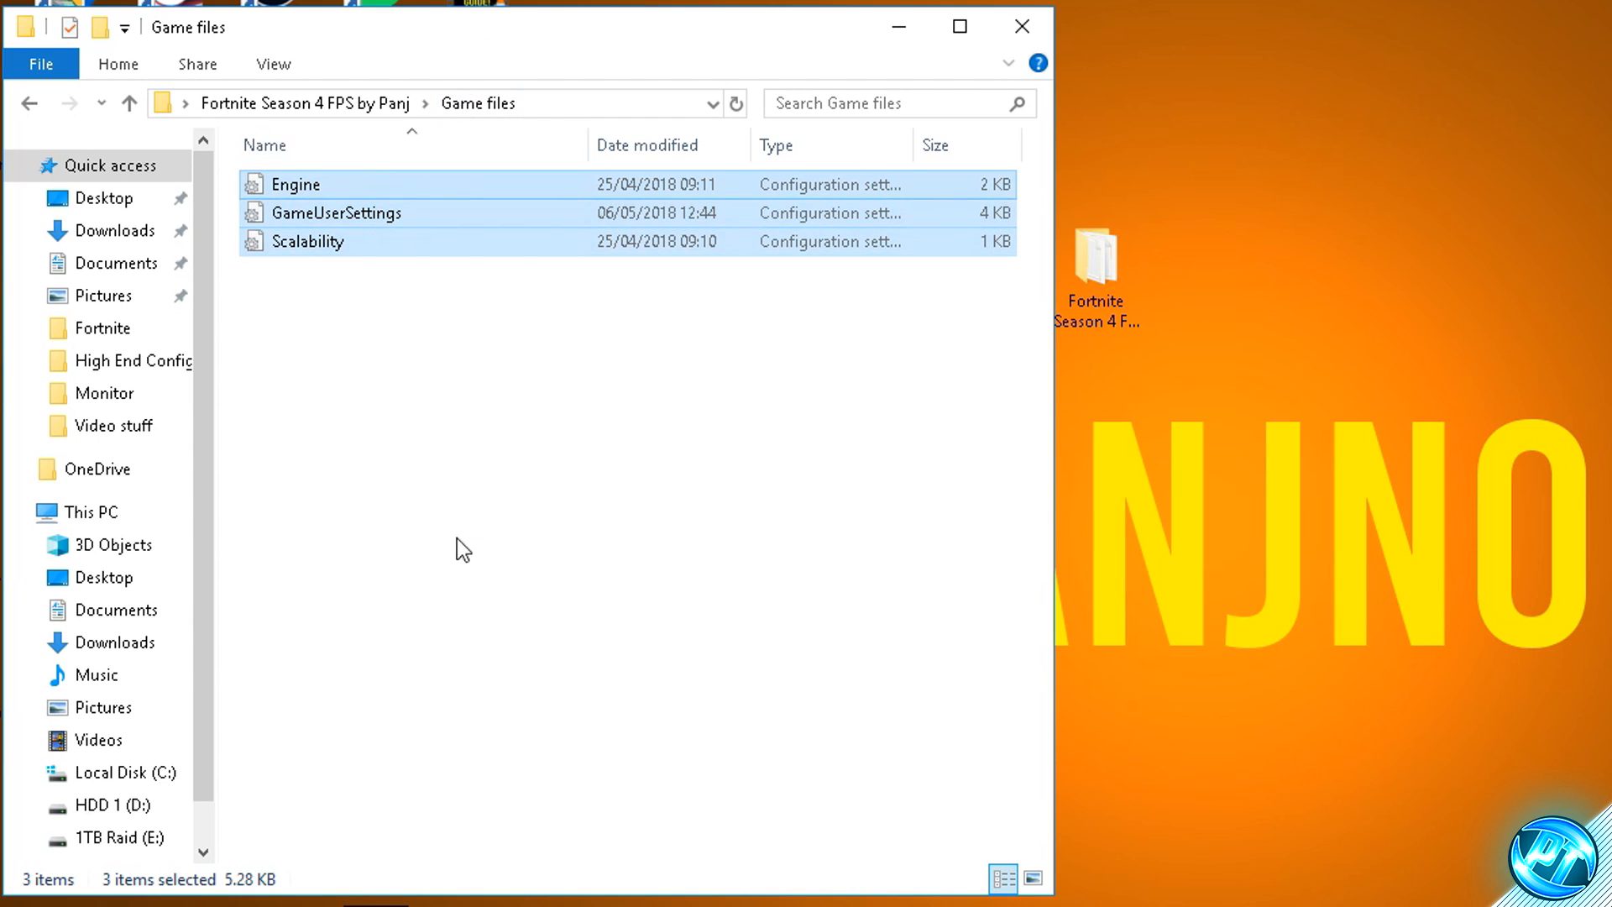
click(460, 313)
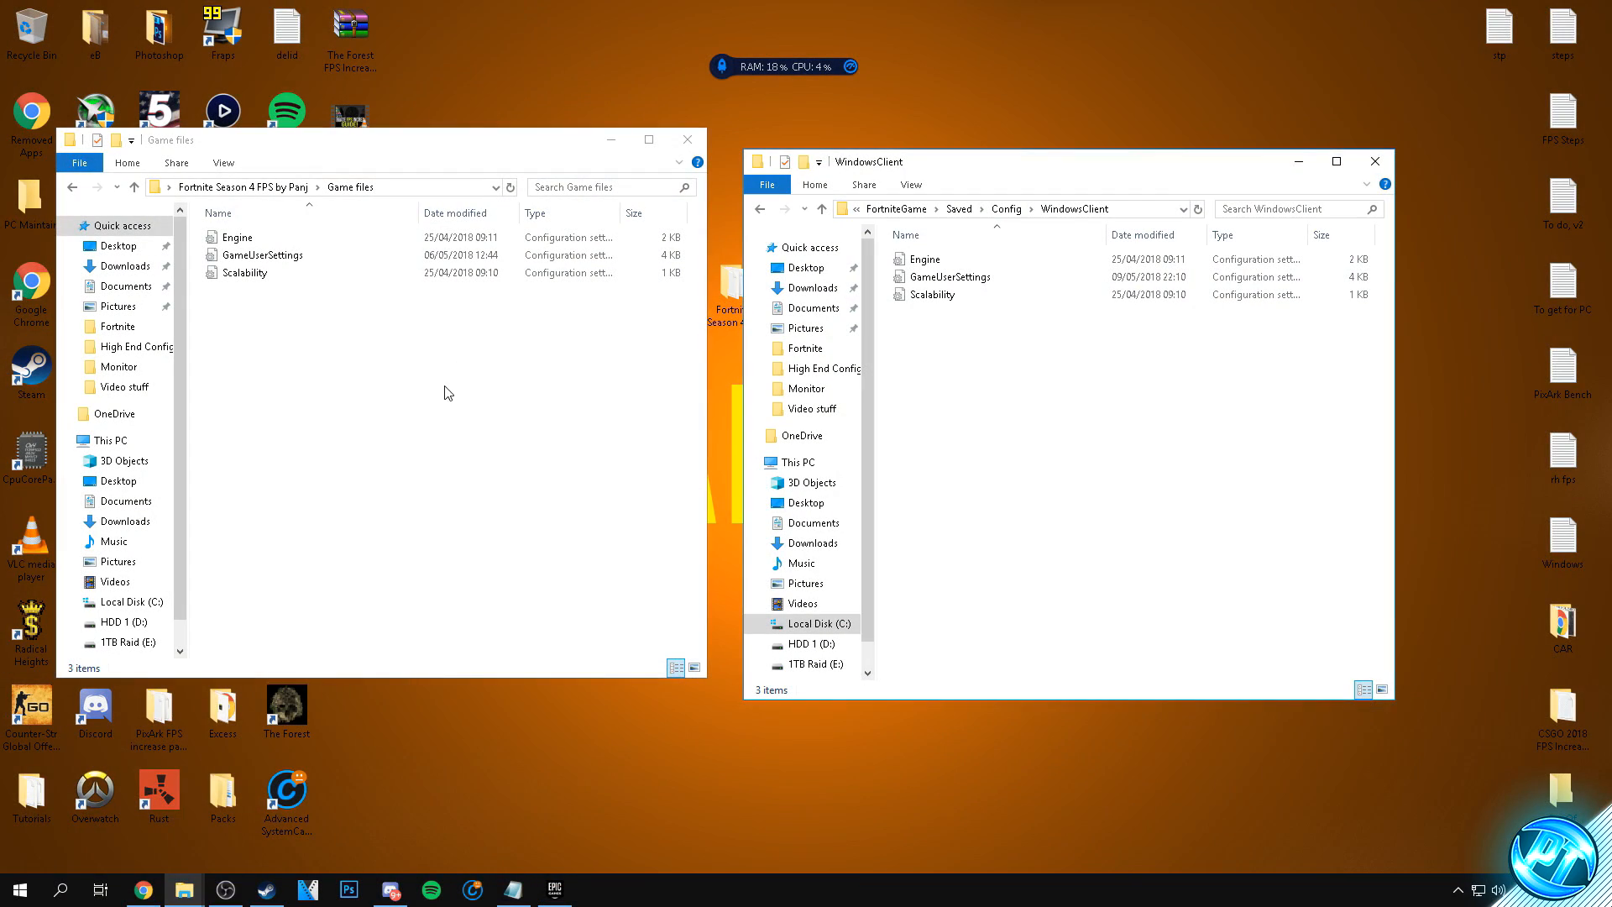
- Move Engine, GameUserSettings and Scalability from Game files into WindowsClient, replacing the existing files, and close both folder windows
drag(443, 387, 284, 244)
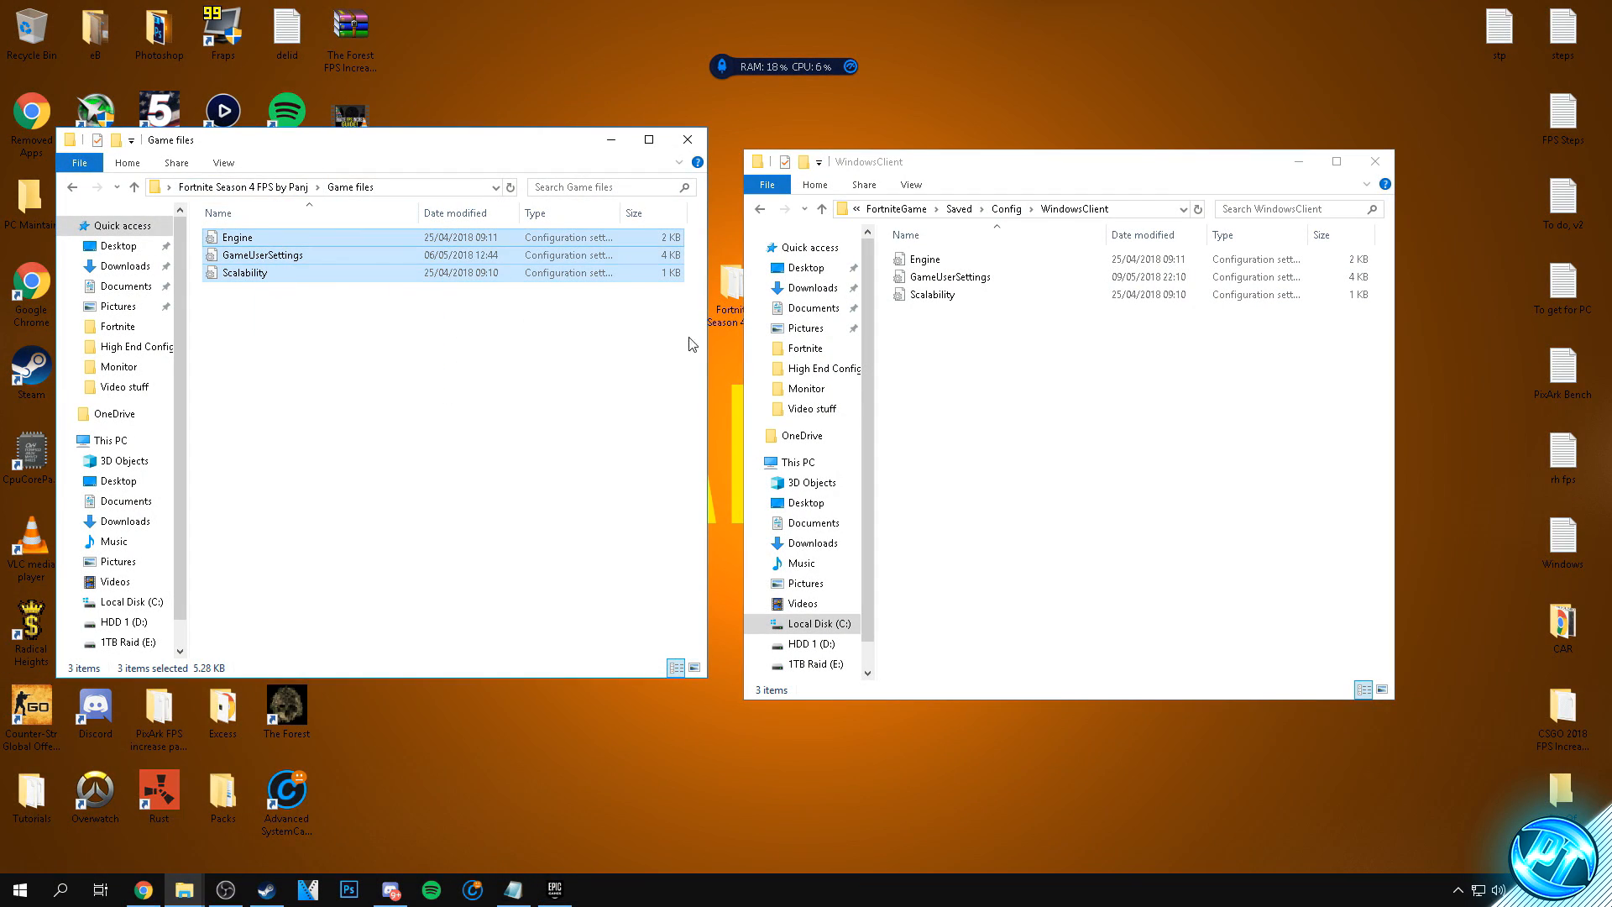
drag(319, 260, 972, 403)
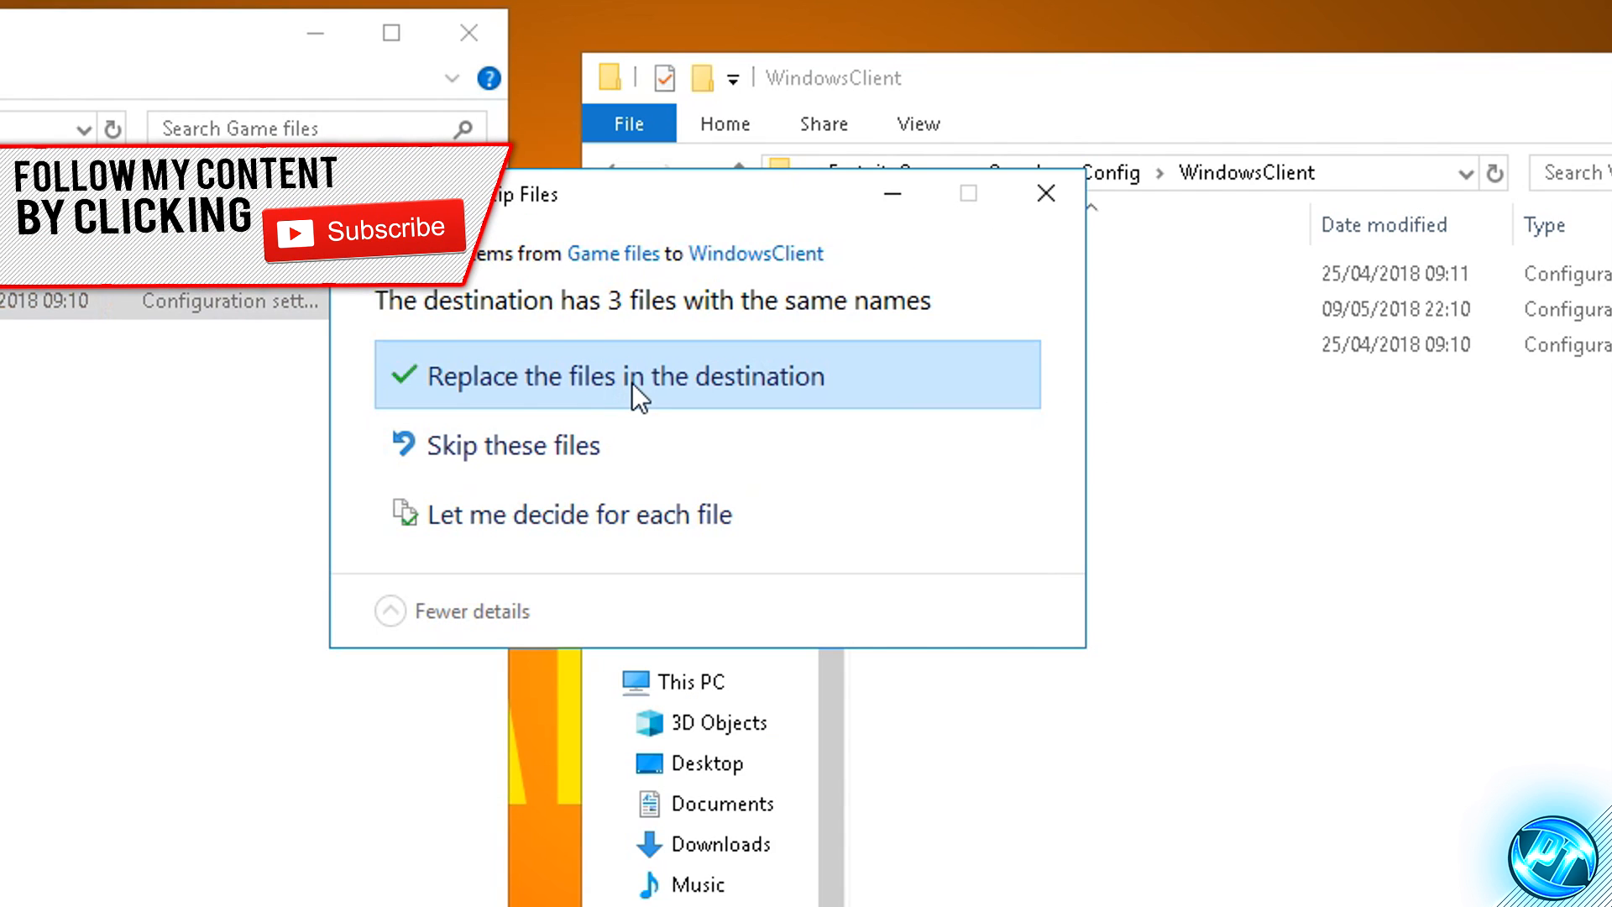
click(767, 312)
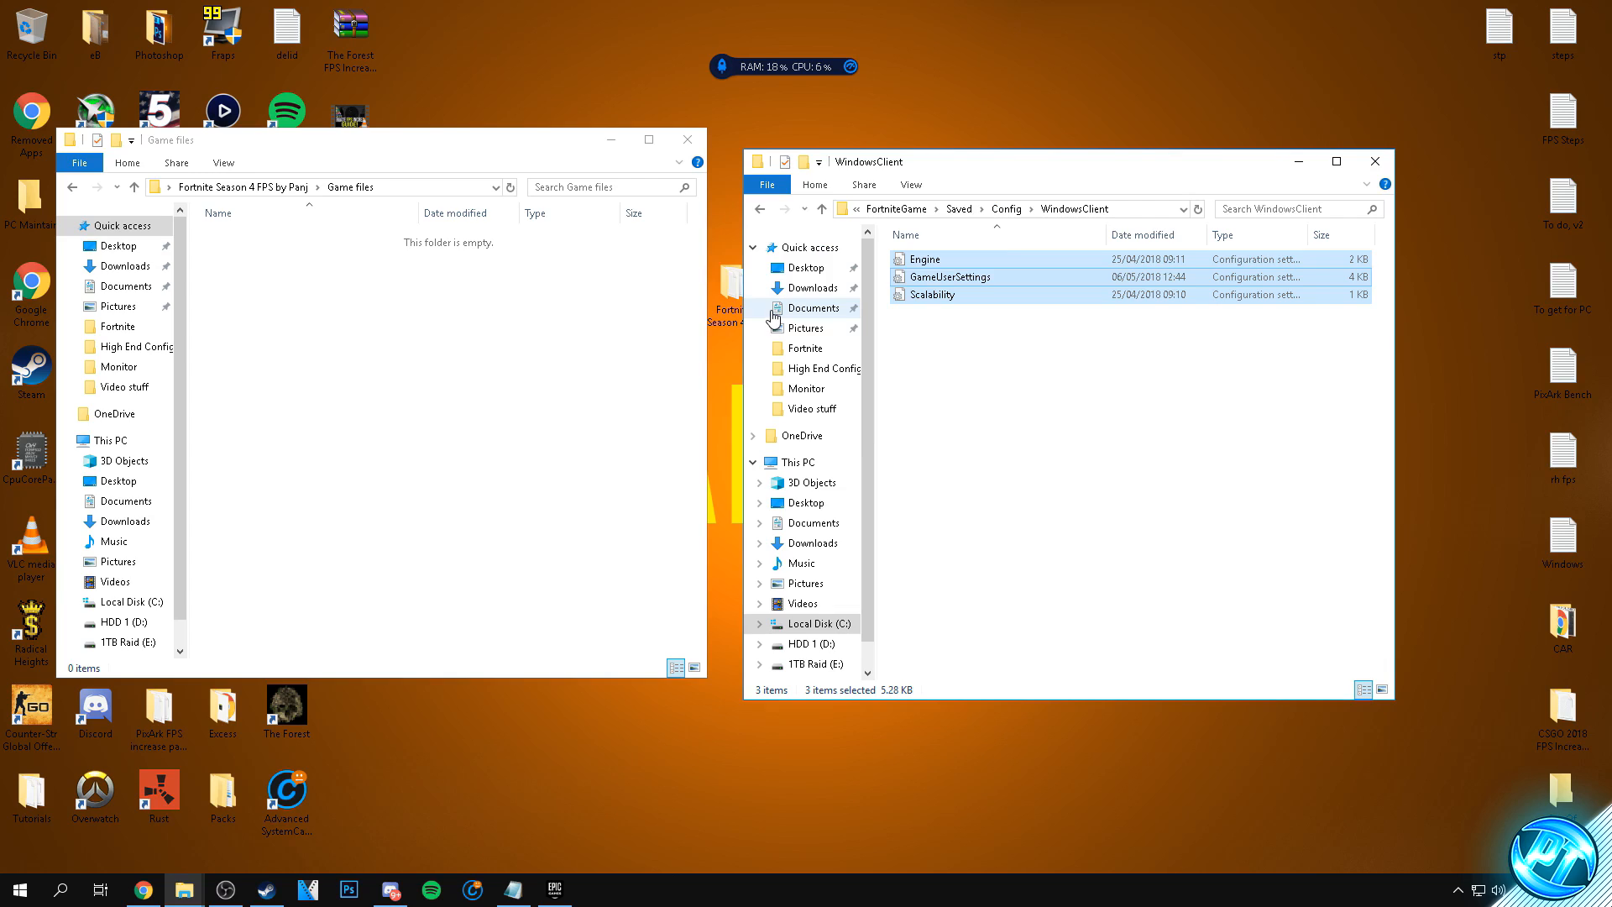
click(1375, 161)
click(687, 139)
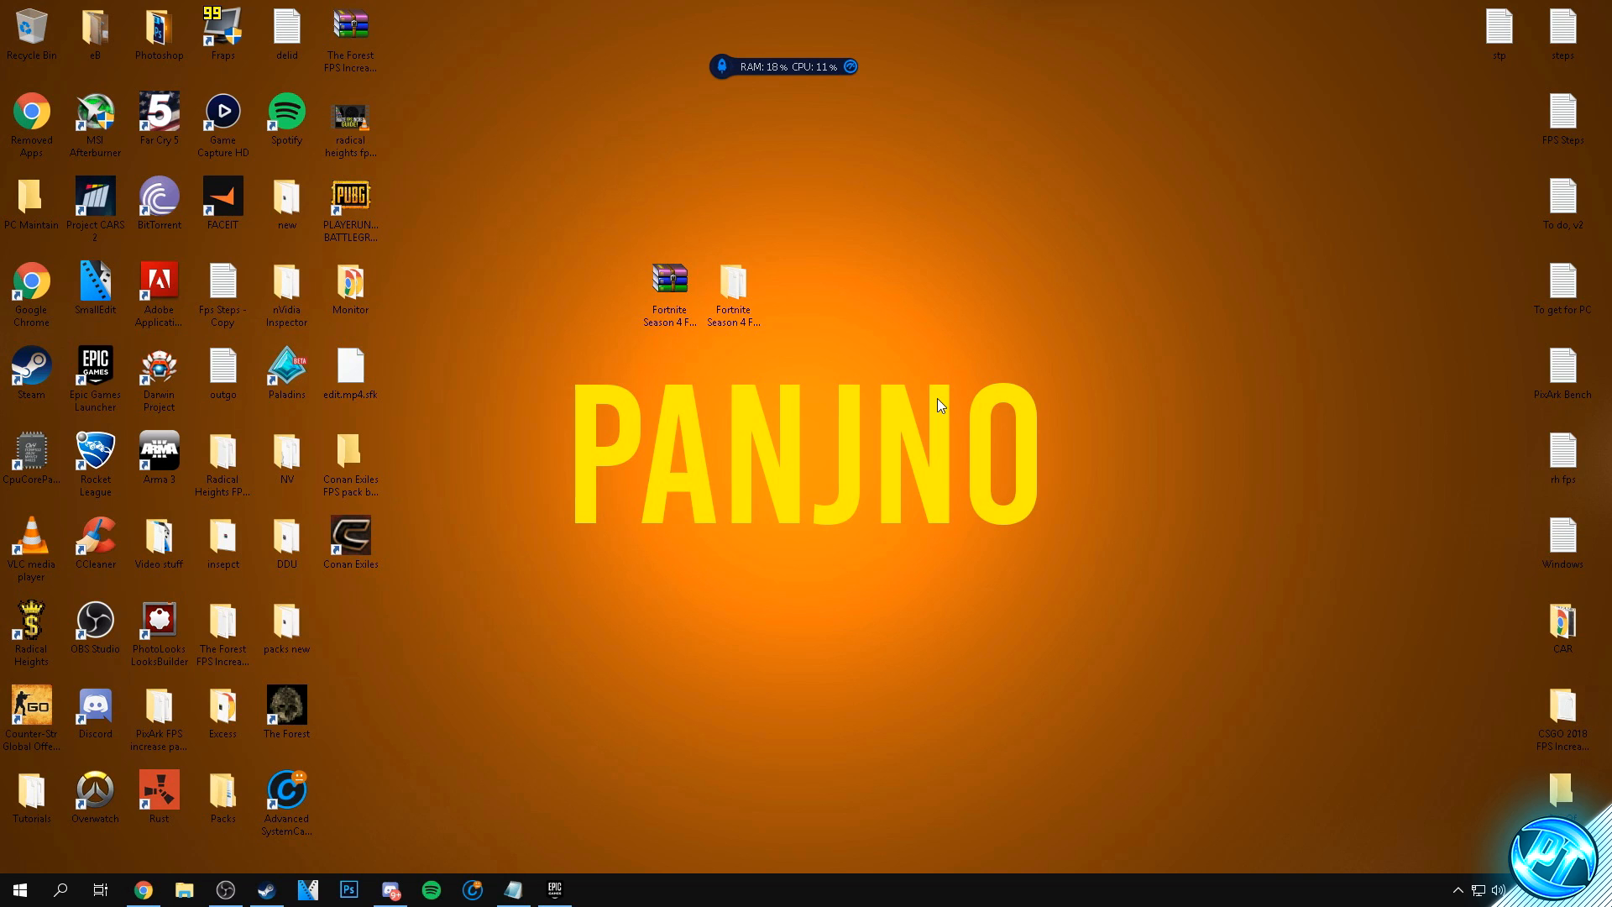
- Switch to Fortnite and open its video settings
click(561, 891)
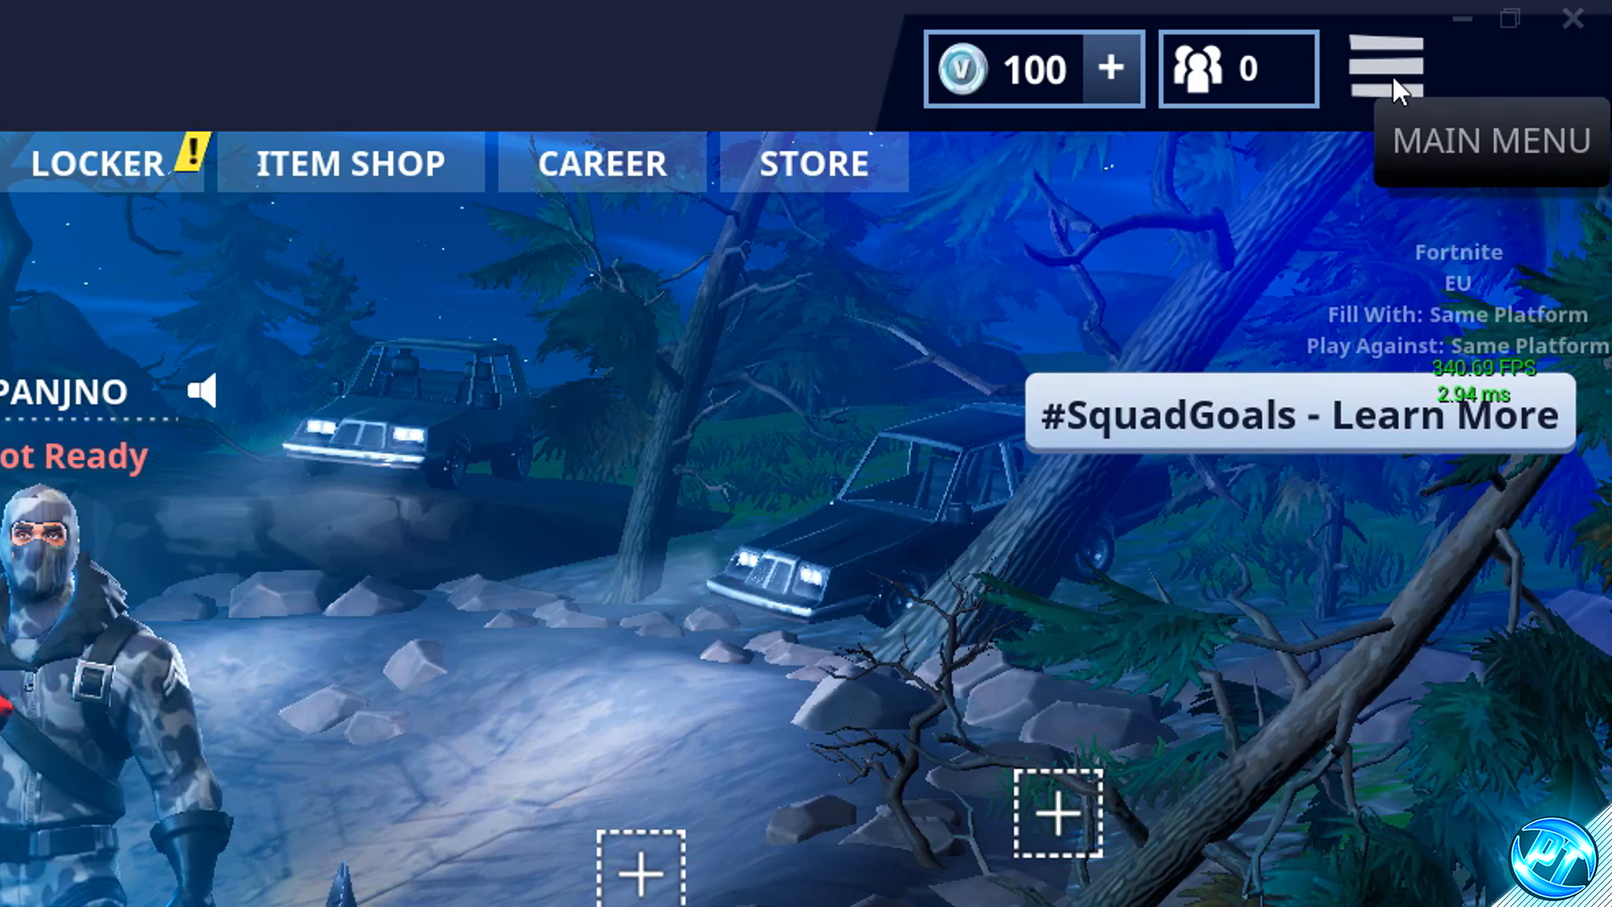
click(1393, 77)
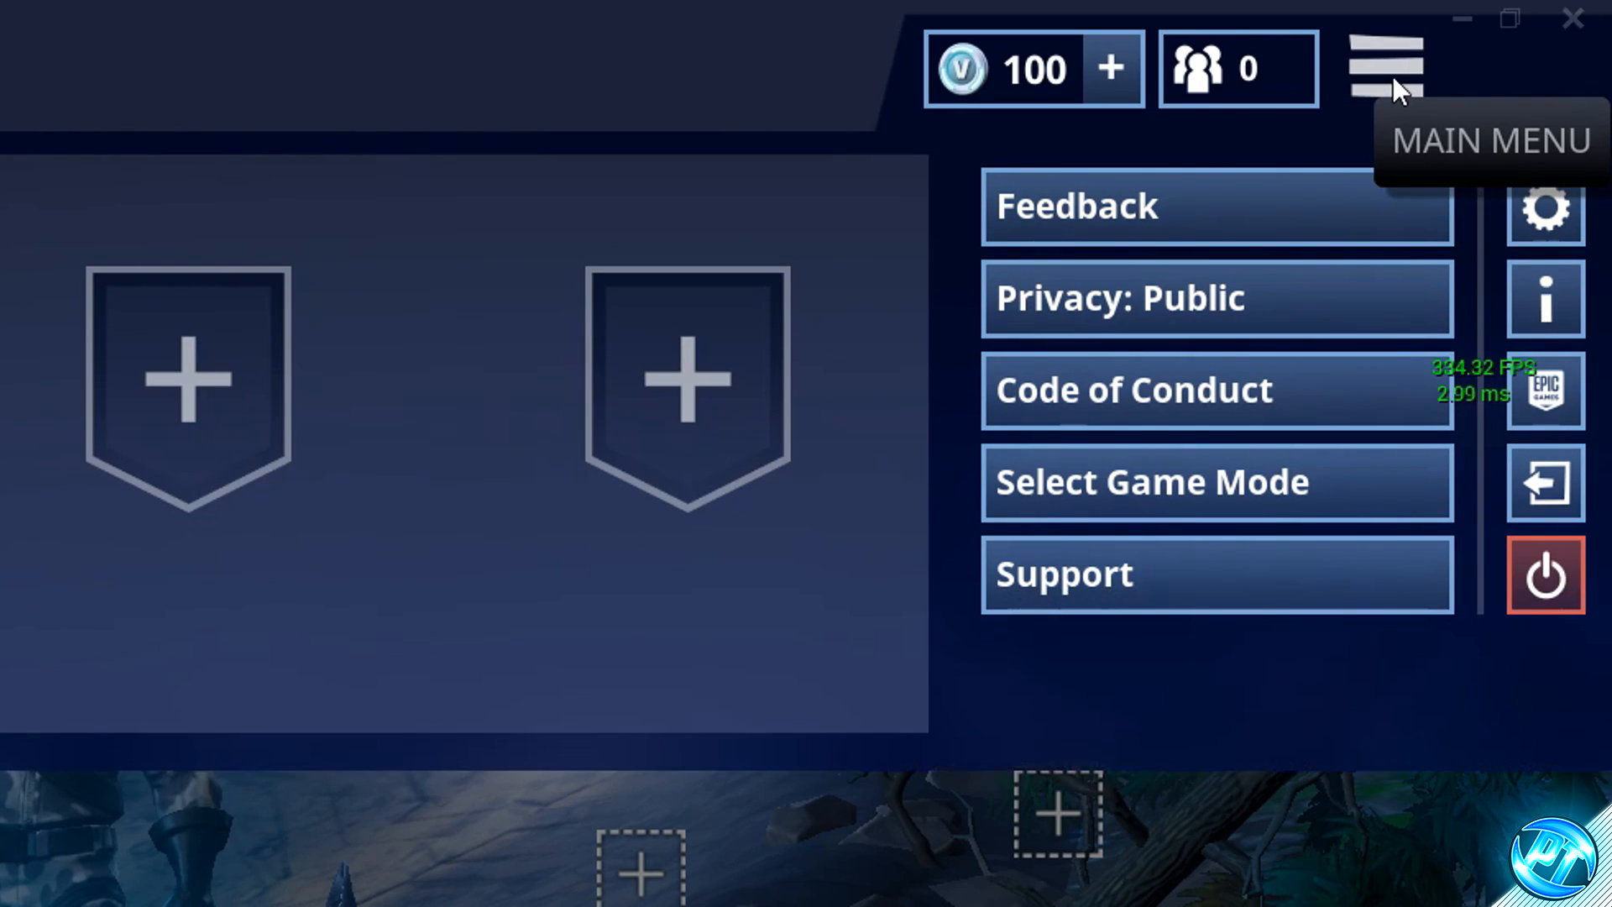
click(1544, 209)
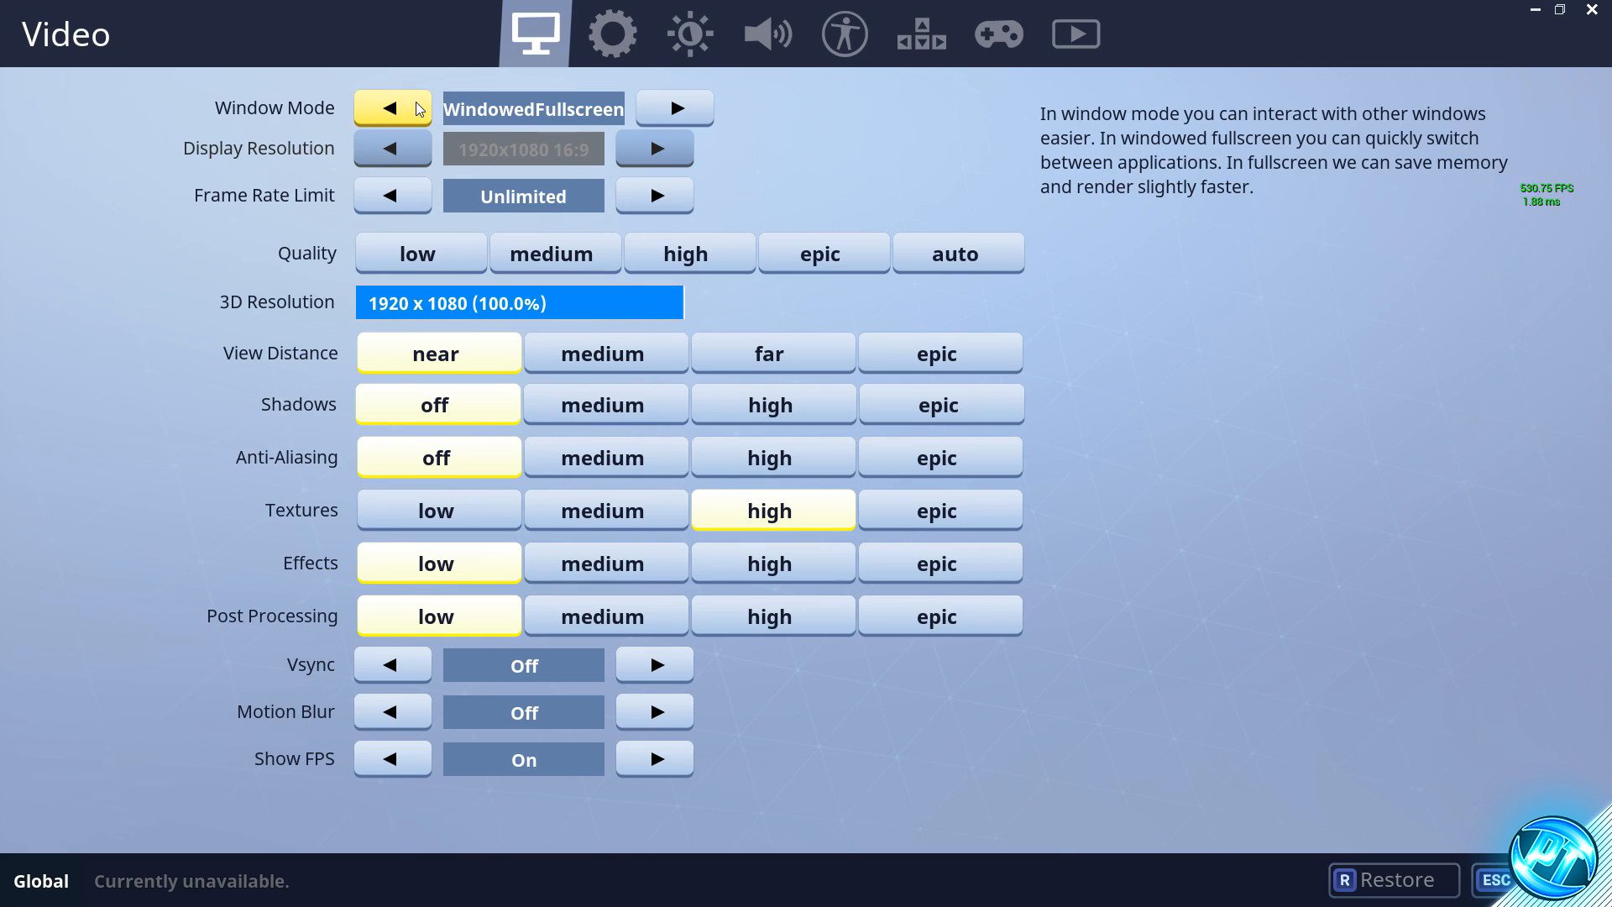
- Cycle Window Mode through Windowed and Fullscreen back to WindowedFullscreen, and cycle Frame Rate Limit from 30 FPS back round to Unlimited
click(670, 113)
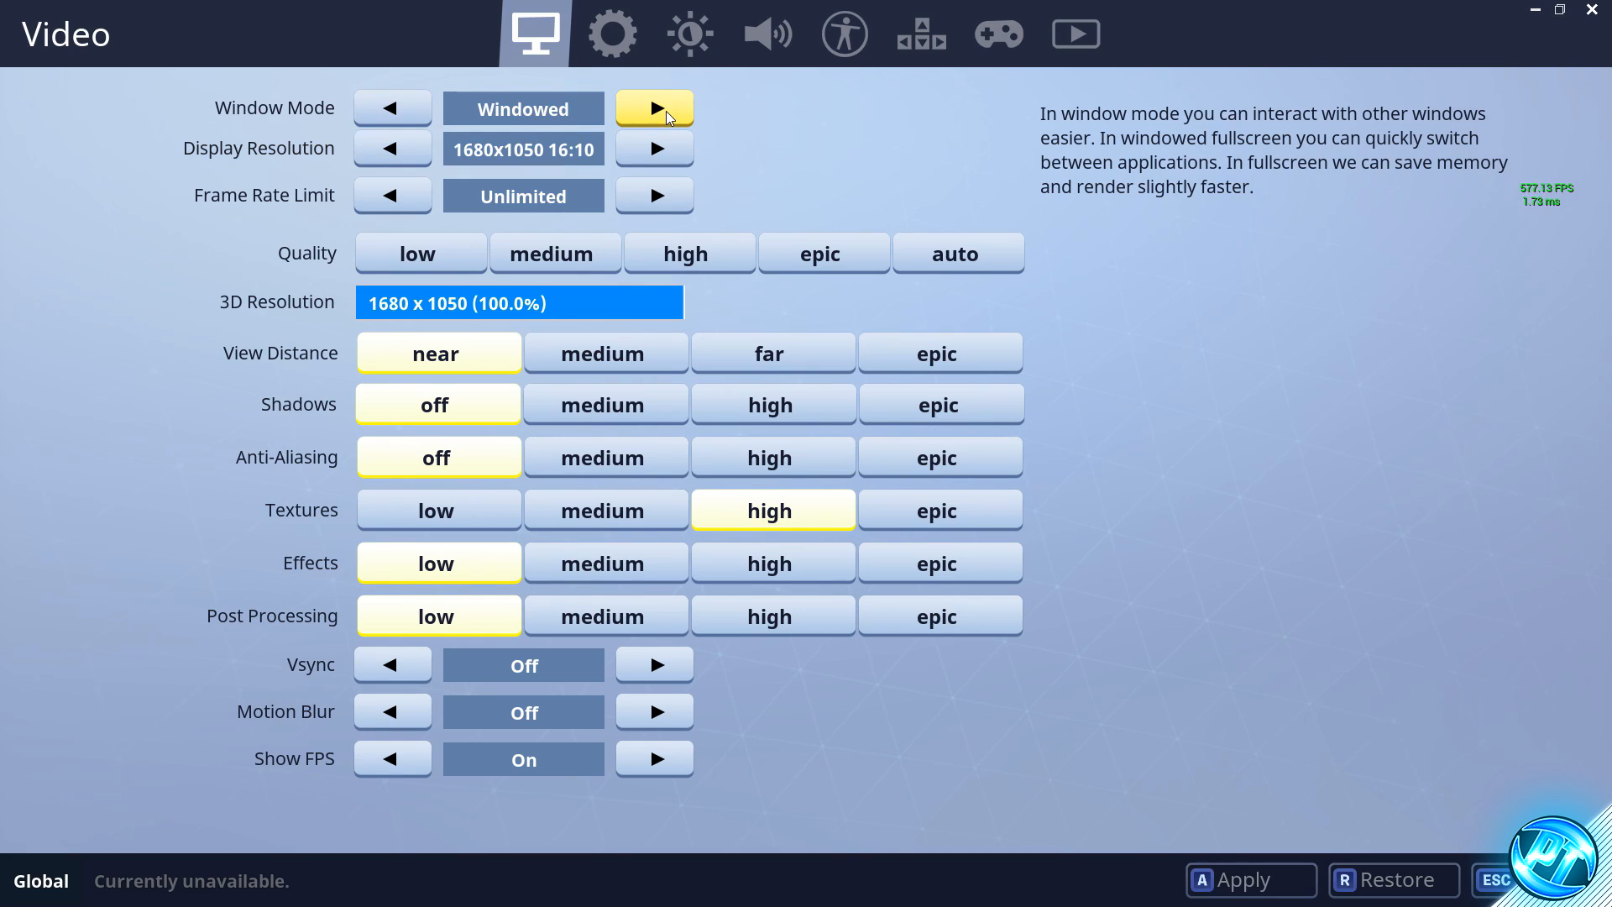
click(669, 113)
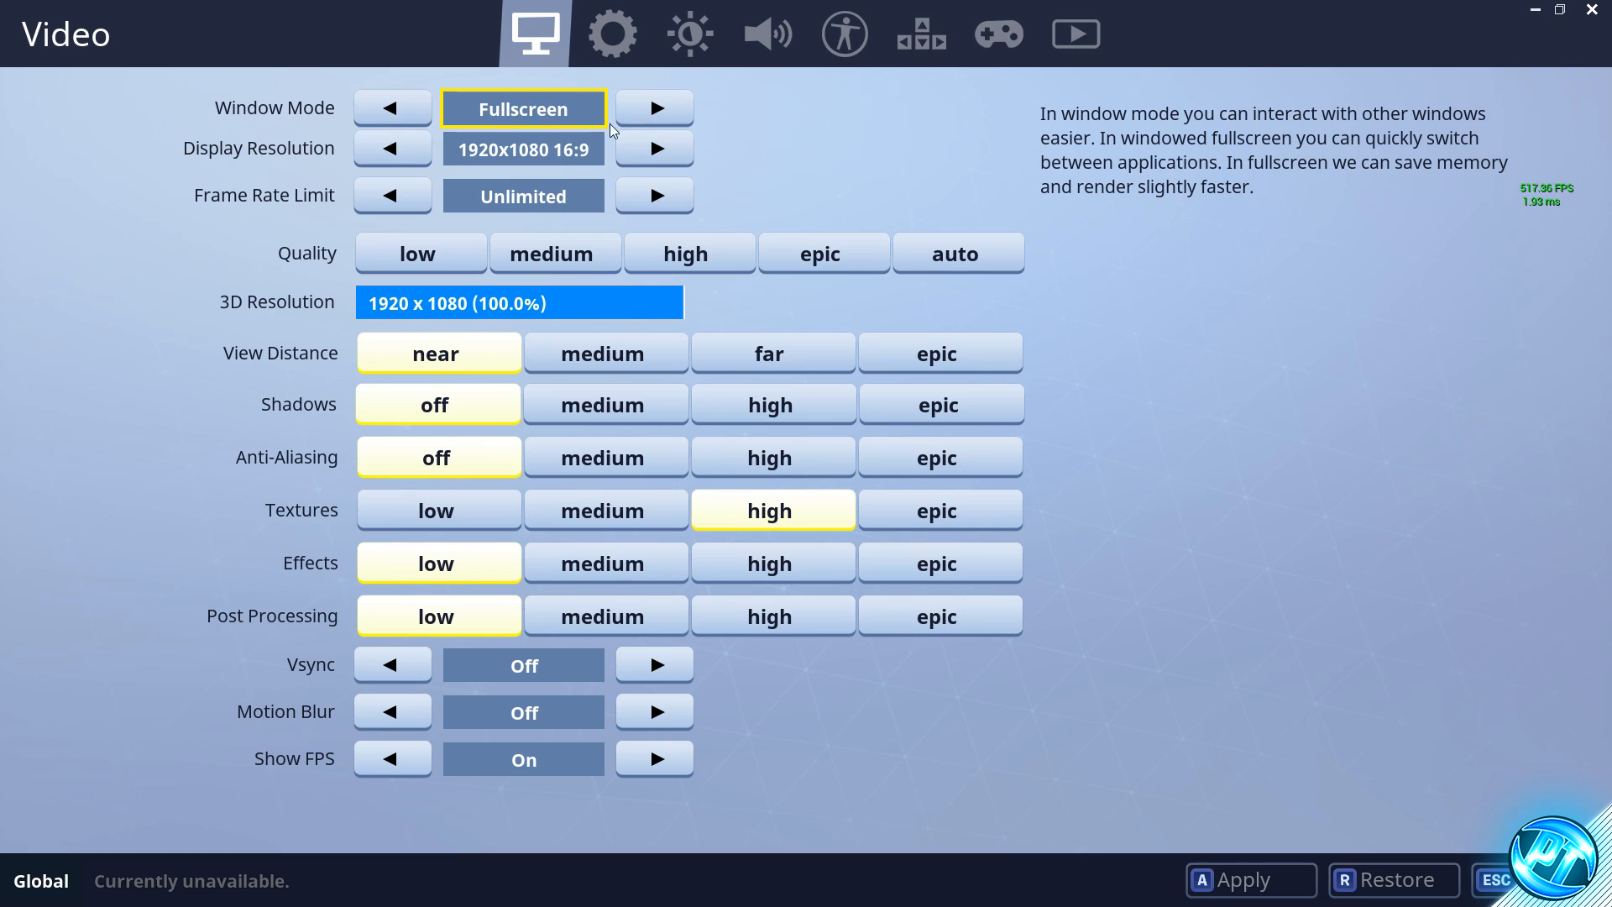
click(660, 114)
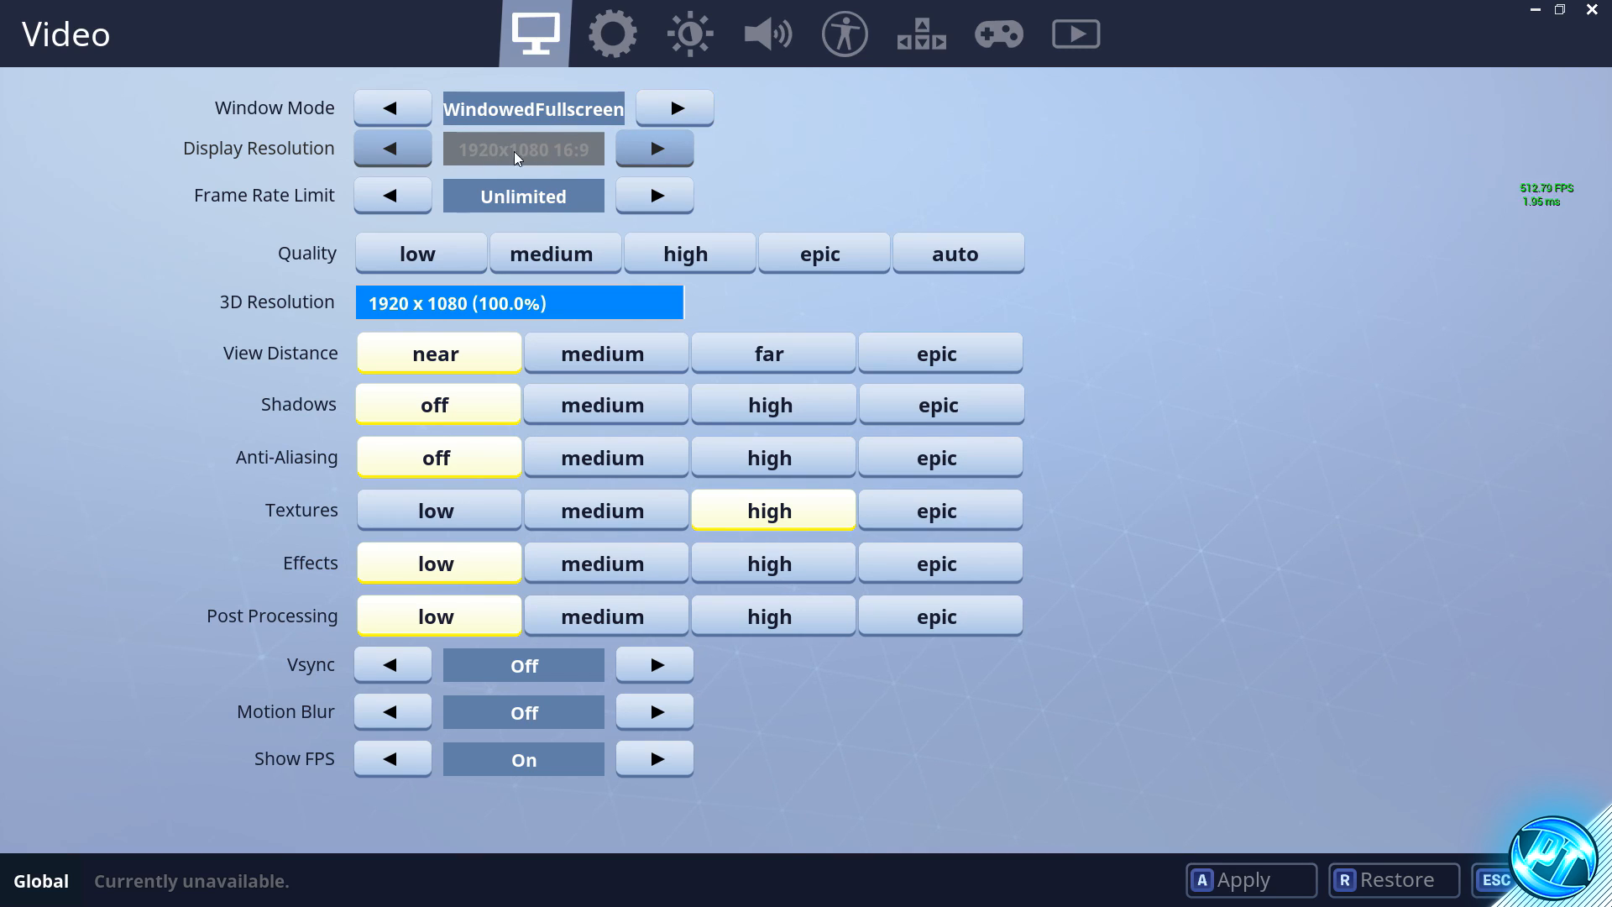
click(654, 206)
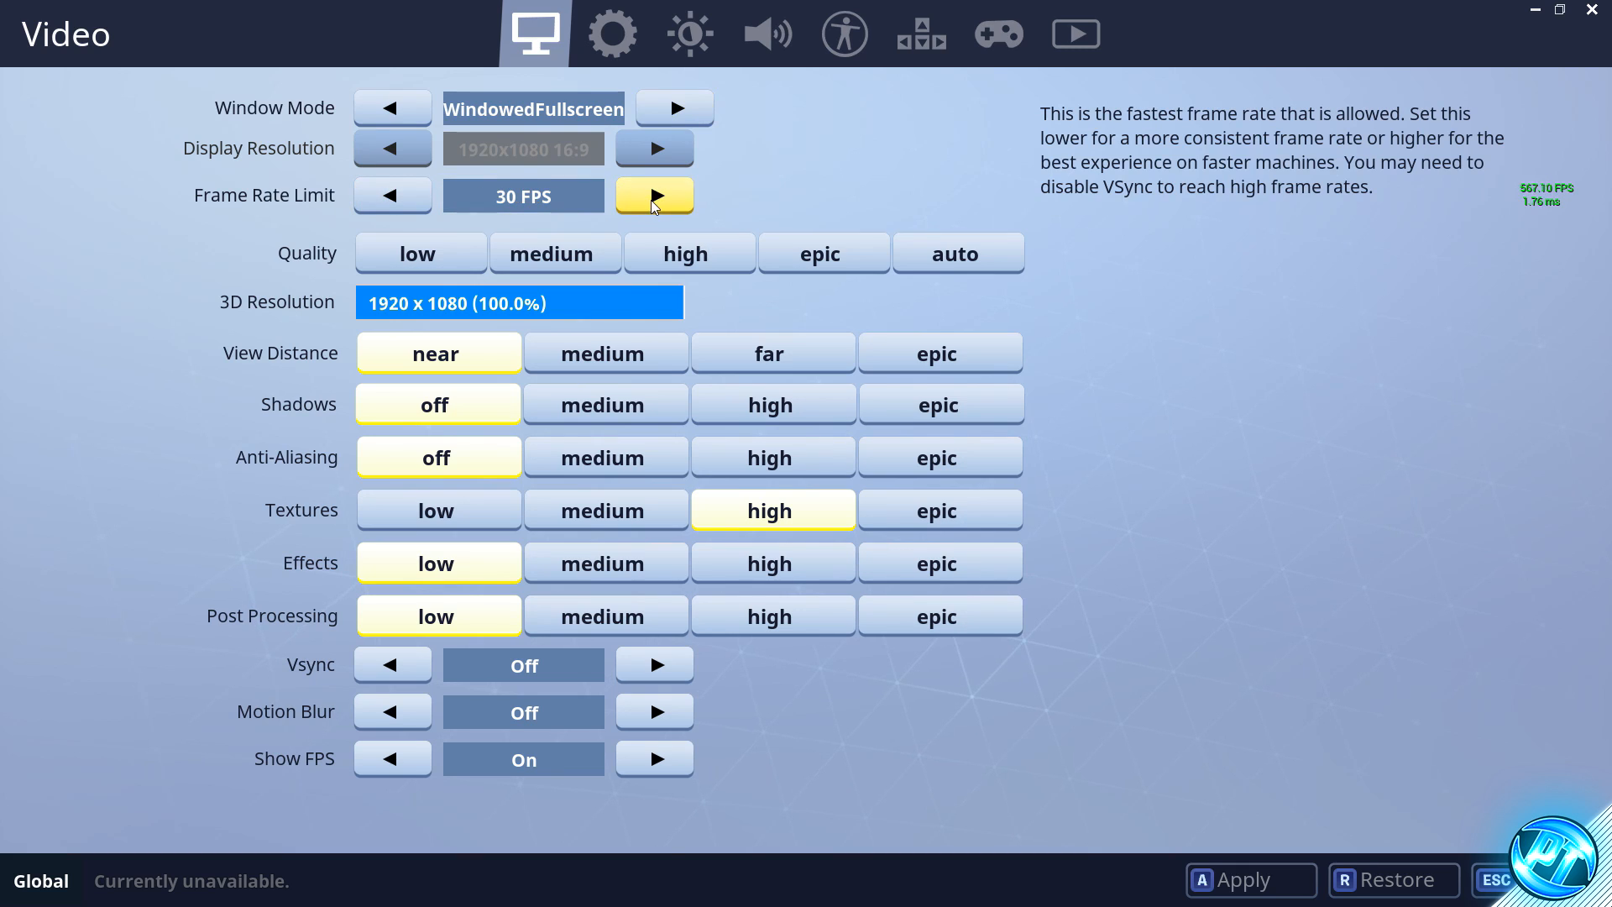
click(654, 206)
click(654, 206)
click(659, 204)
click(656, 201)
click(656, 201)
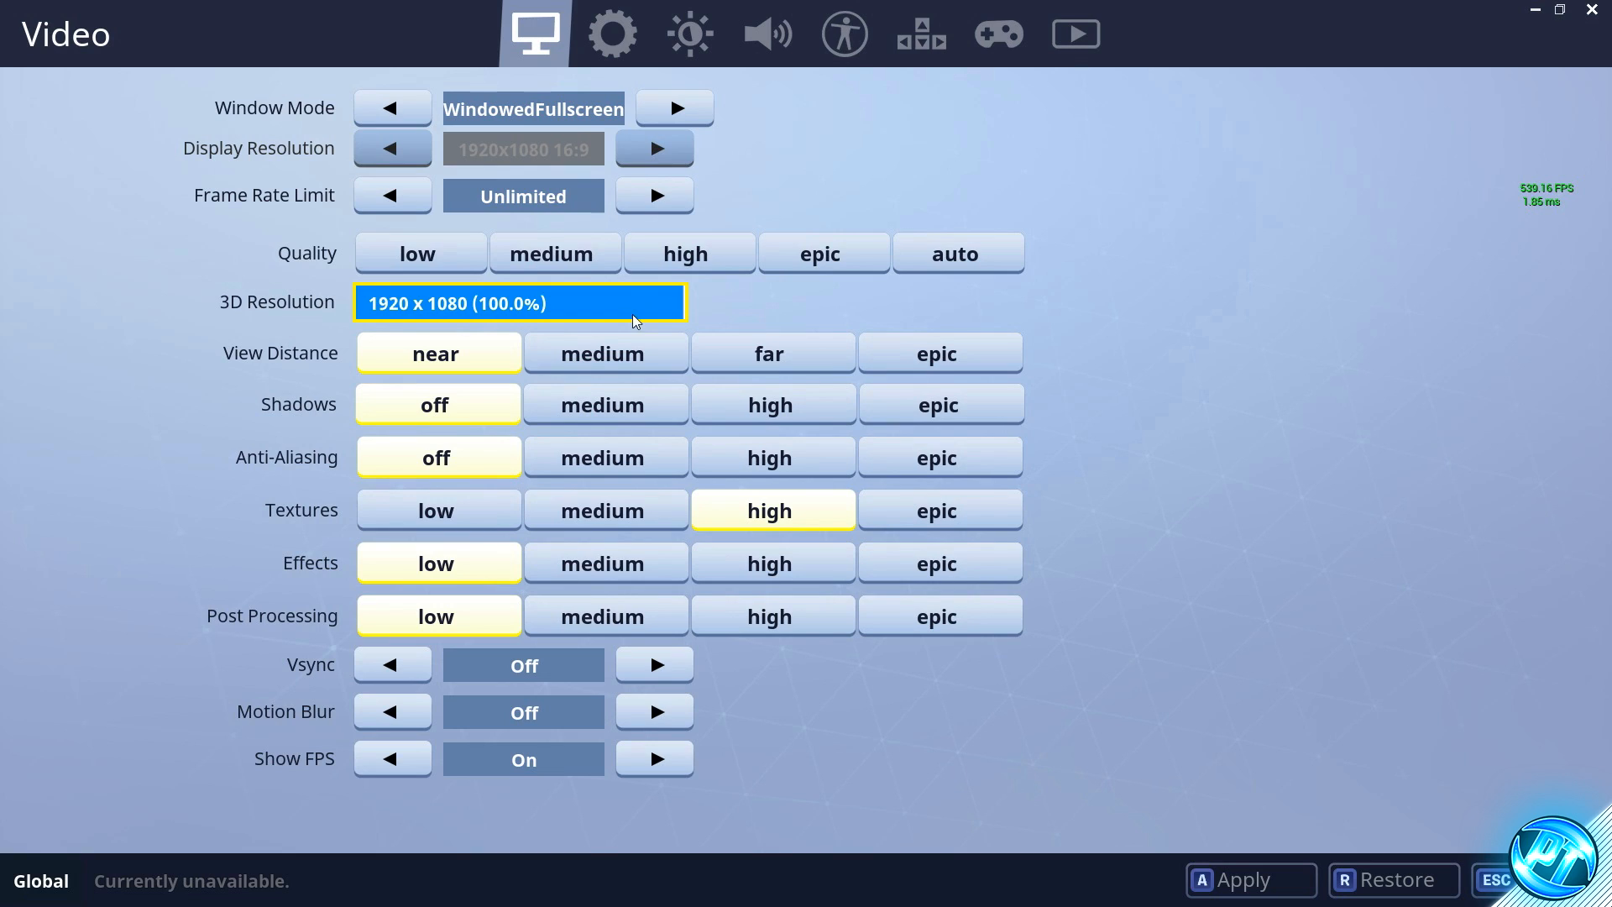
- Try 3D Resolution at 89.1%, 66.0% and 50.0%, and try a Fullscreen display resolution of 1280x720
drag(682, 311, 629, 312)
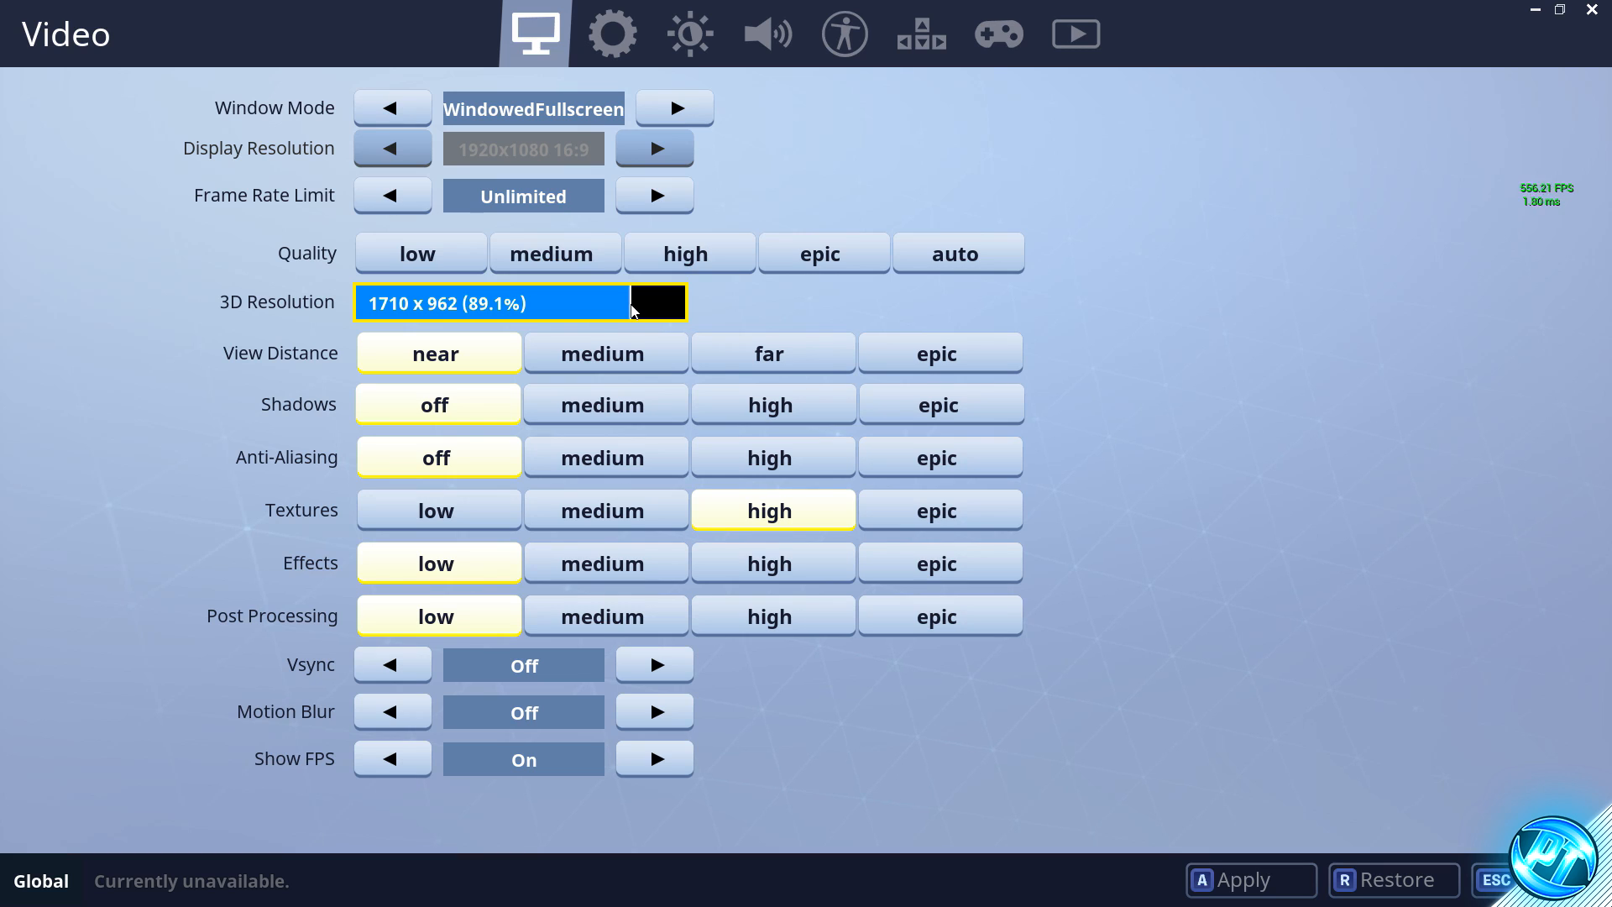
drag(631, 310, 514, 313)
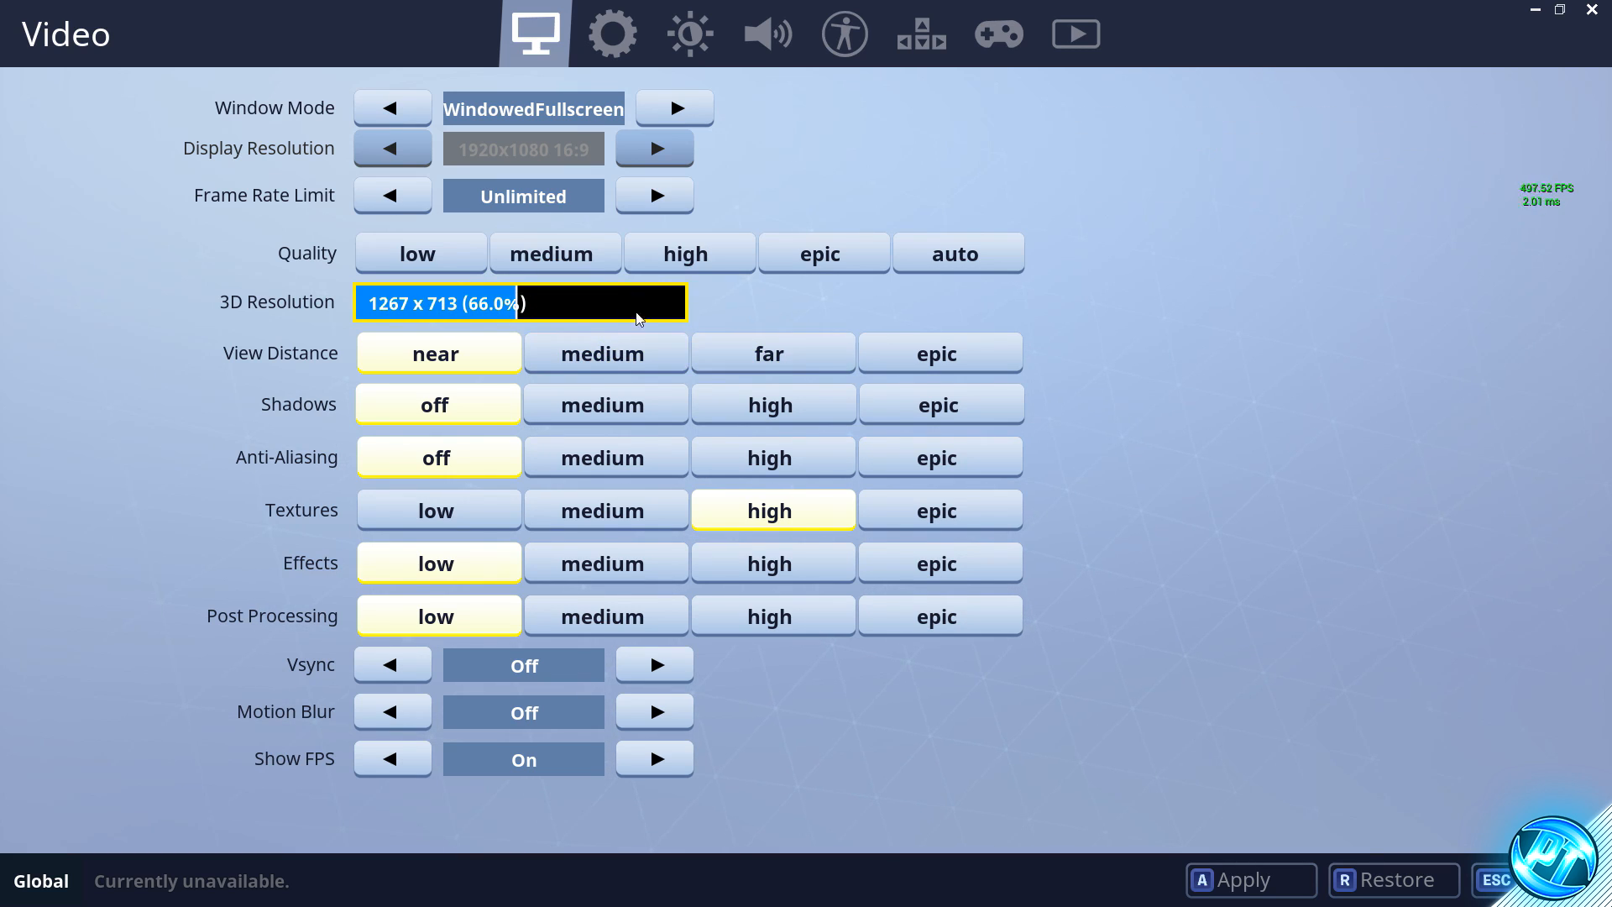
drag(635, 304, 437, 308)
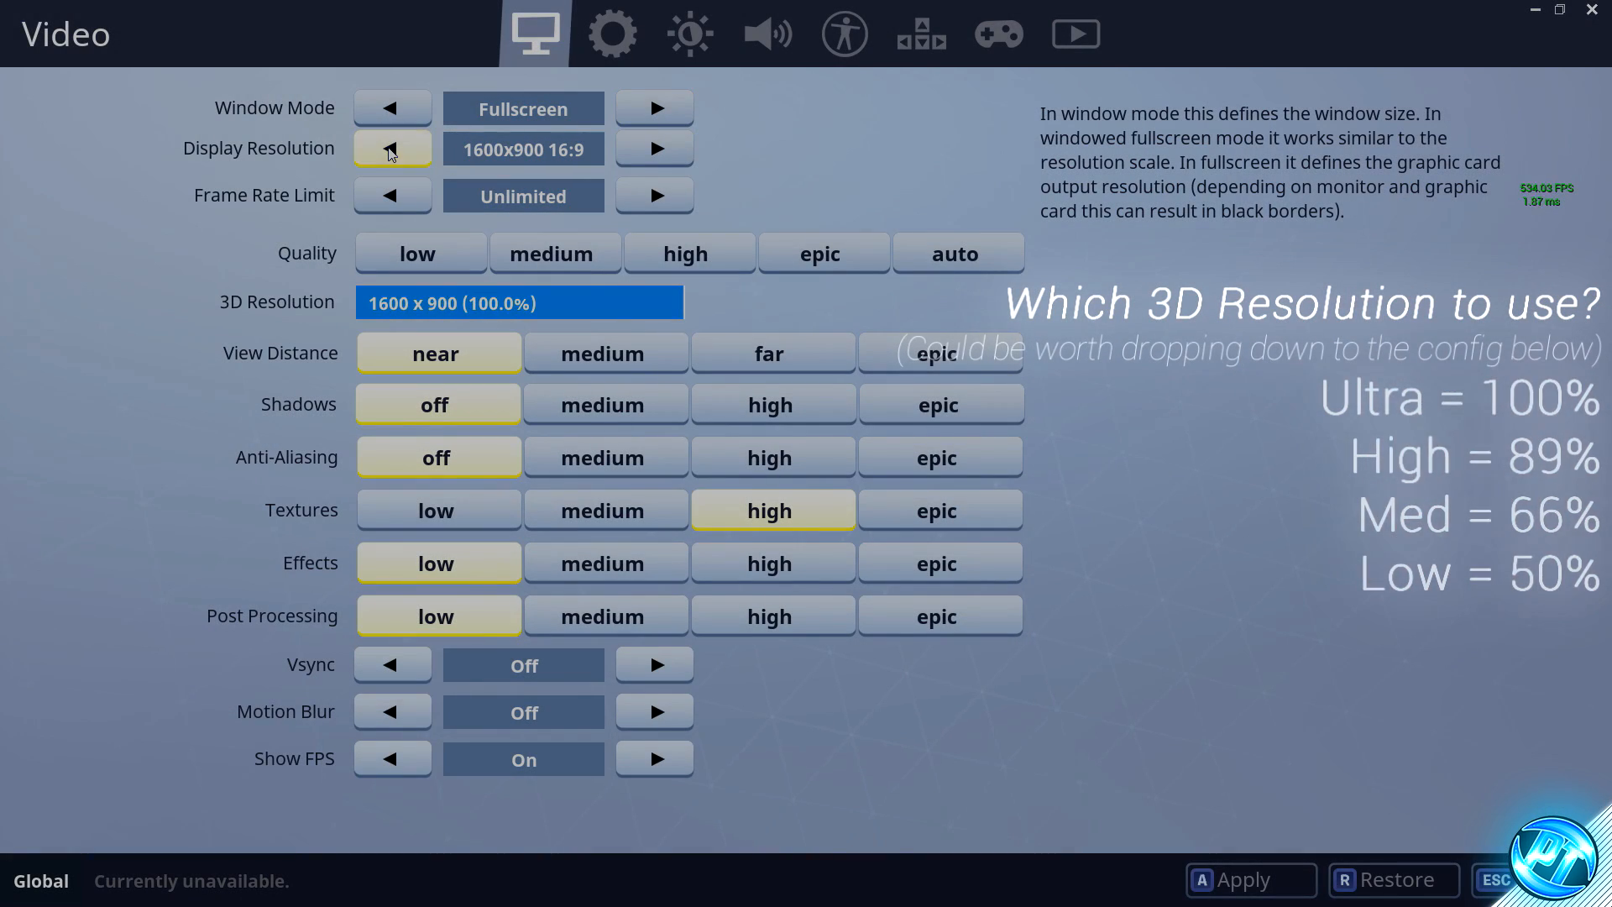
click(390, 152)
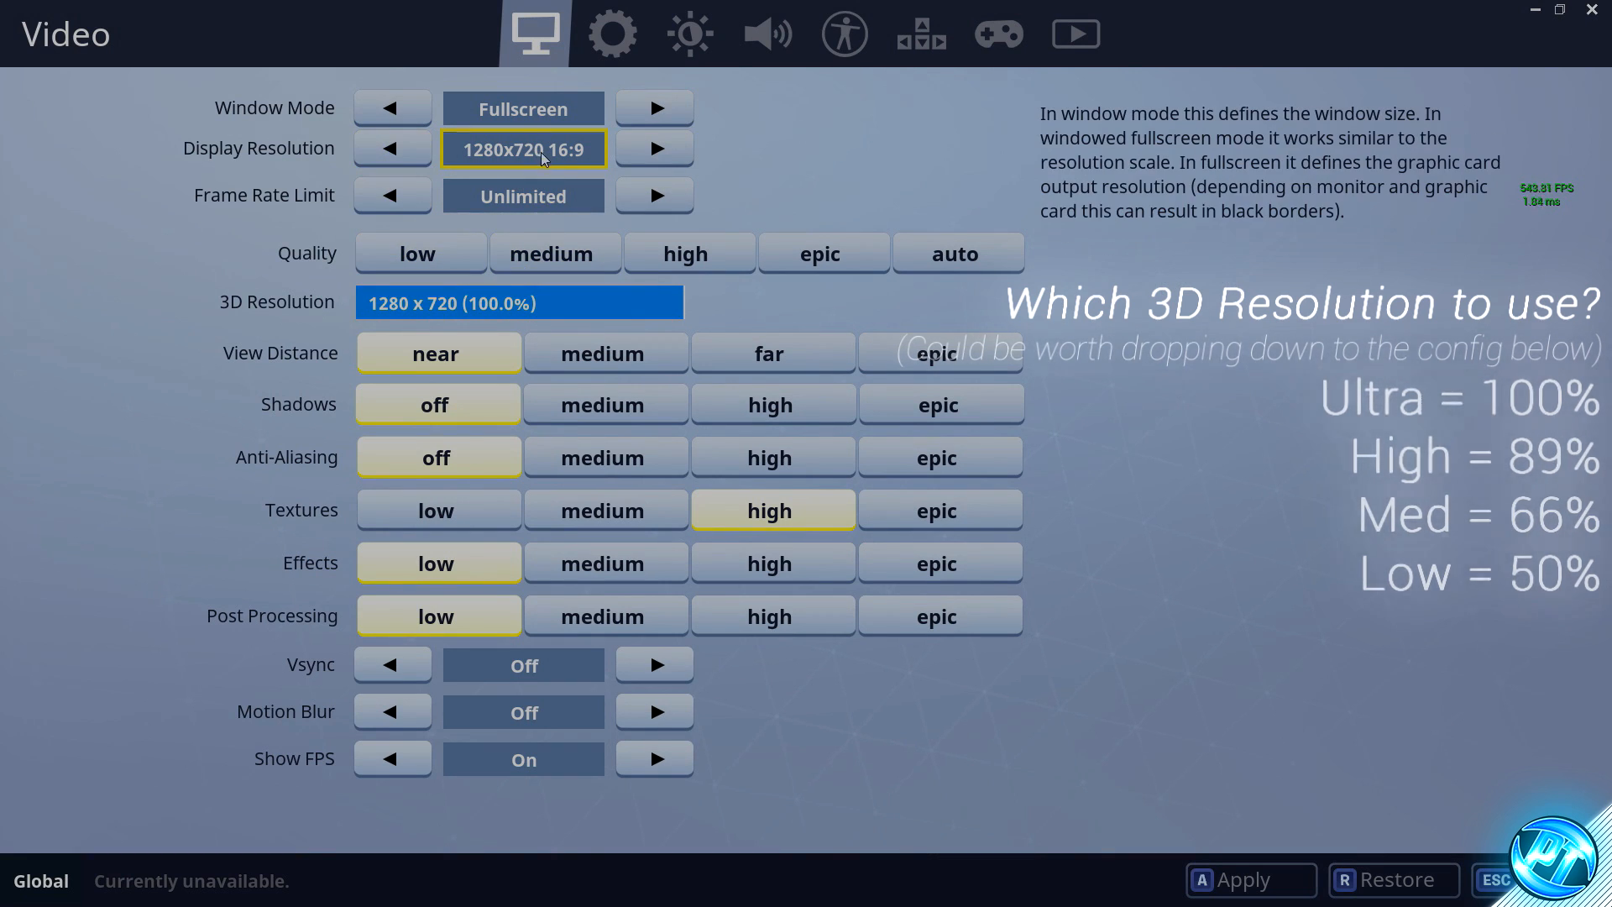
drag(666, 306, 342, 312)
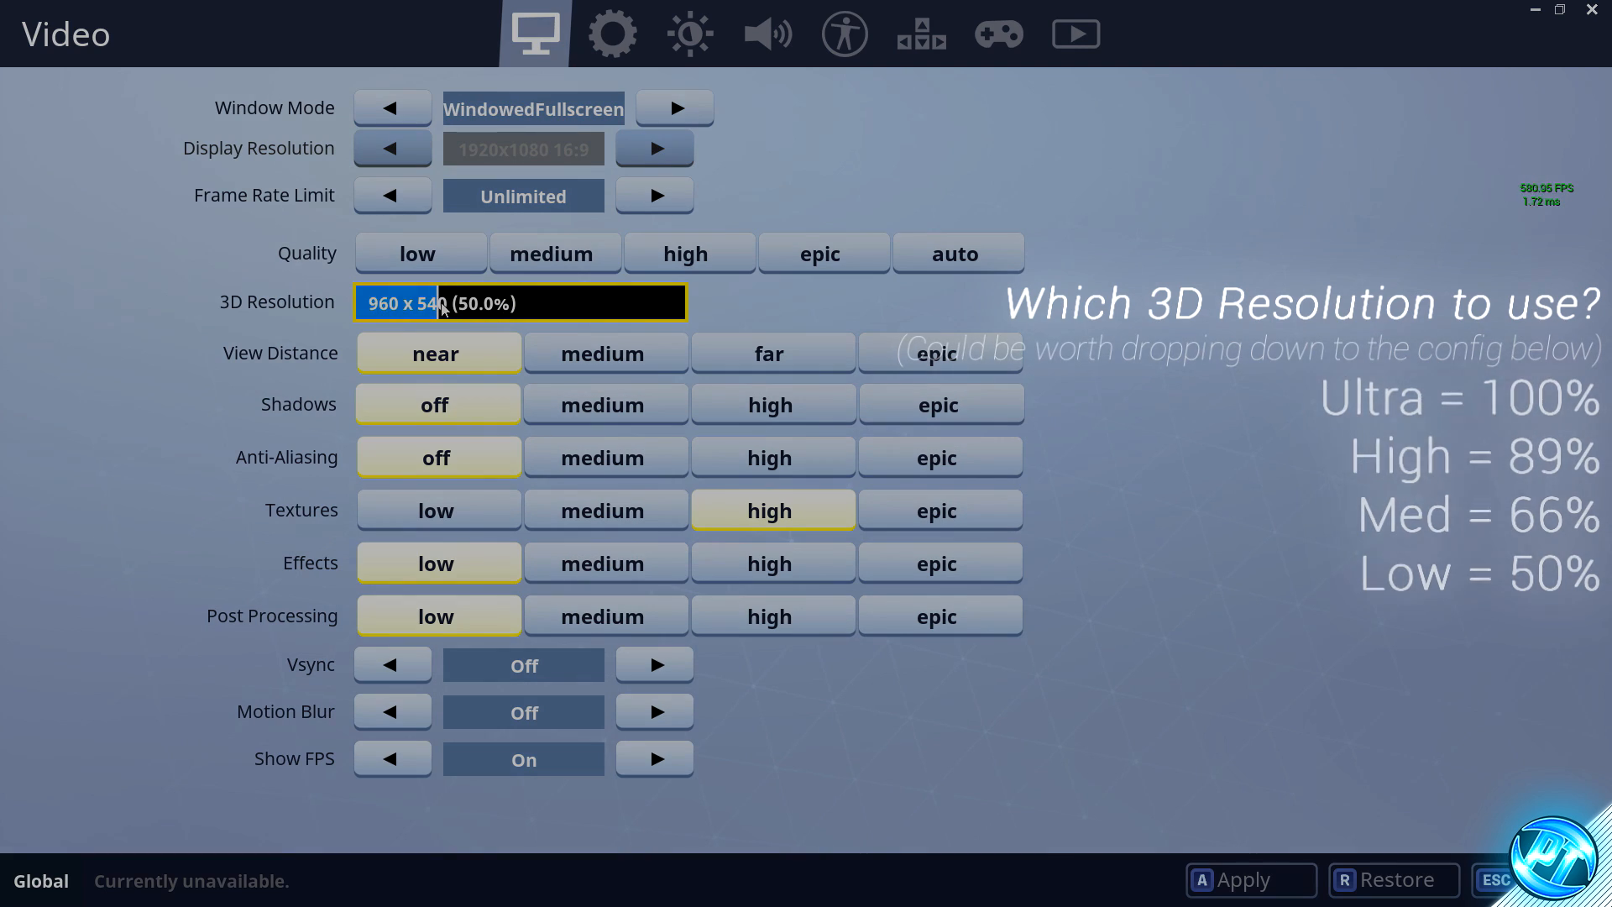
- Set 3D Resolution to about 89%, leave Vsync and Motion Blur off and Show FPS on, and apply the video settings
drag(443, 308, 628, 312)
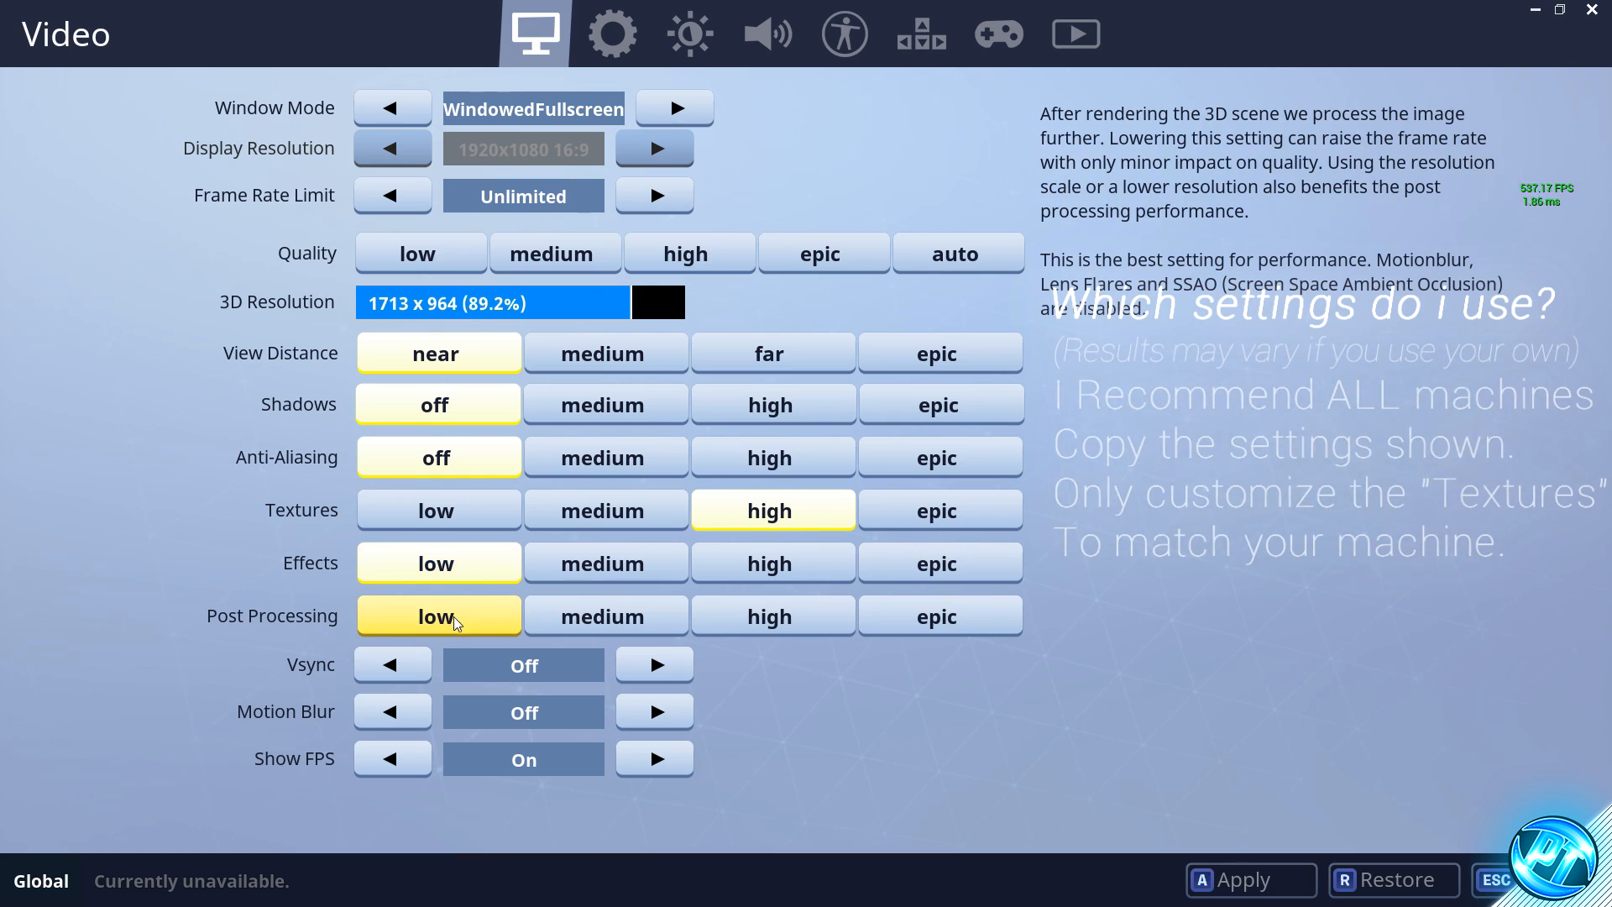
click(658, 669)
click(647, 668)
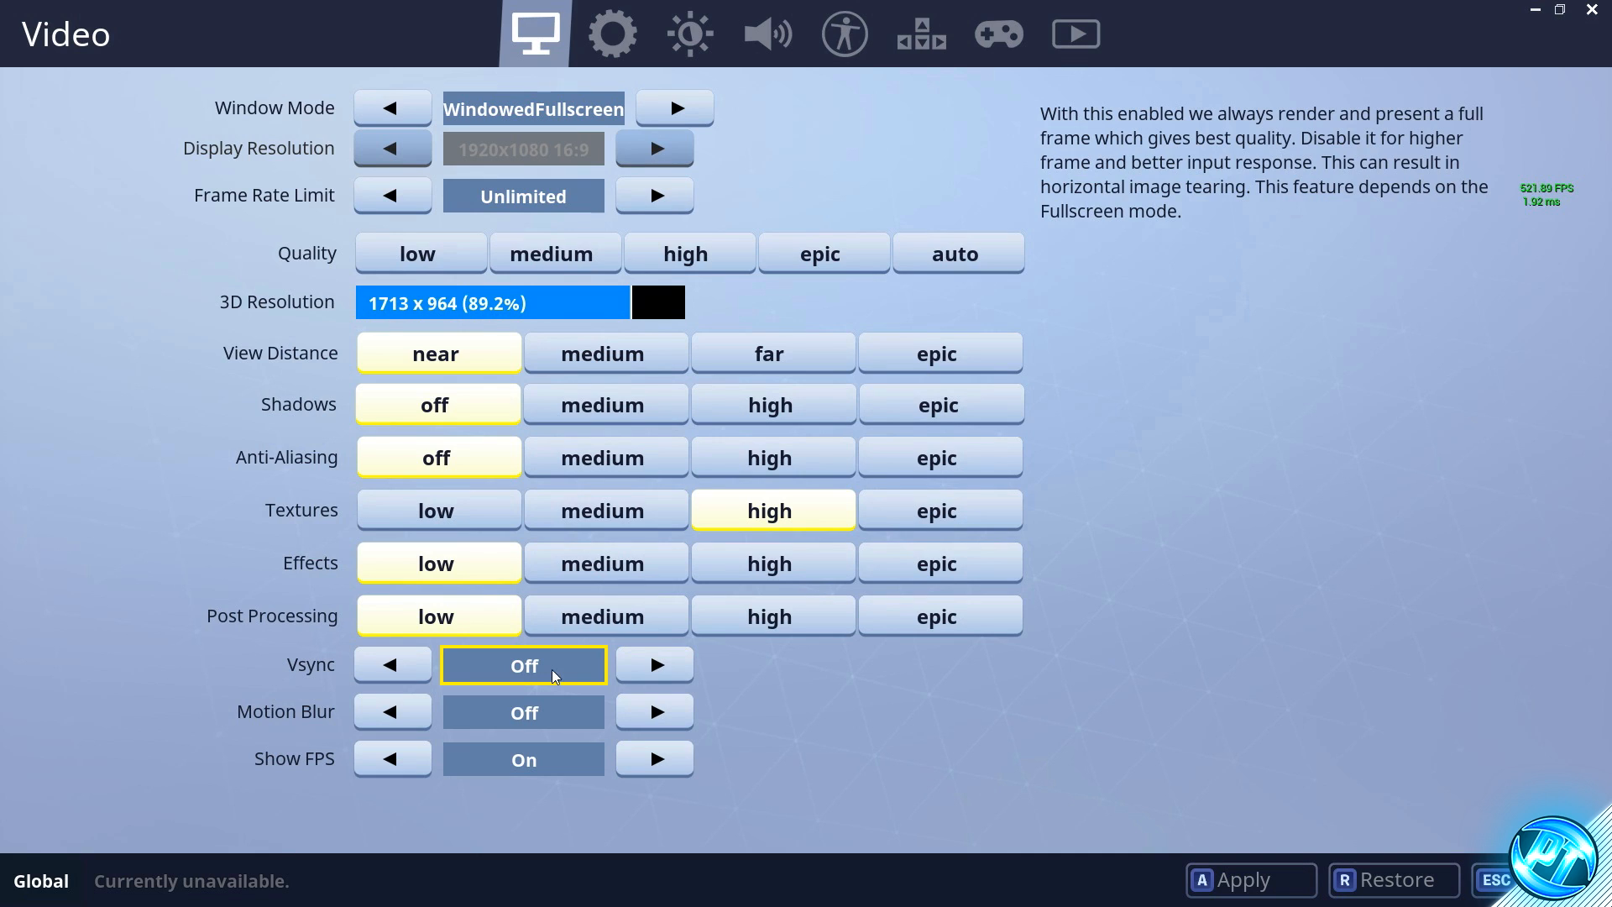
click(651, 718)
click(644, 710)
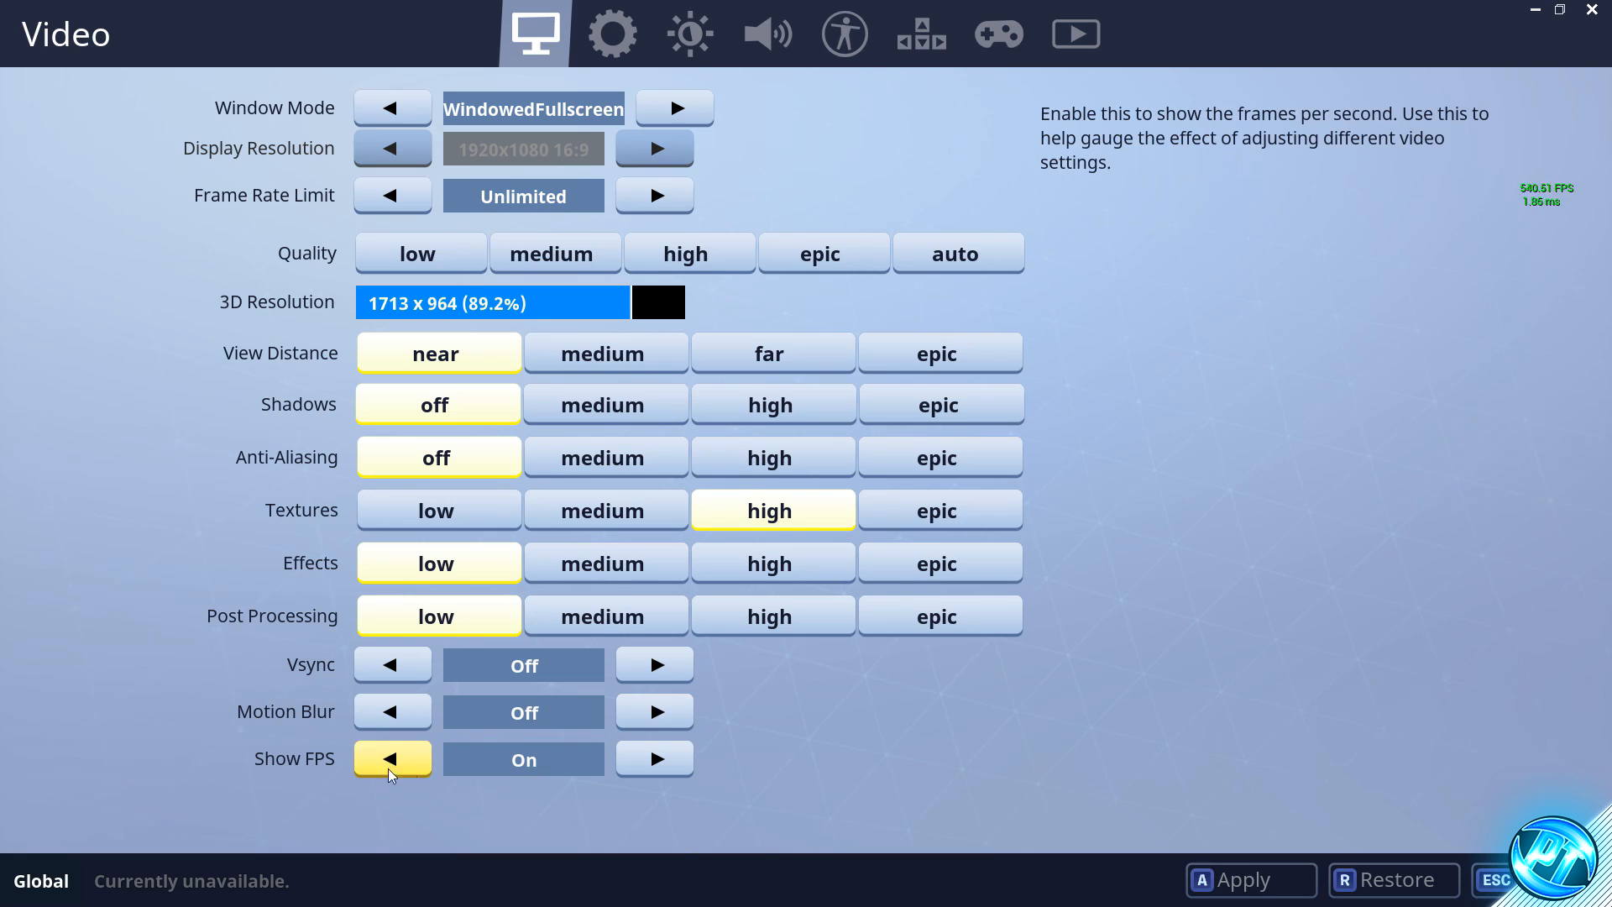
click(653, 760)
click(648, 763)
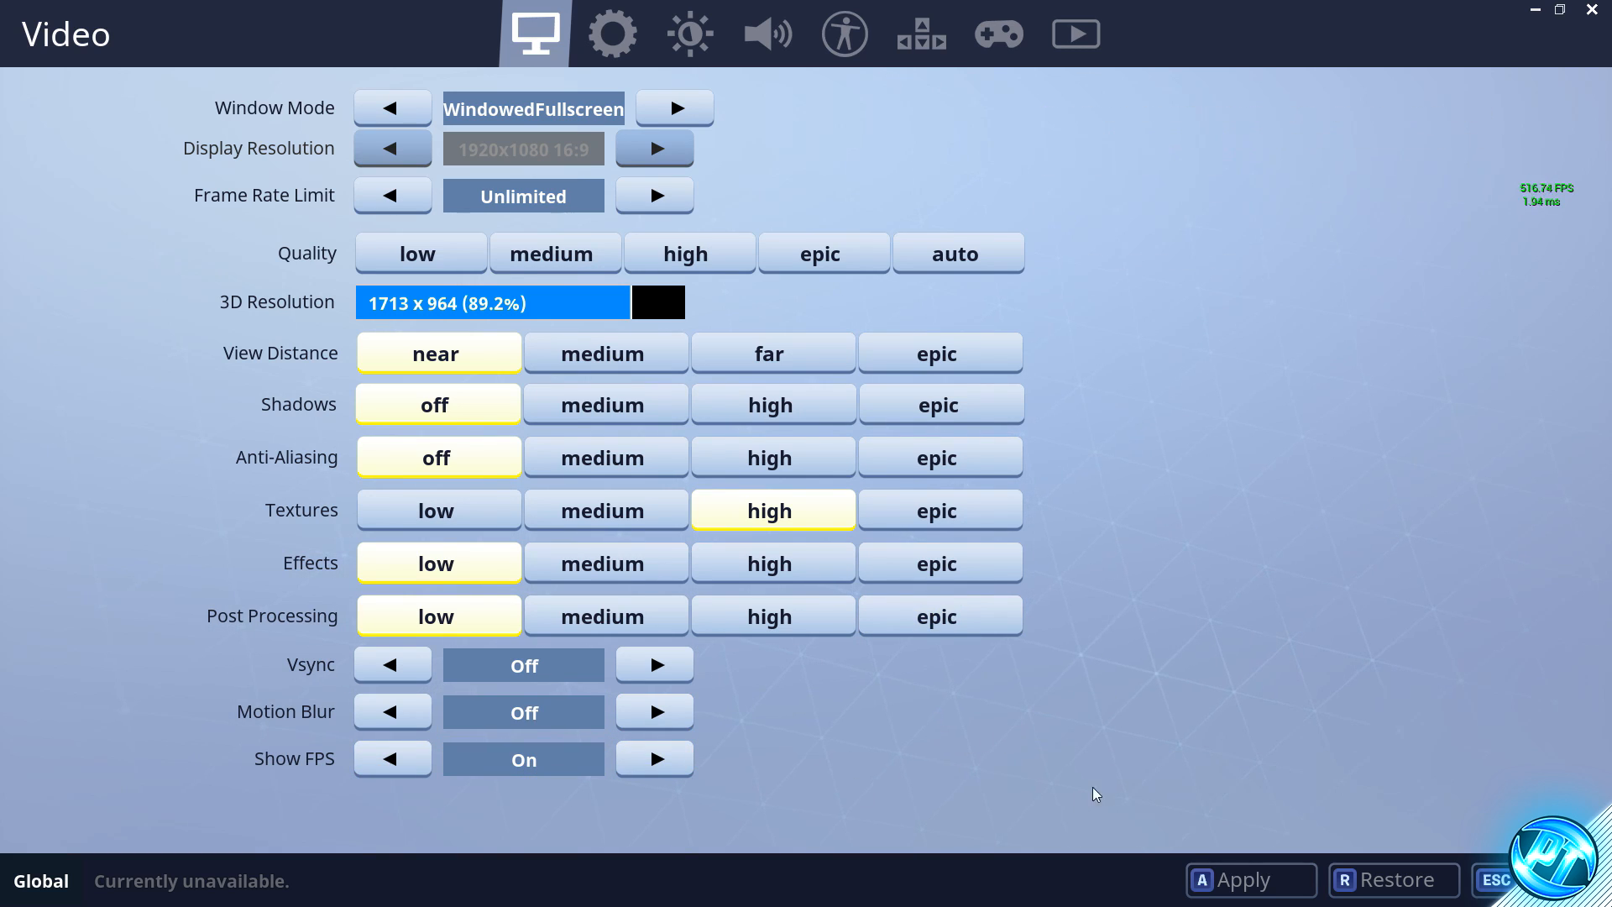
click(1244, 885)
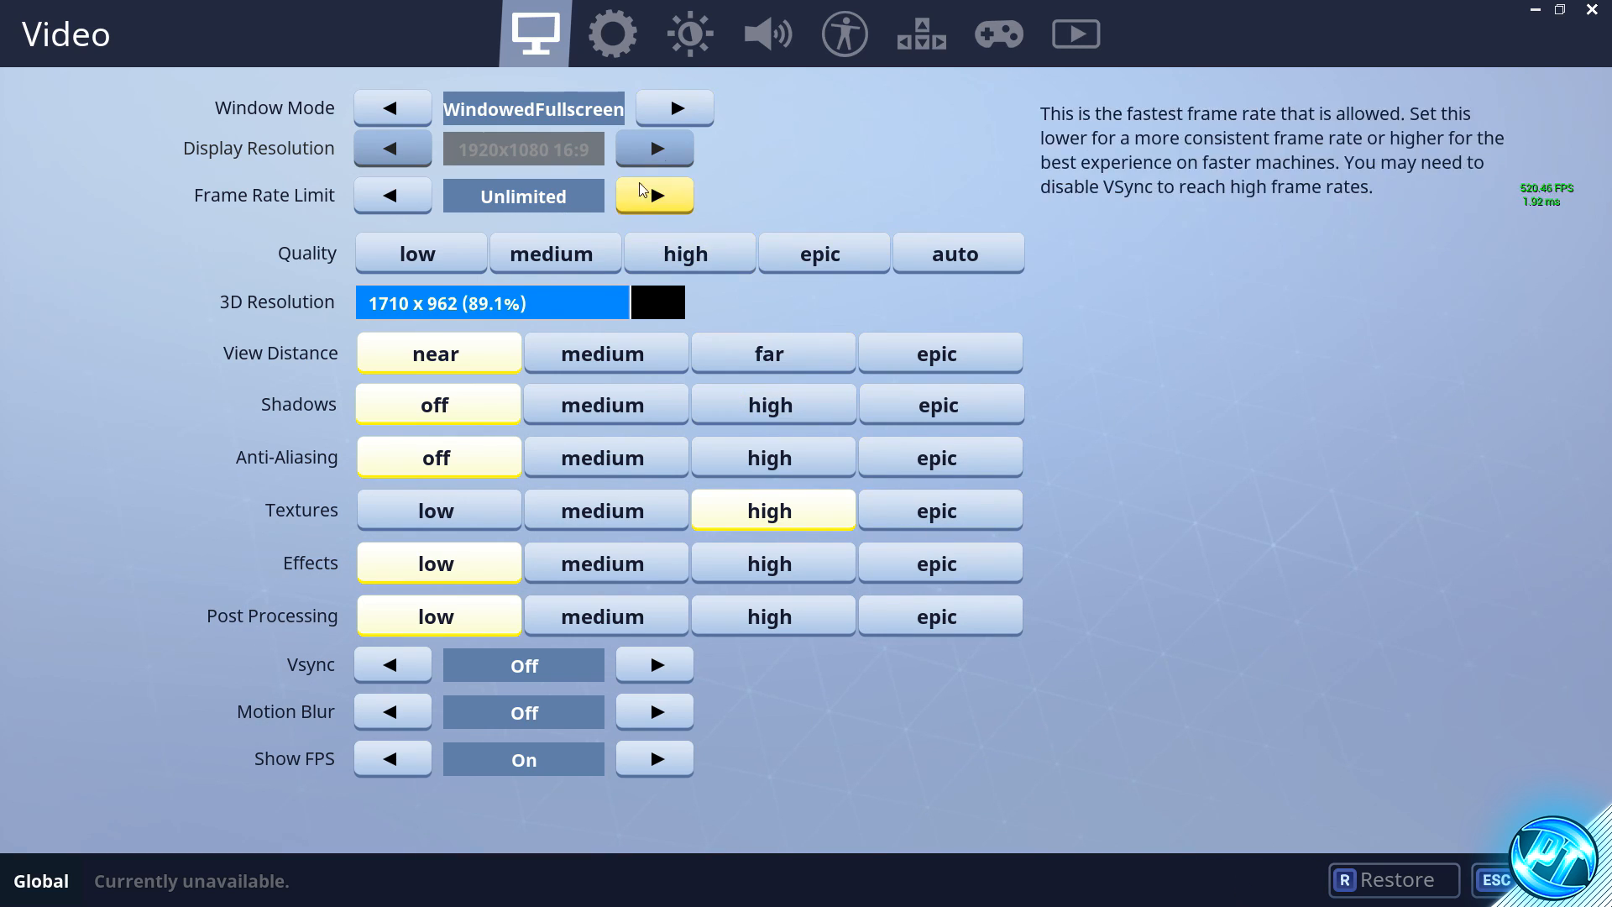
- Switch the audio Quality setting to Low and back to High
click(611, 37)
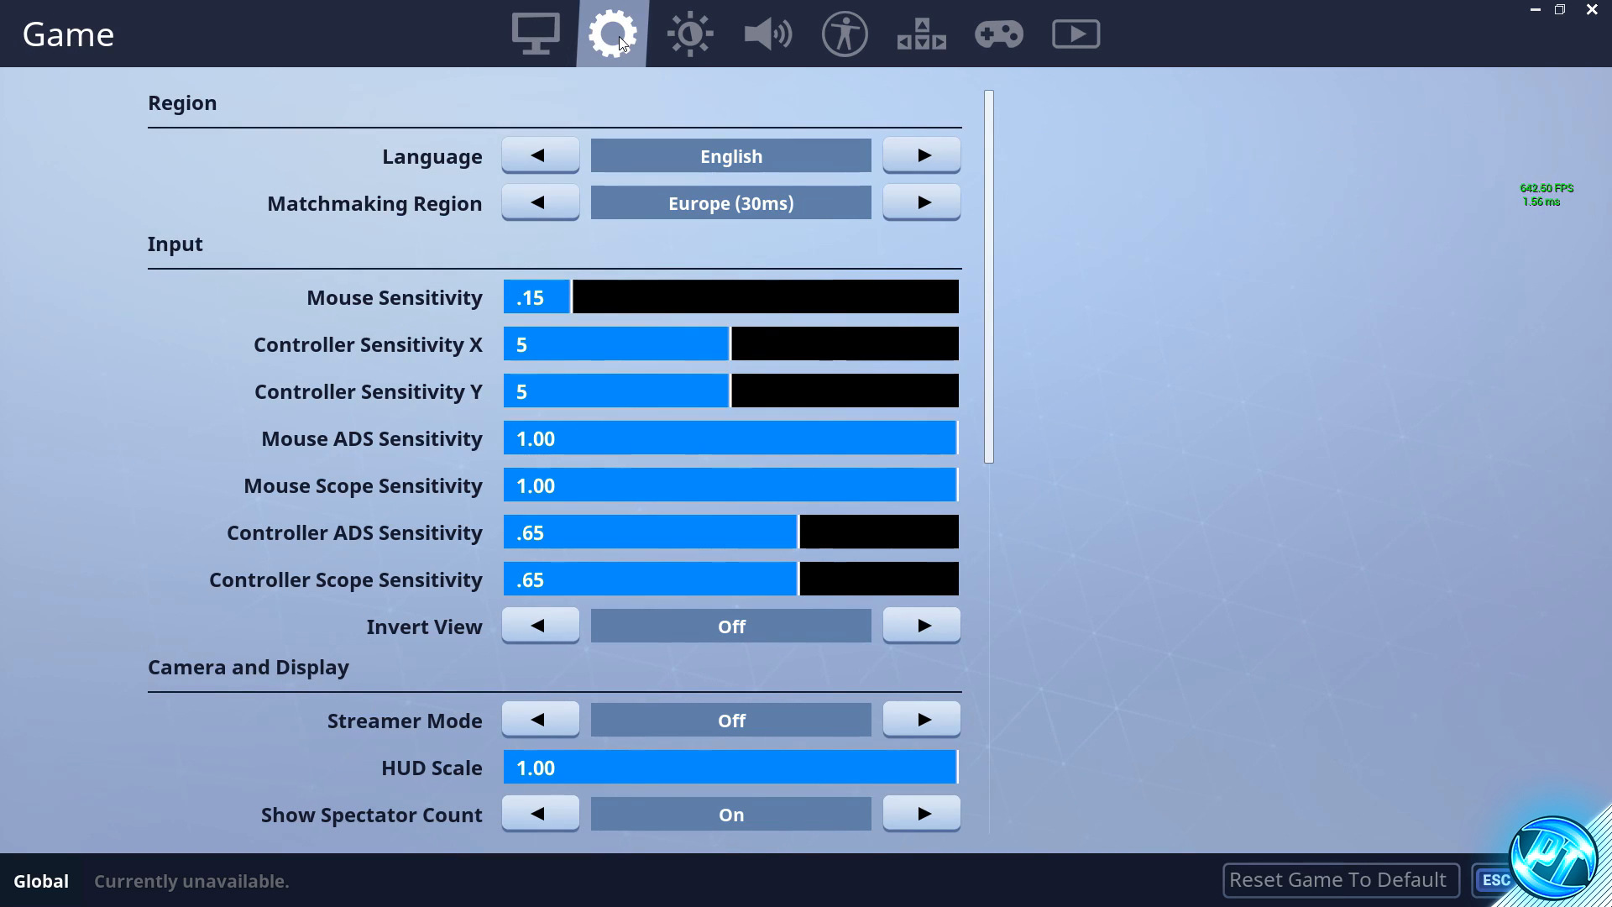
click(778, 50)
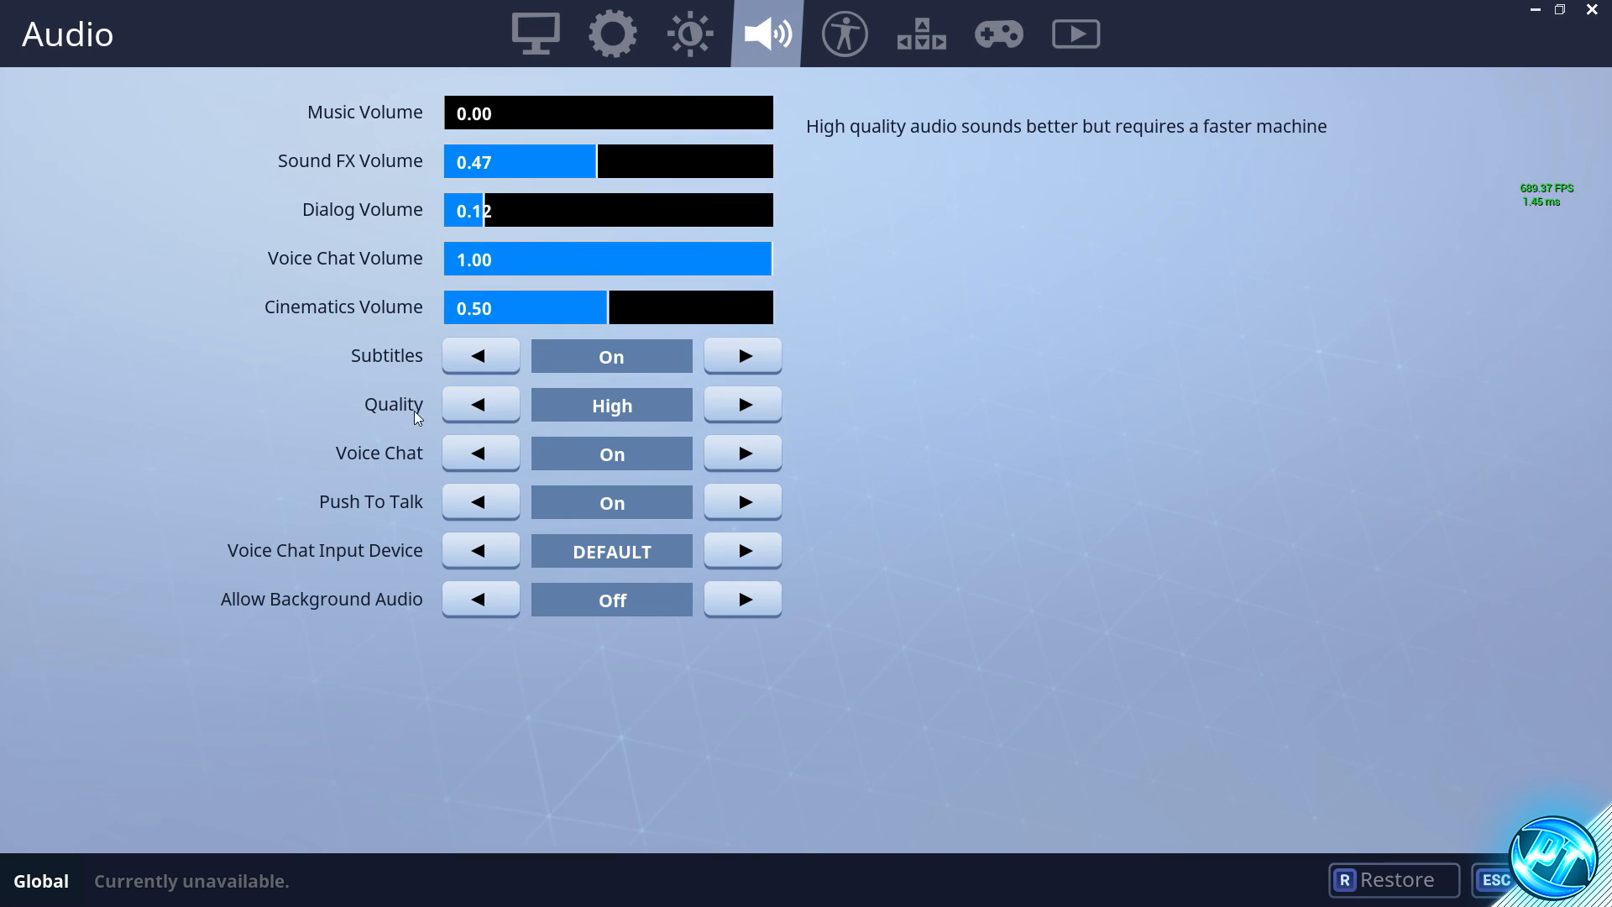
click(714, 405)
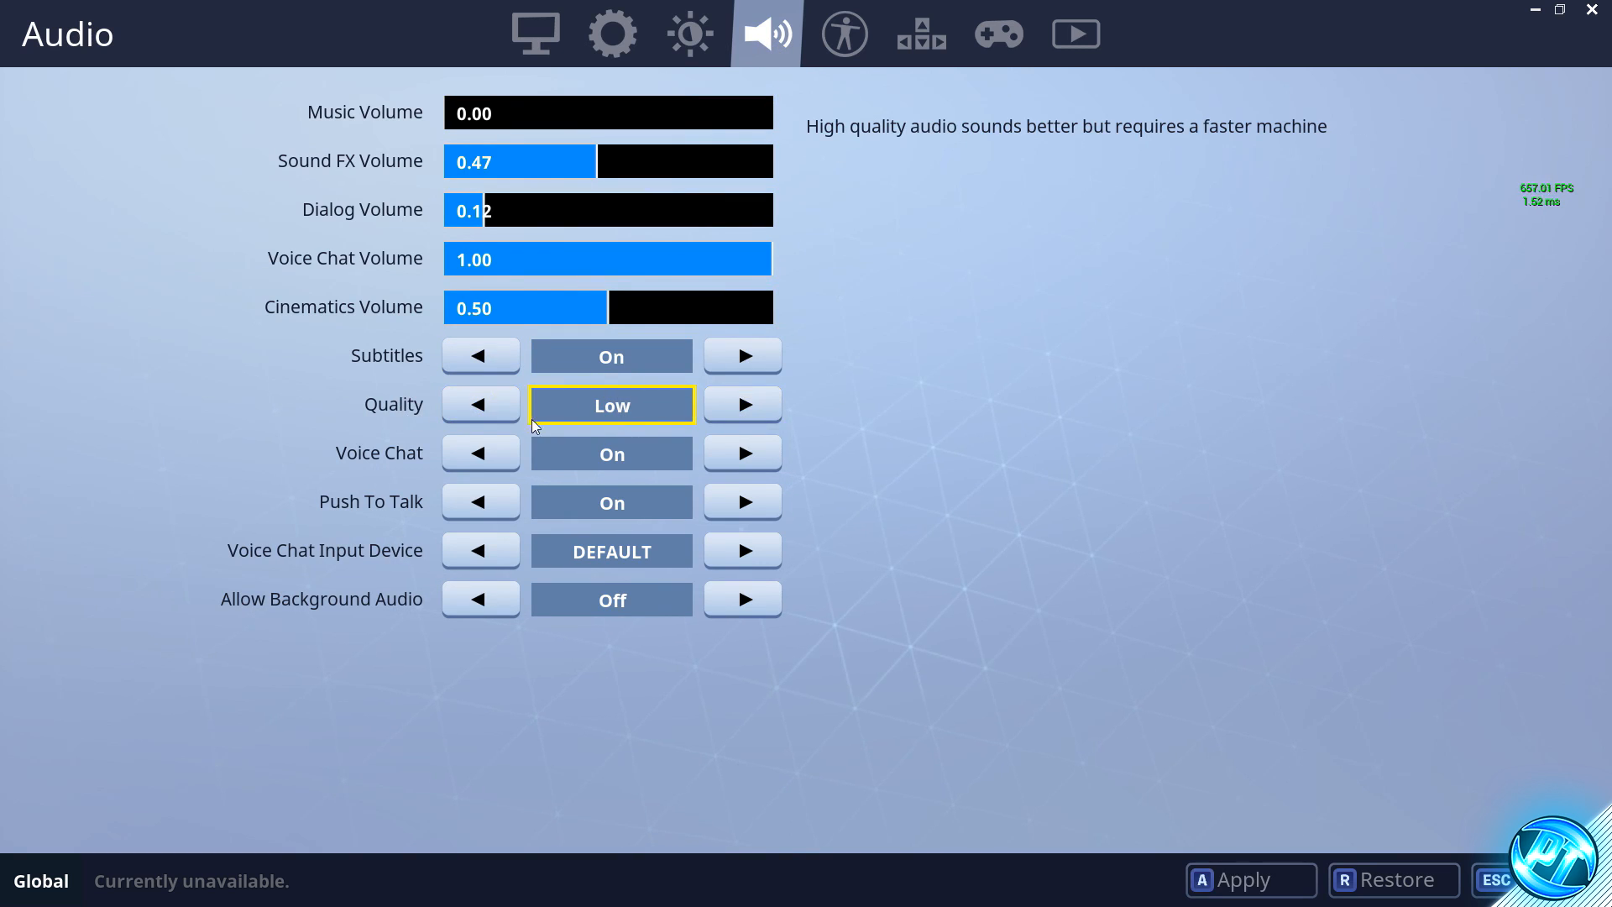
click(736, 404)
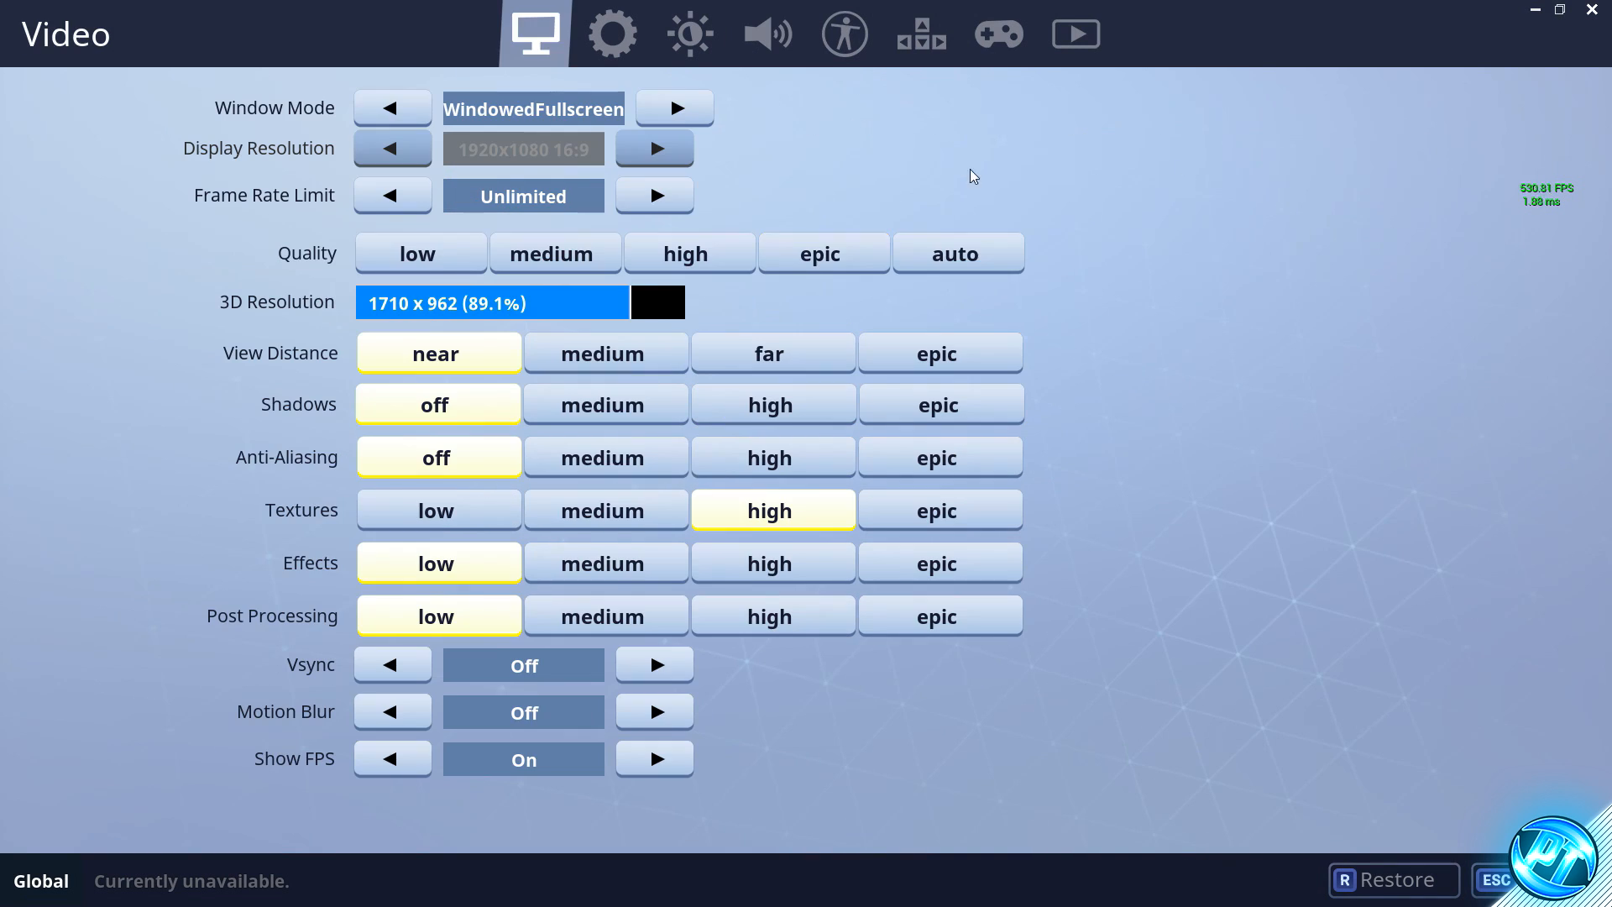
- Quit Fortnite and confirm the exit
click(1592, 19)
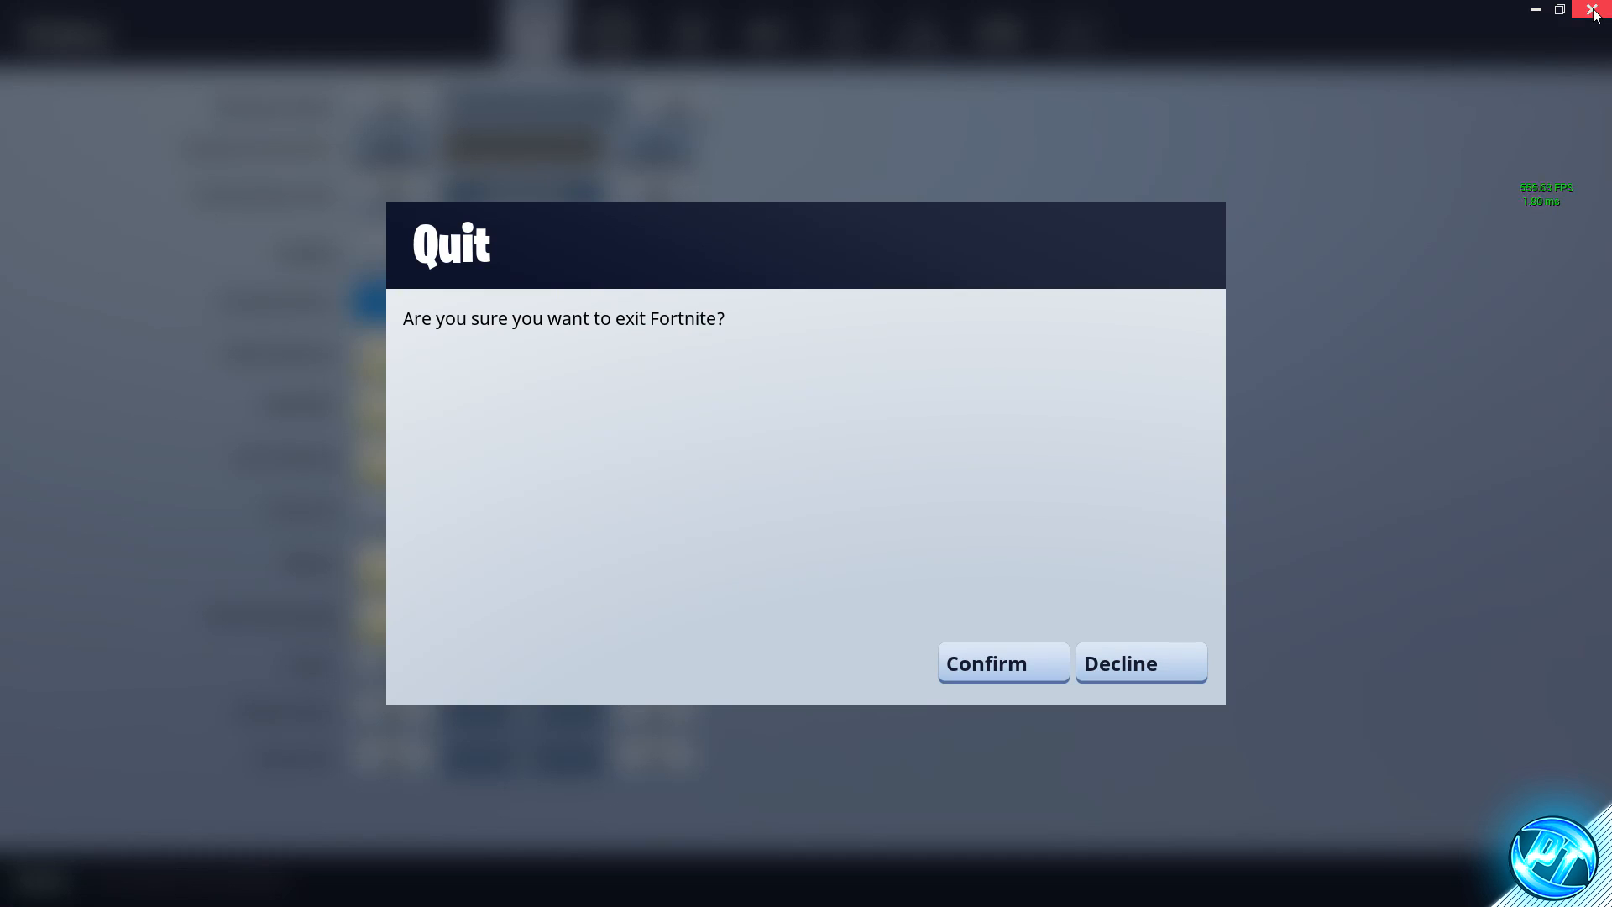
click(1018, 674)
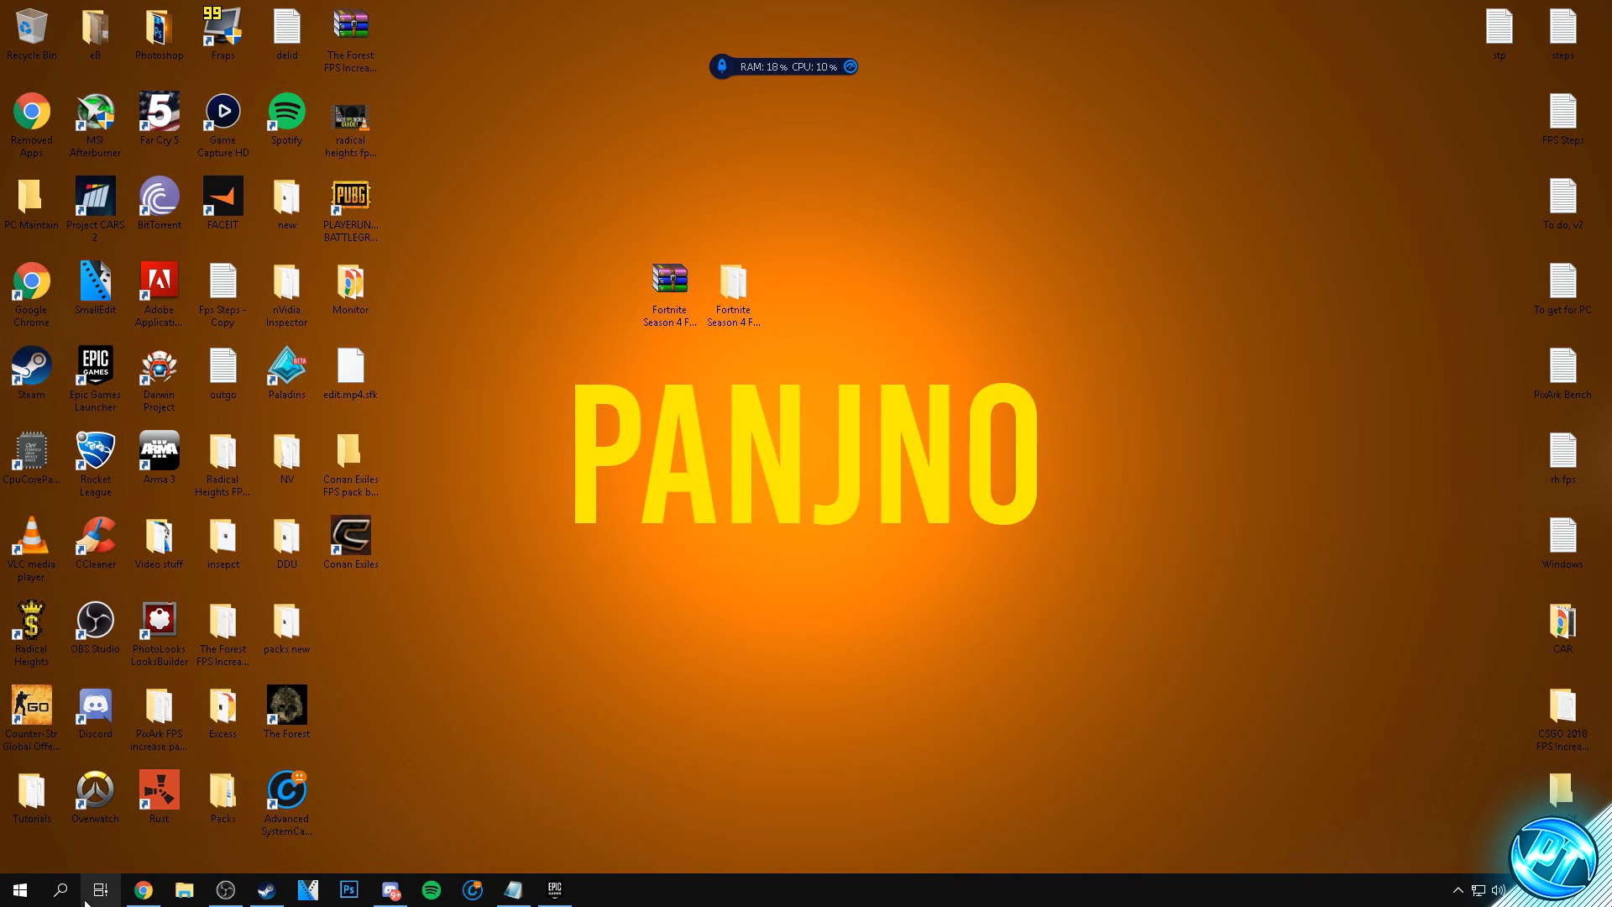
- Search Windows for "power", open the Power Options overview and show the additional power plans
click(20, 889)
text(pose)
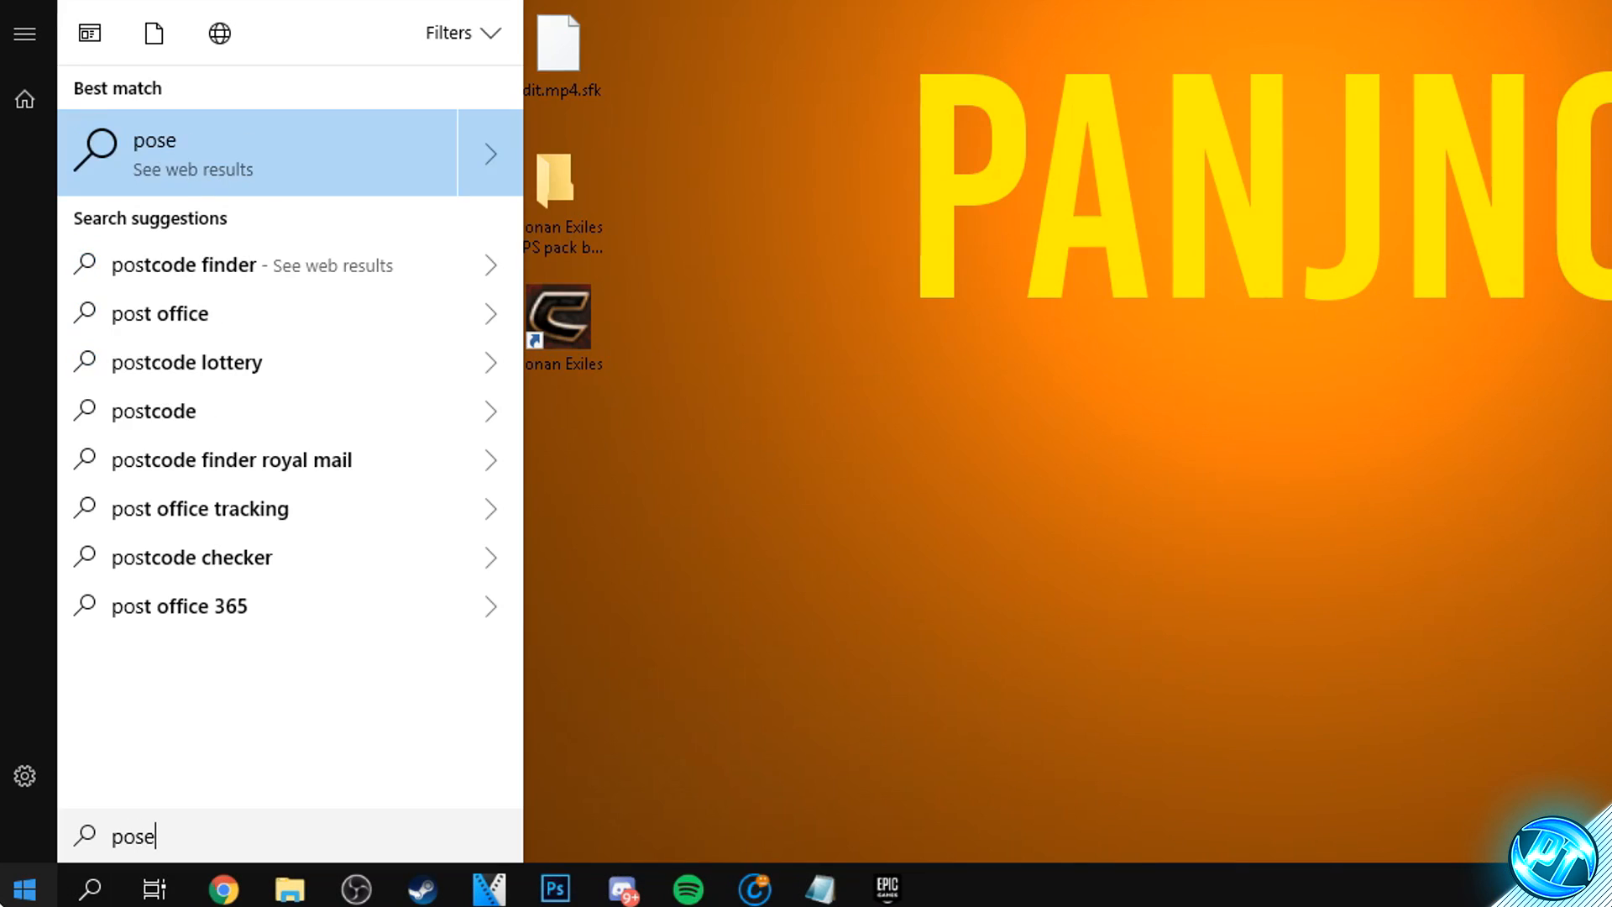
key(BackSpace)
key(BackSpace)
key(BackSpace)
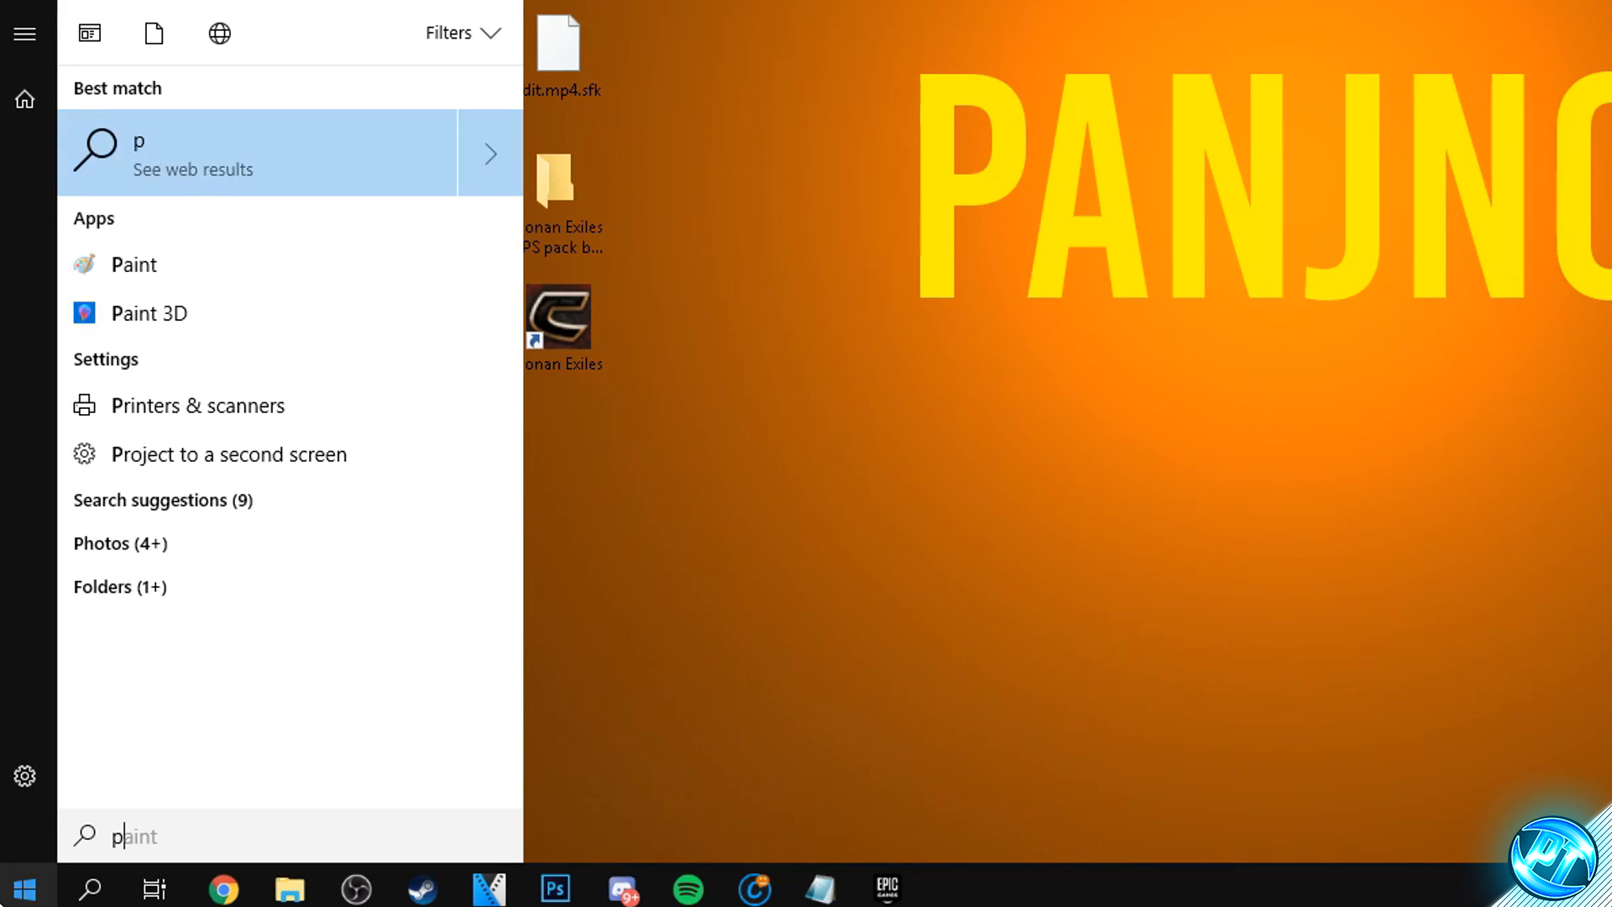
text(ower)
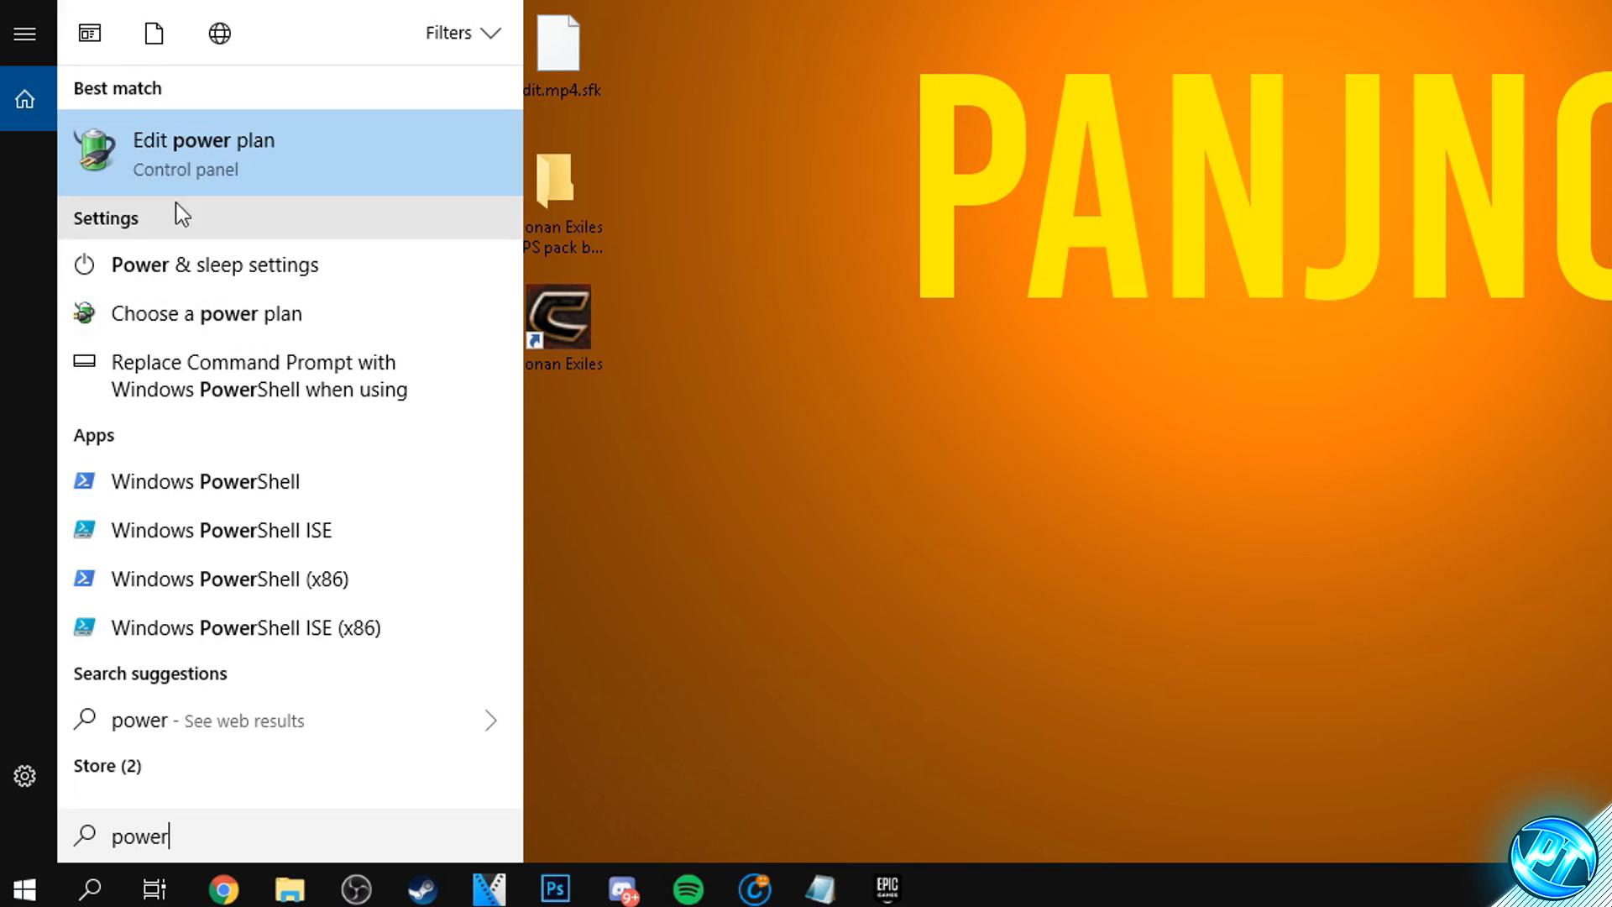
click(173, 155)
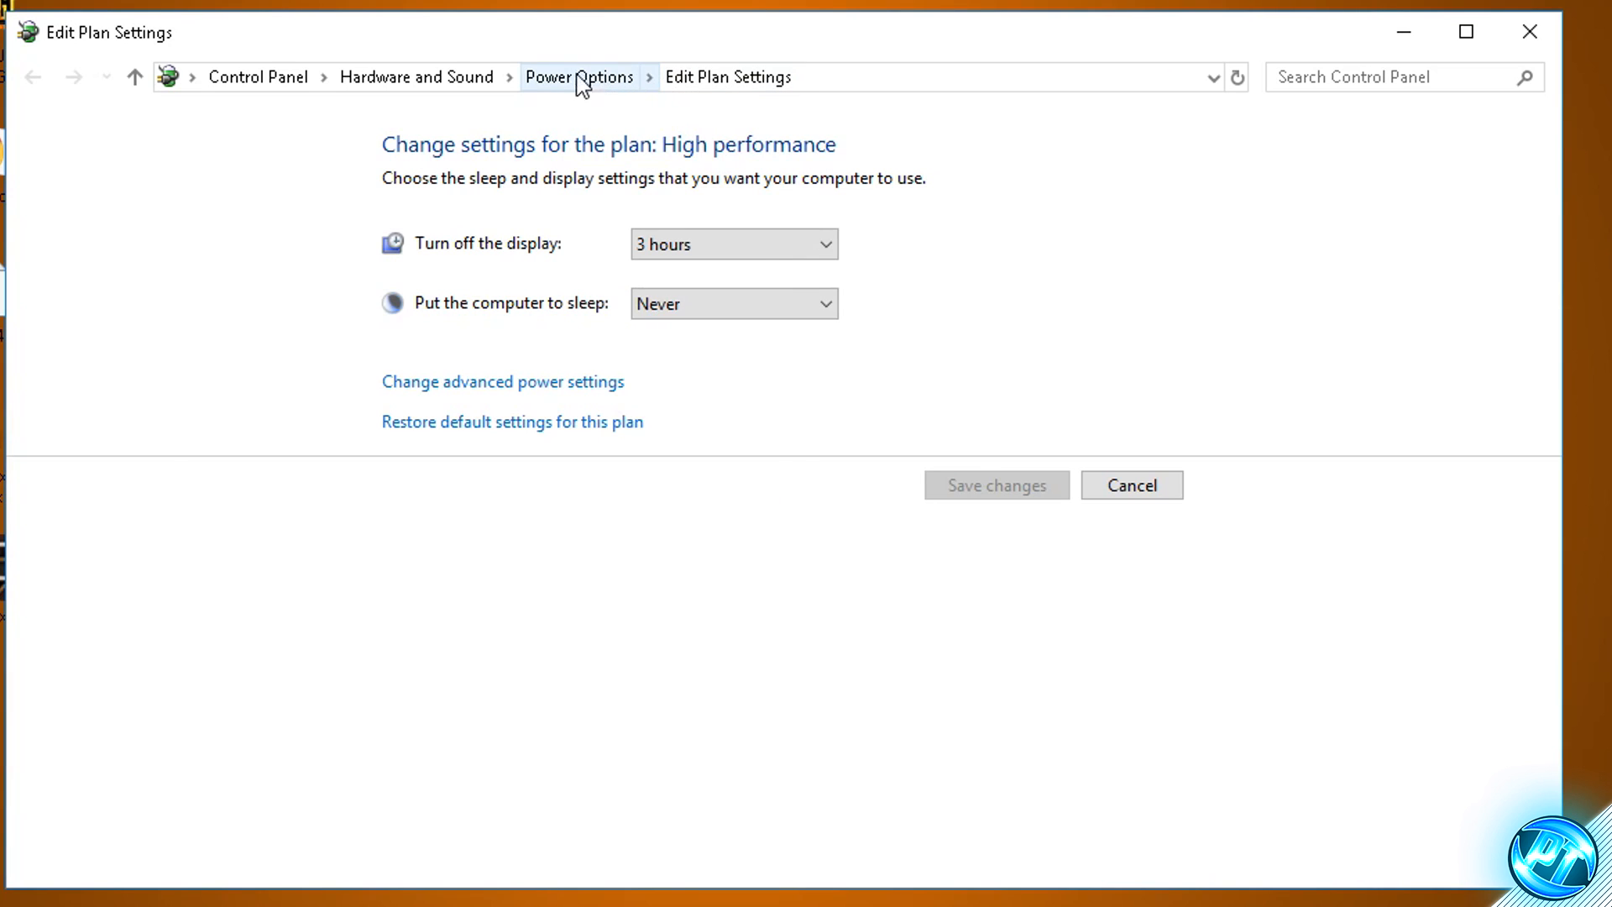
click(587, 78)
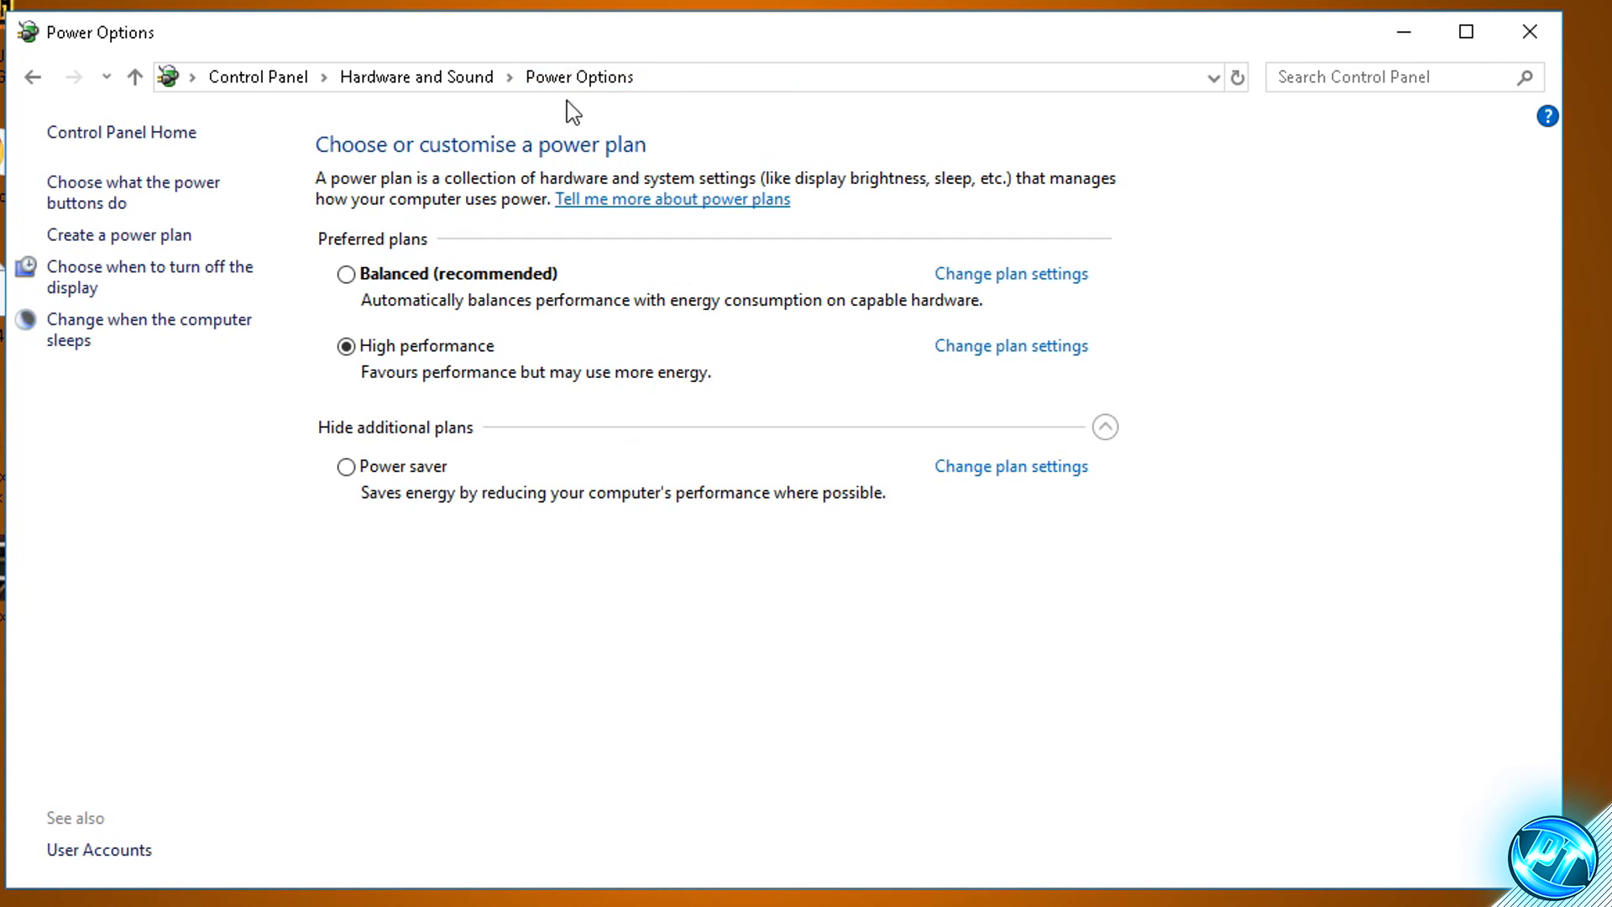
click(1103, 429)
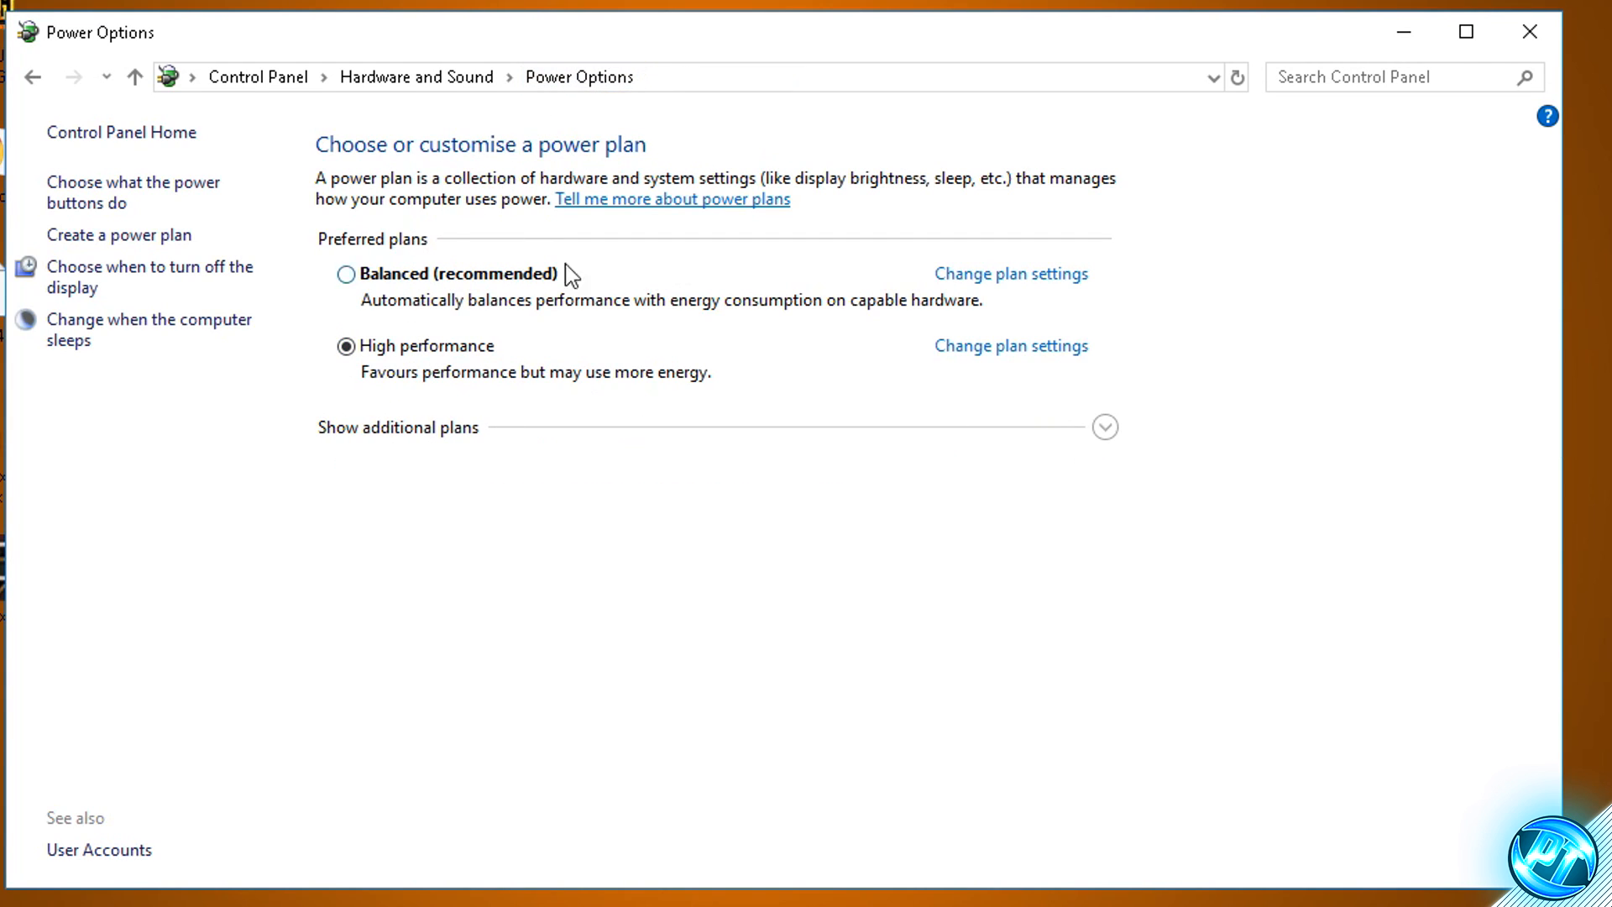
click(389, 429)
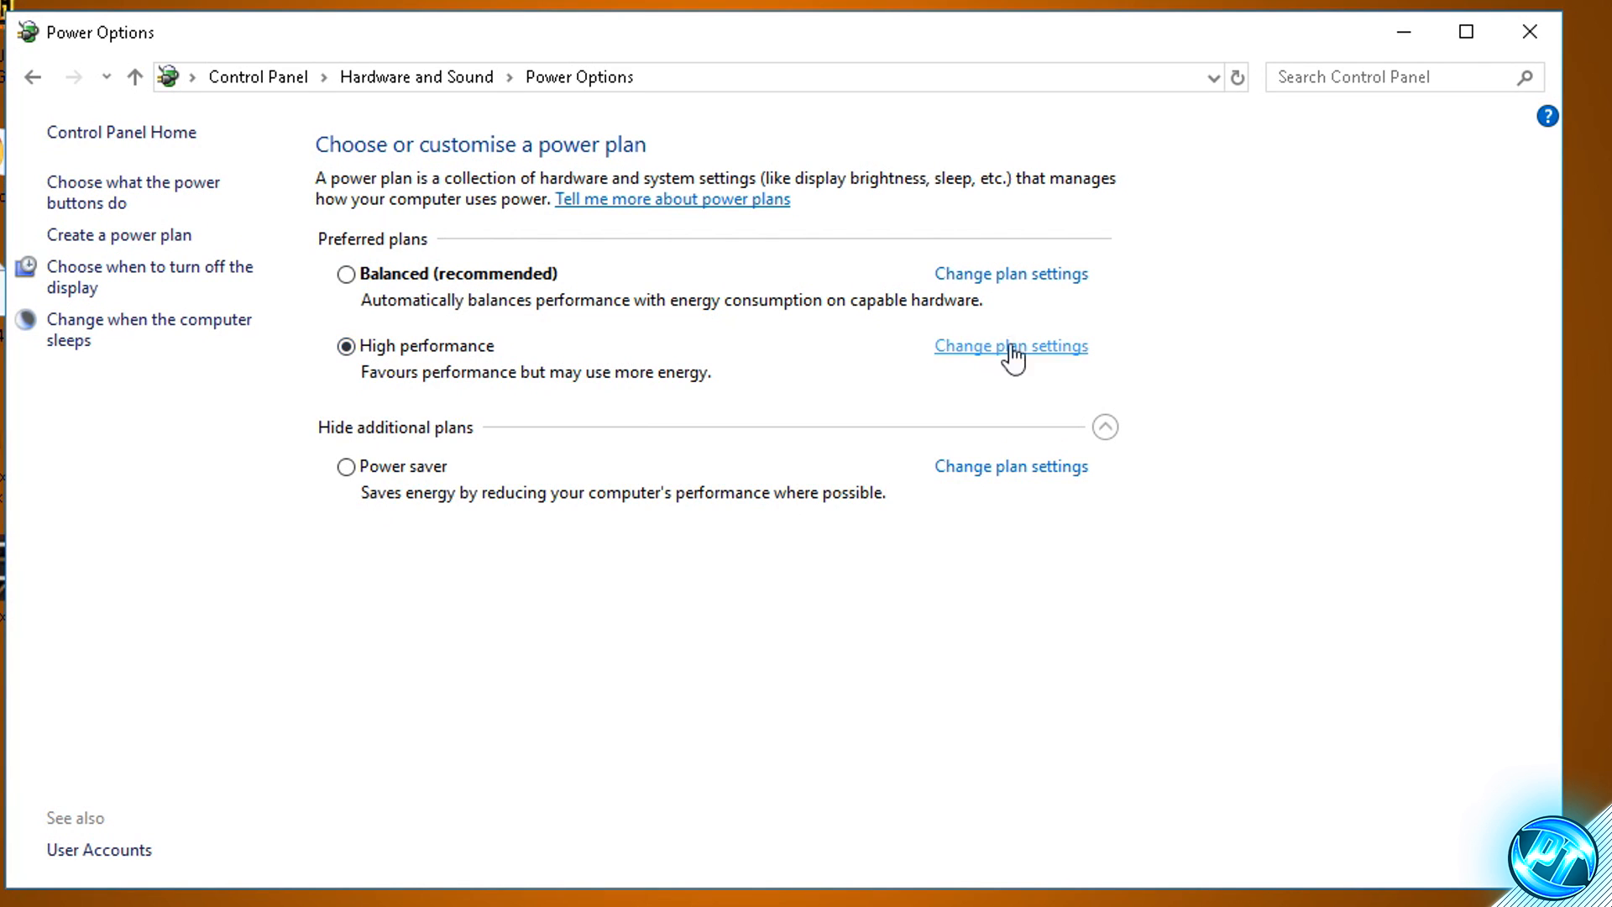
- In the High performance plan's advanced settings, set Turn off hard disk after to 0 minutes and apply it
click(1047, 361)
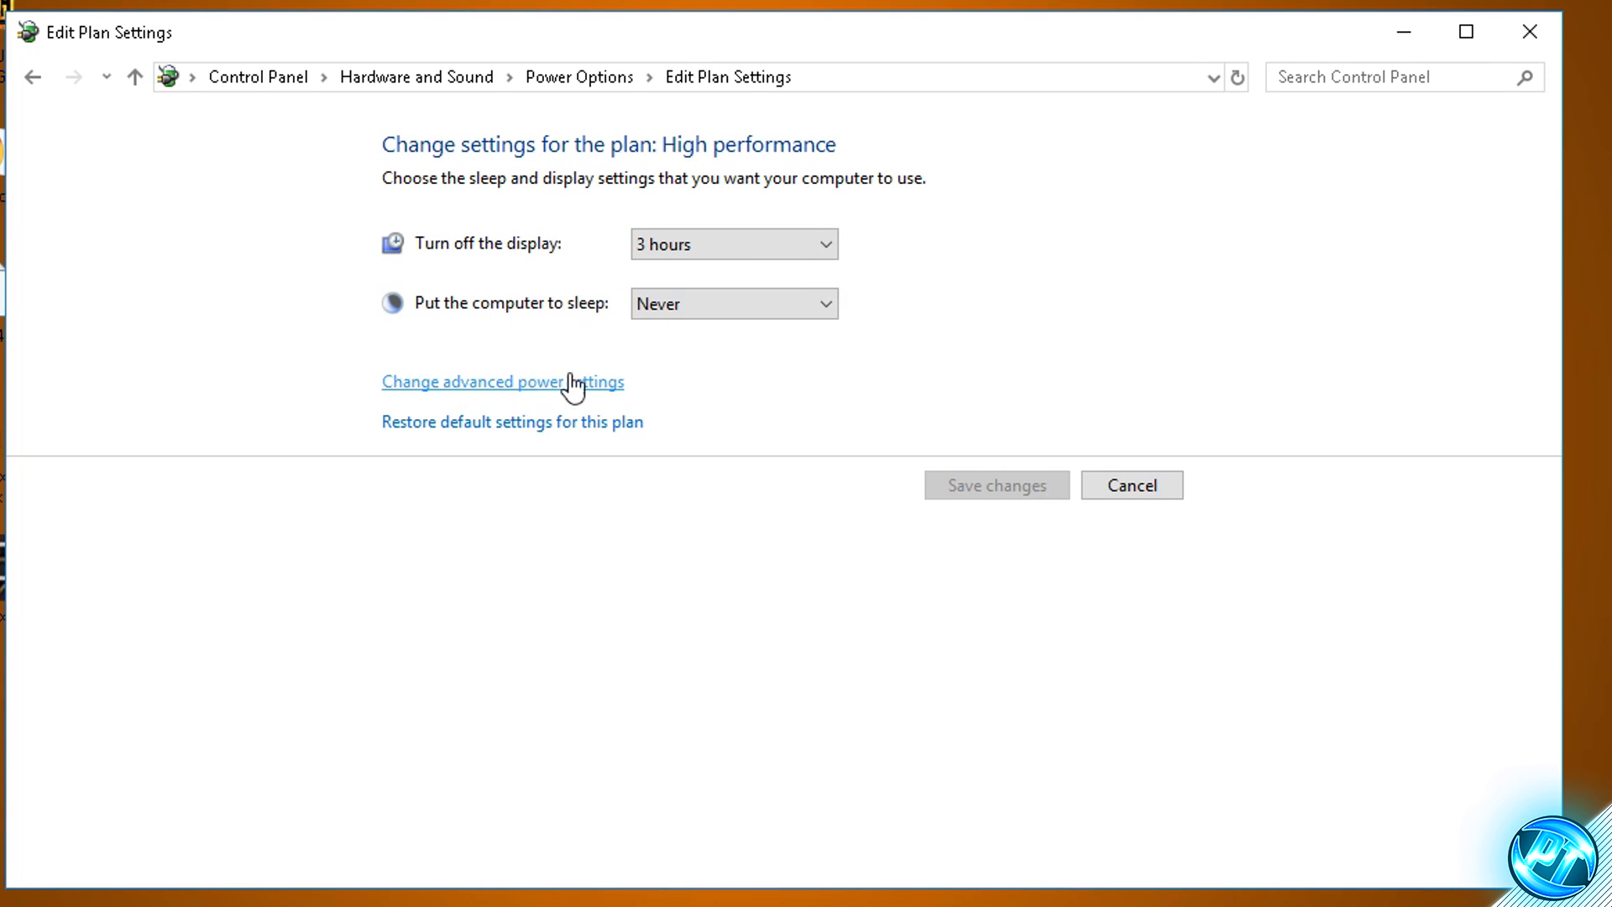
click(526, 382)
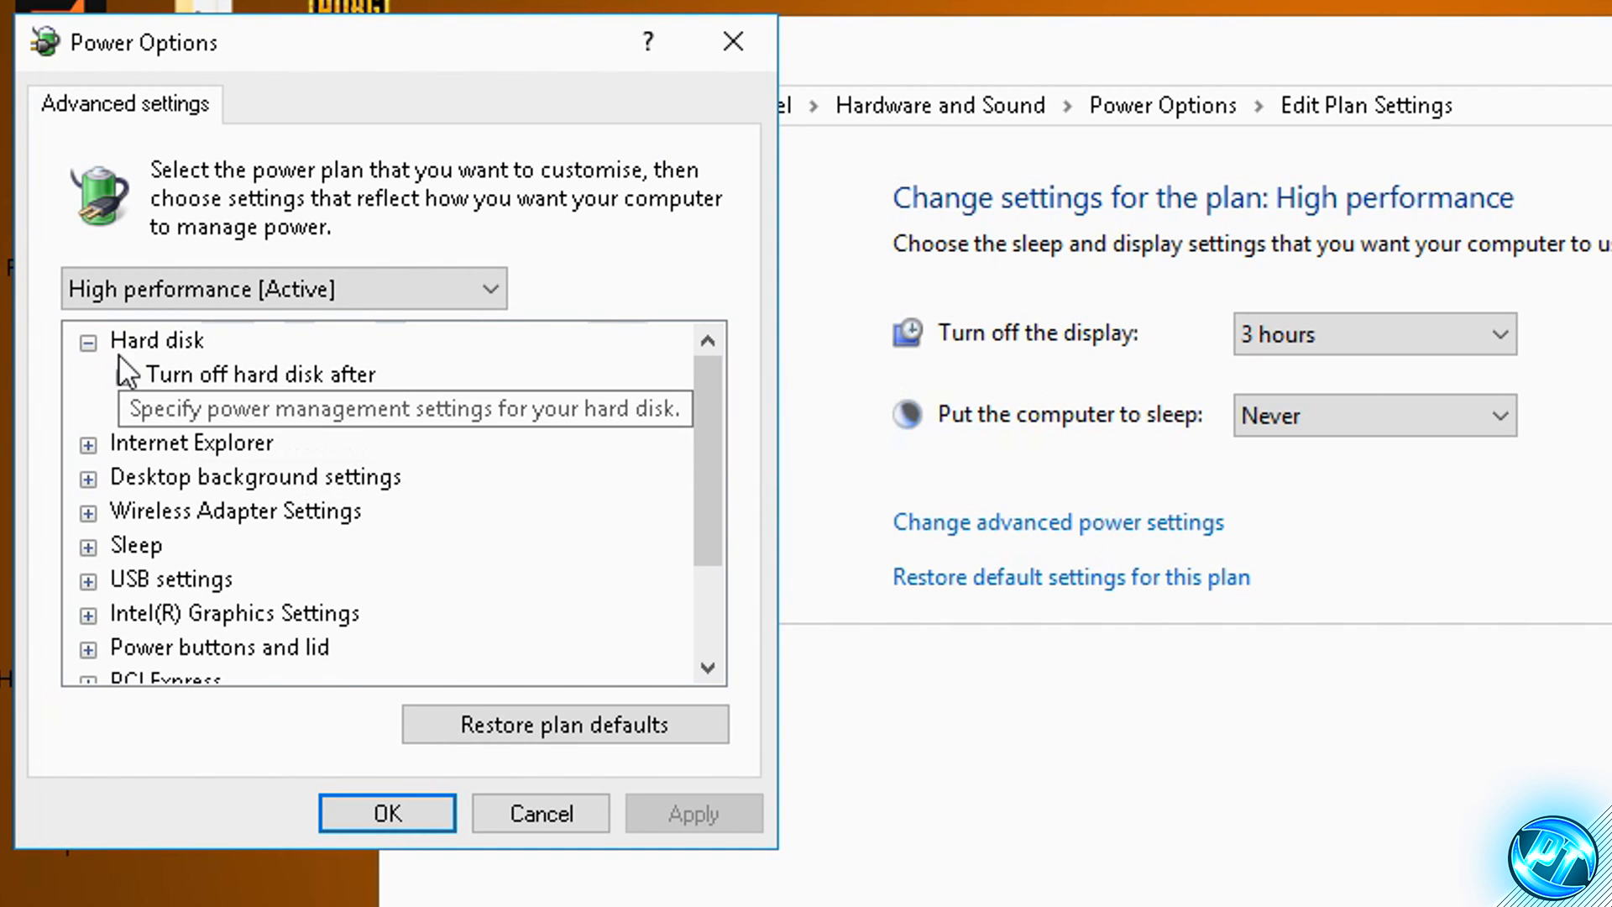
click(210, 375)
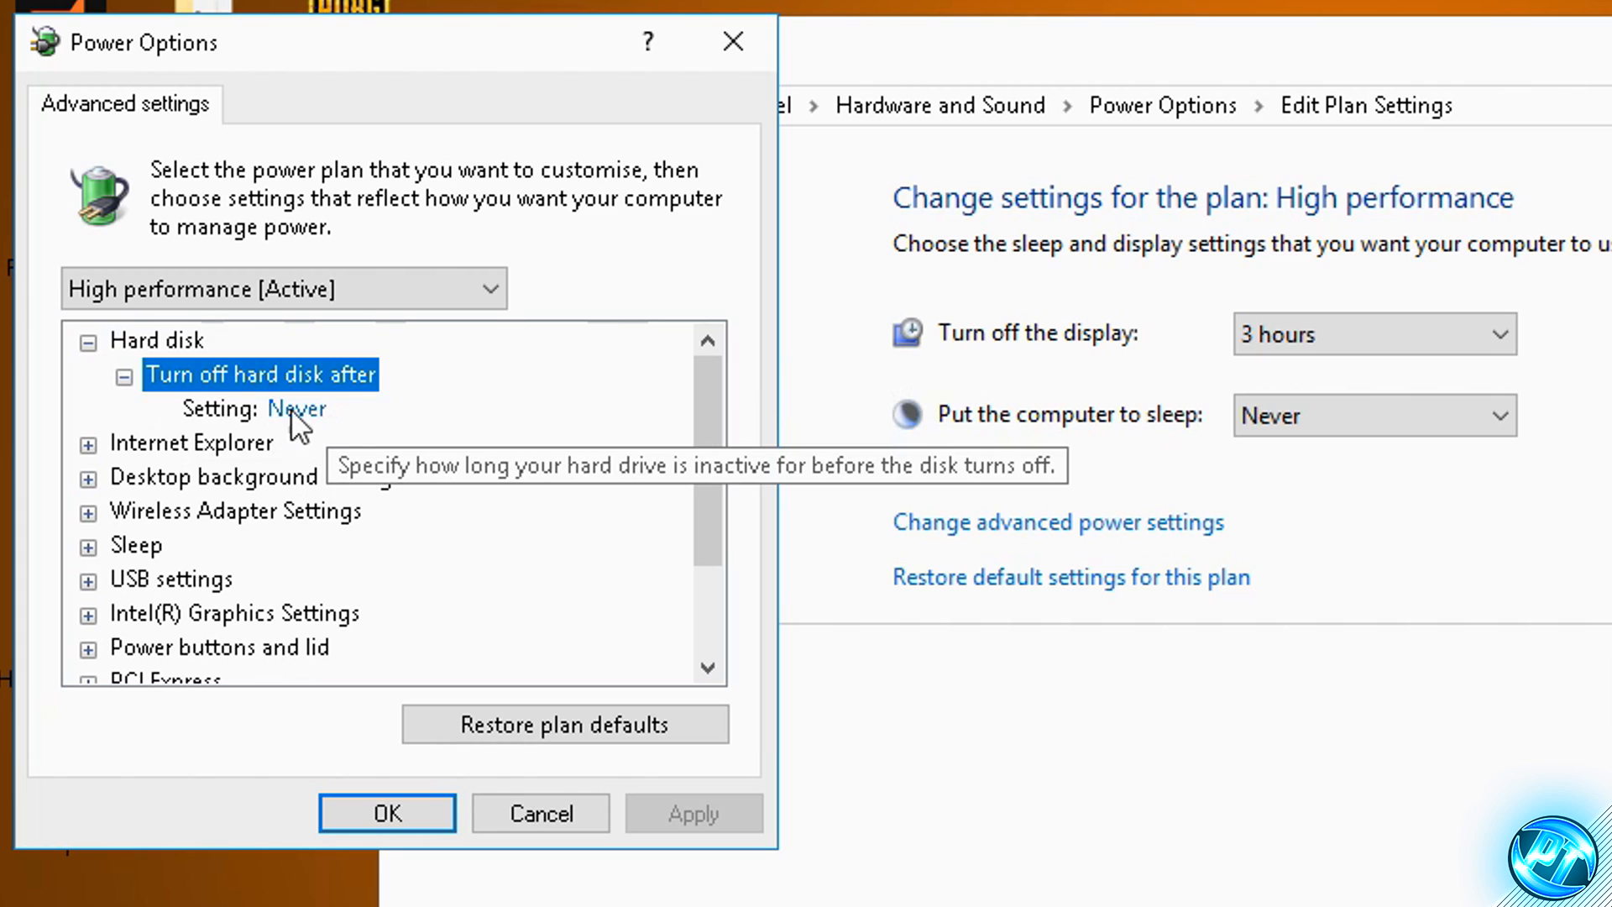
click(306, 409)
drag(398, 410, 316, 424)
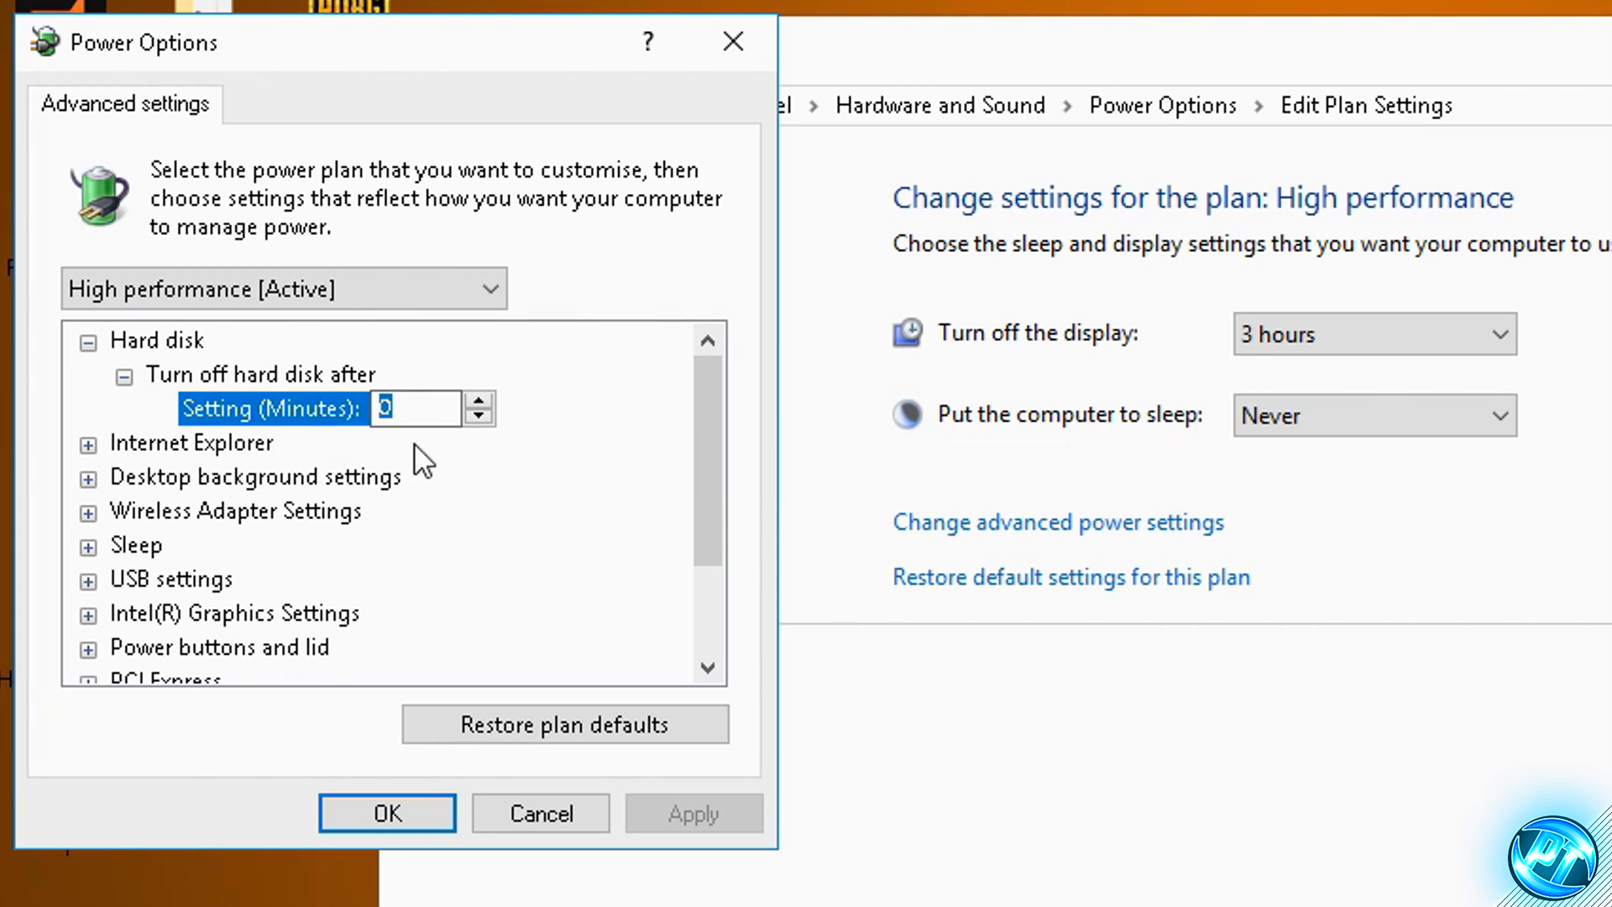
text(0)
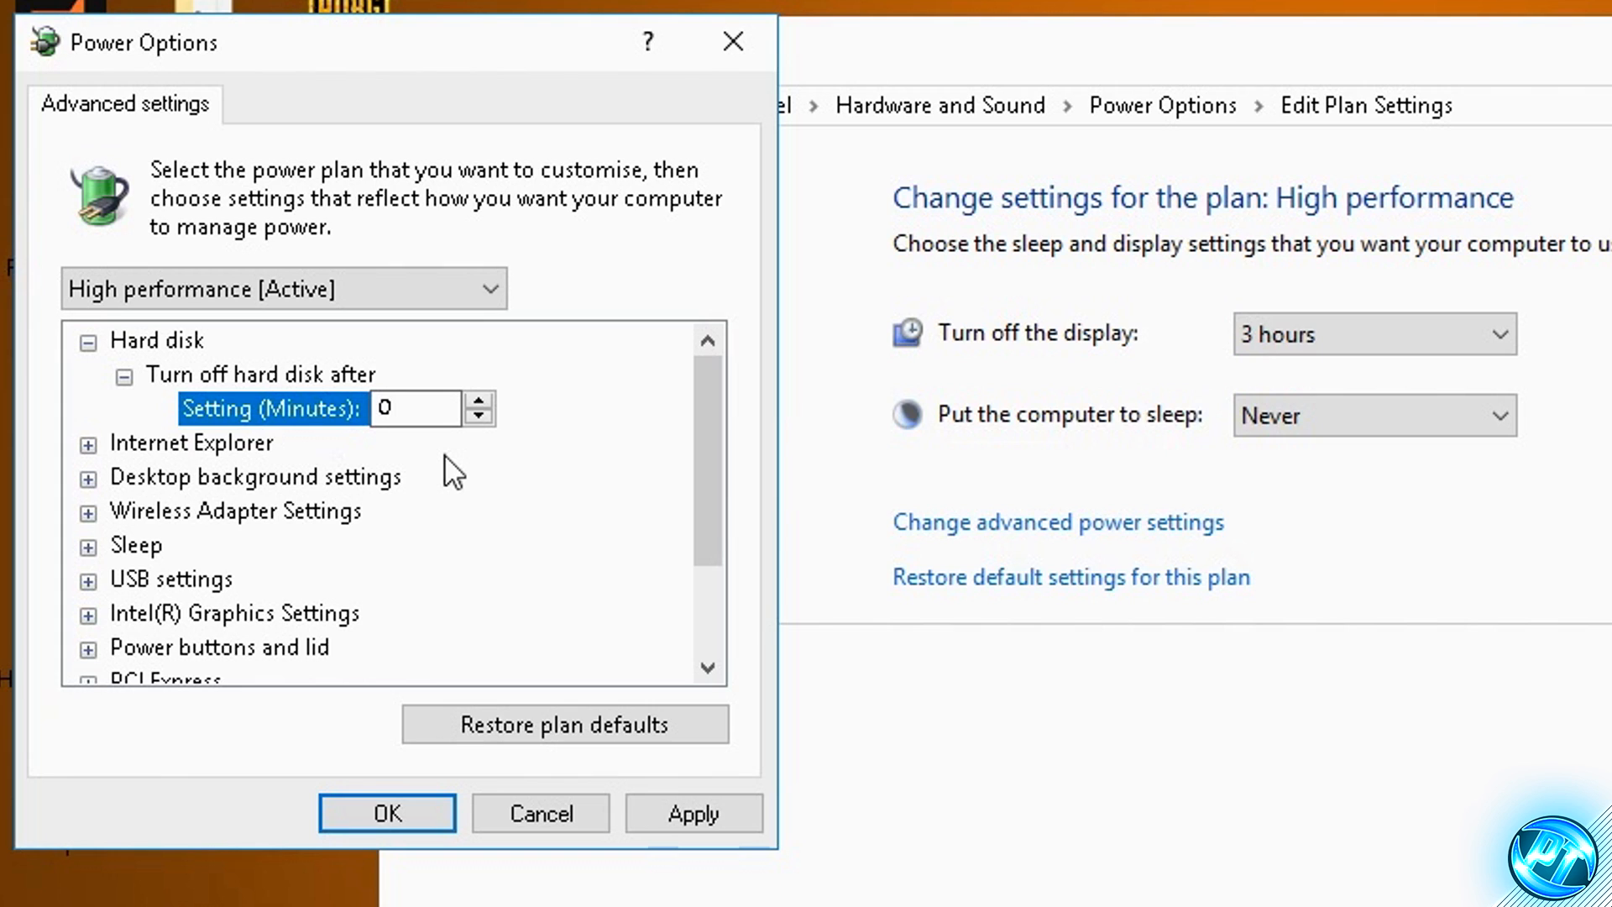
click(699, 814)
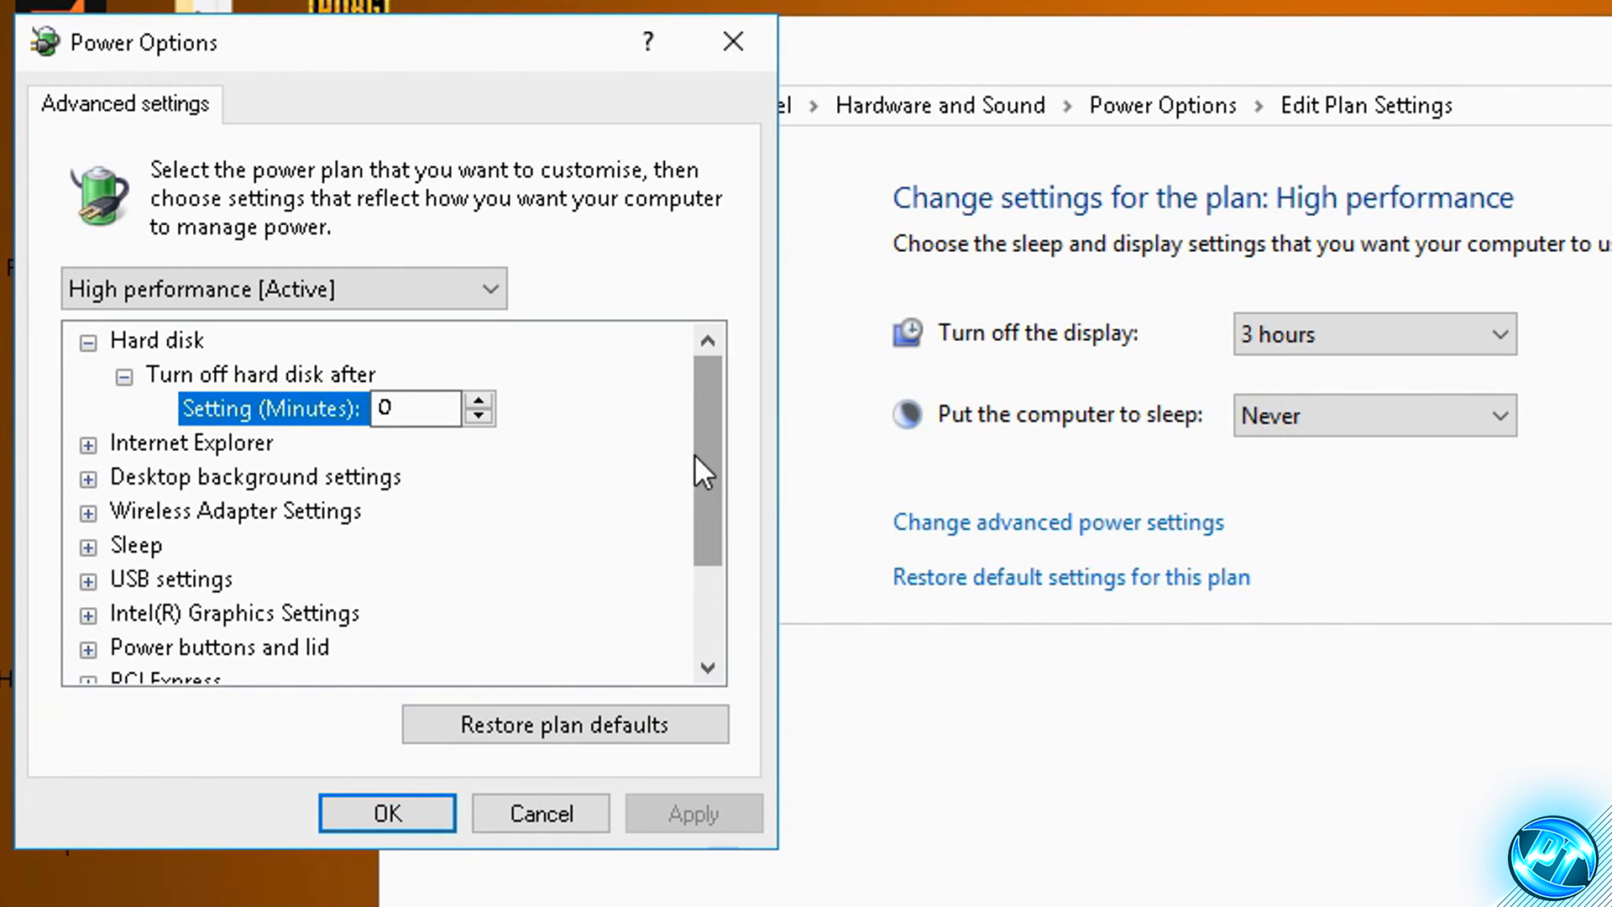
- Set the Minimum processor state to 100% under Processor power management, apply it and close the power settings
scroll(705, 458, down, 1)
drag(703, 450, 672, 555)
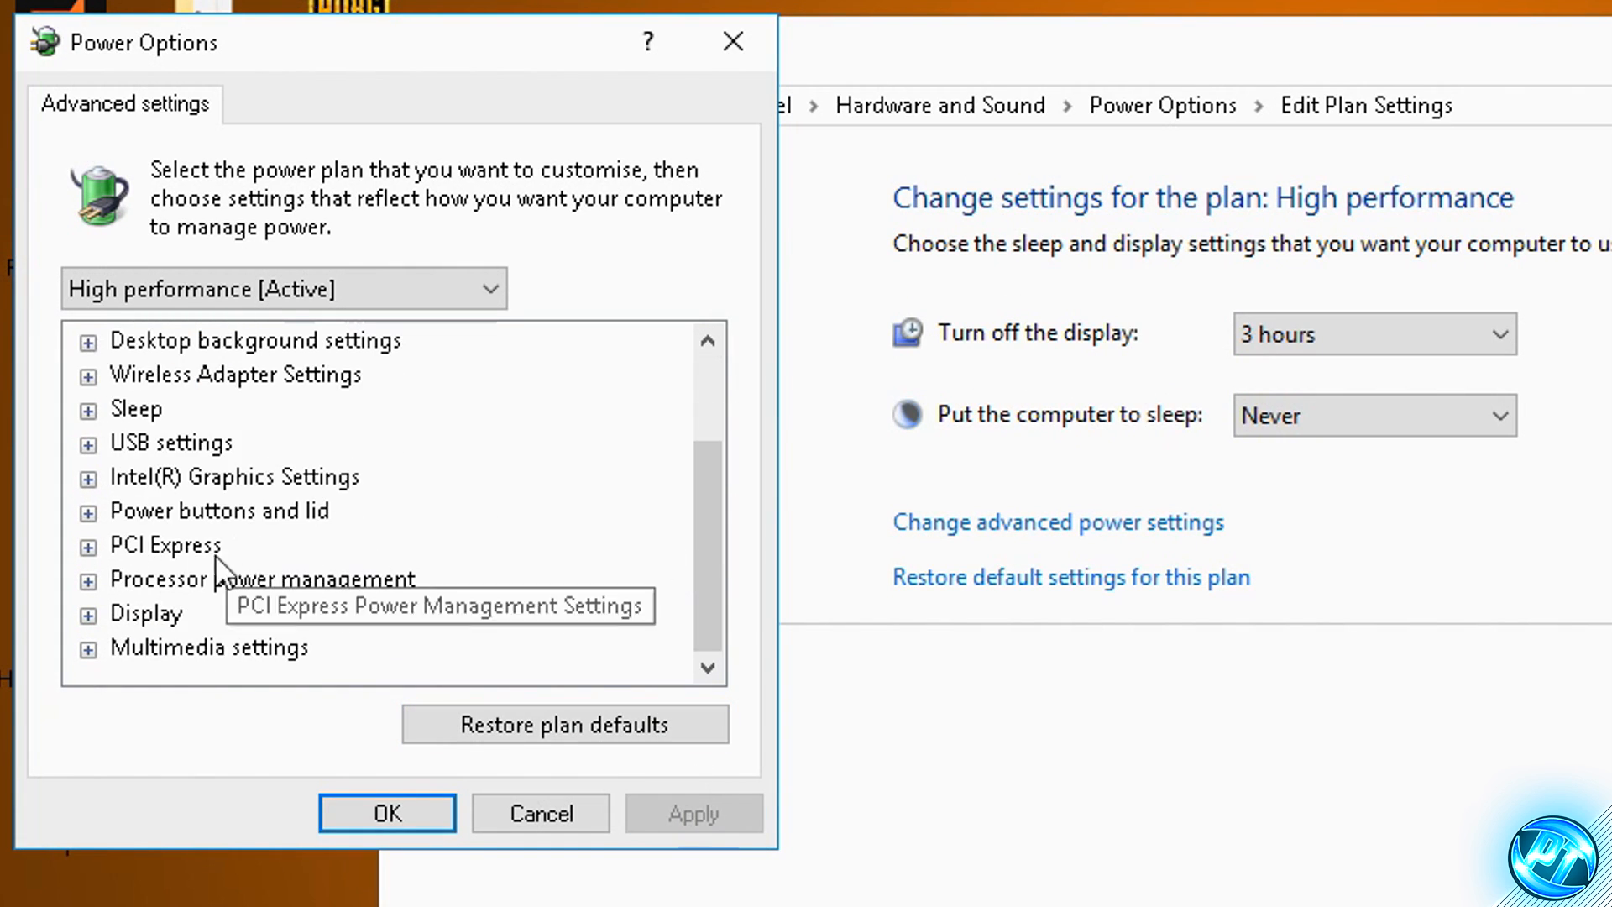
click(87, 578)
click(123, 579)
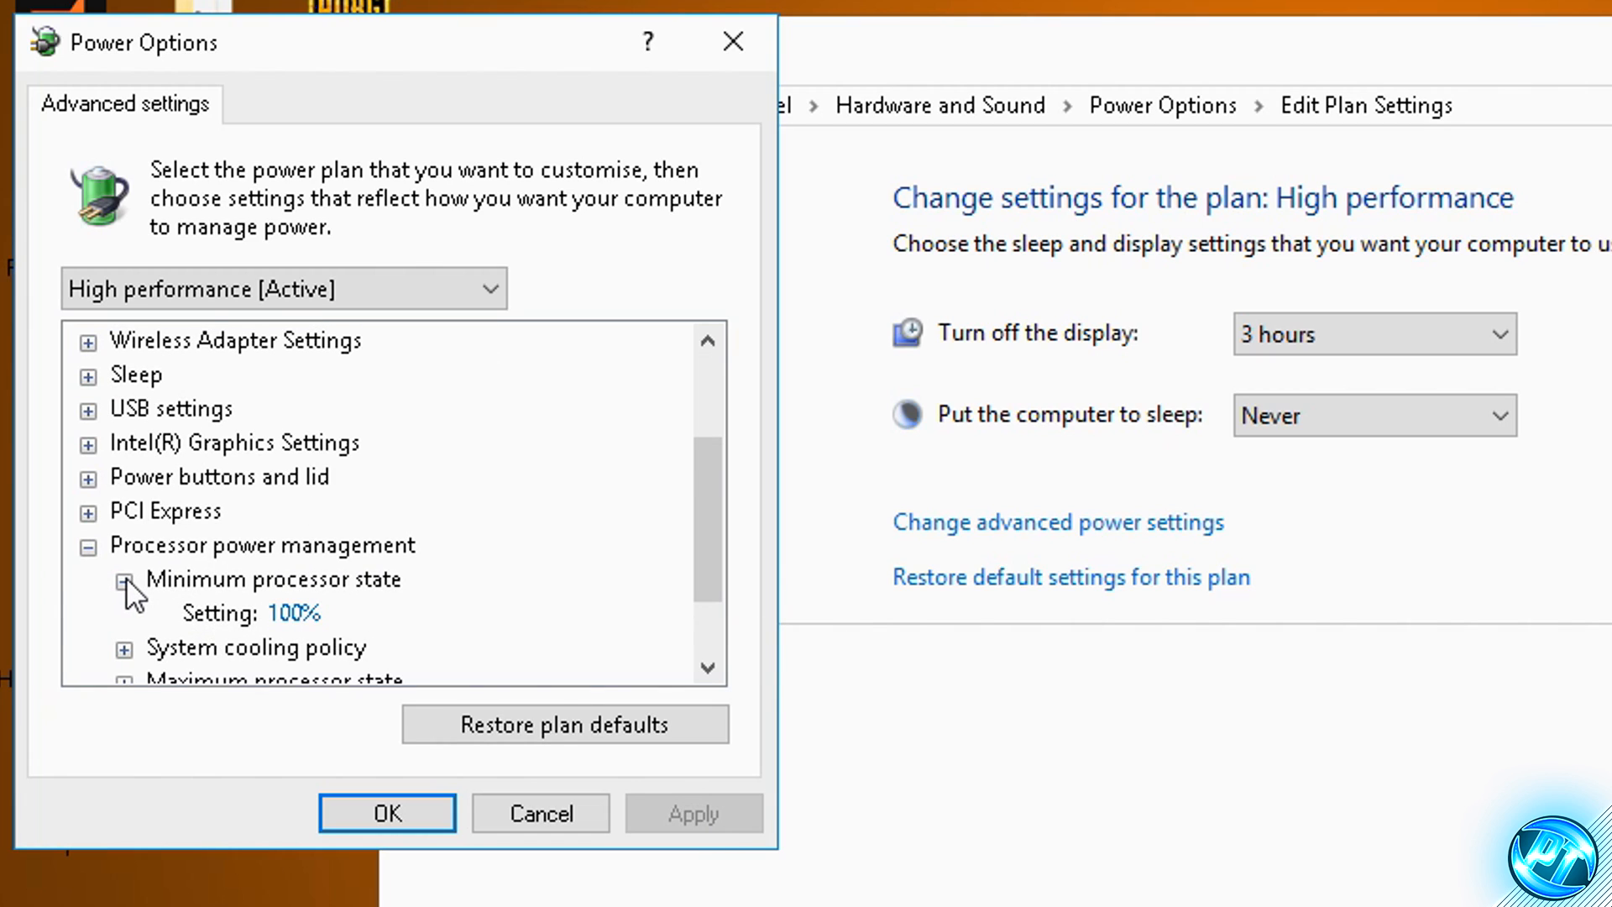
scroll(143, 571, down, 1)
click(124, 580)
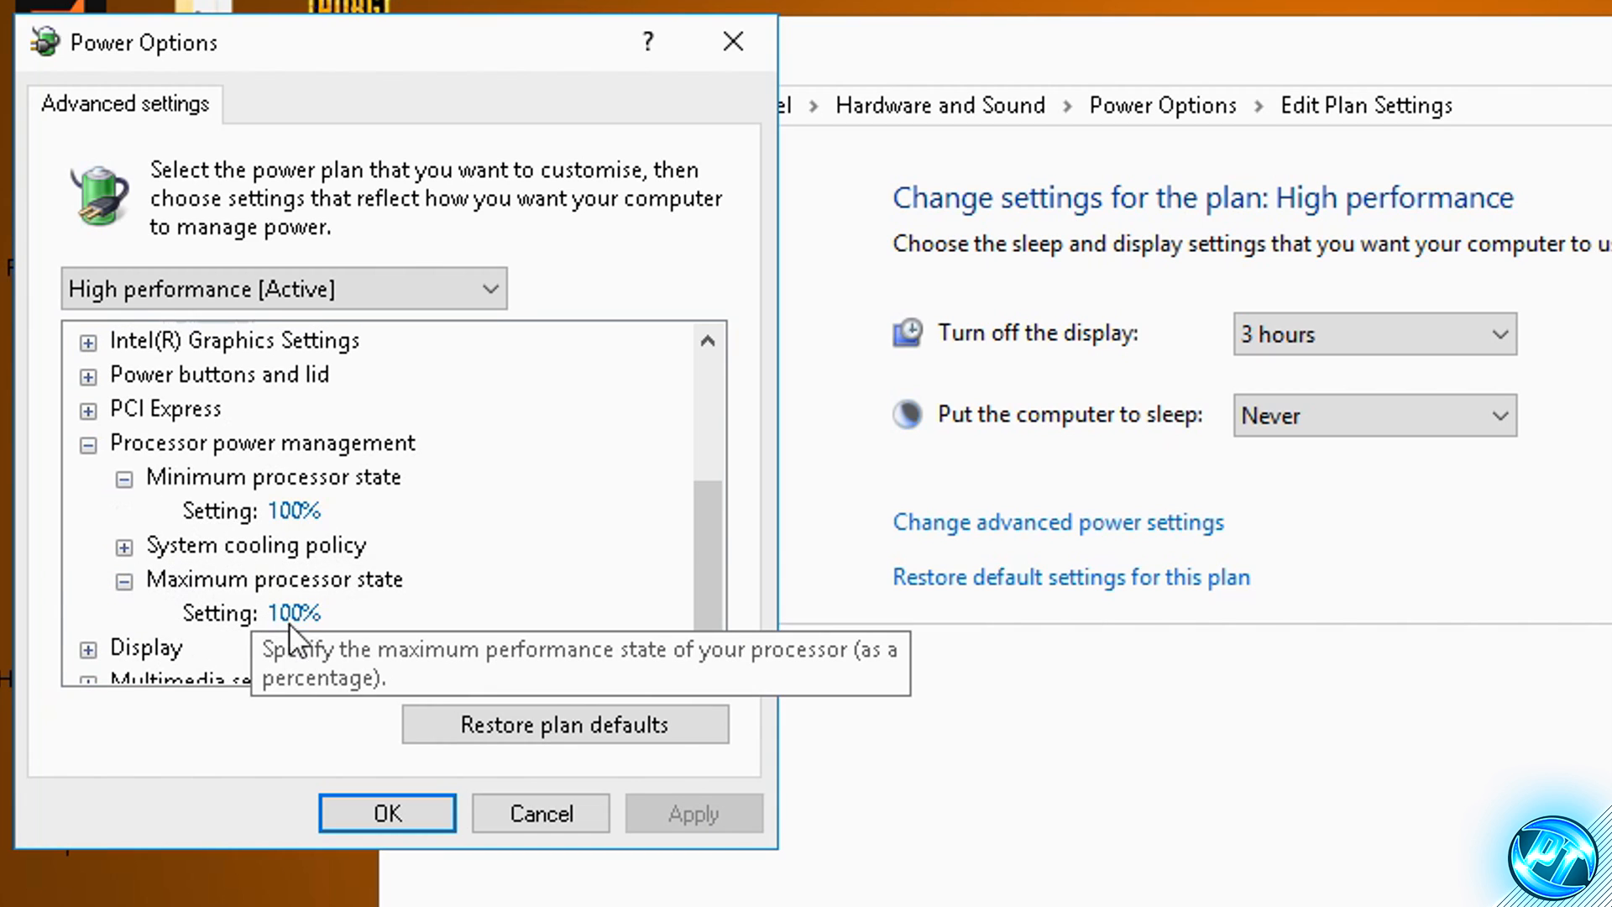
click(294, 510)
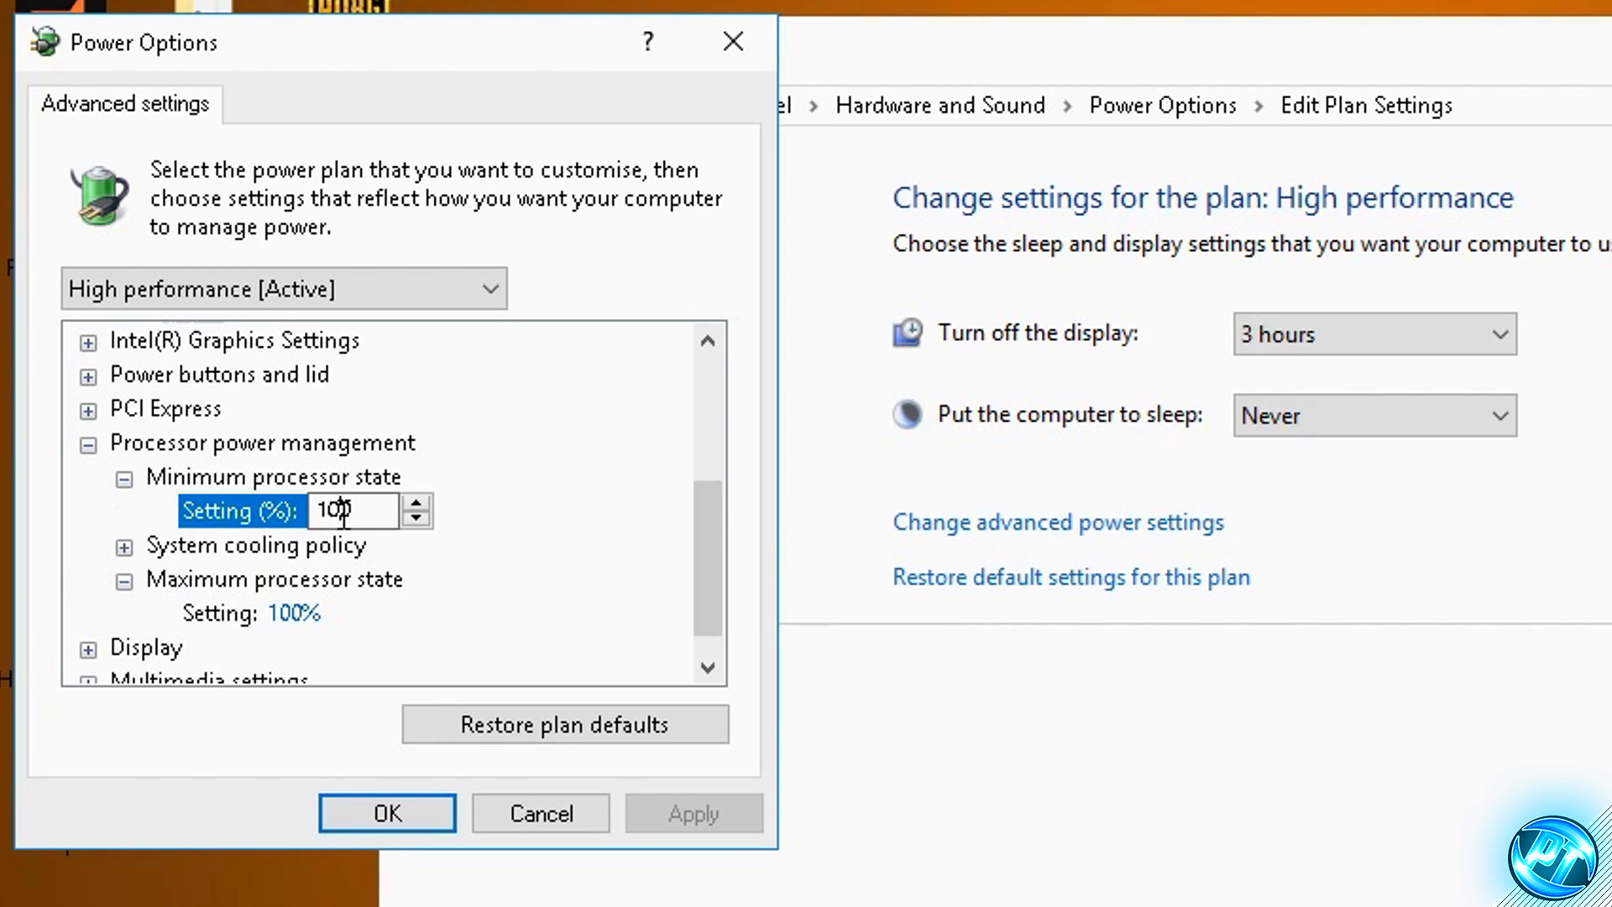
double_click(344, 510)
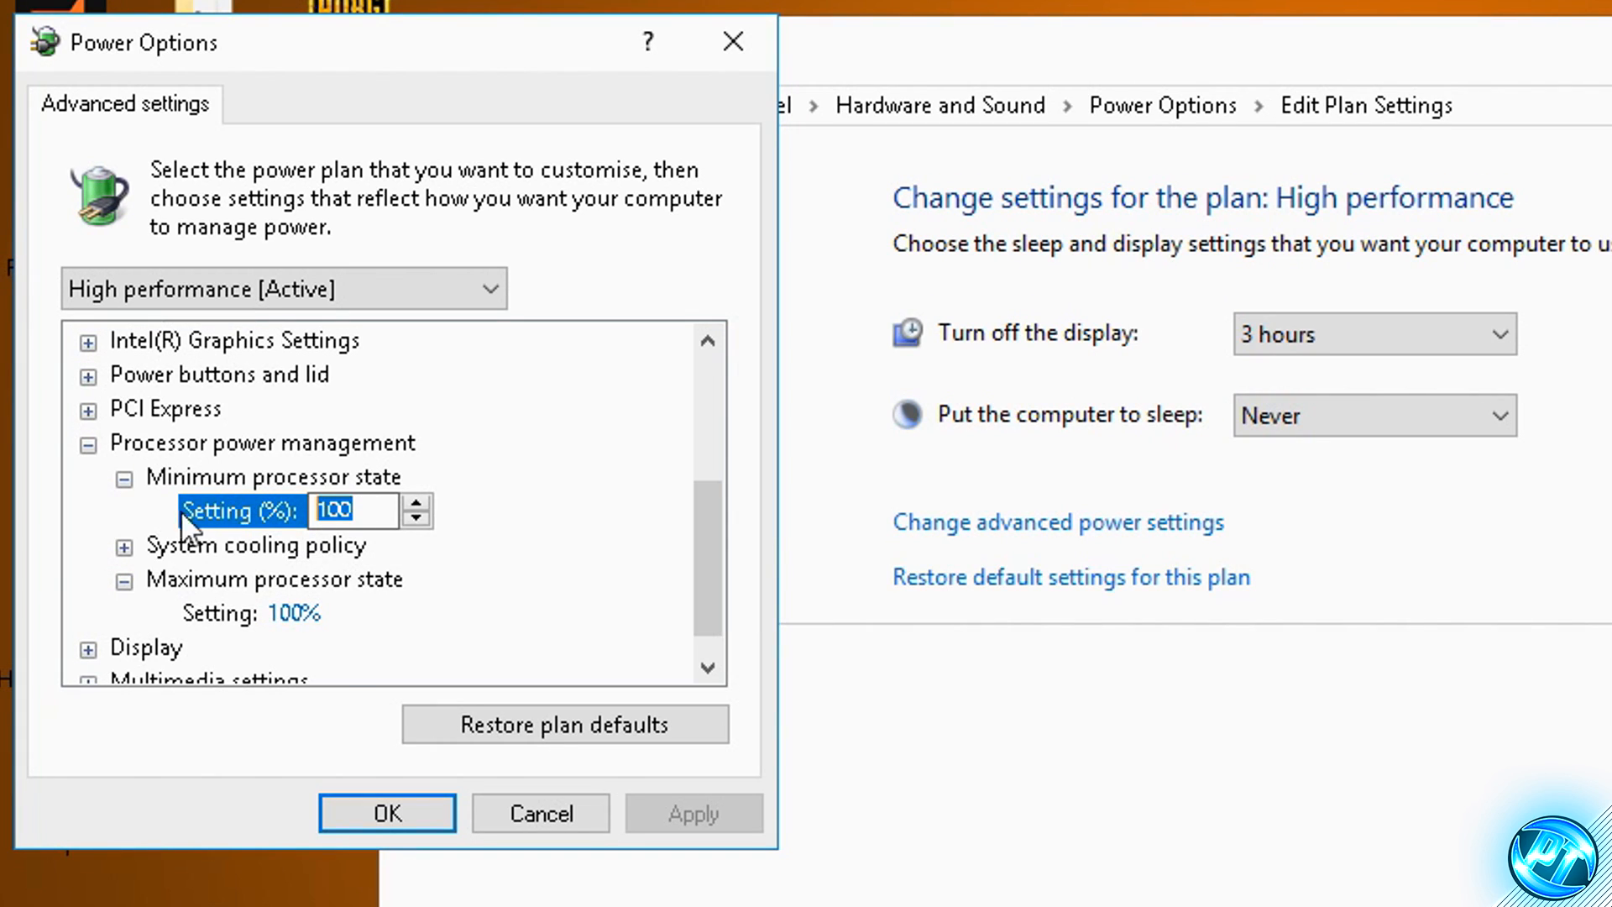
text(100)
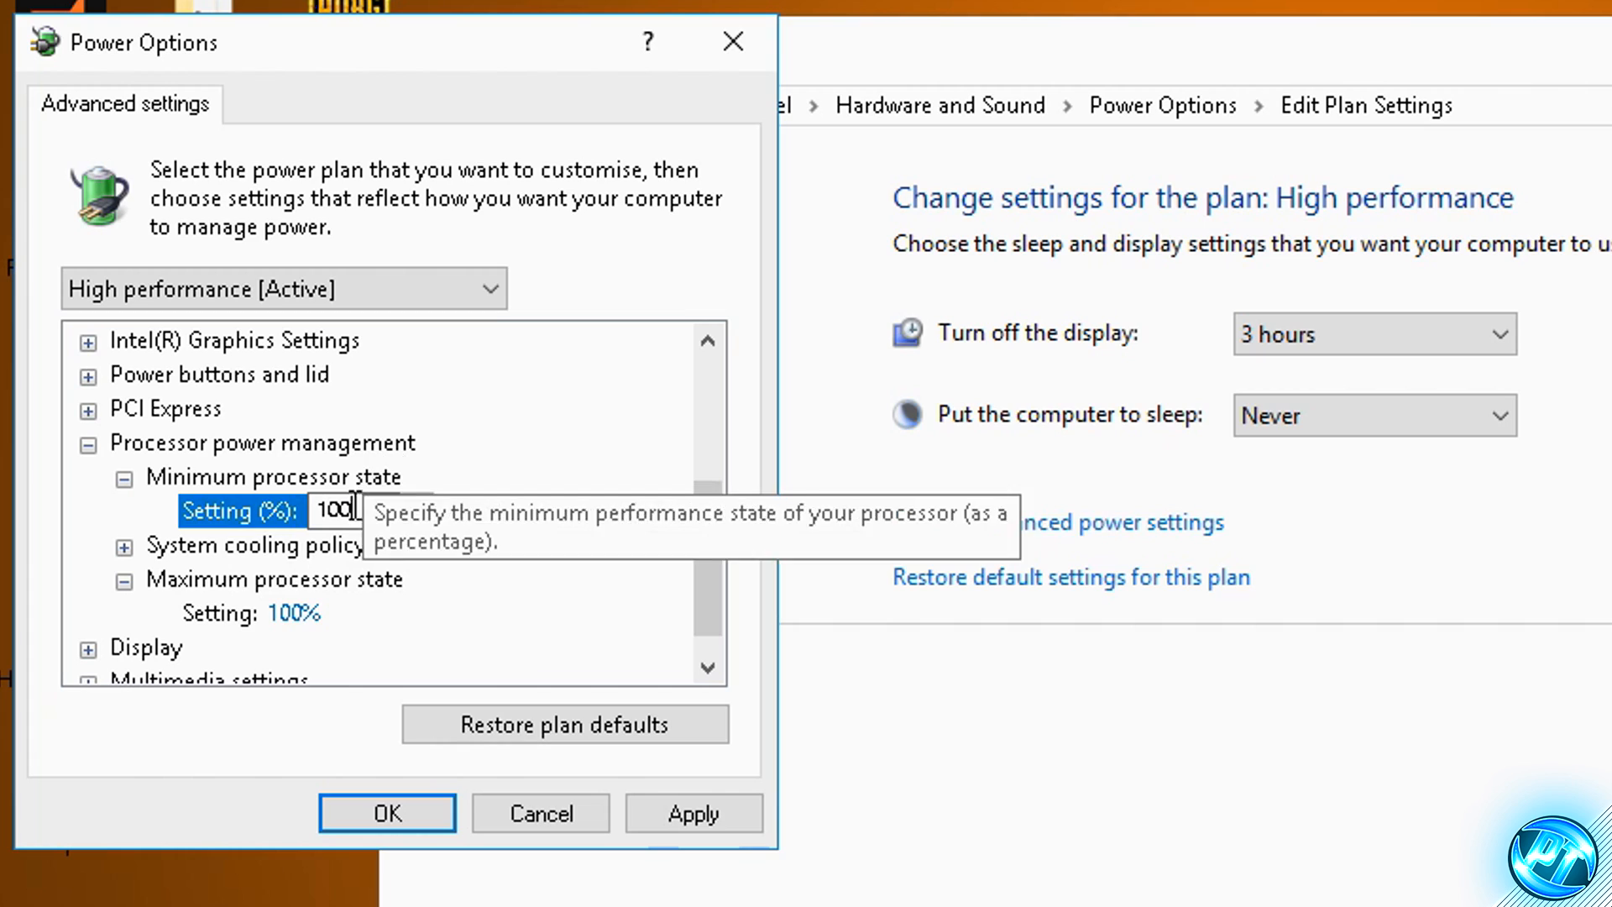
click(697, 819)
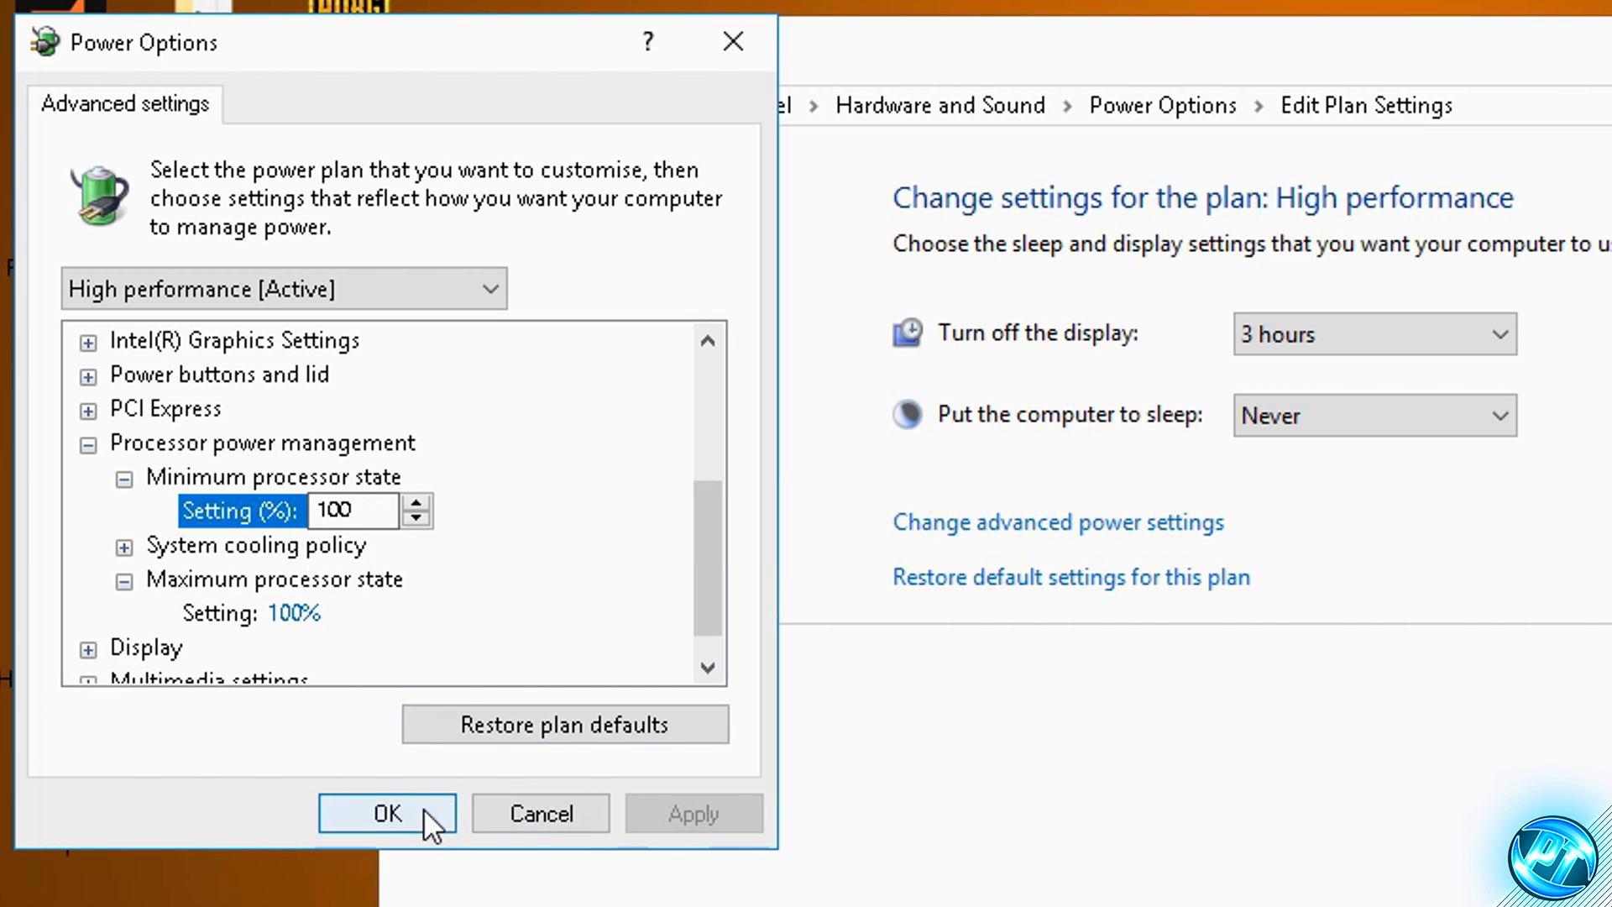
click(423, 811)
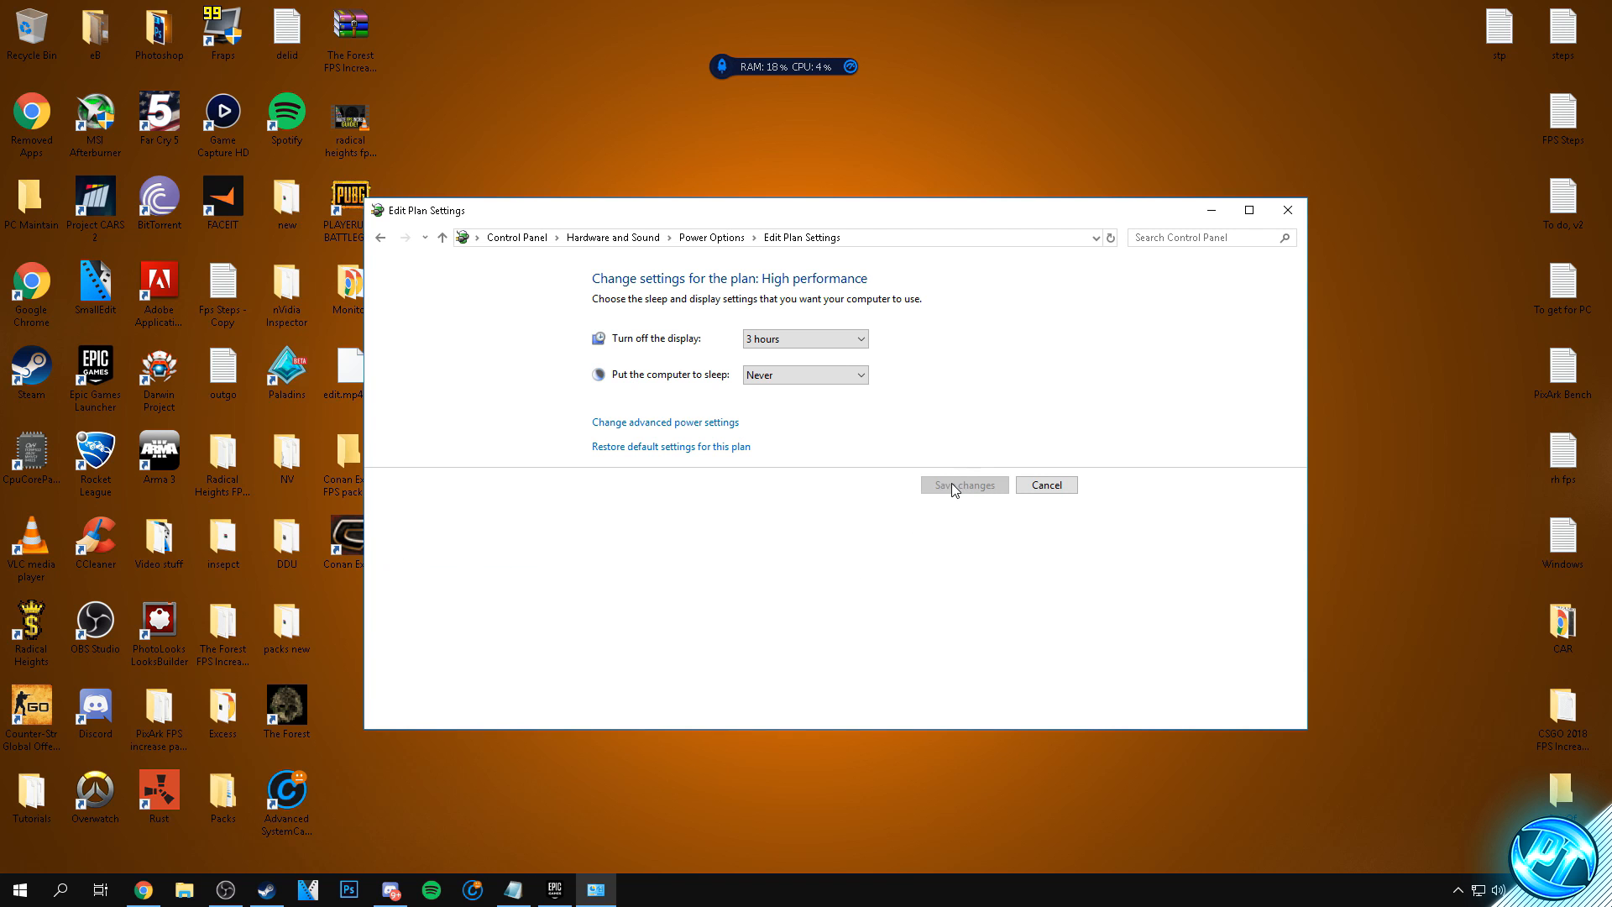
click(1287, 210)
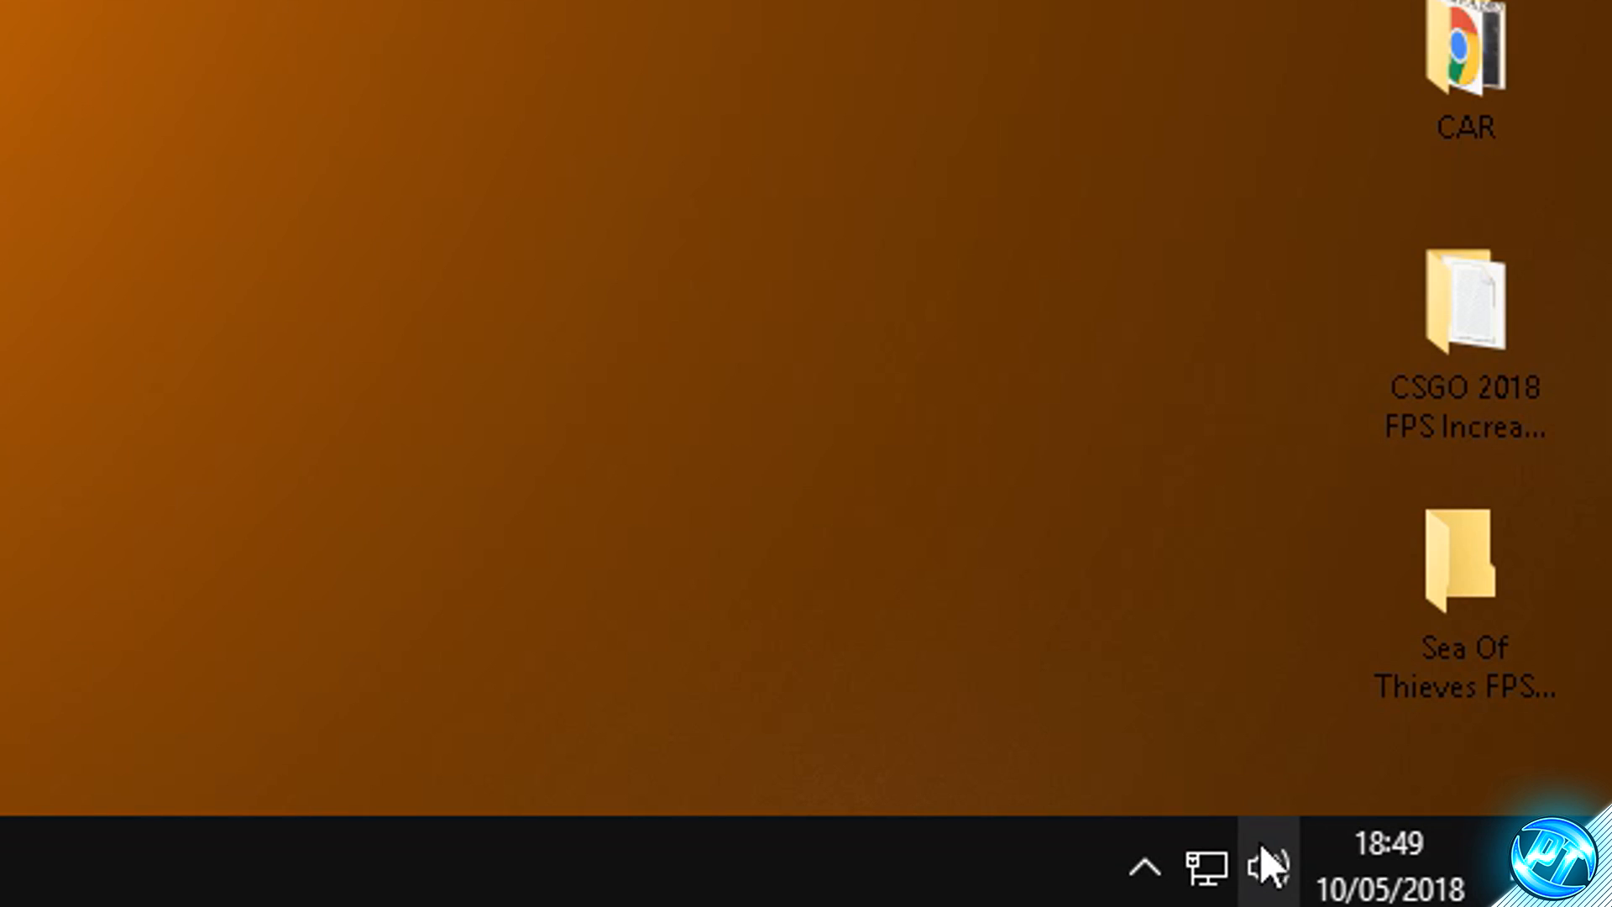
- Open the properties of the Realtek Speakers playback device and disable all sound effects
right_click(1499, 890)
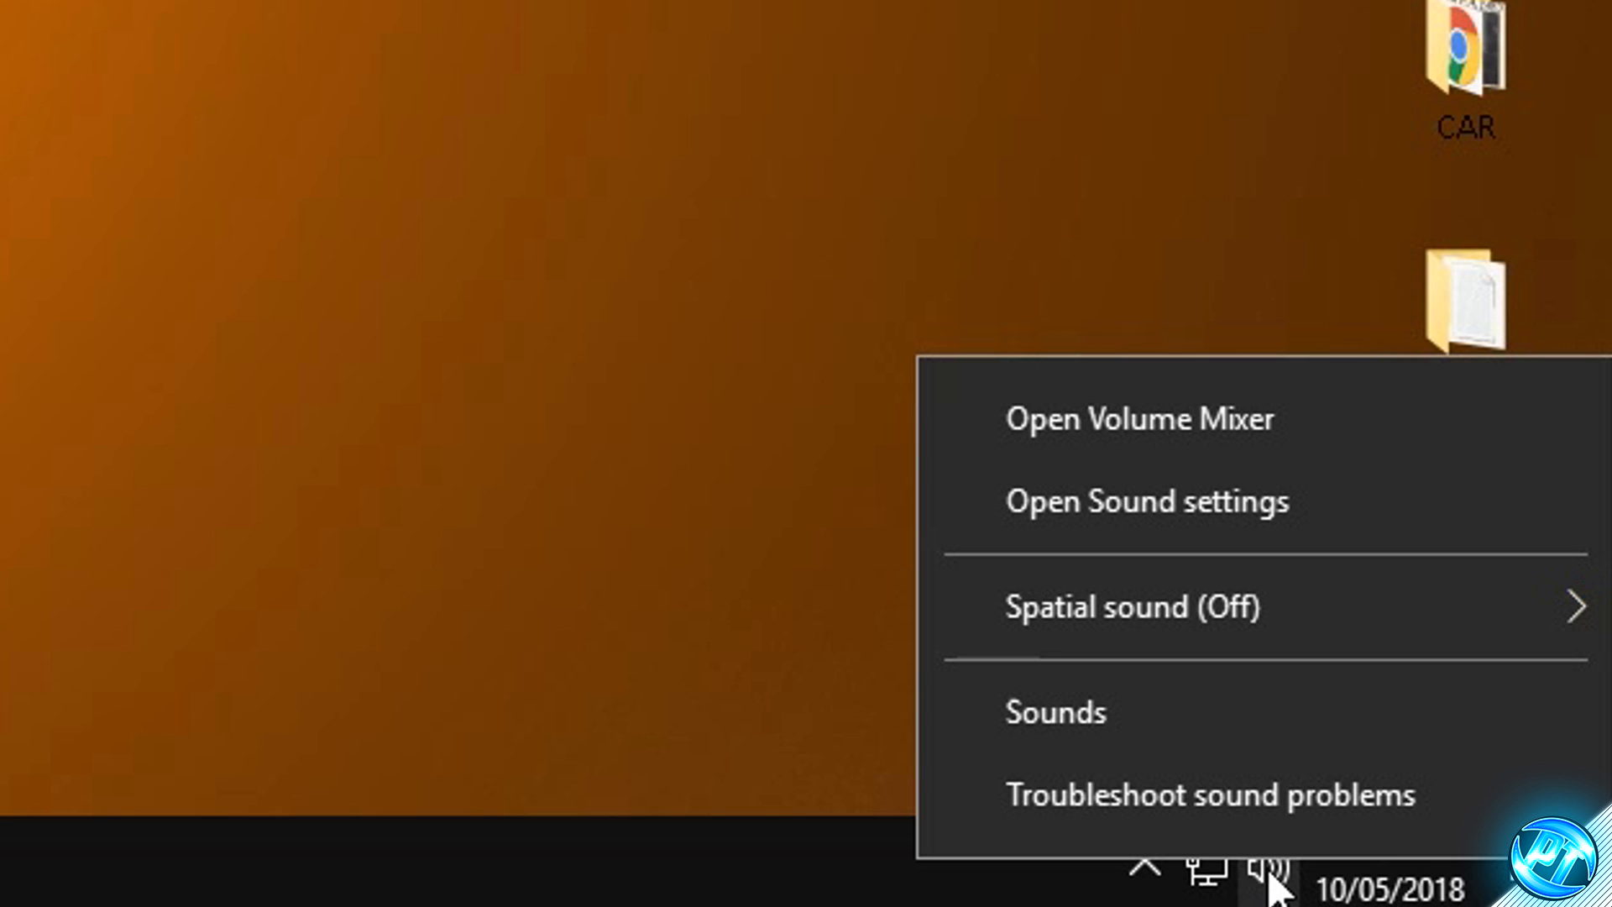
click(1075, 719)
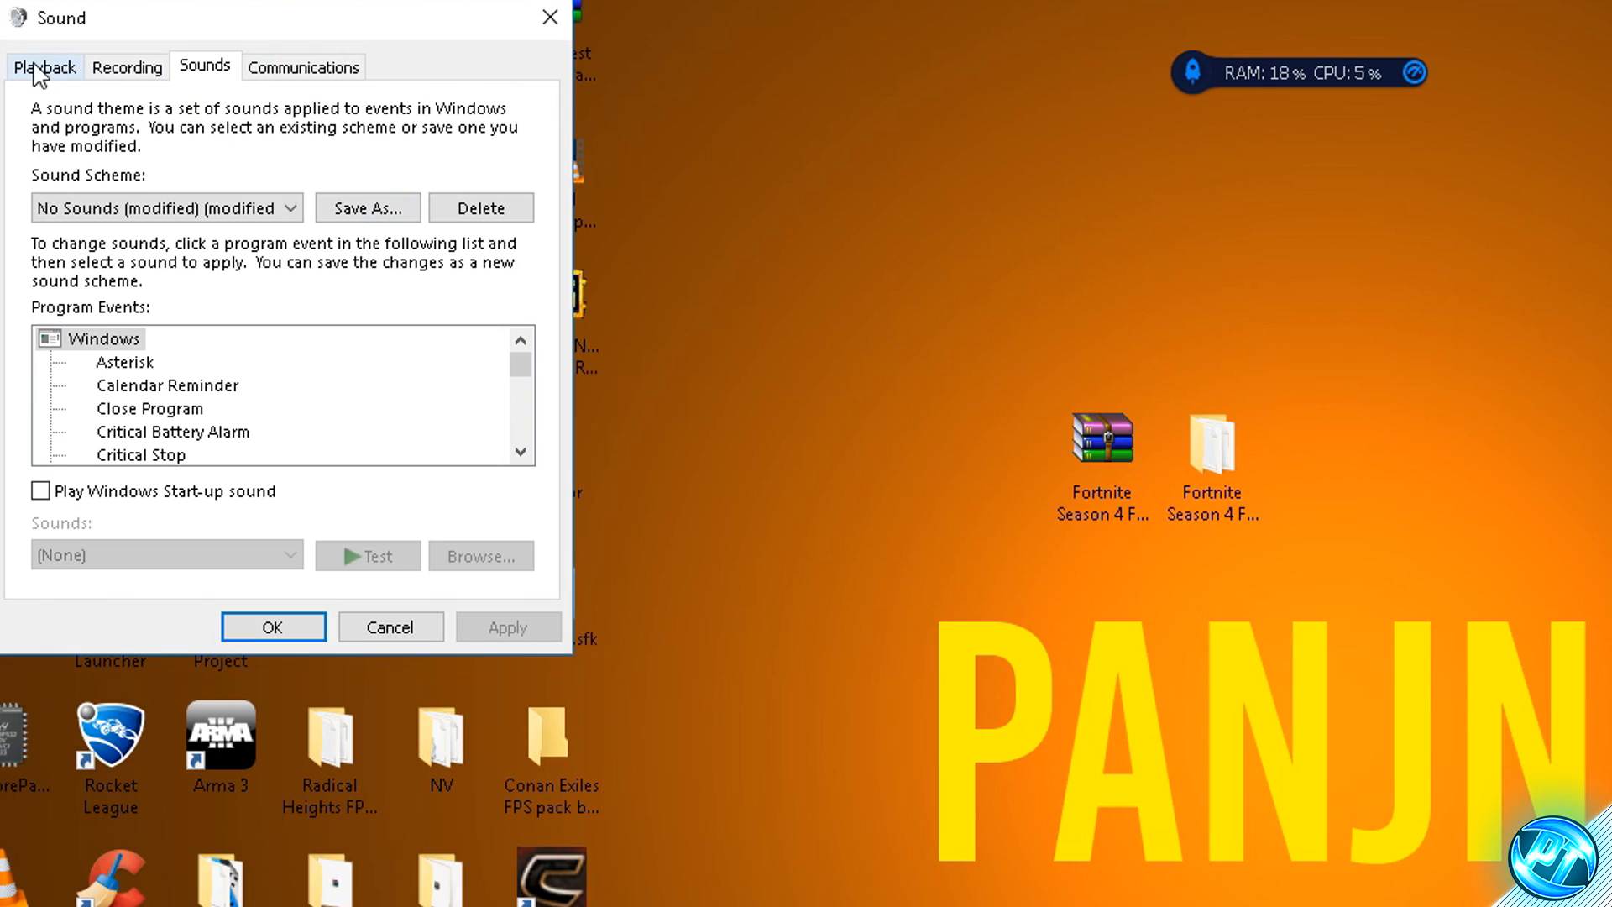
click(59, 64)
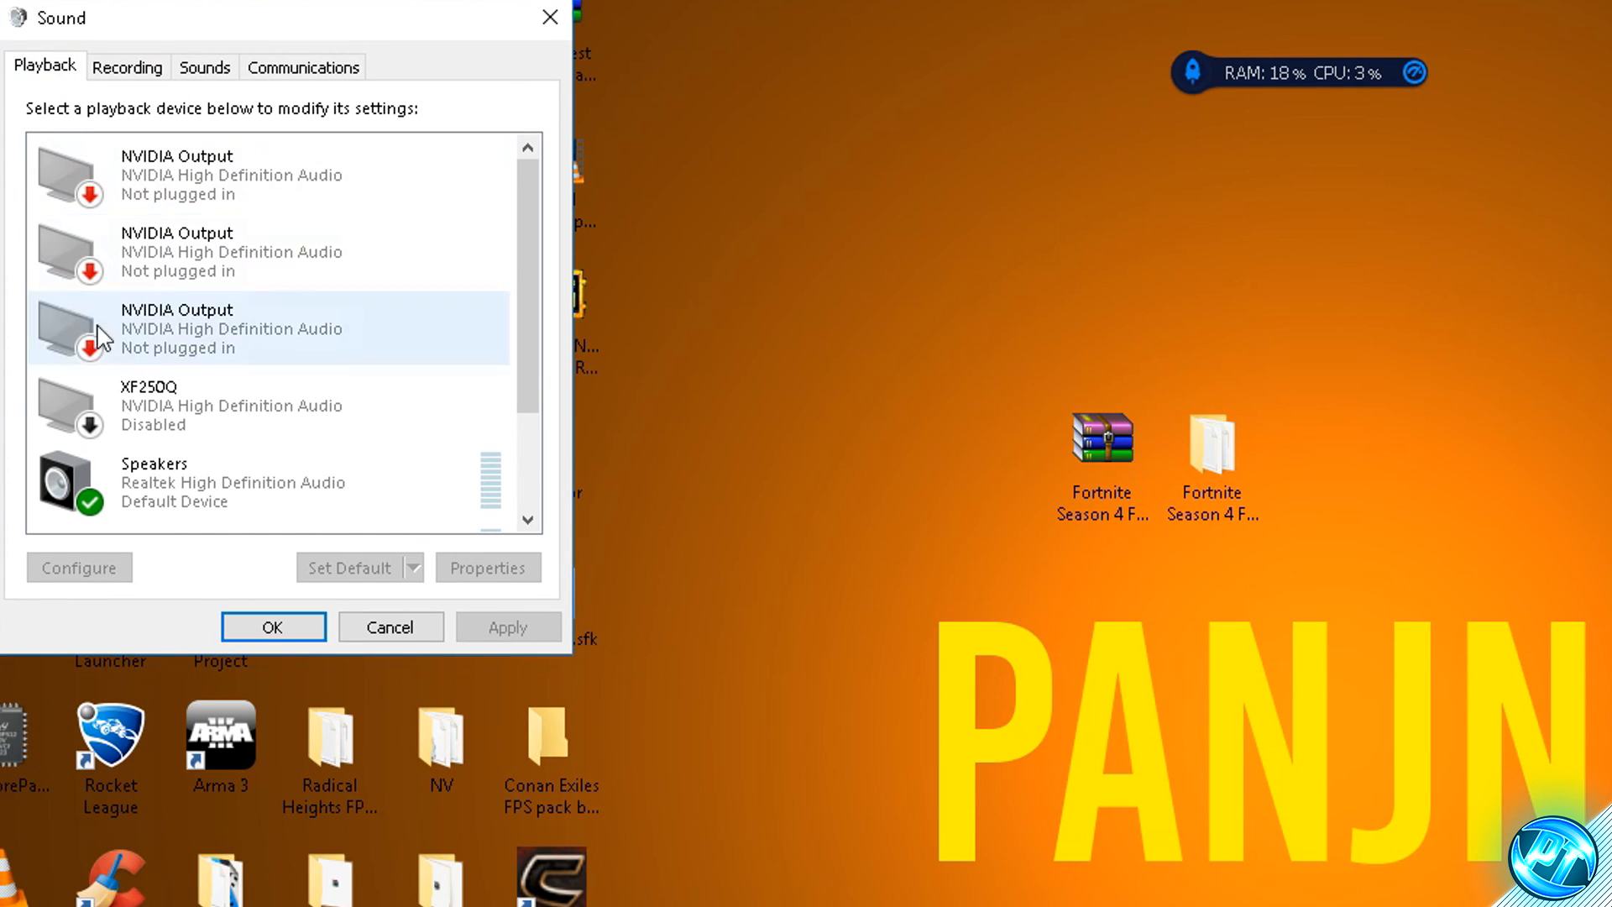
click(175, 487)
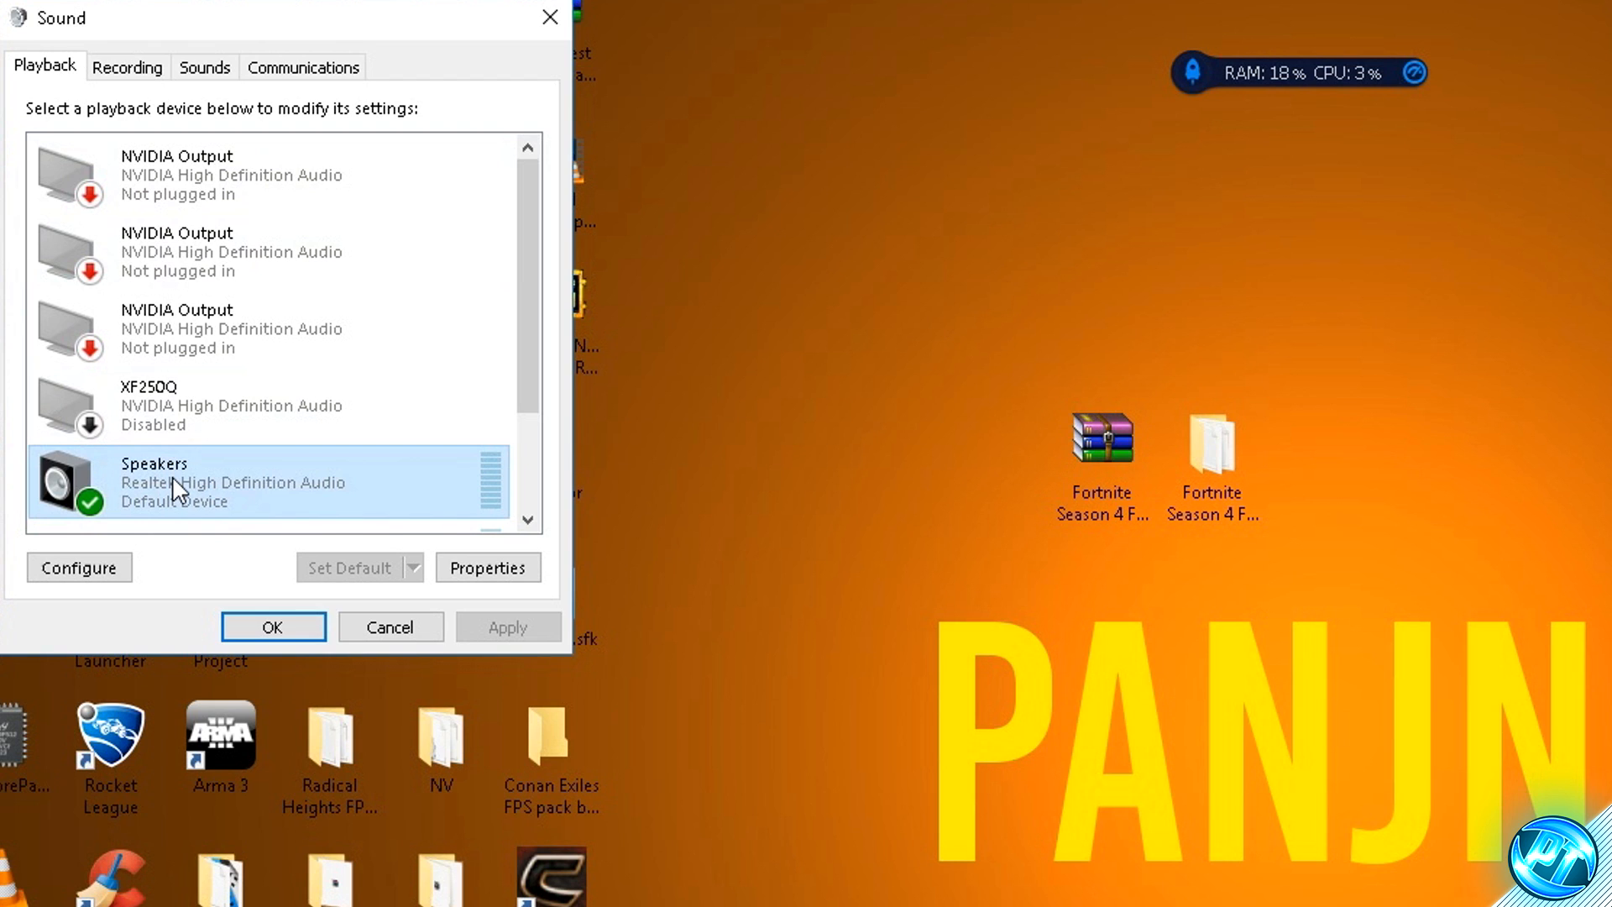
right_click(168, 481)
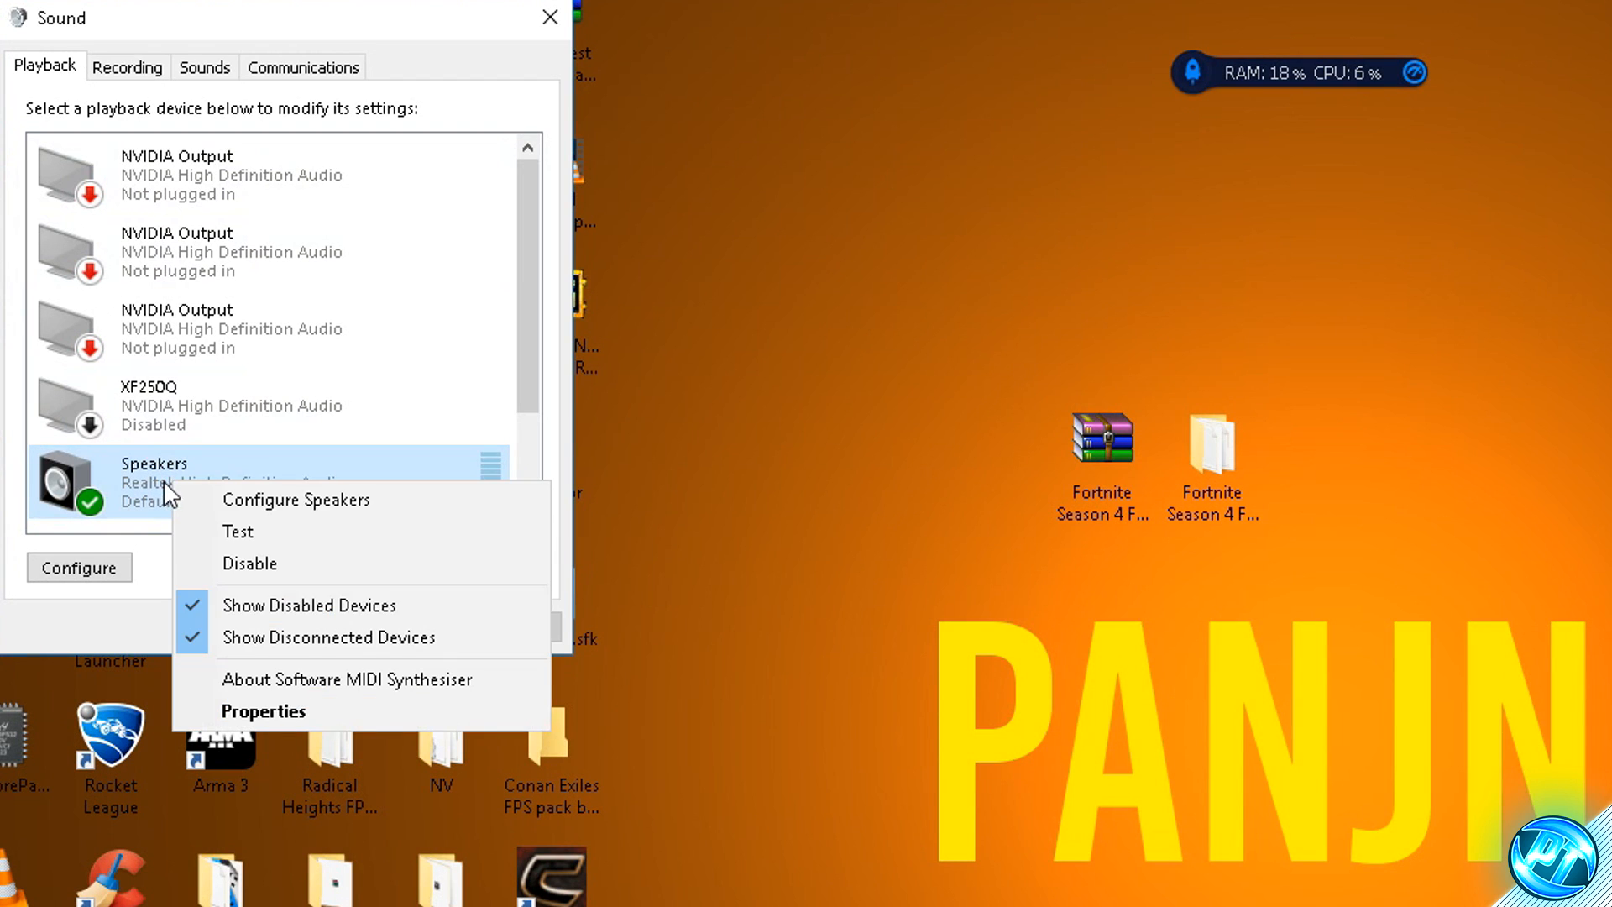
click(275, 707)
click(242, 180)
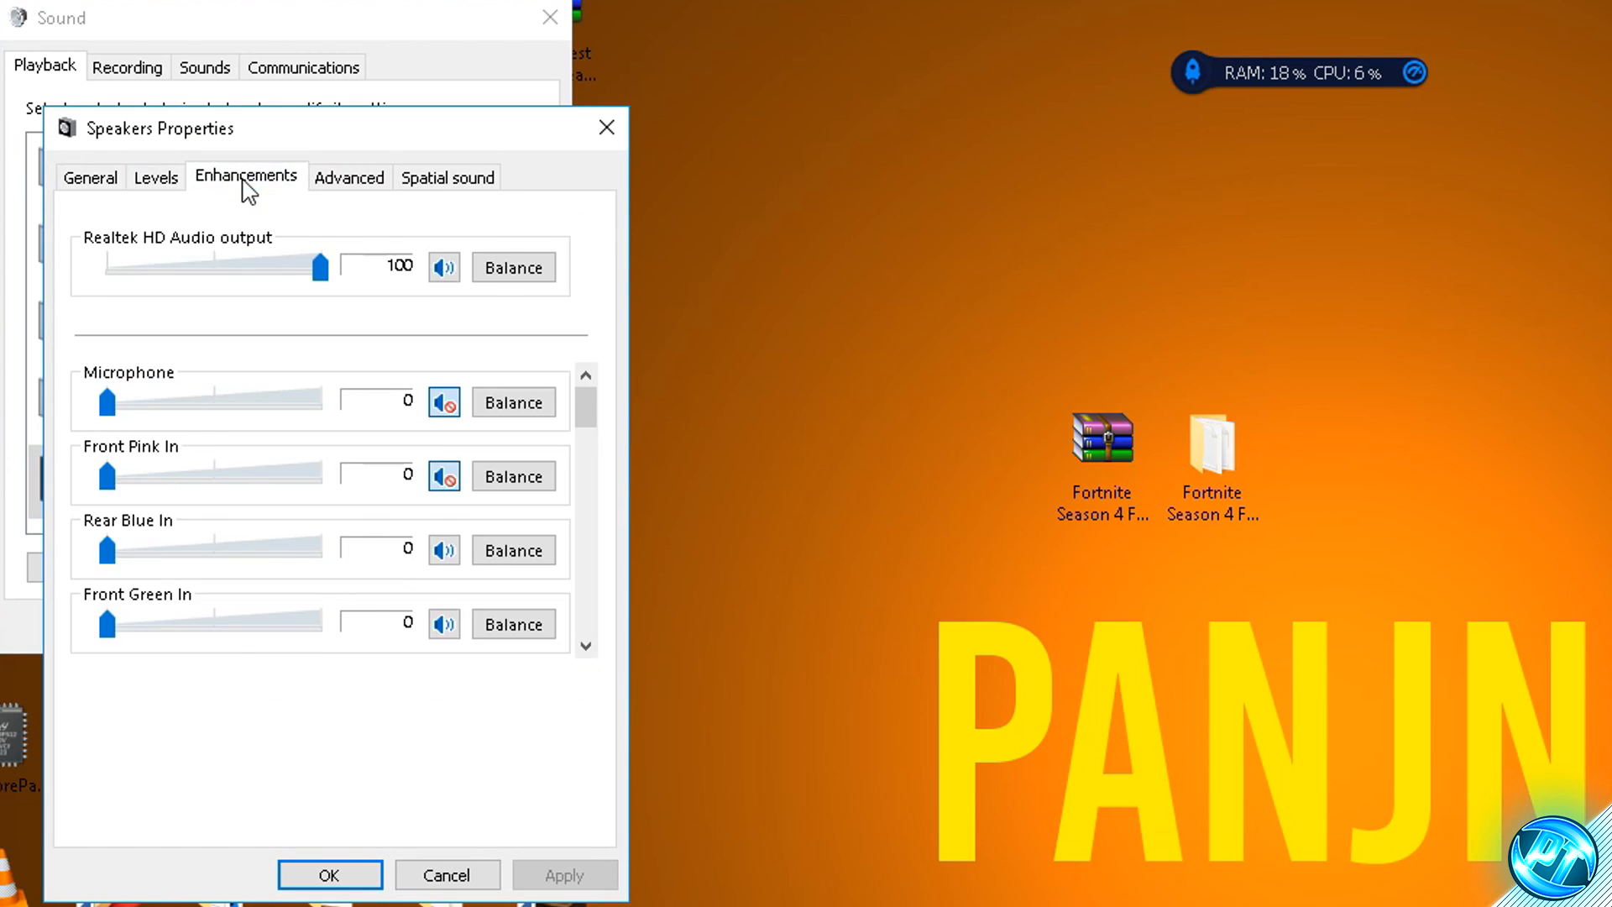
click(123, 299)
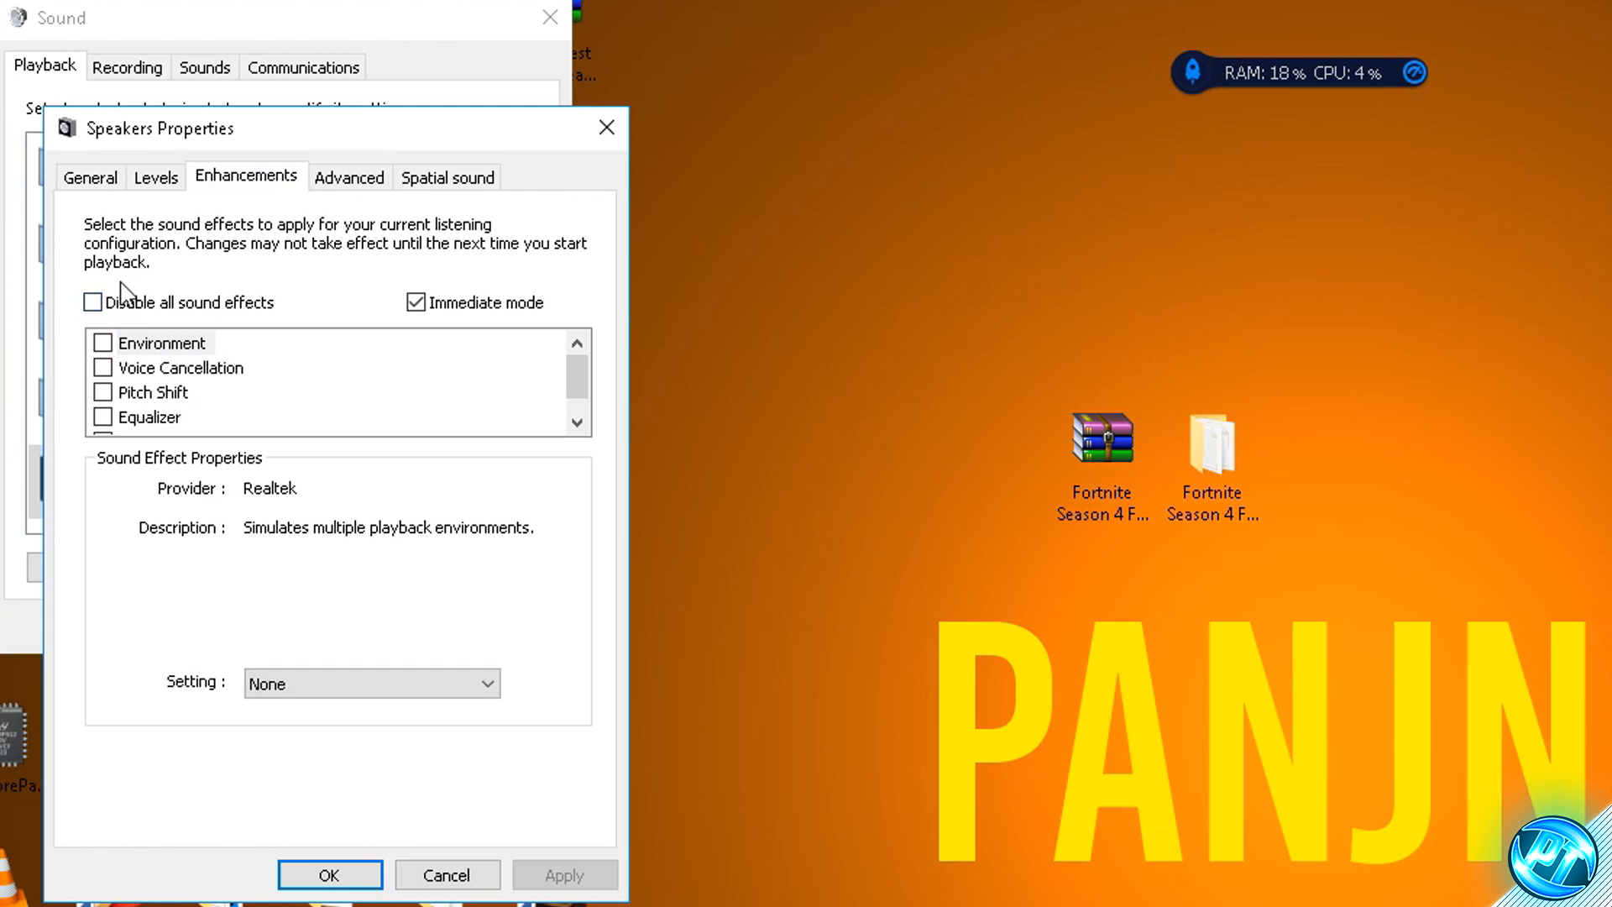
click(94, 303)
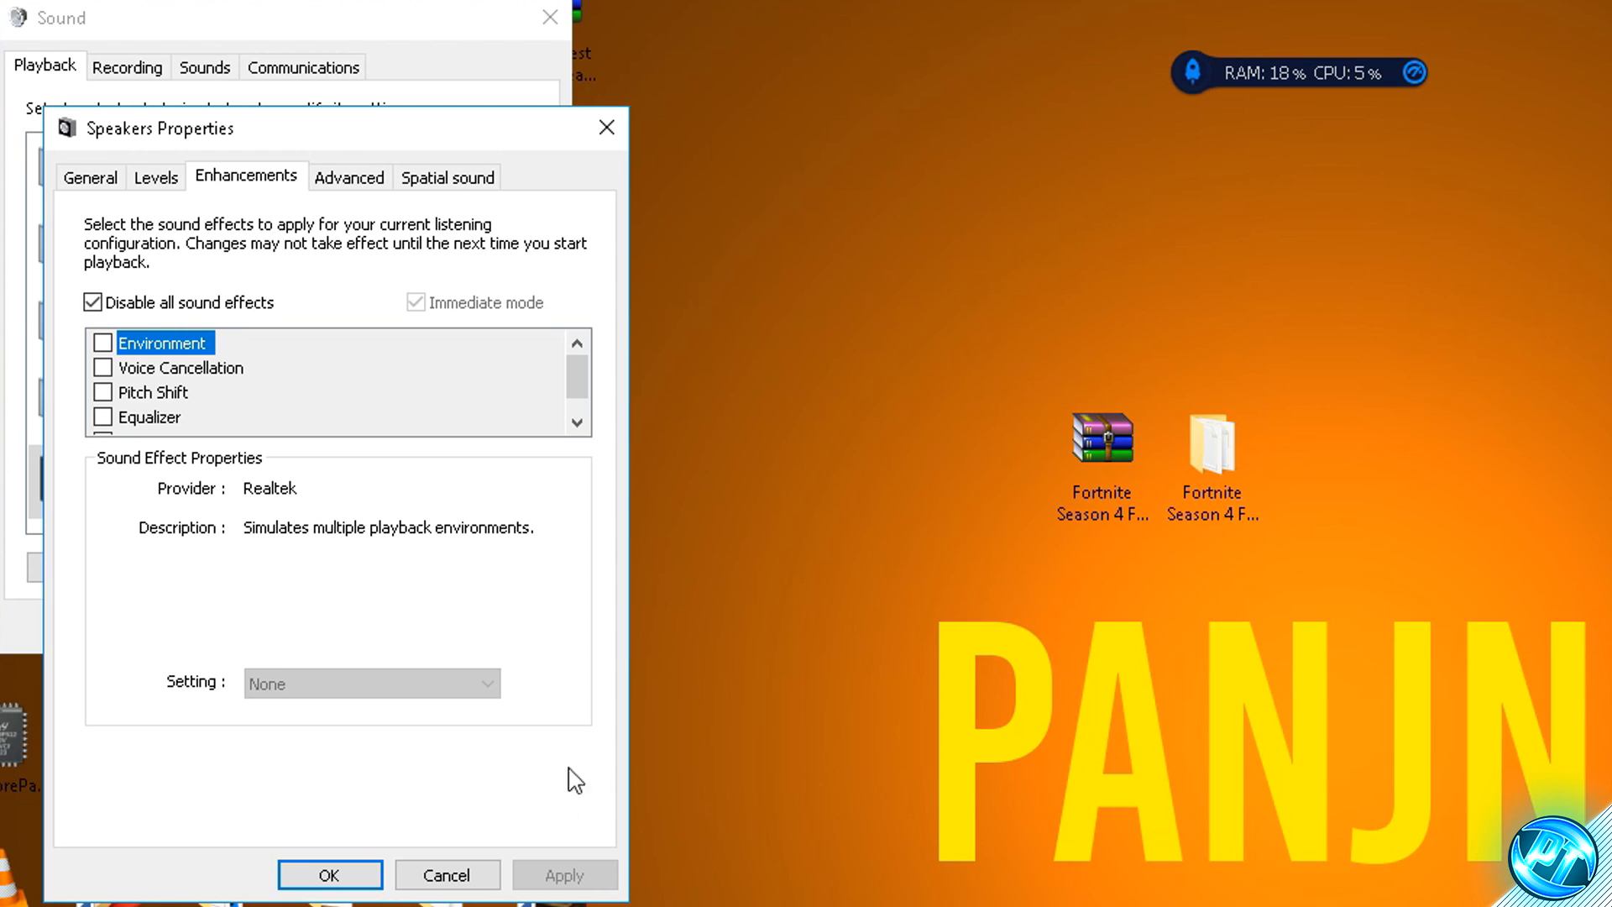
- Set the speakers' default format to 16 bit, 44100 Hz (CD Quality) and confirm the sound settings
click(340, 178)
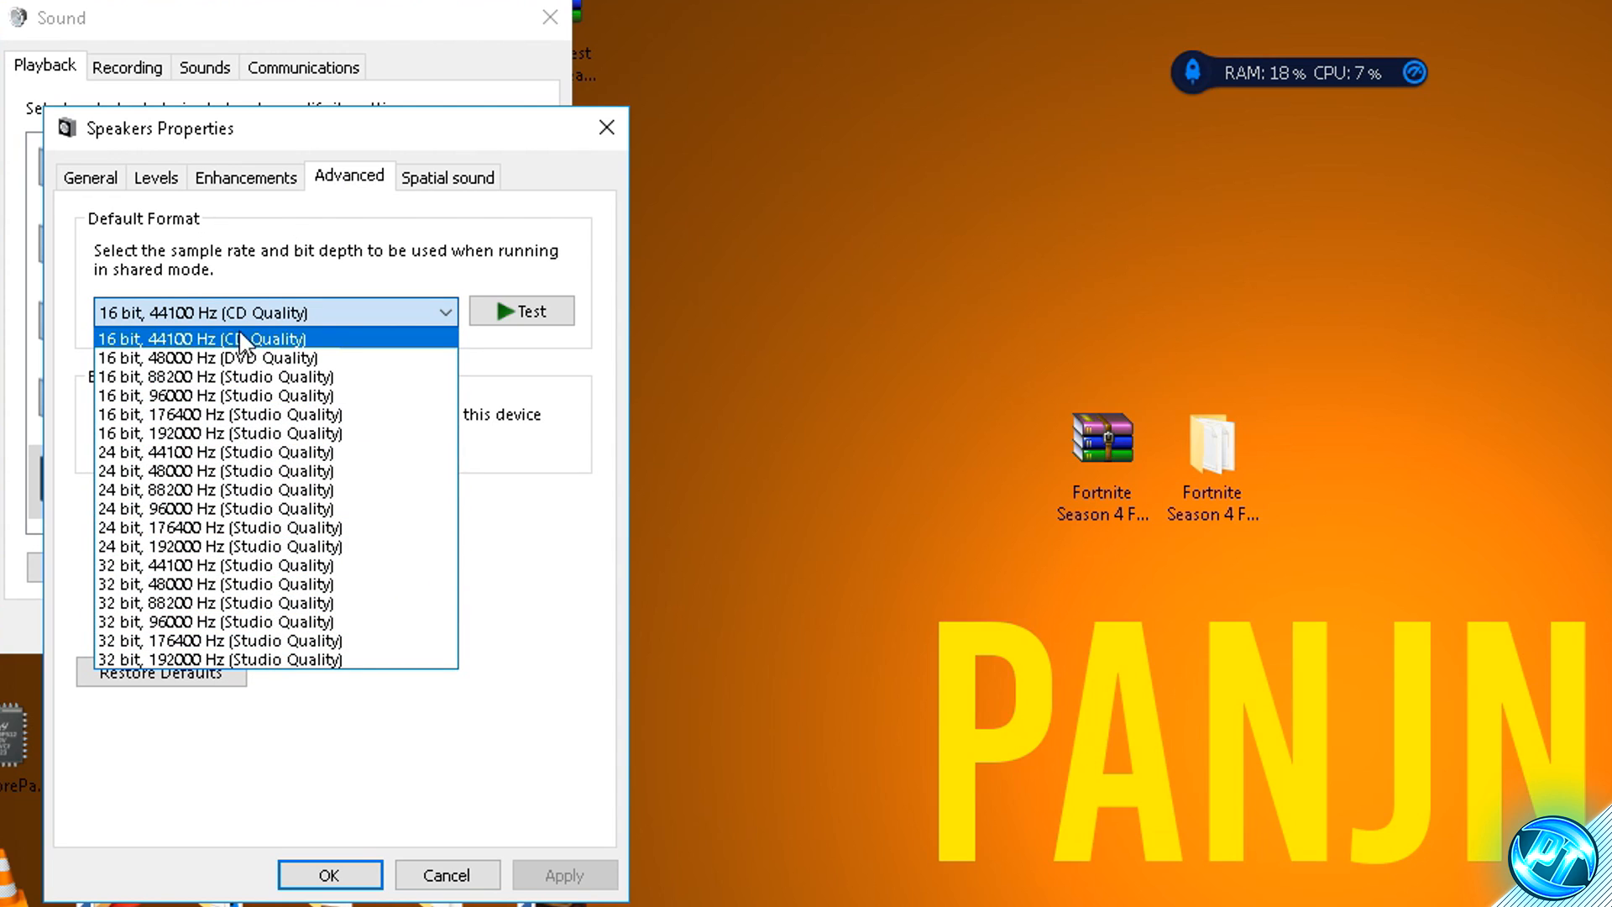
click(211, 339)
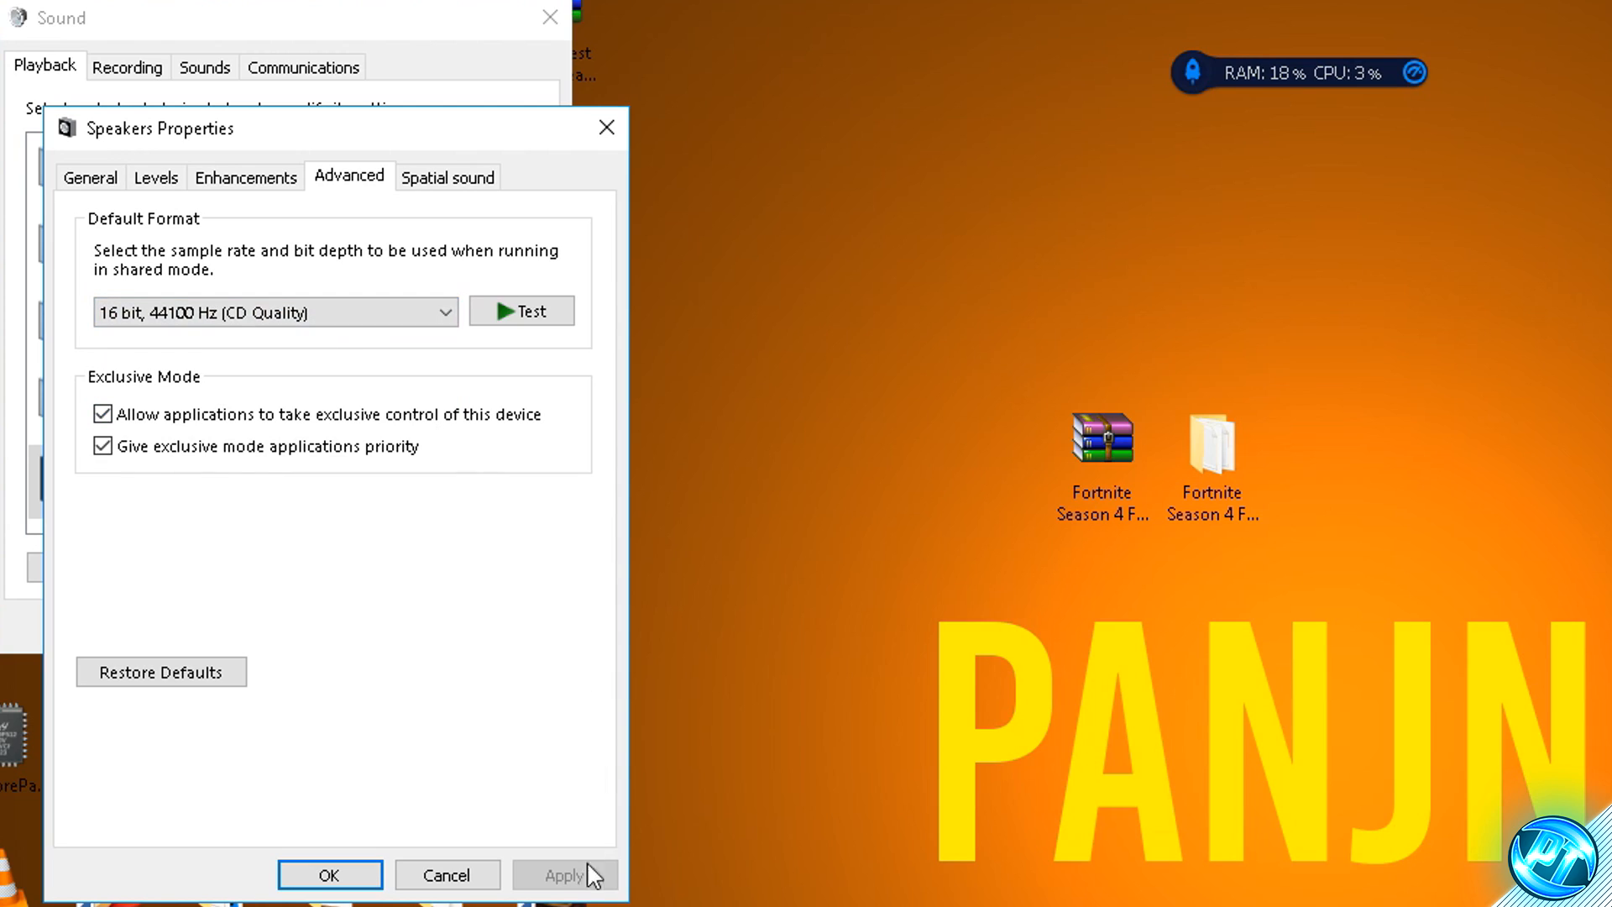
click(346, 875)
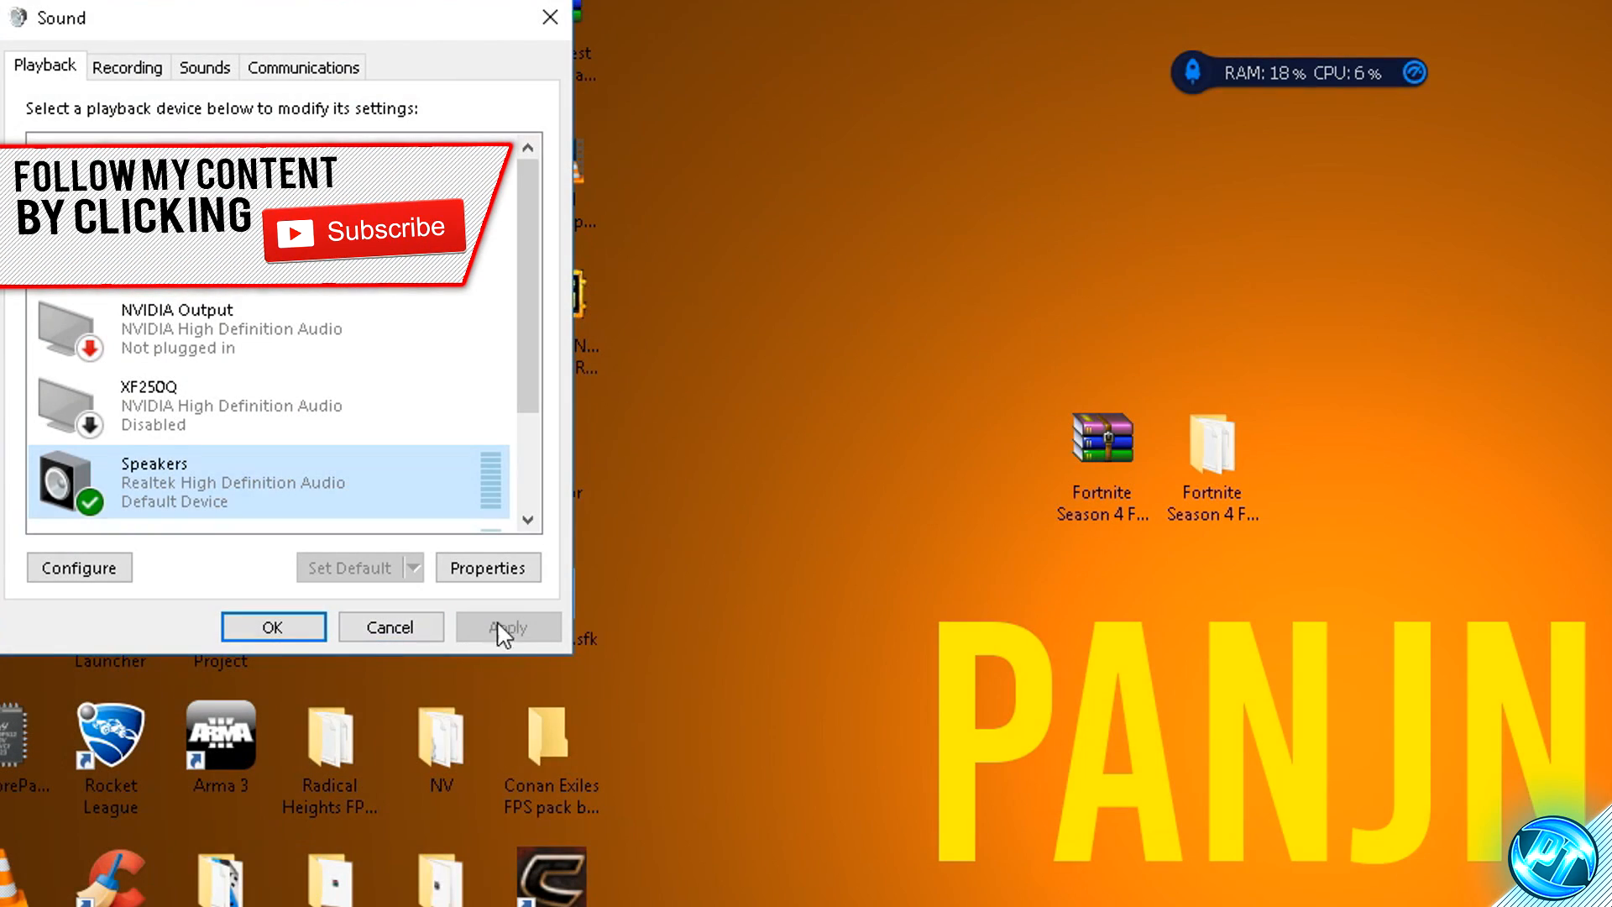
click(277, 625)
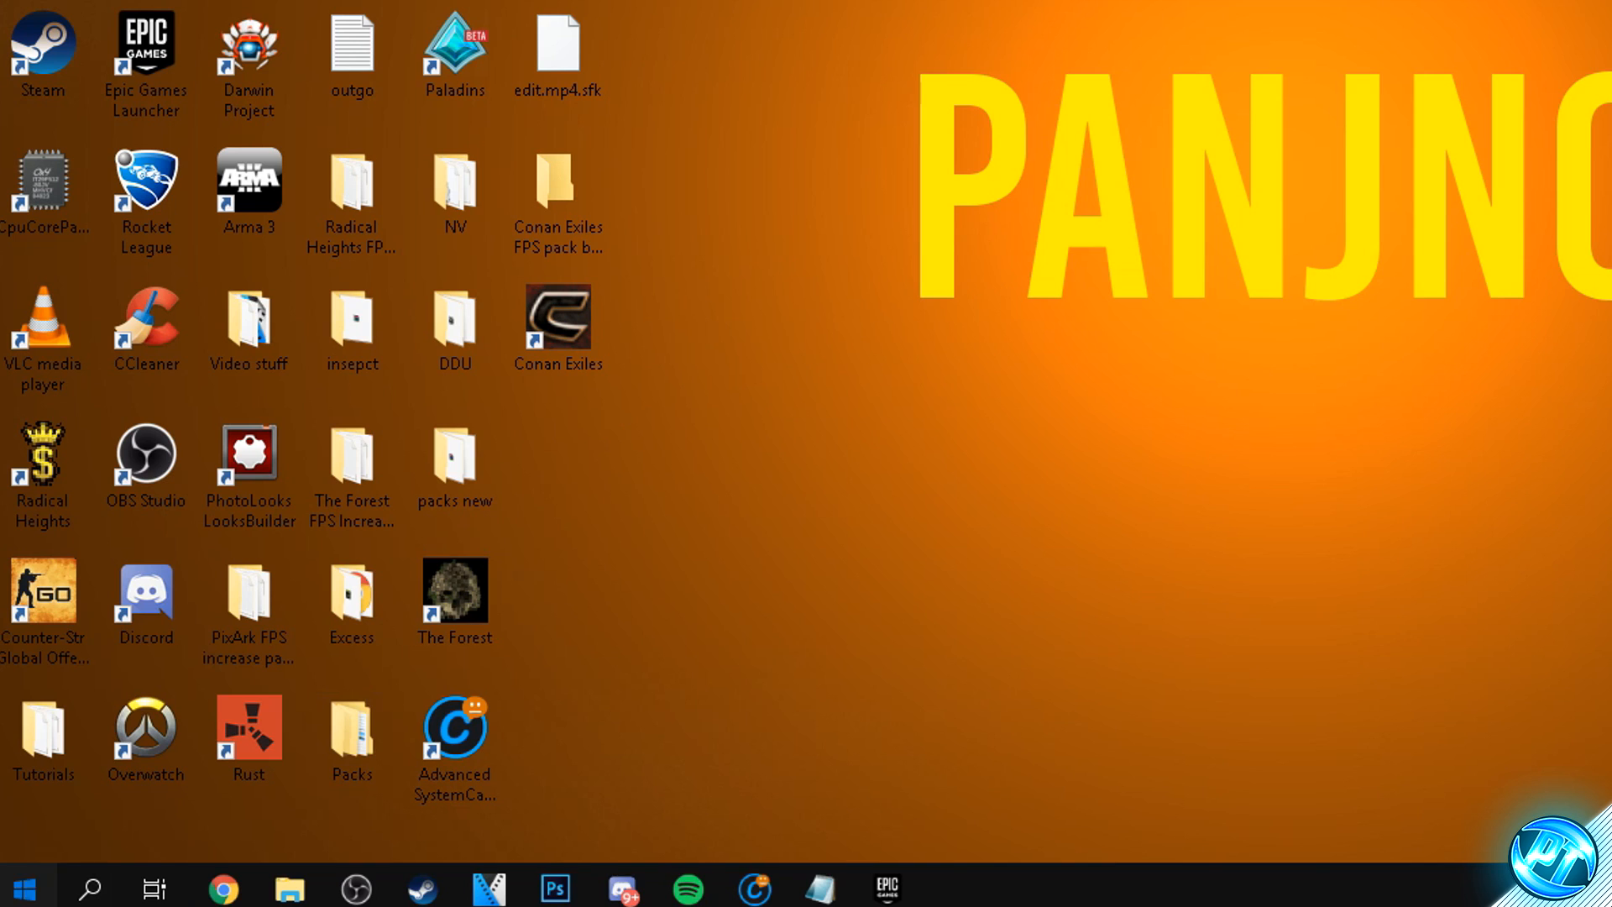
- Search Windows for "this pc" and open the computer's system properties
click(52, 898)
text(this pc)
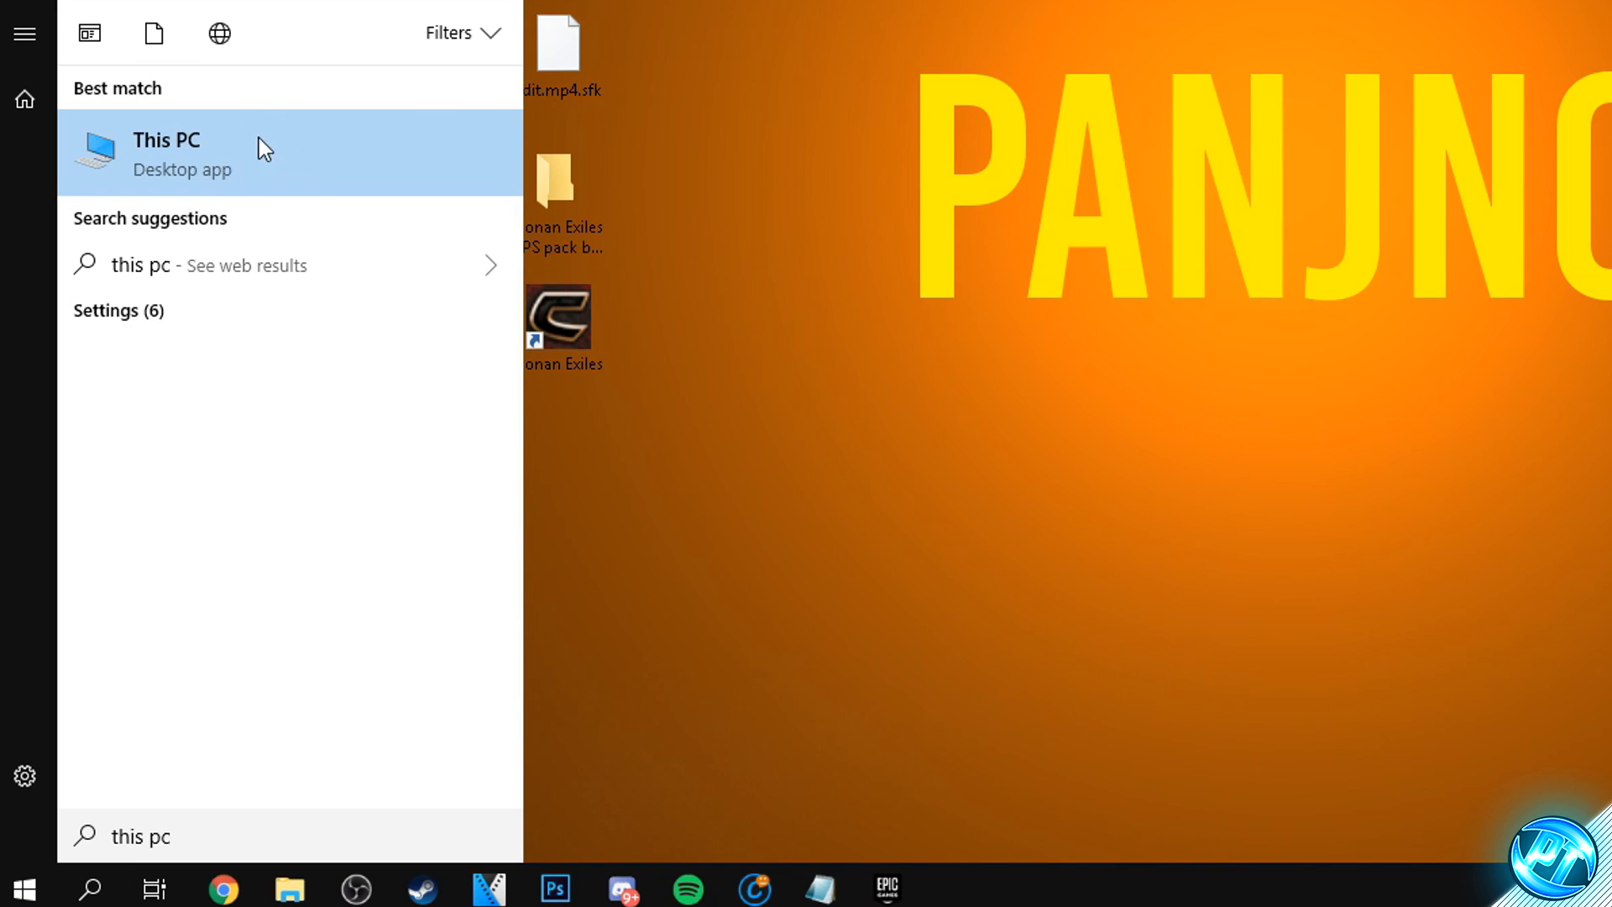
right_click(233, 155)
click(189, 407)
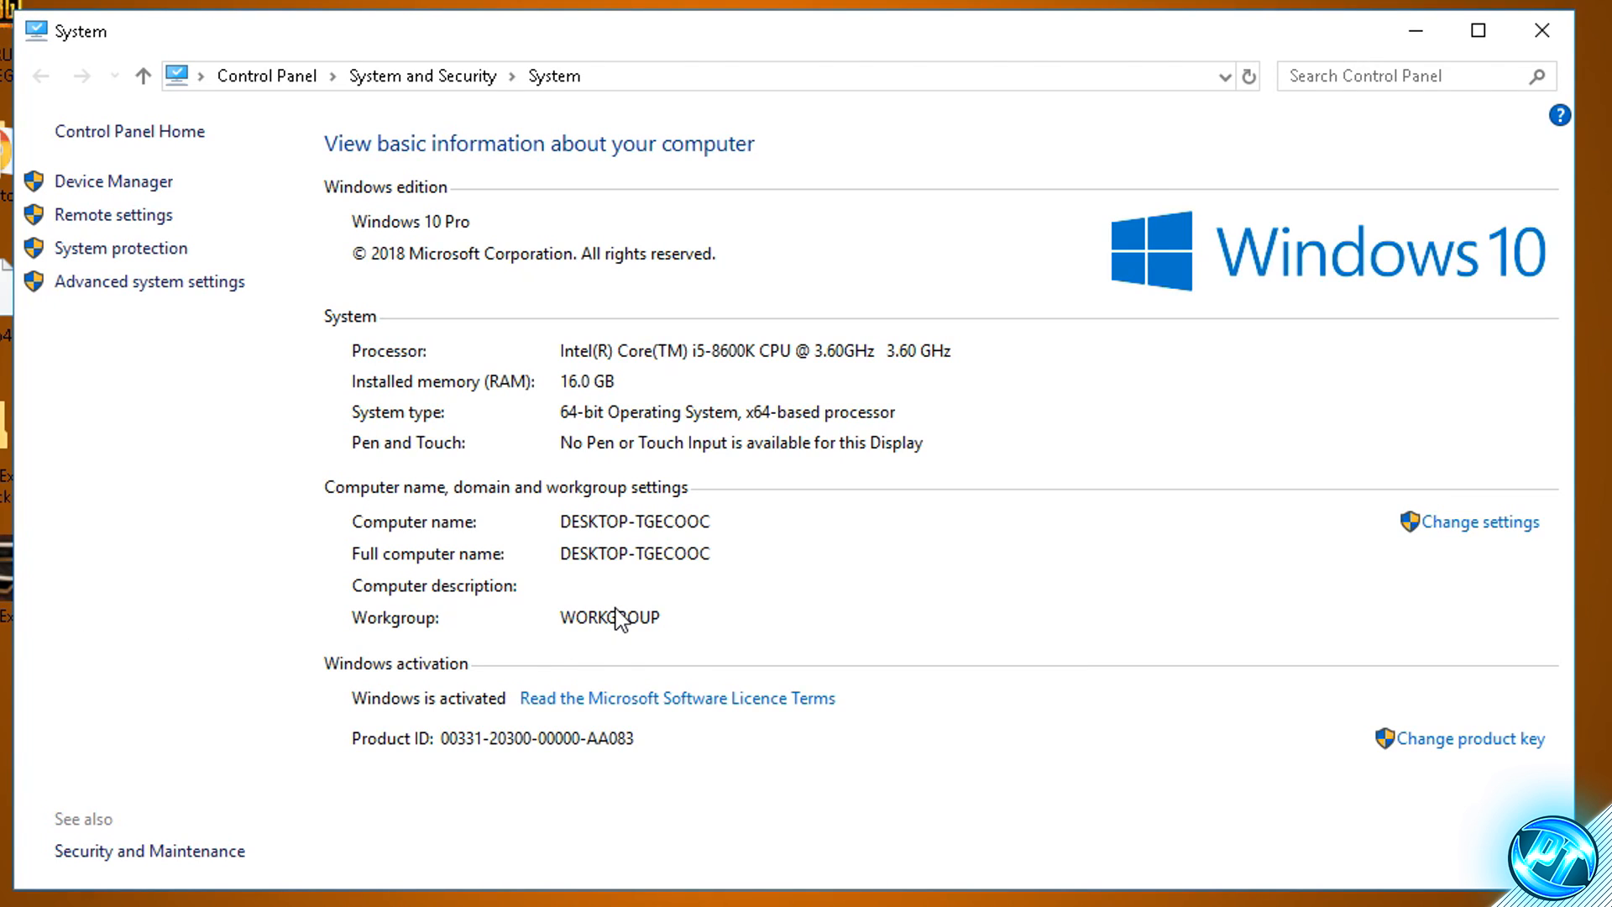
- Open the performance options from the advanced system settings and let Windows choose the best visual effects
click(155, 284)
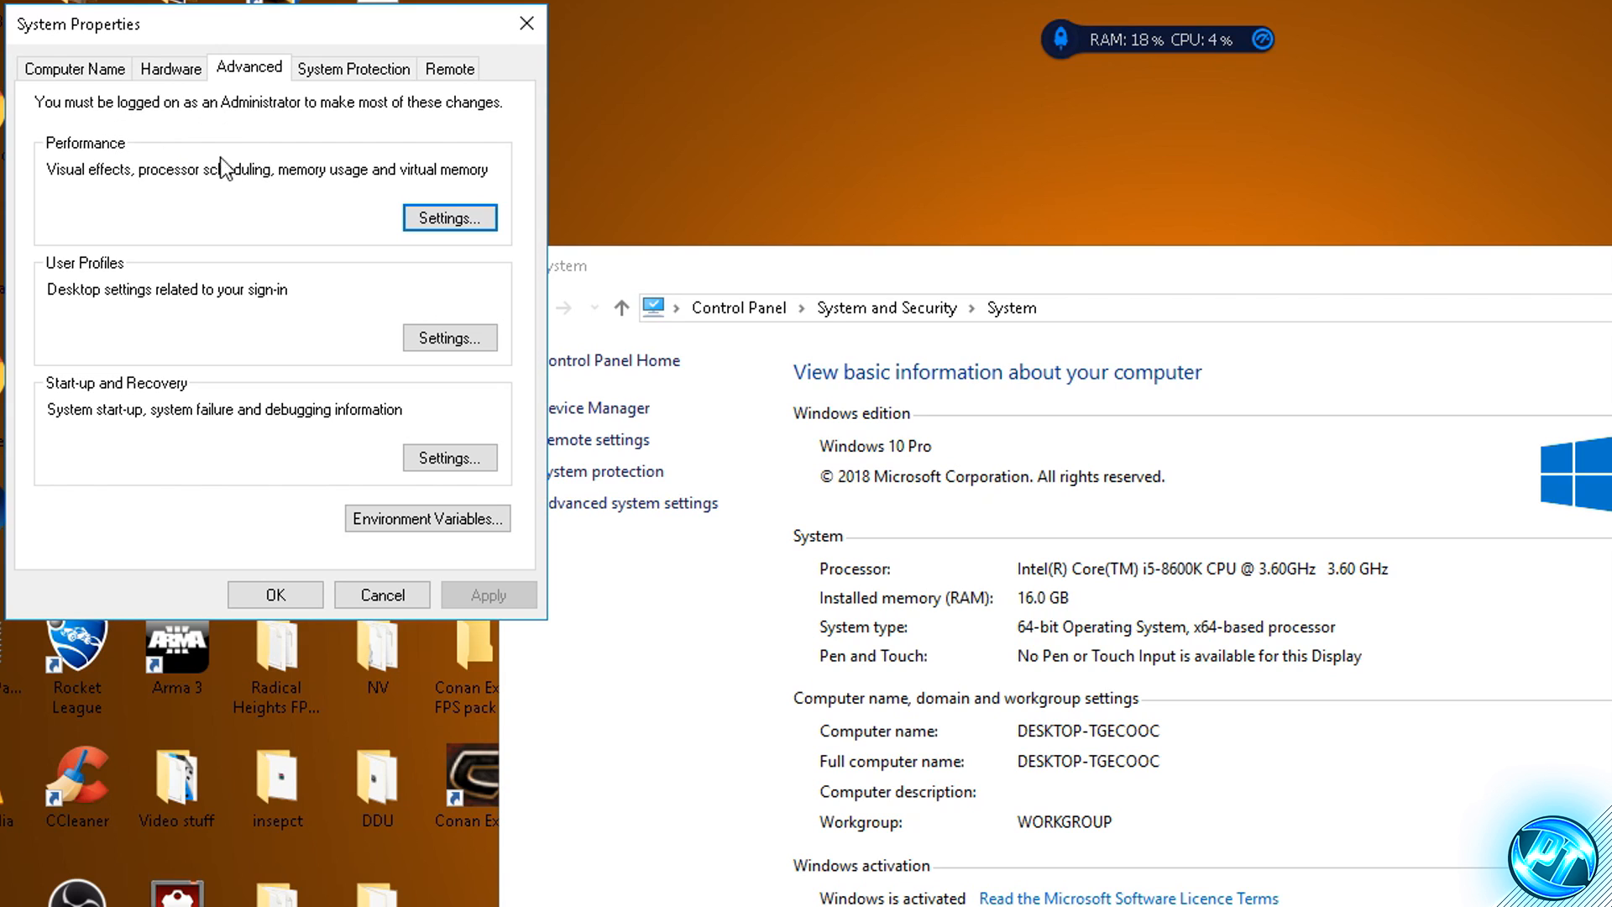
click(452, 220)
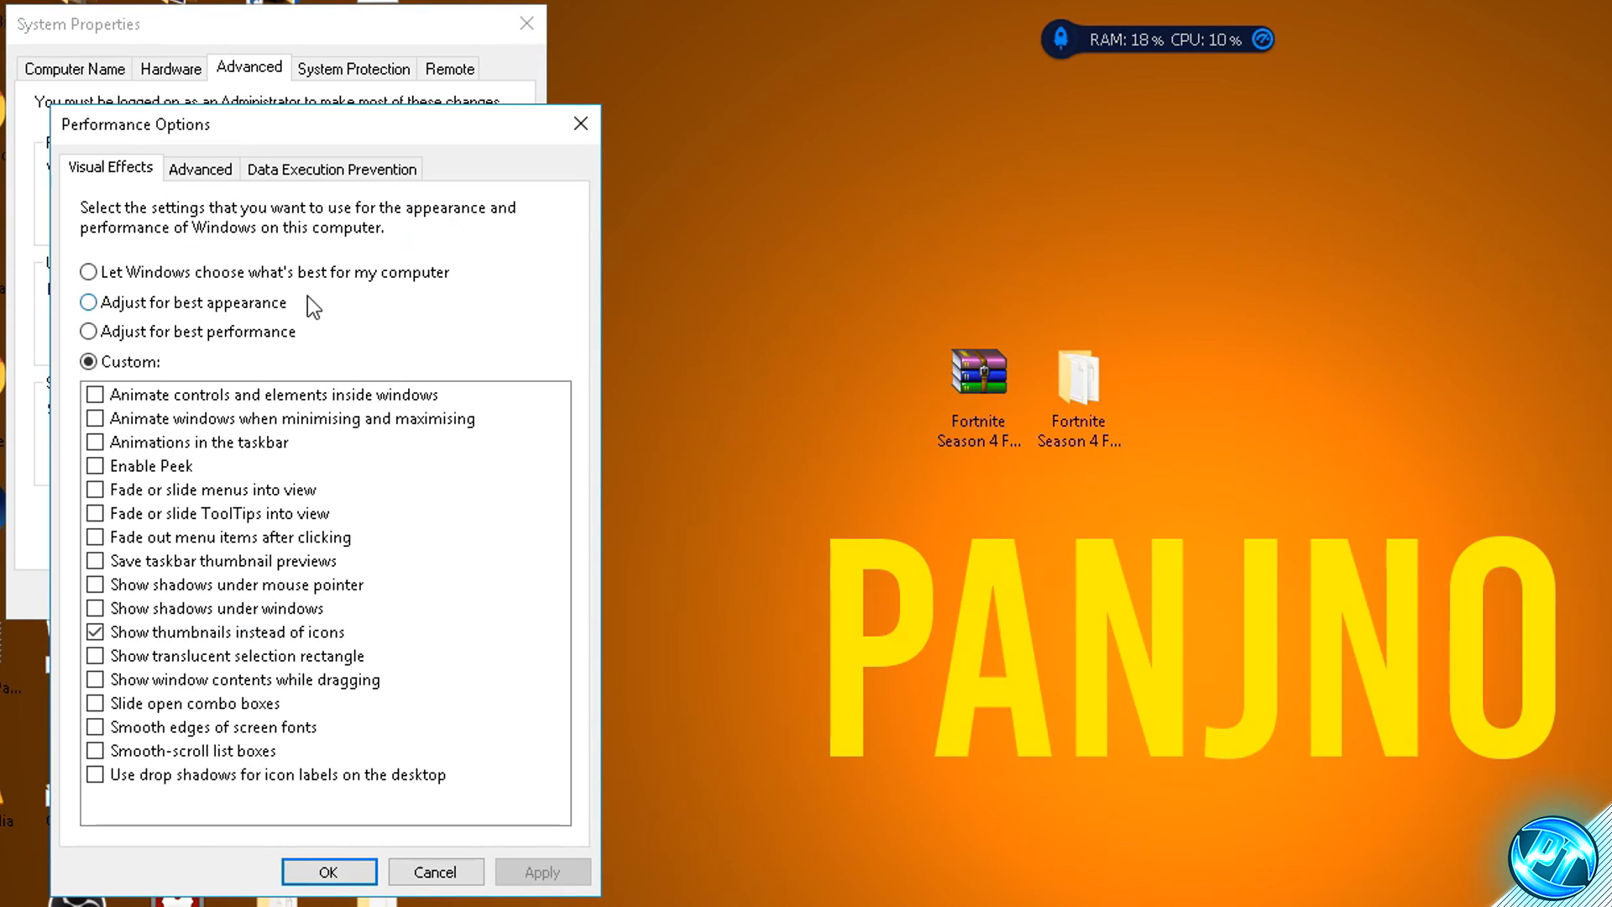
click(134, 270)
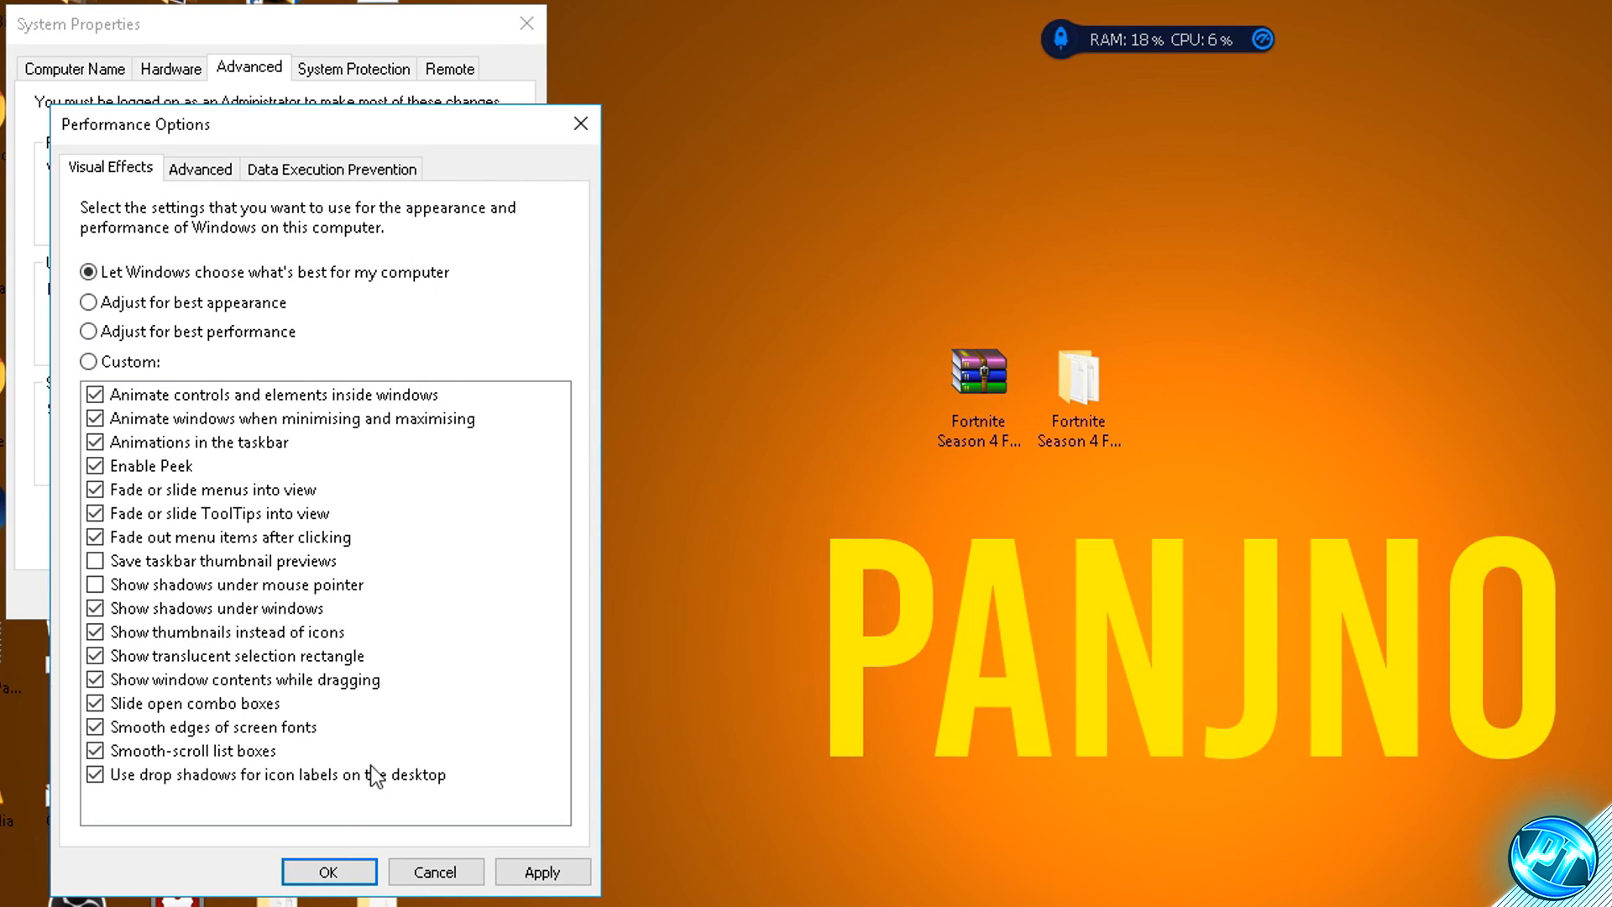
- Switch the visual effects to Custom and disable every enabled effect in the list
click(91, 364)
click(97, 396)
click(96, 419)
click(96, 442)
click(96, 466)
click(95, 491)
click(95, 514)
click(95, 538)
click(95, 609)
click(94, 633)
click(94, 655)
click(94, 679)
click(95, 703)
click(95, 727)
click(95, 751)
click(95, 774)
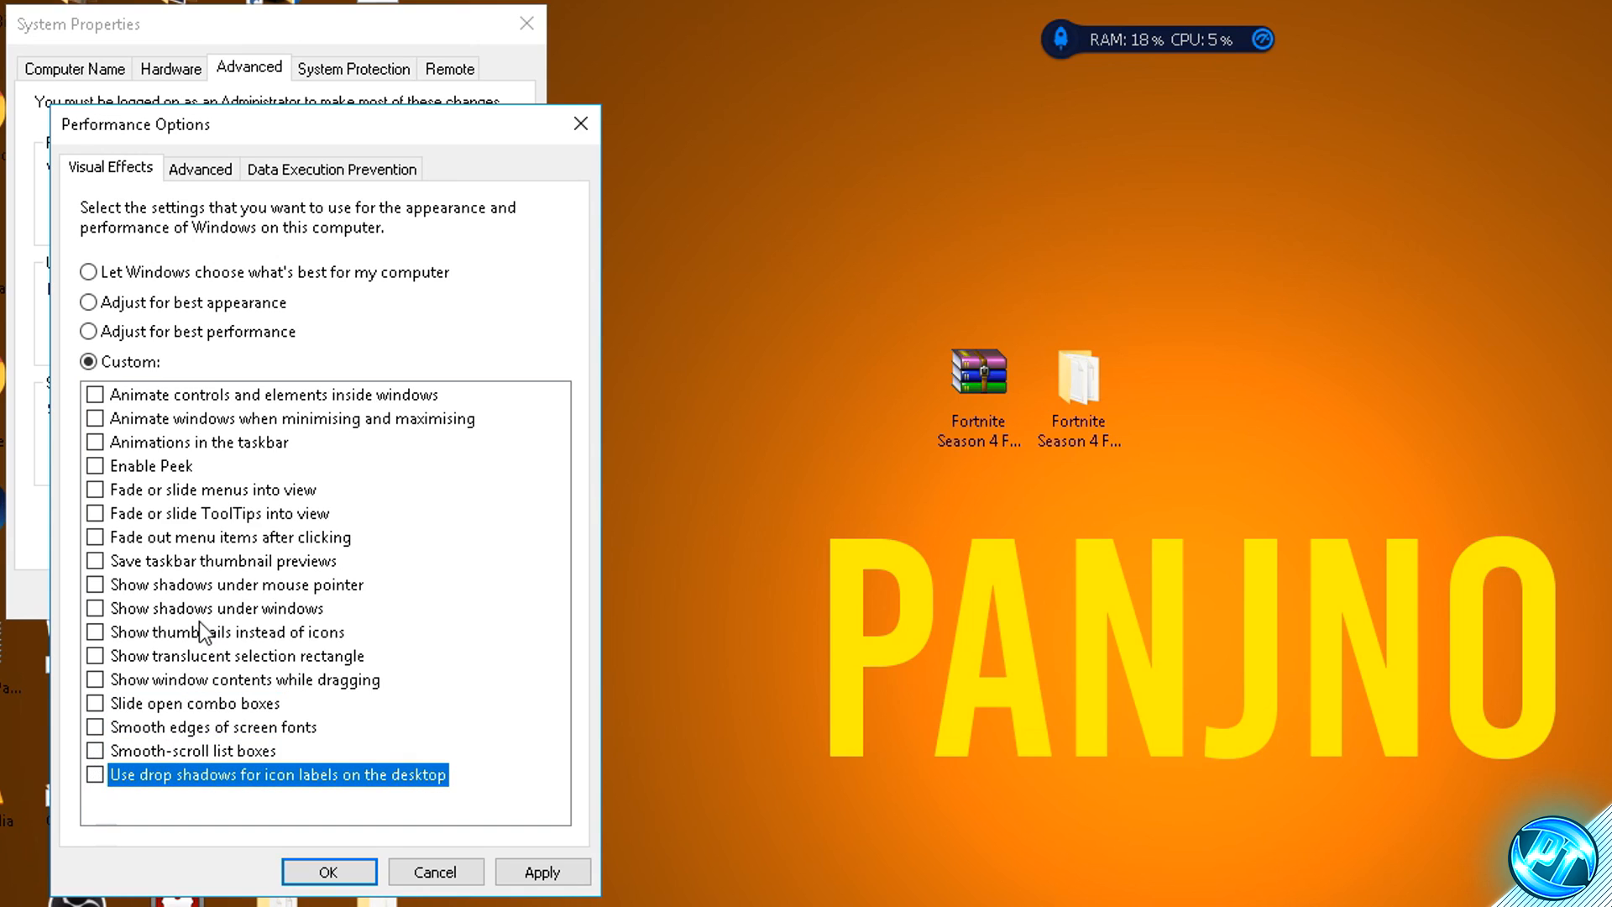
- Enable only "Show thumbnails instead of icons", leave "Smooth edges of screen fonts" off, and apply the visual effects
click(95, 632)
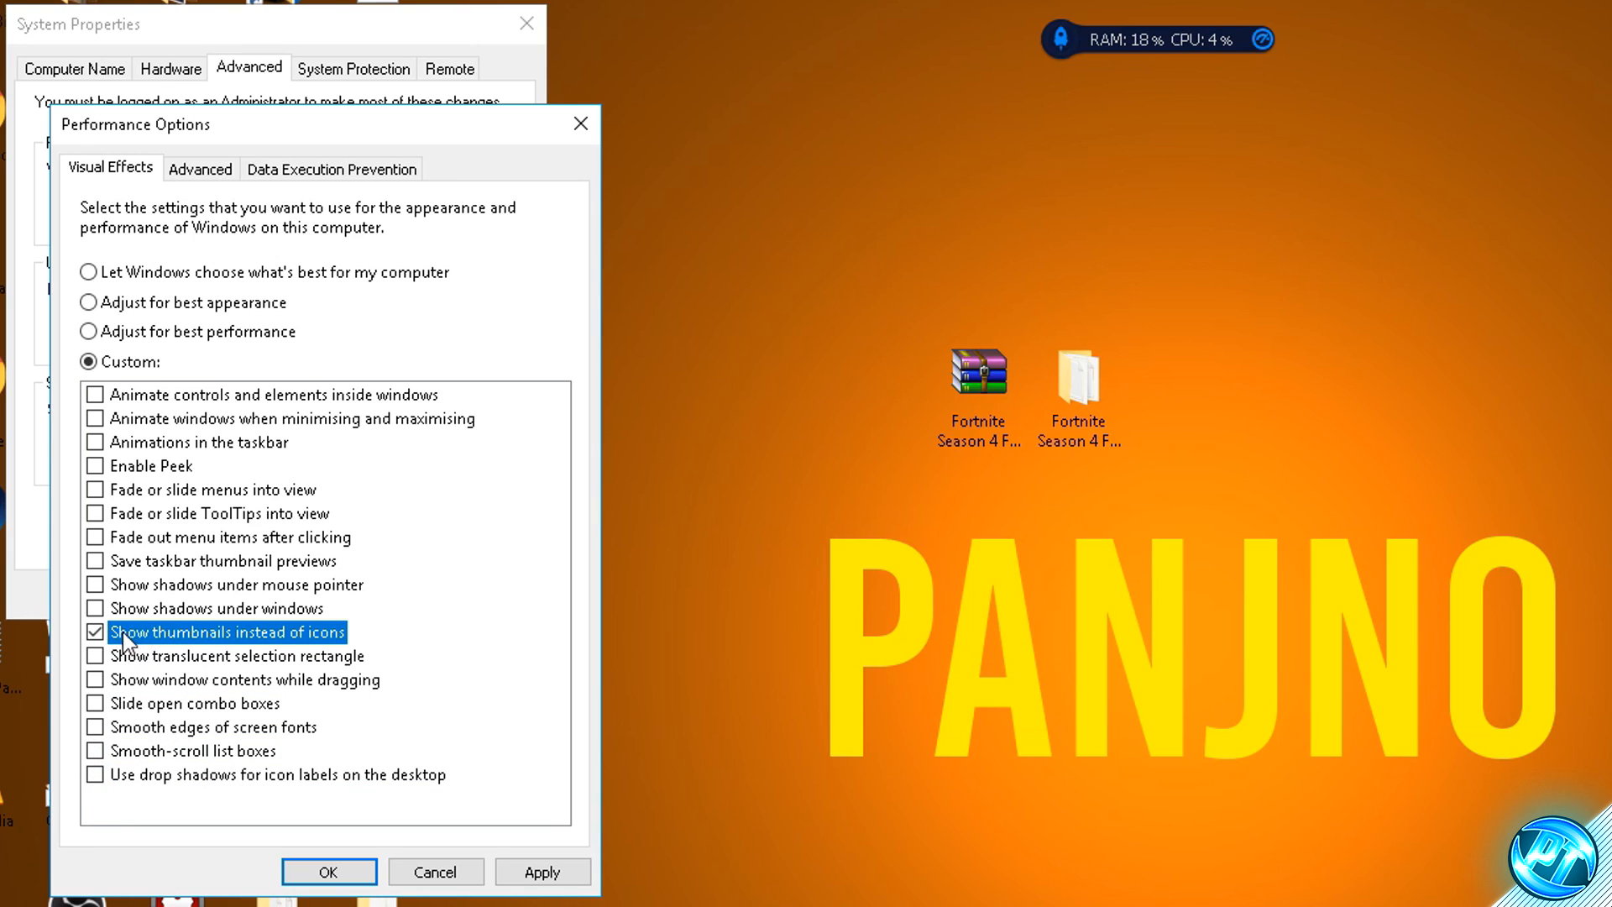
click(109, 724)
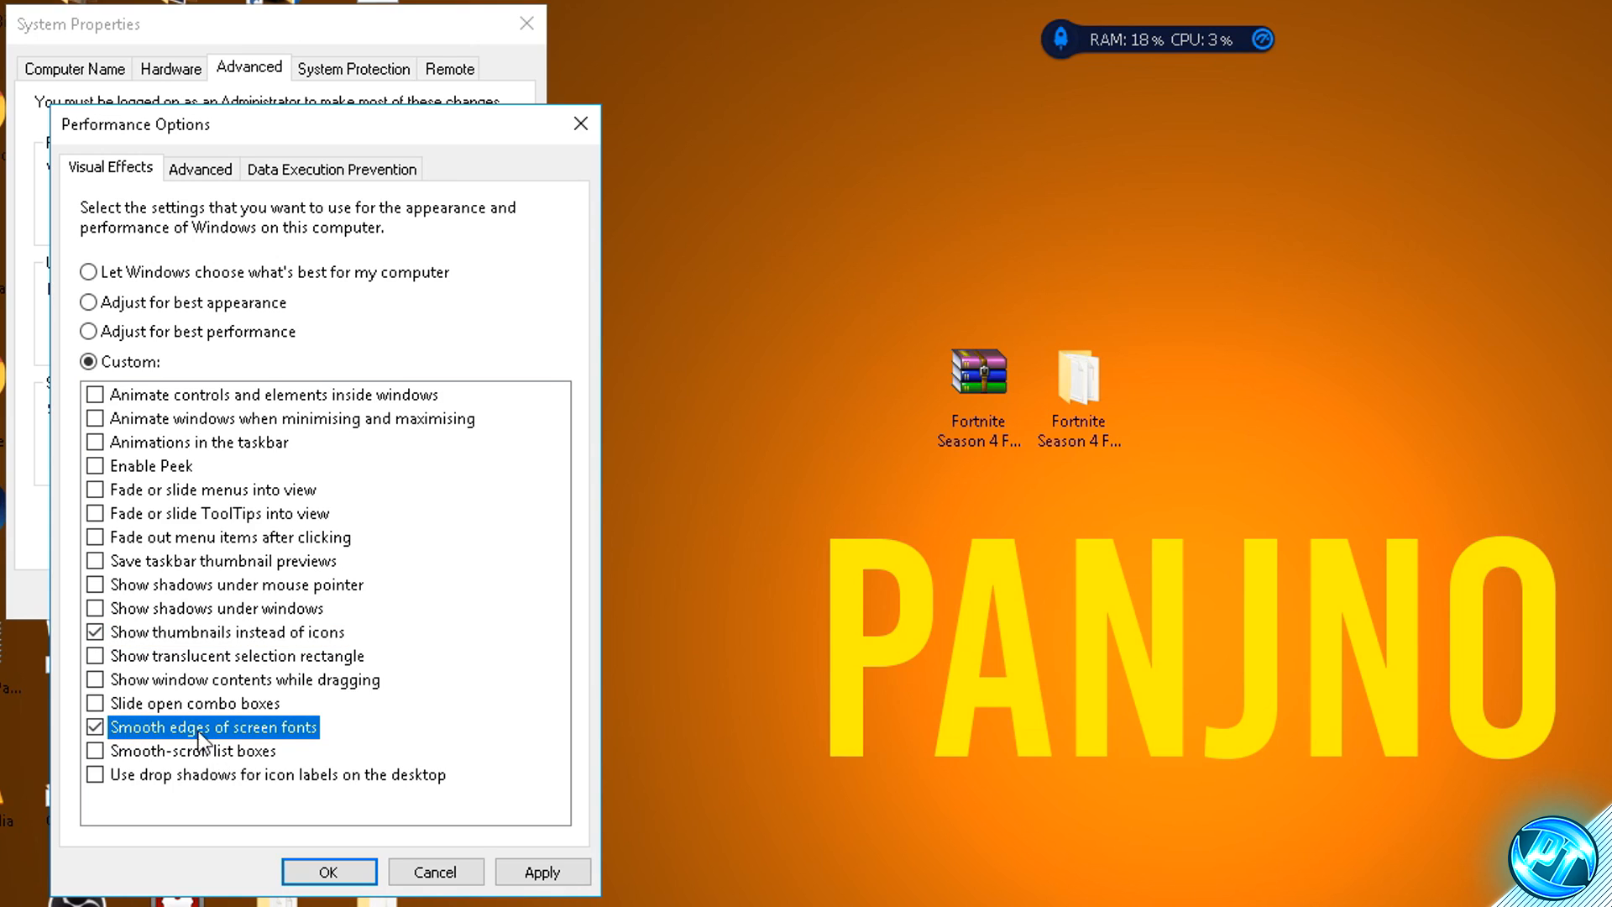
click(99, 729)
click(542, 872)
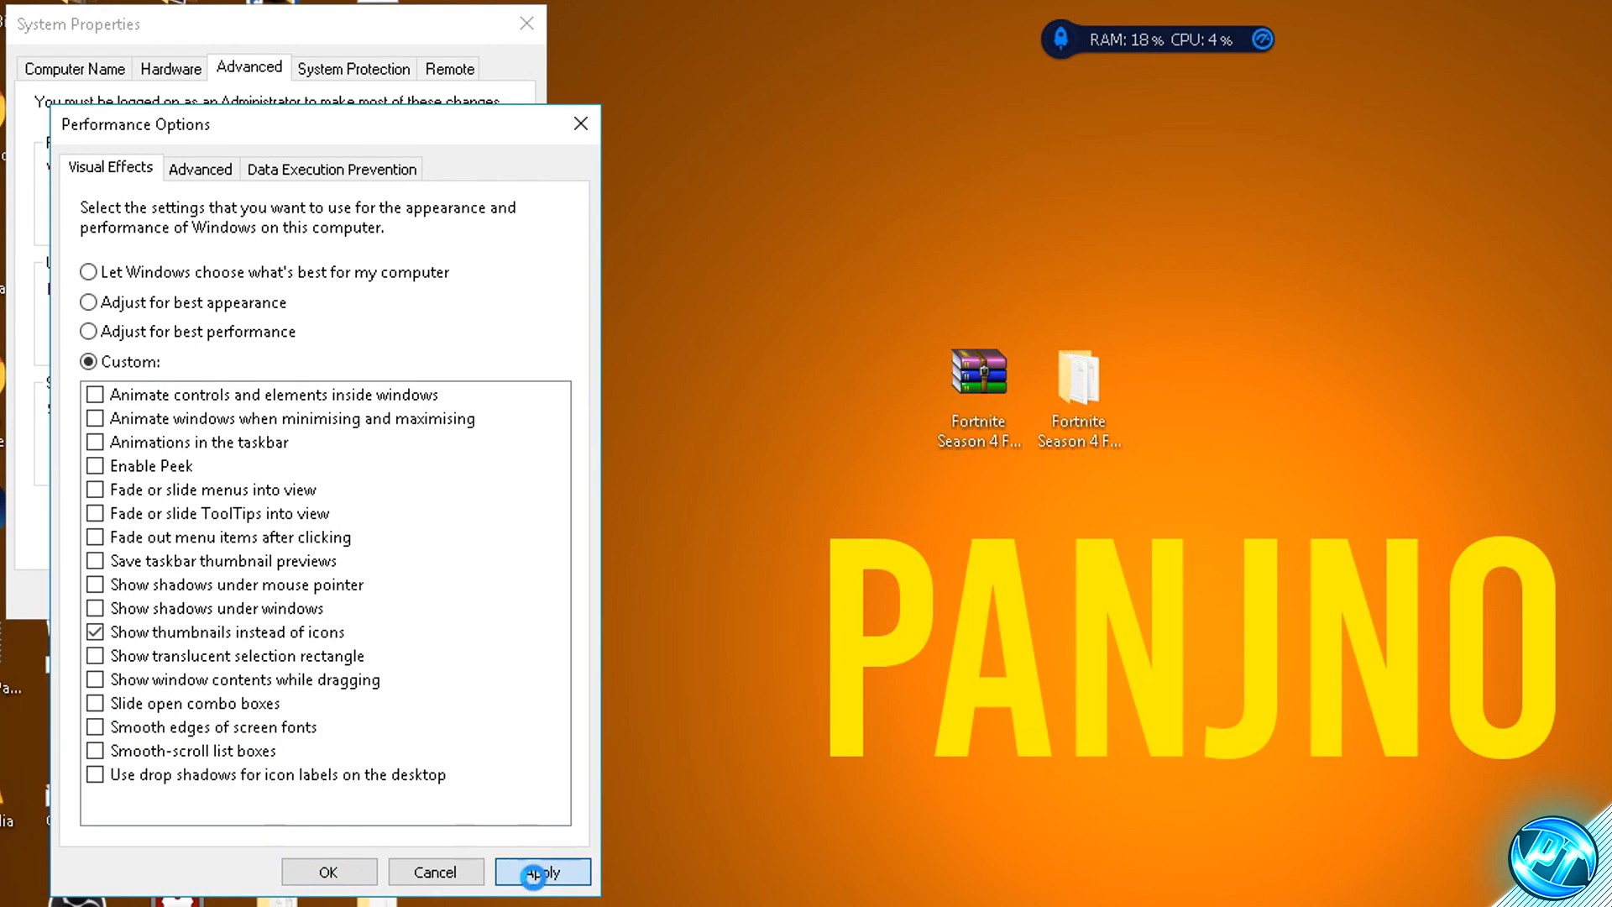
- Set processor scheduling to best performance of Programs, apply it and close the performance and system properties
click(200, 169)
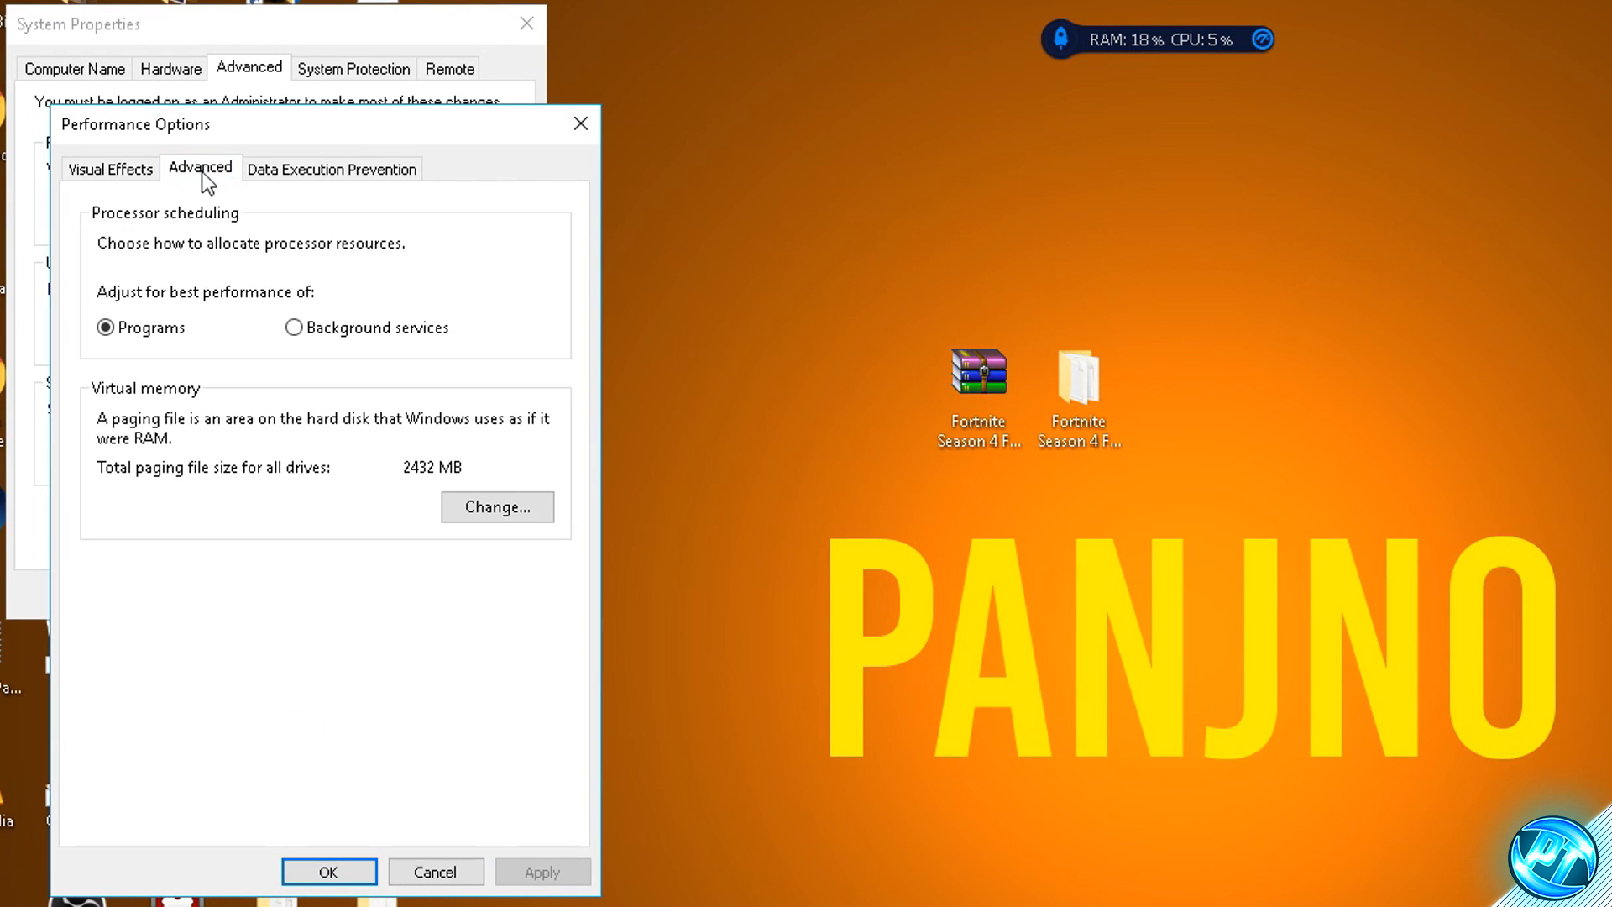
click(121, 327)
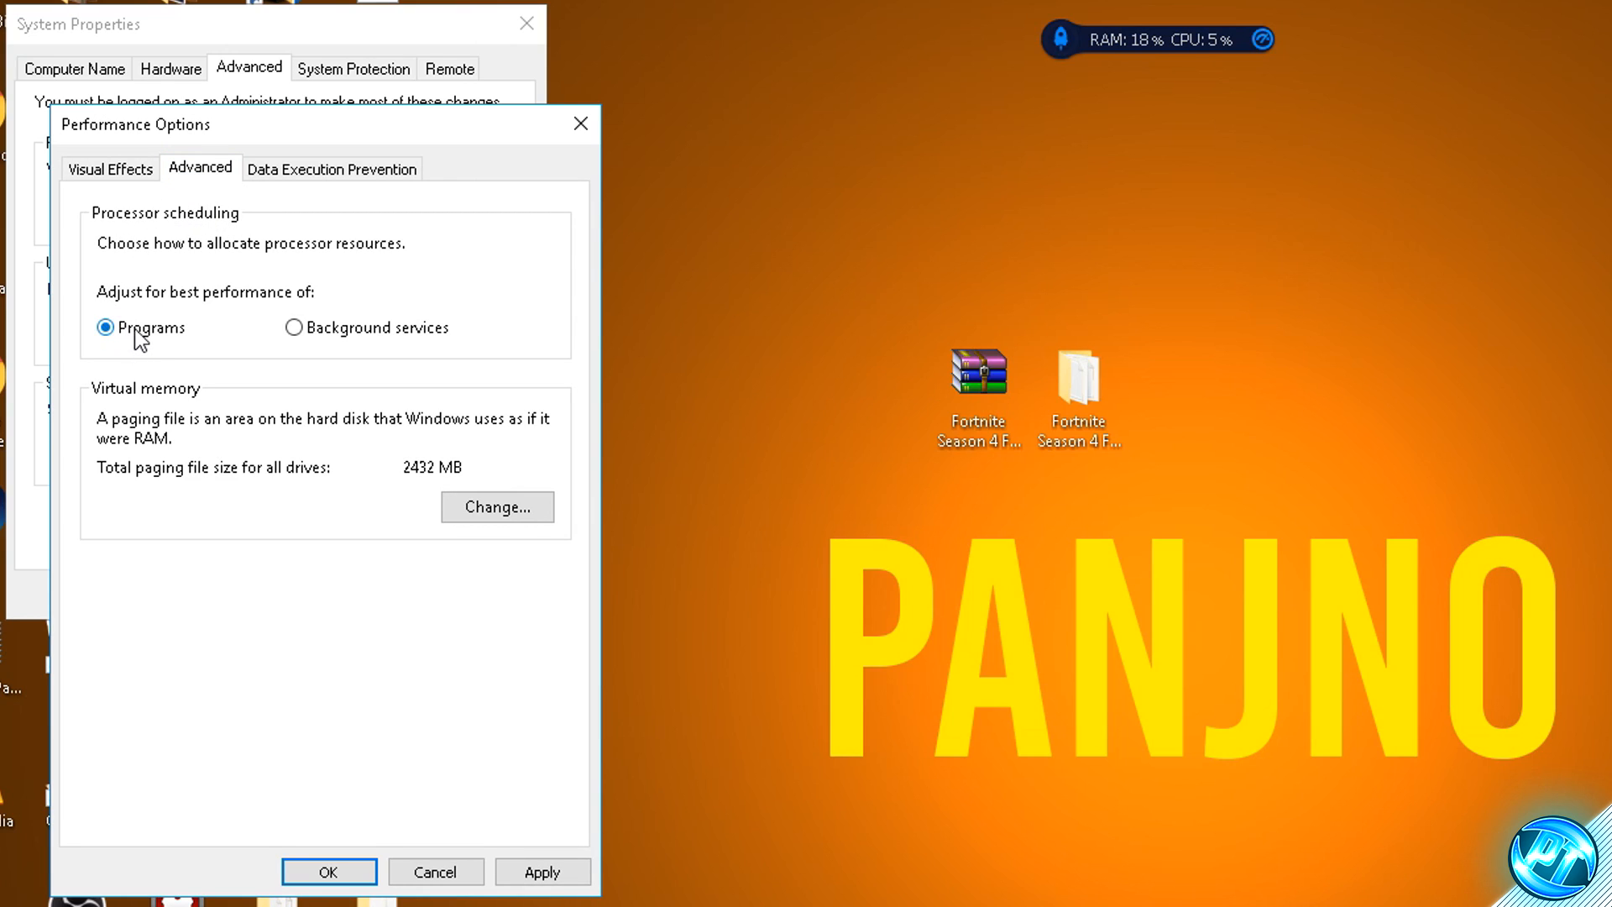
click(541, 871)
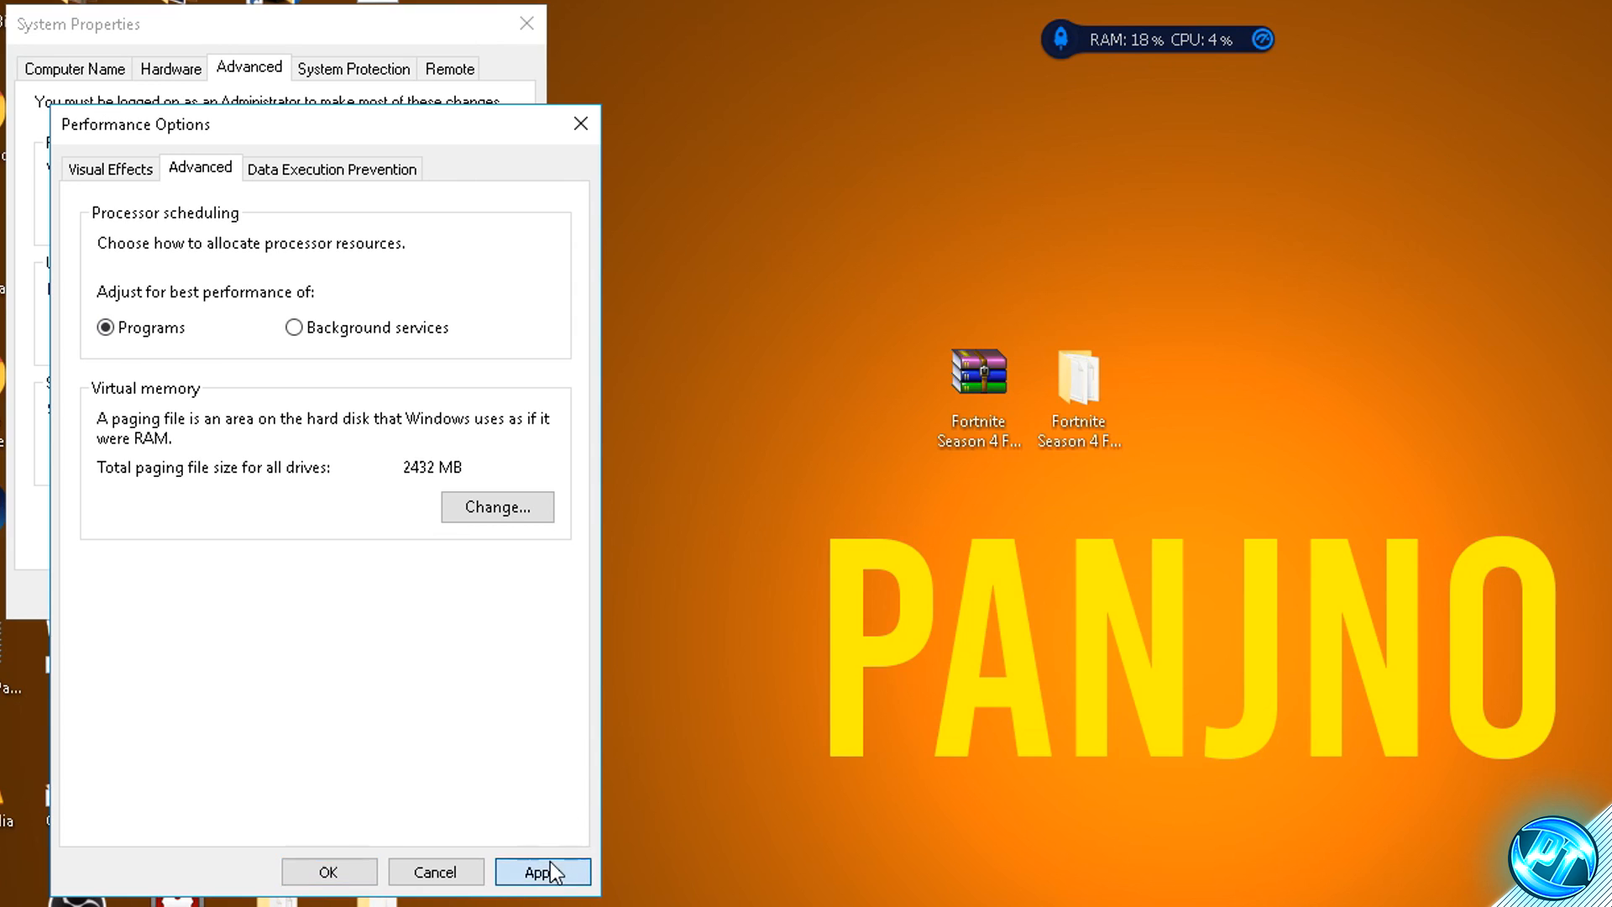
click(364, 874)
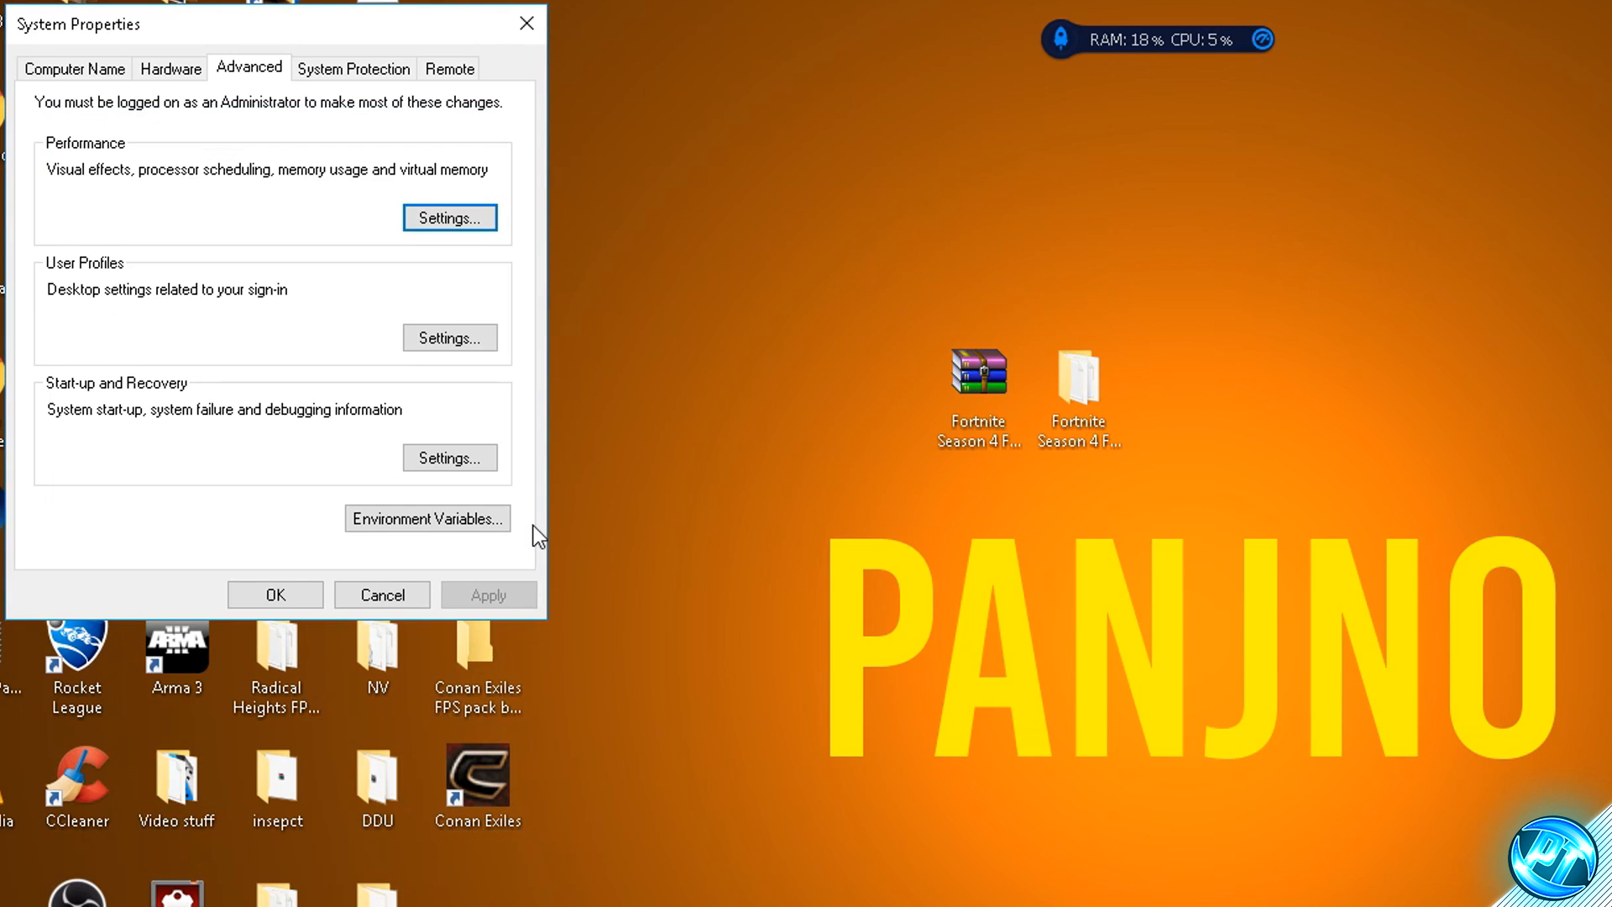
click(270, 594)
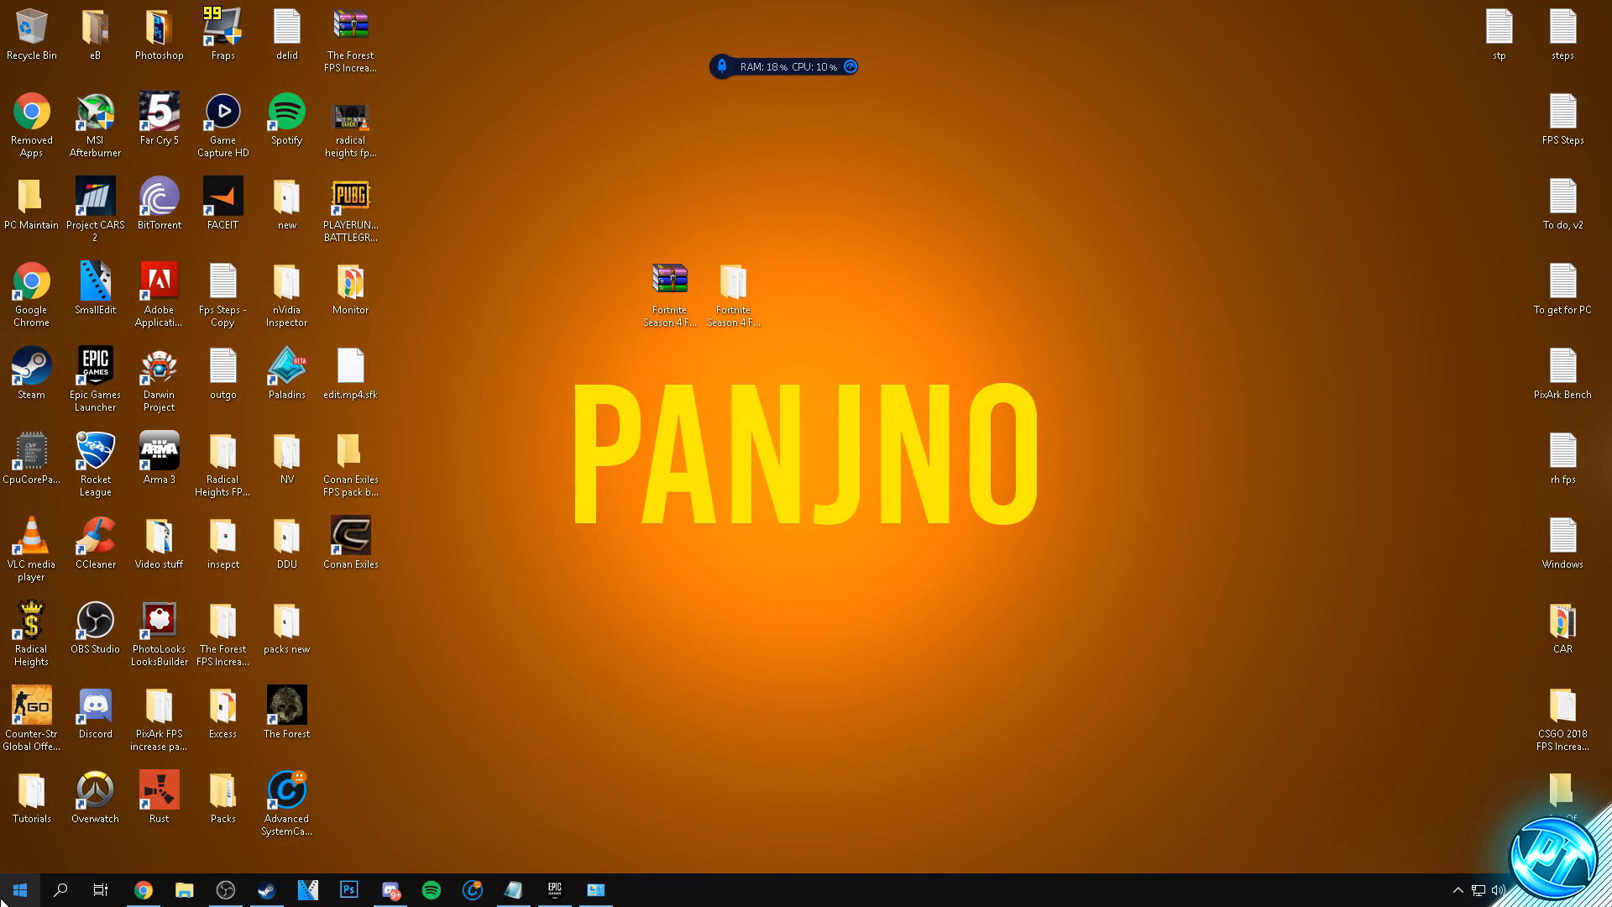
- Search Windows for "run" and launch the Registry Editor with the command regedit
key(super)
text(run)
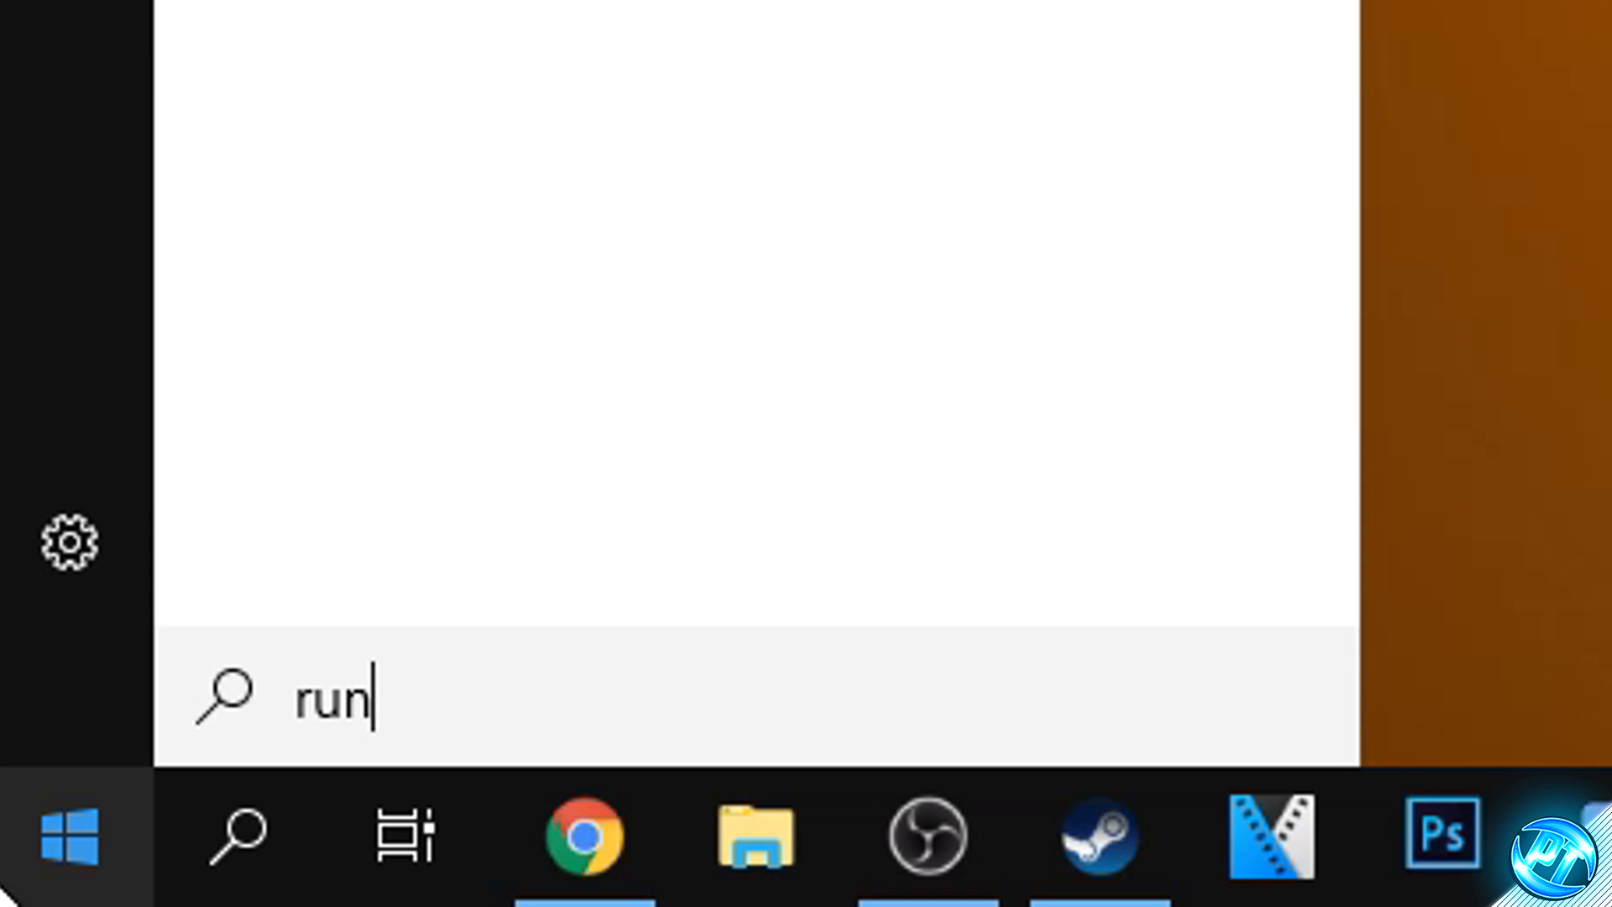
key(Return)
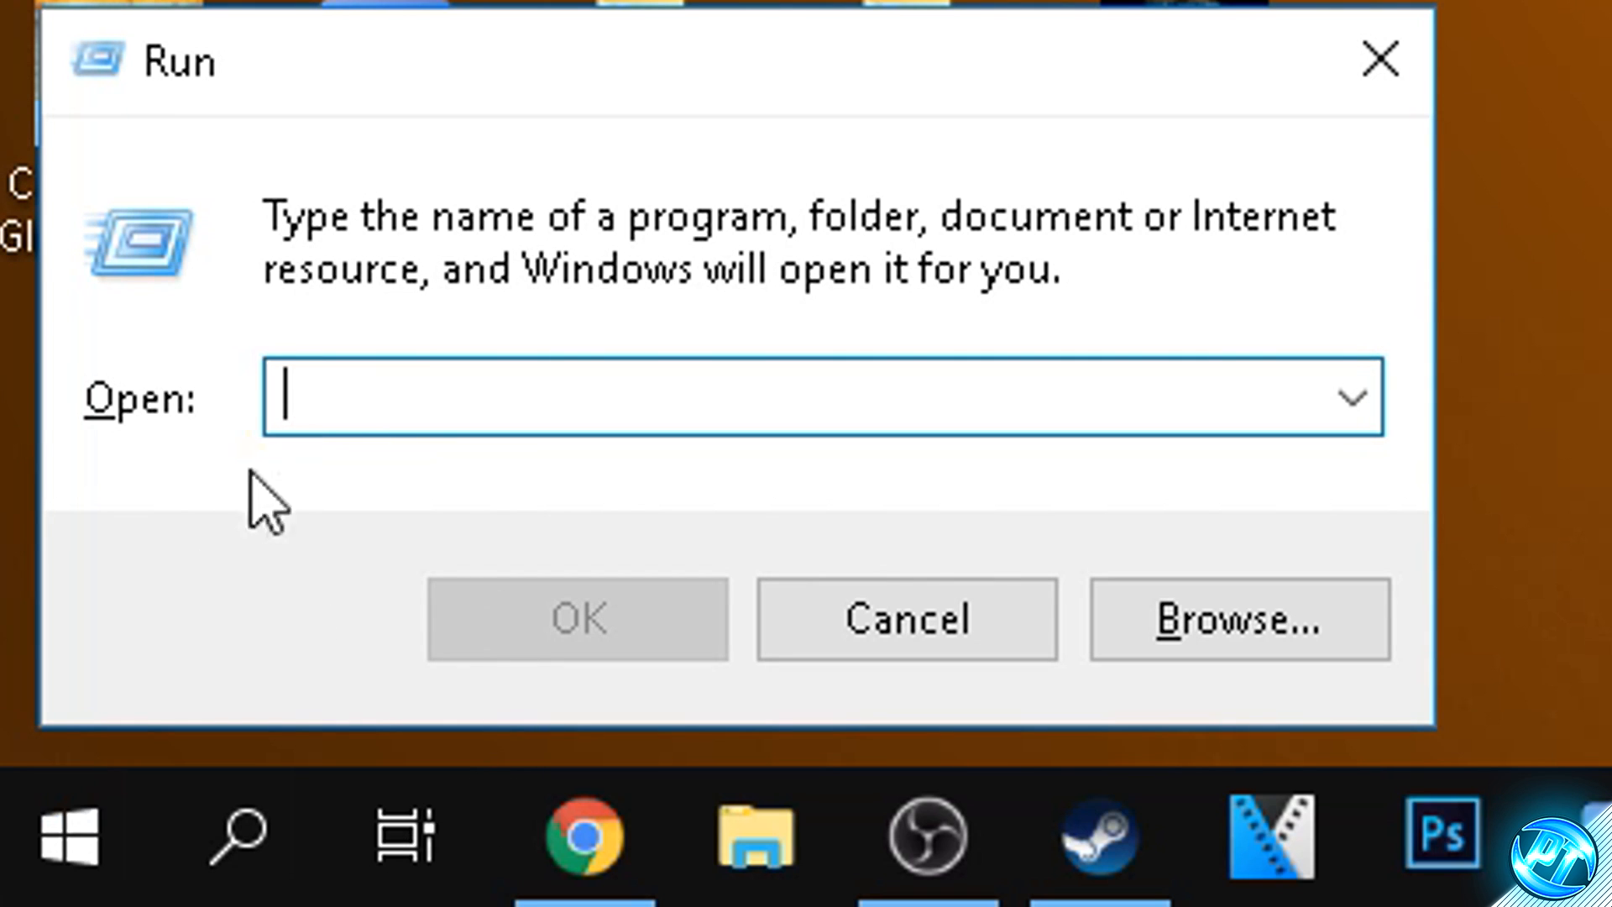
text(regedit)
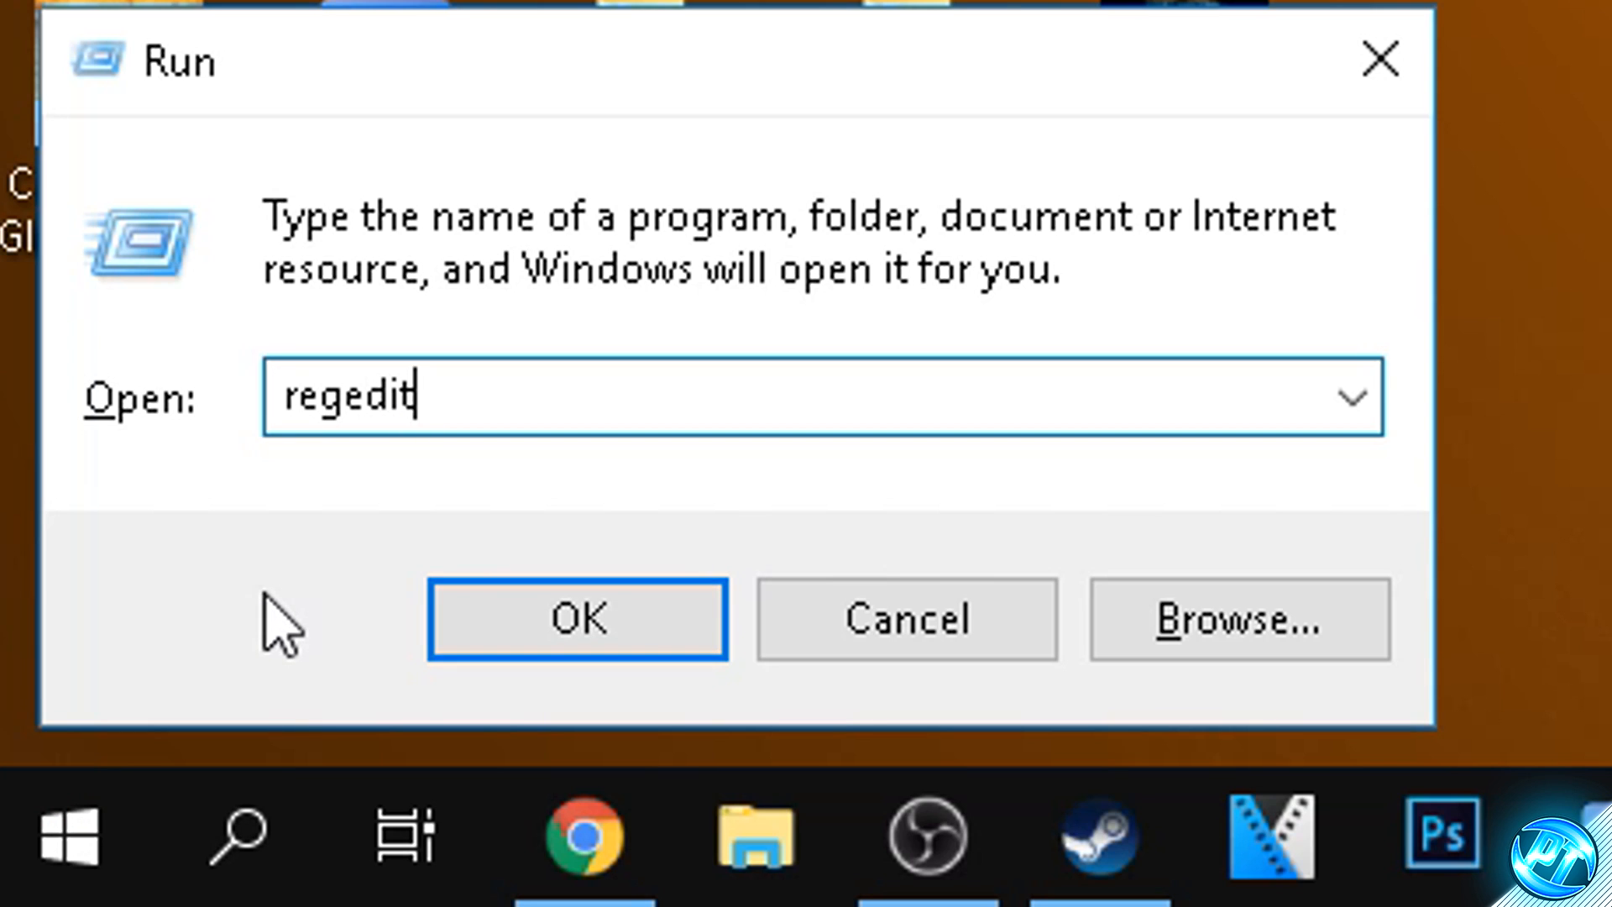
key(Return)
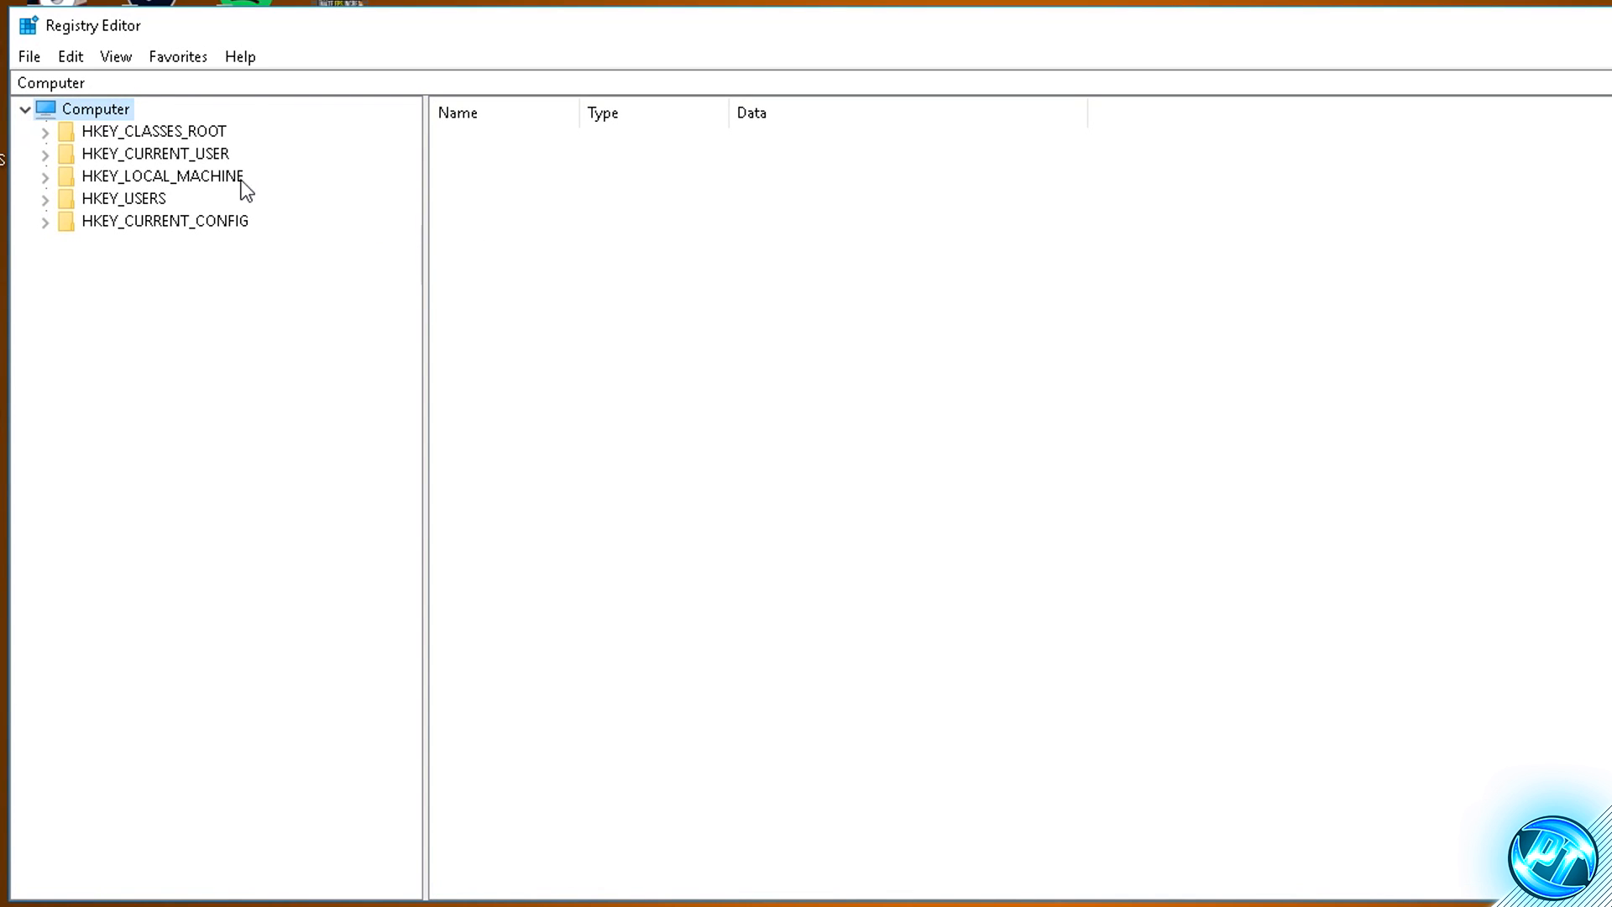
- Expand the registry path HKEY_LOCAL_MACHINE\SOFTWARE\Microsoft
click(91, 181)
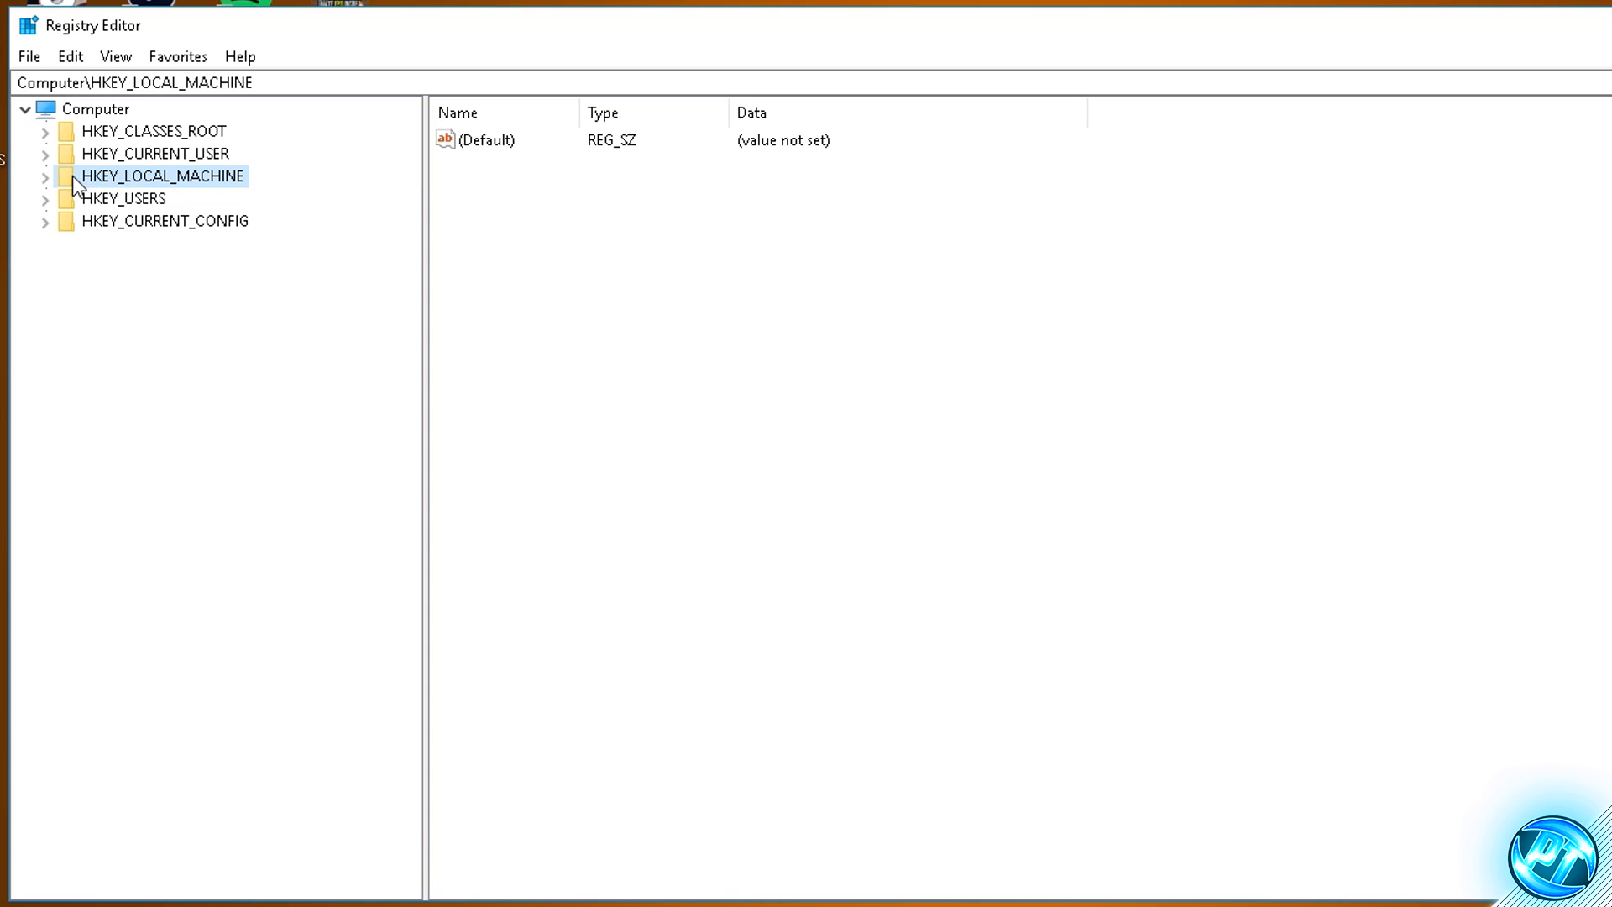
double_click(73, 175)
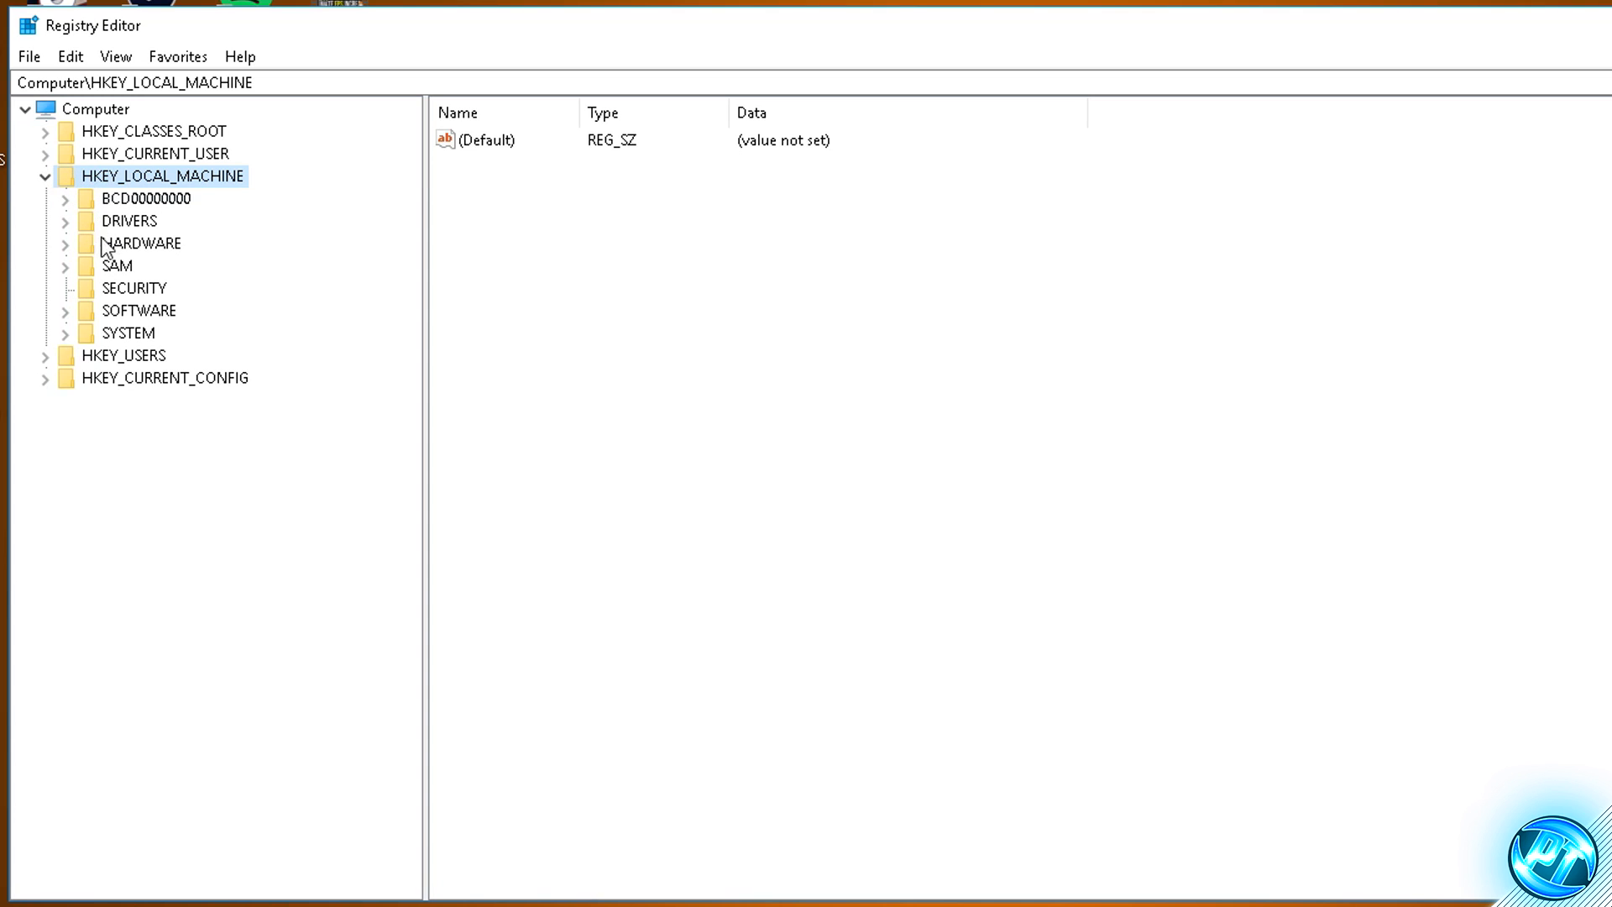
click(109, 310)
double_click(108, 310)
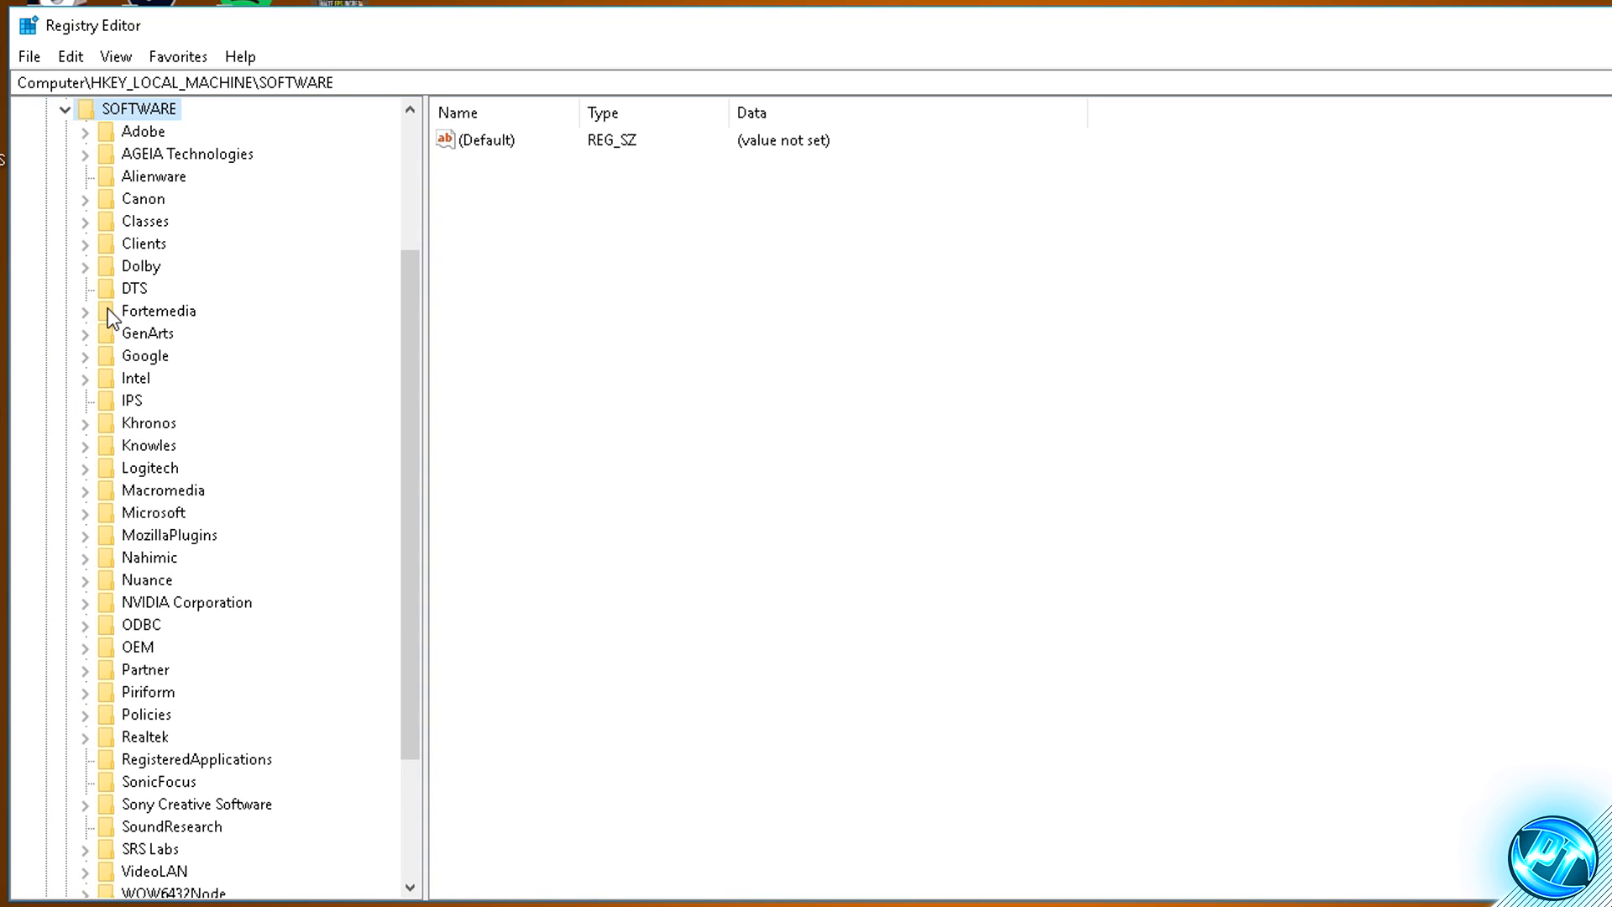
scroll(141, 266, down, 3)
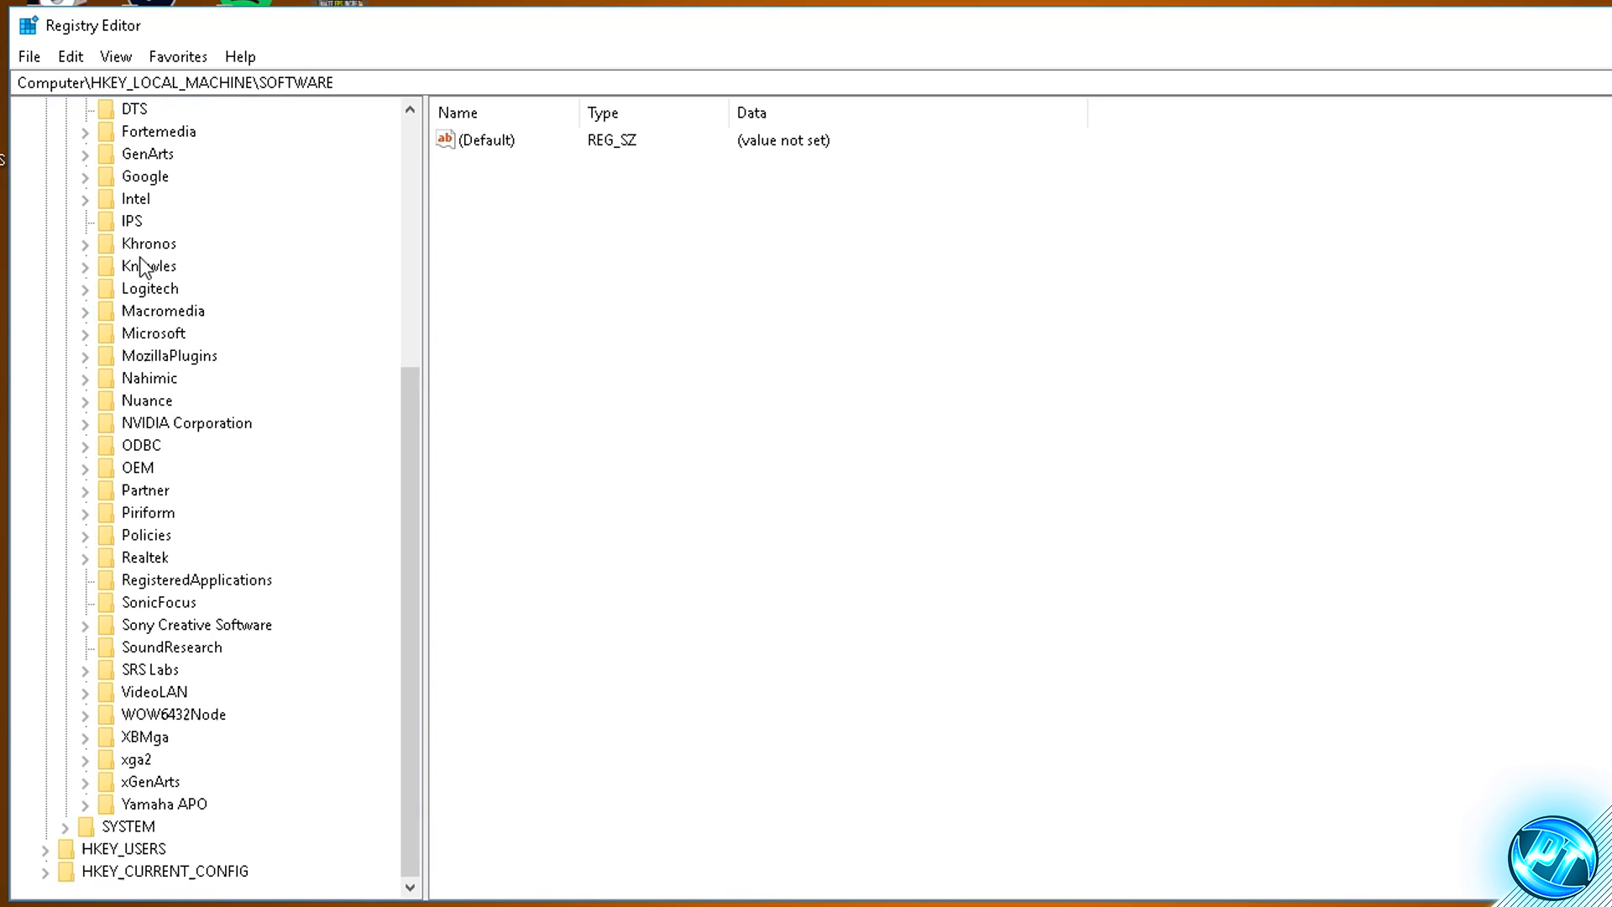
click(154, 338)
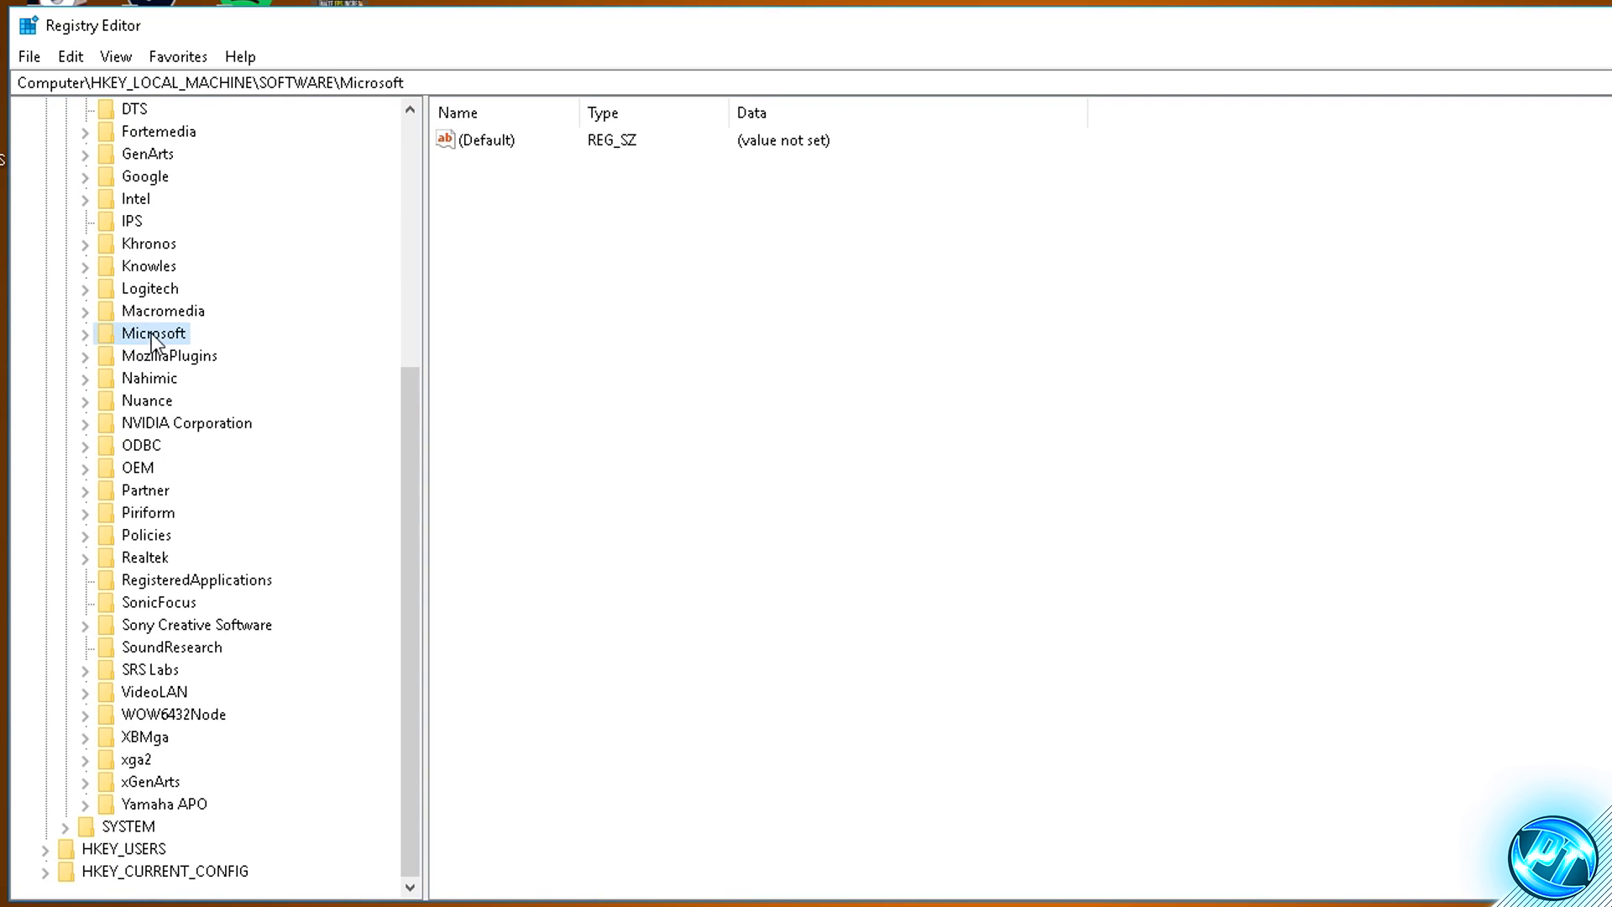
double_click(109, 334)
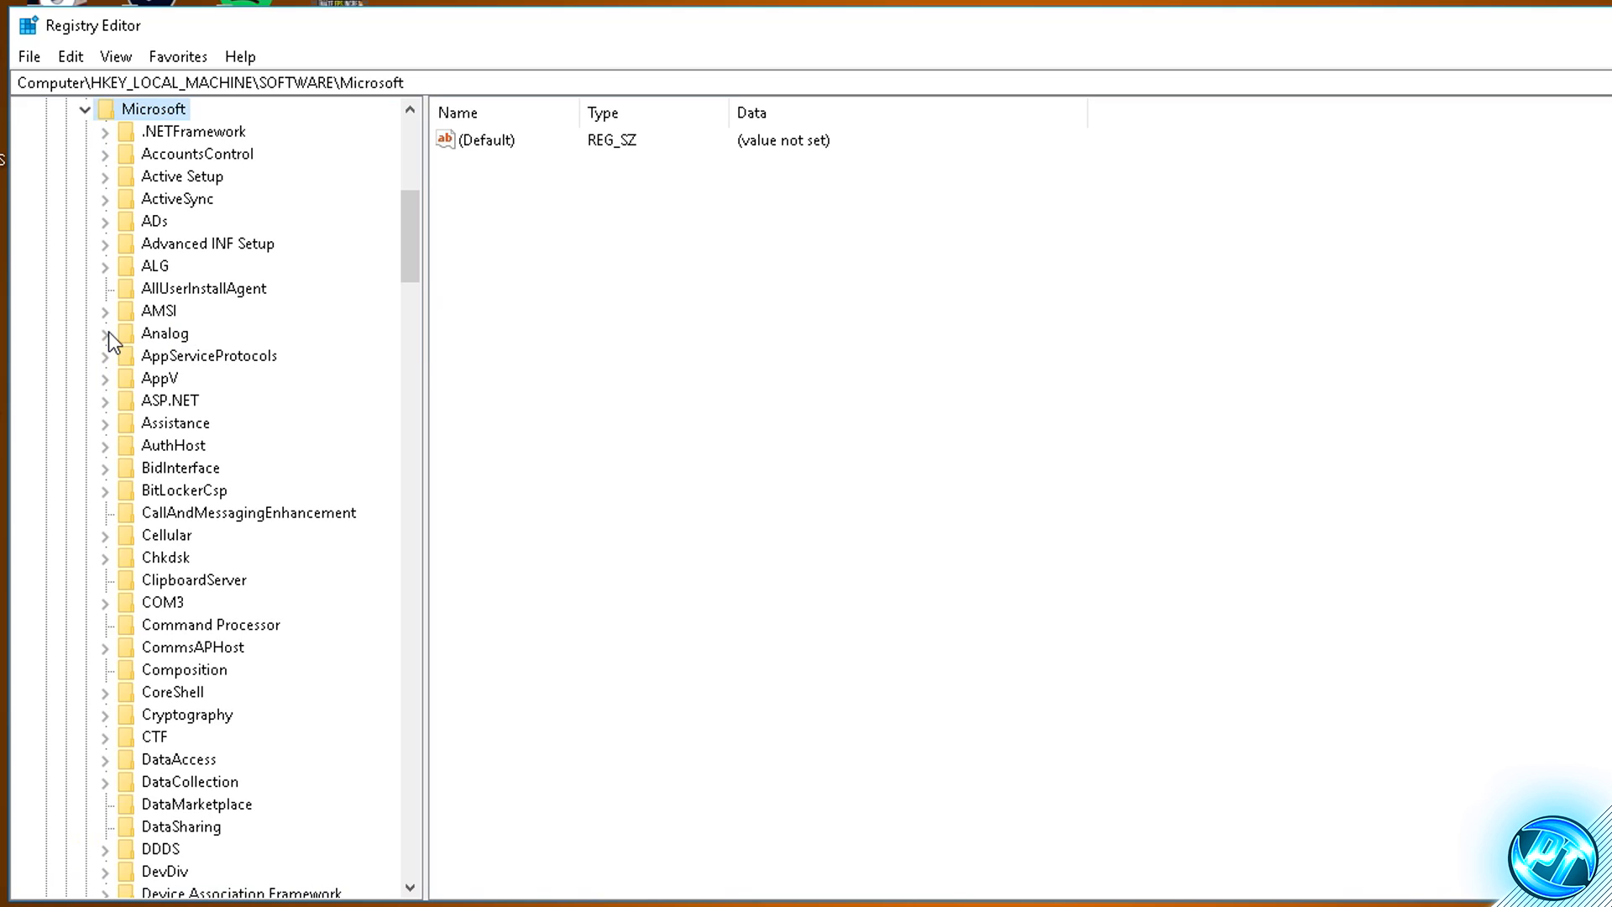
- Expand the Windows NT key under Microsoft and its CurrentVersion subkey
scroll(185, 314, down, 20)
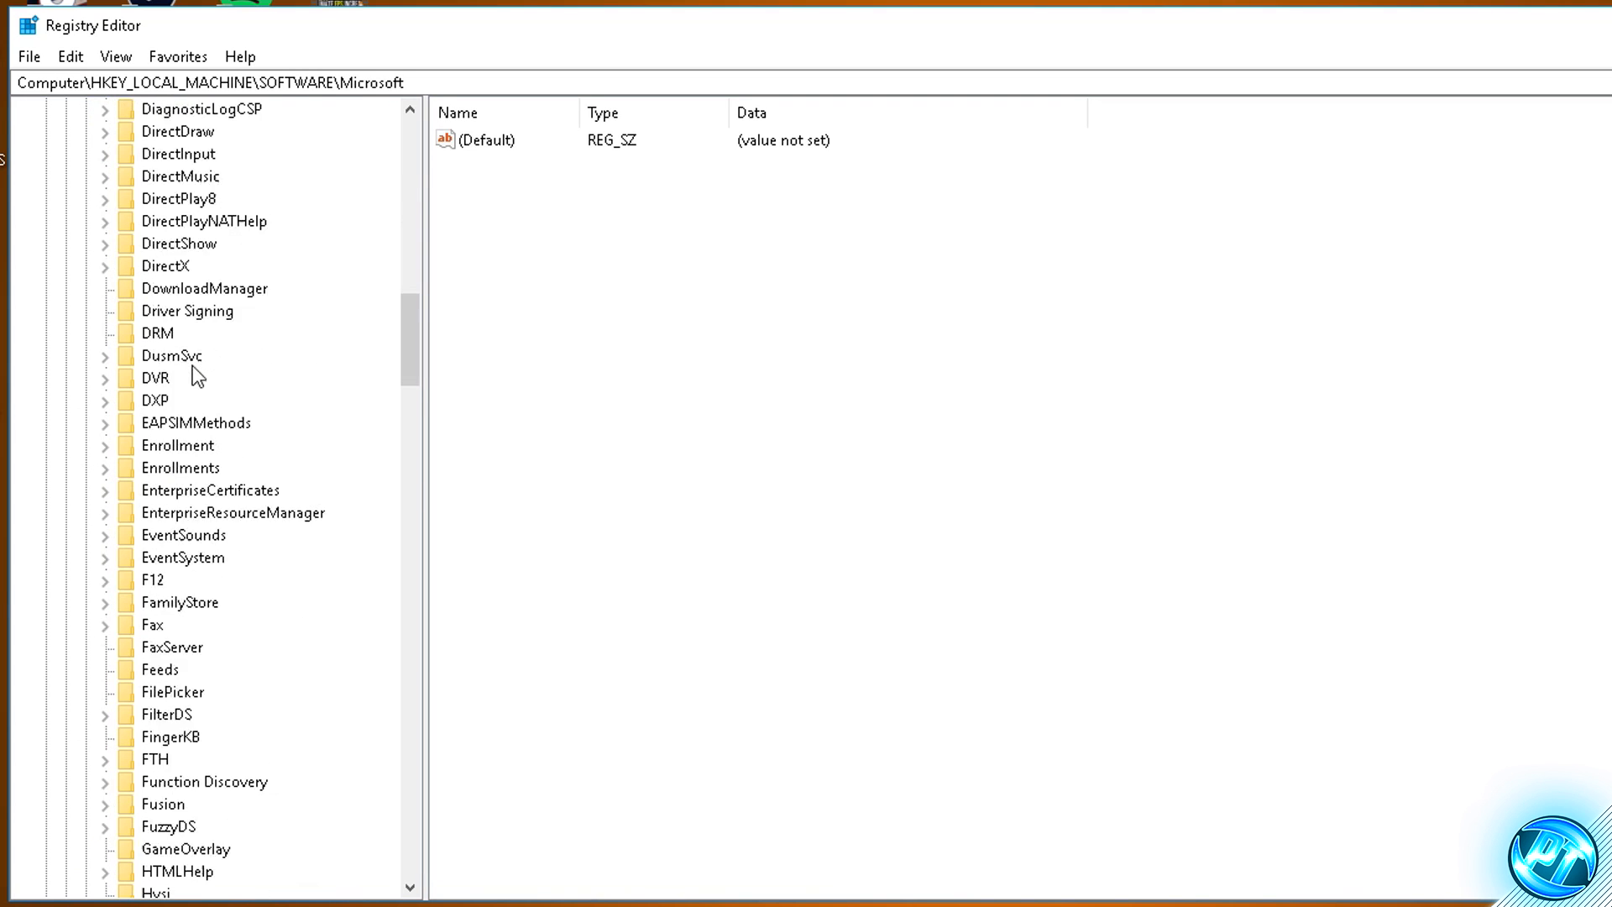
scroll(202, 403, down, 16)
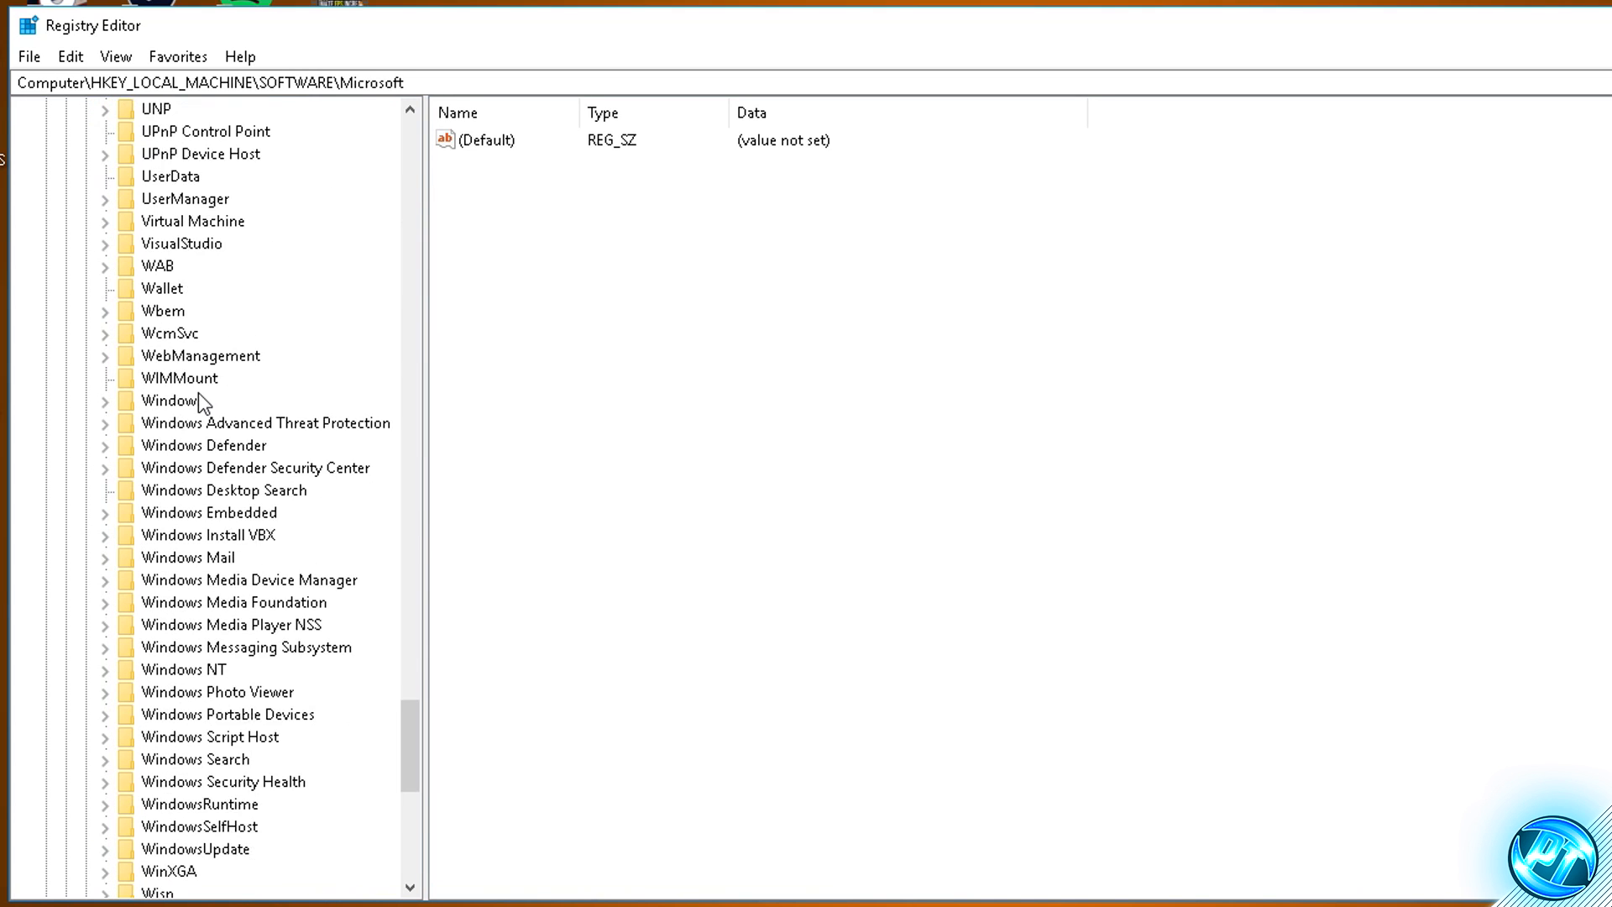
scroll(225, 317, up, 3)
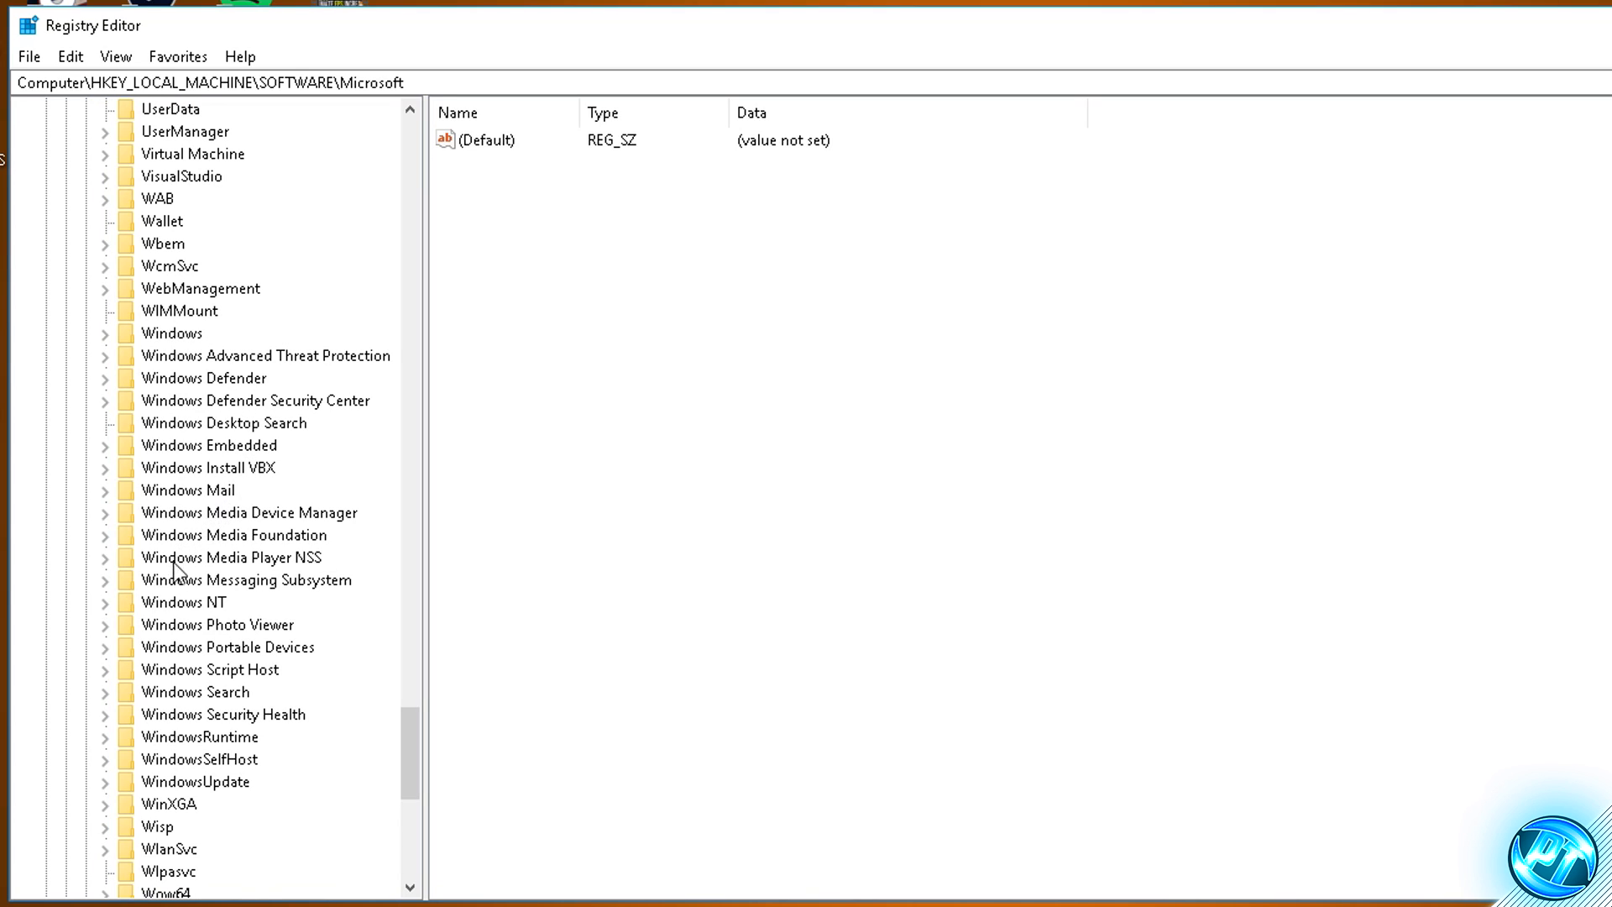
click(181, 605)
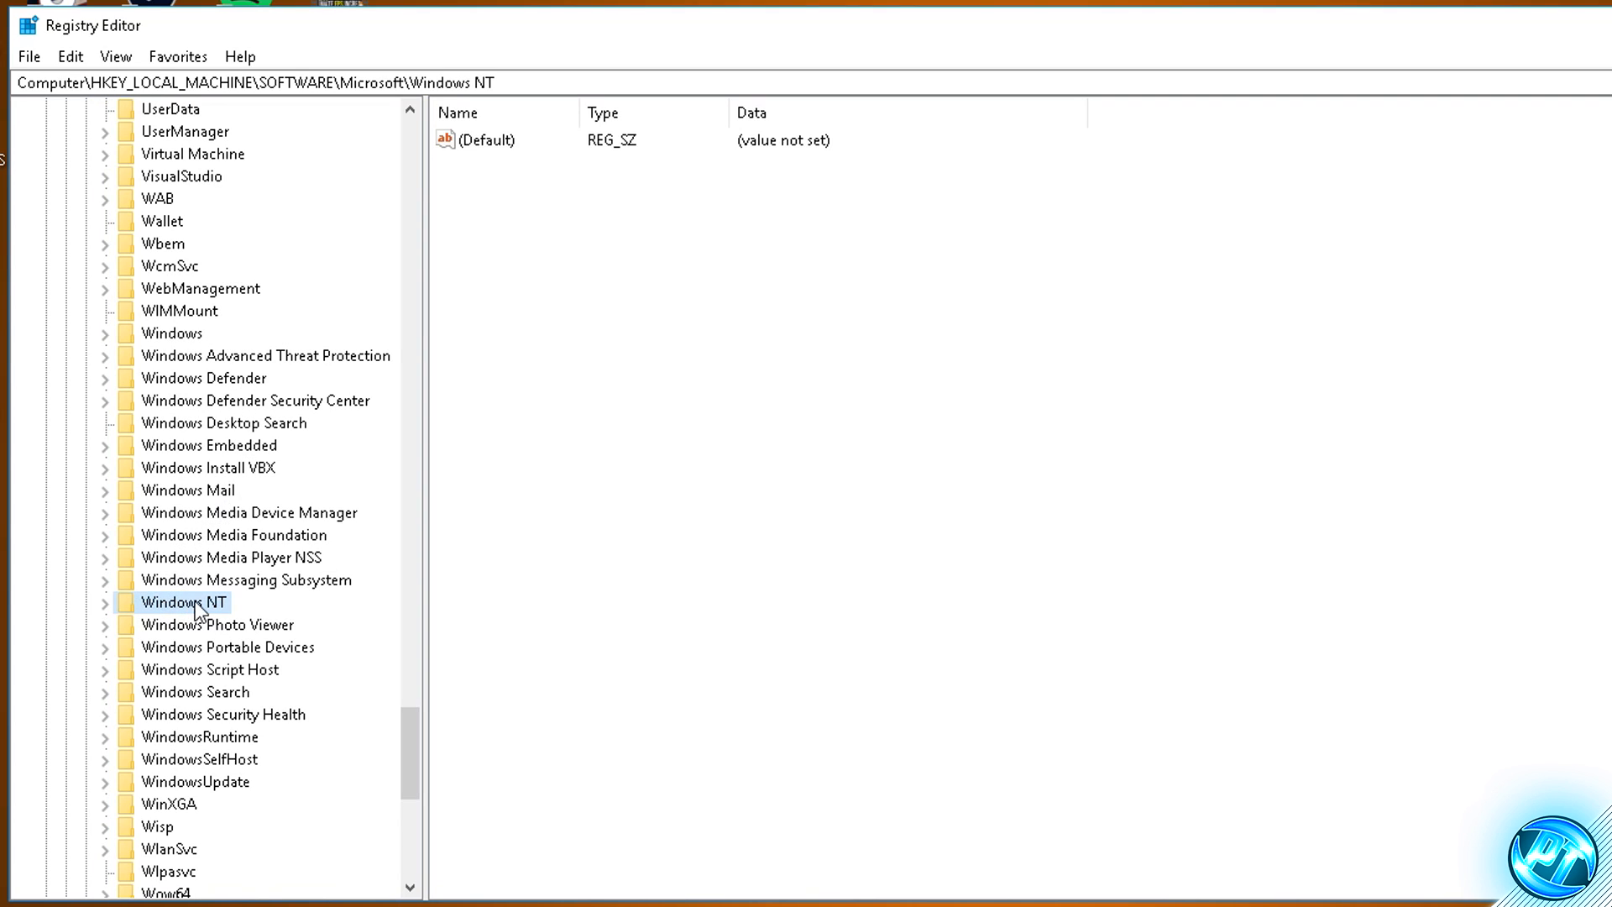
double_click(139, 609)
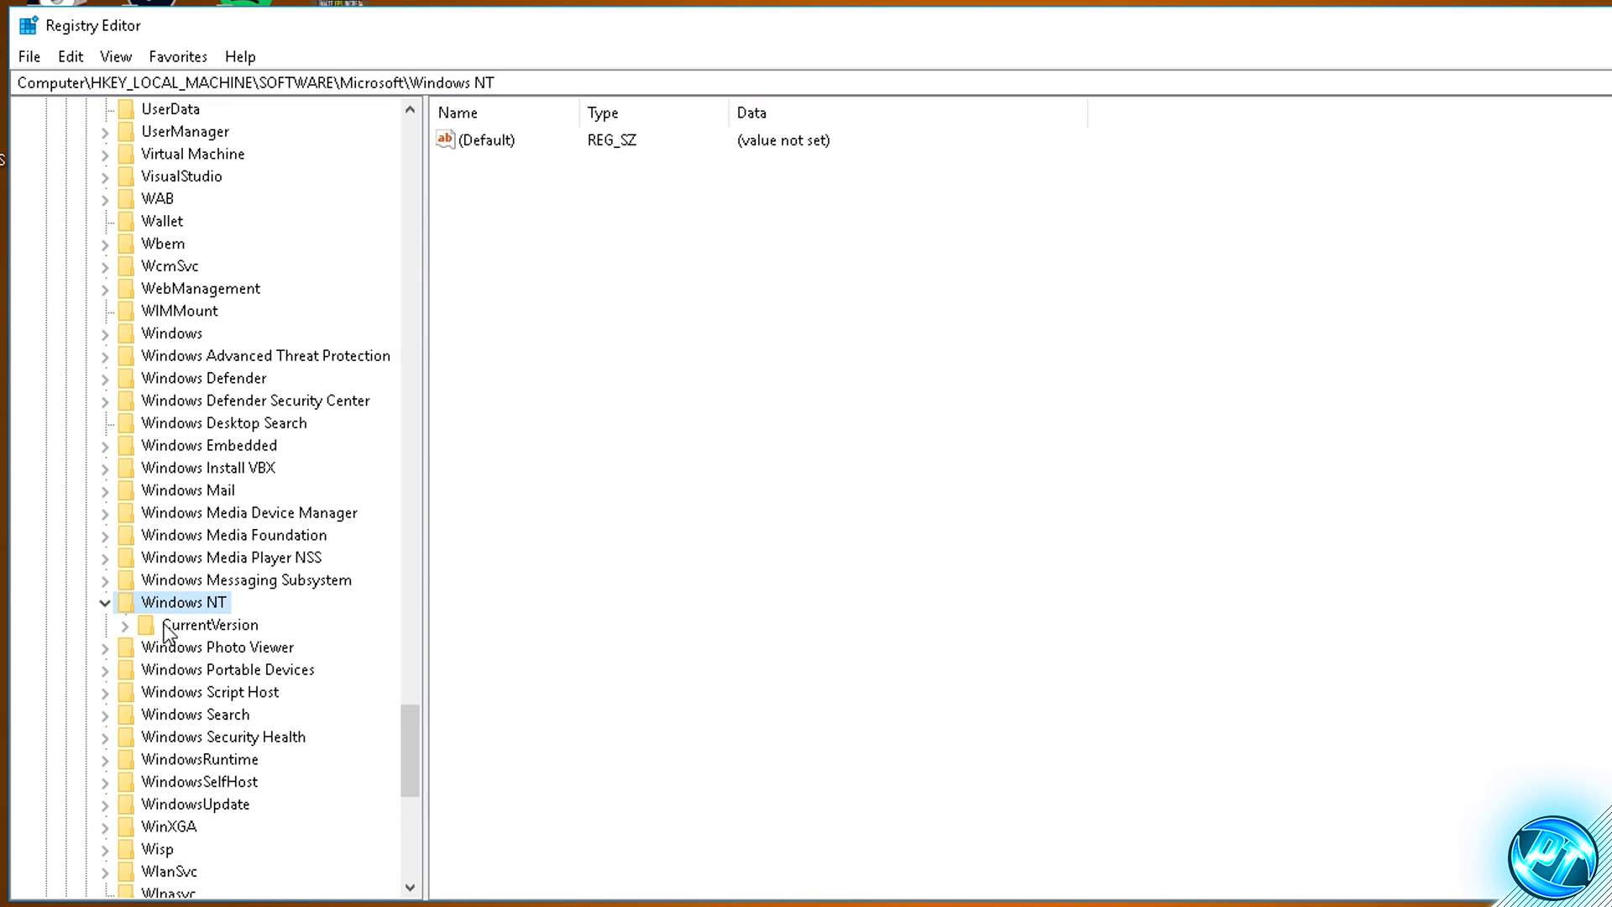
click(164, 630)
double_click(155, 630)
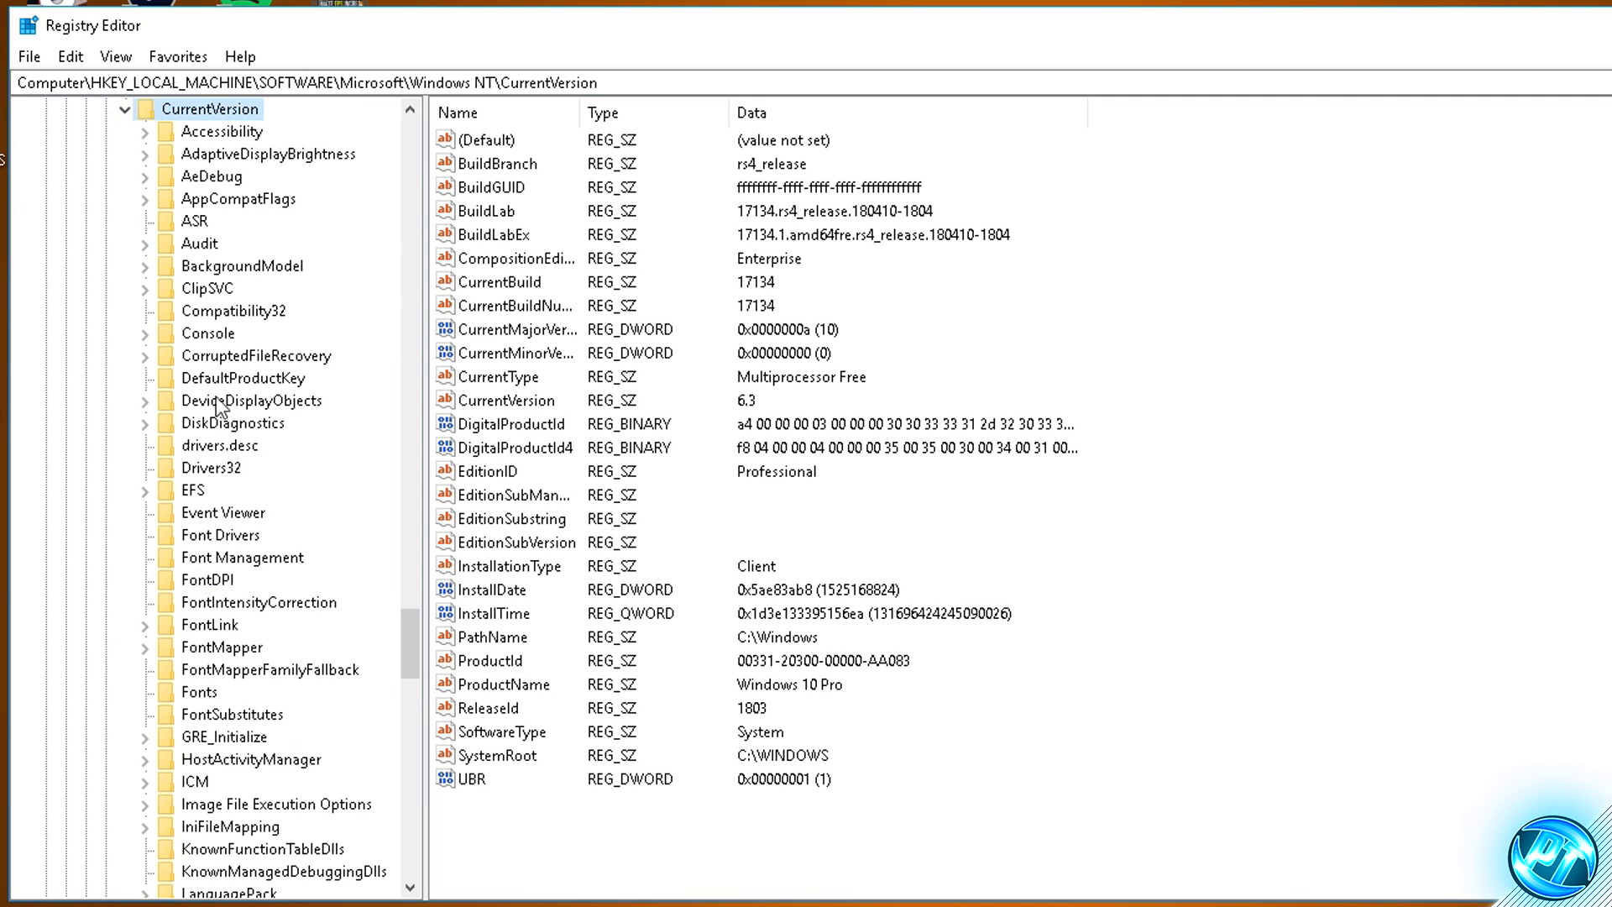
- Expand the Multimedia key under CurrentVersion and select its SystemProfile subkey
scroll(214, 323, down, 7)
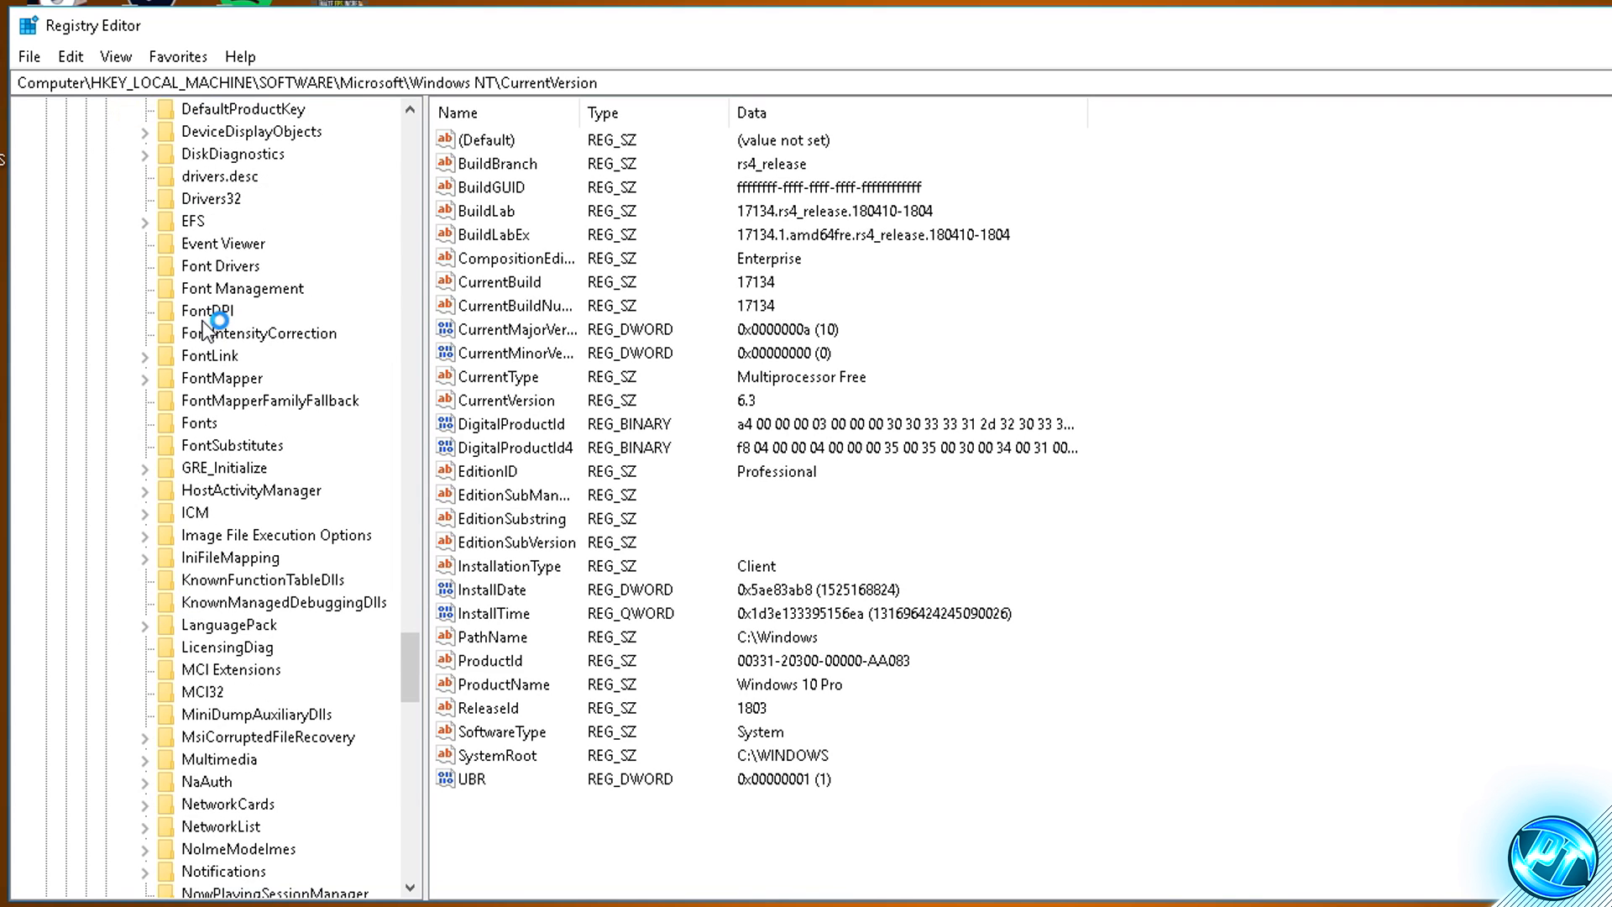
click(249, 559)
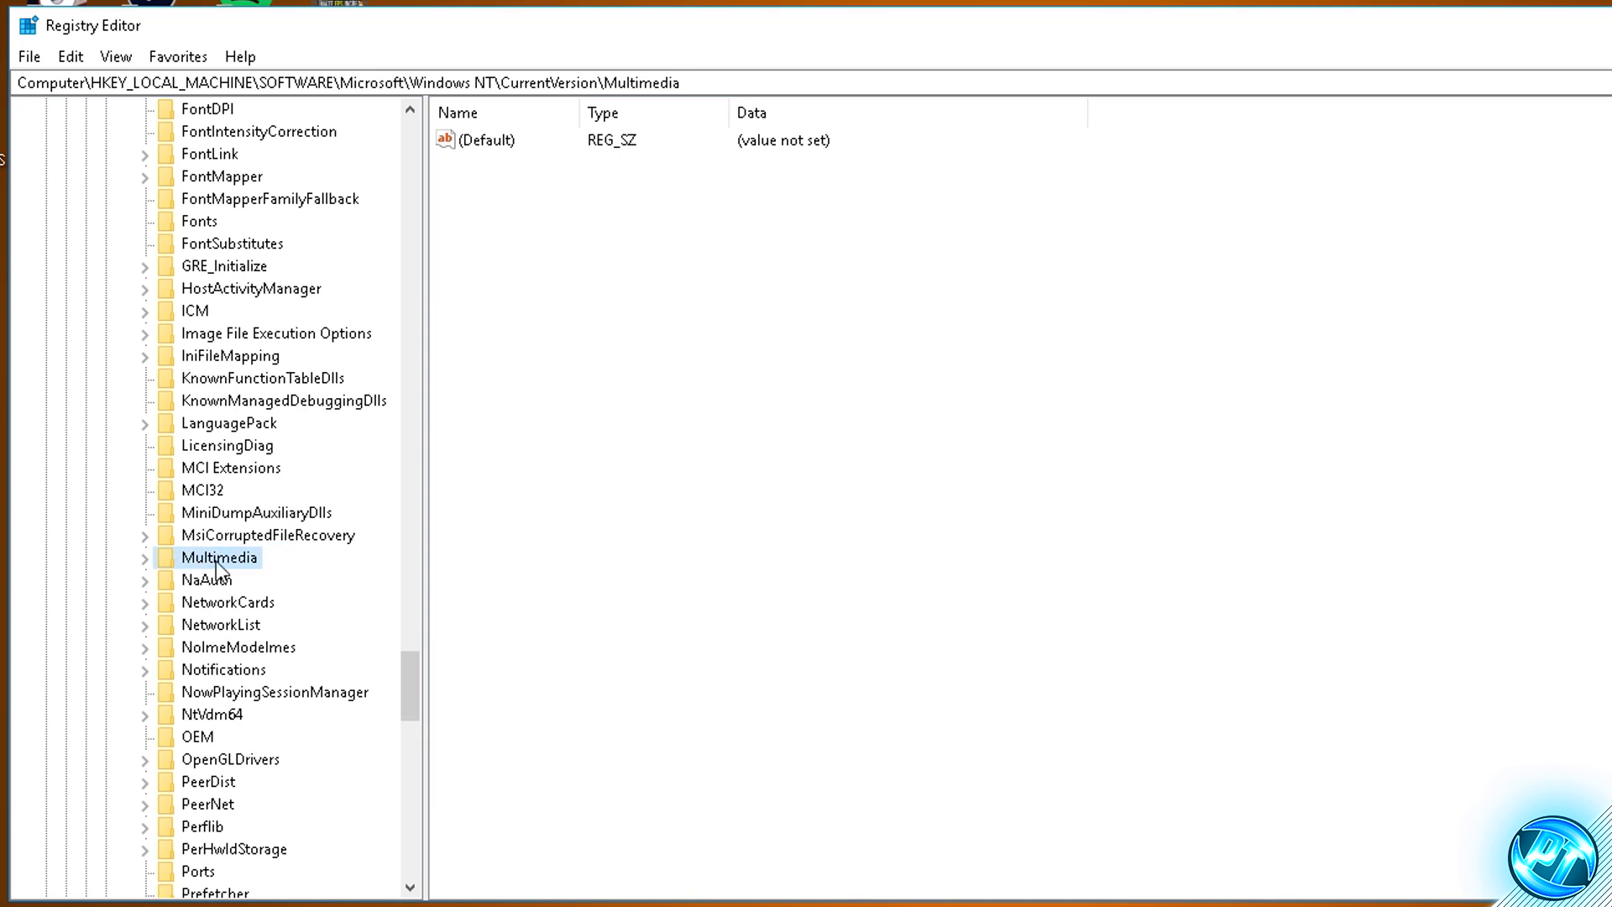
double_click(169, 559)
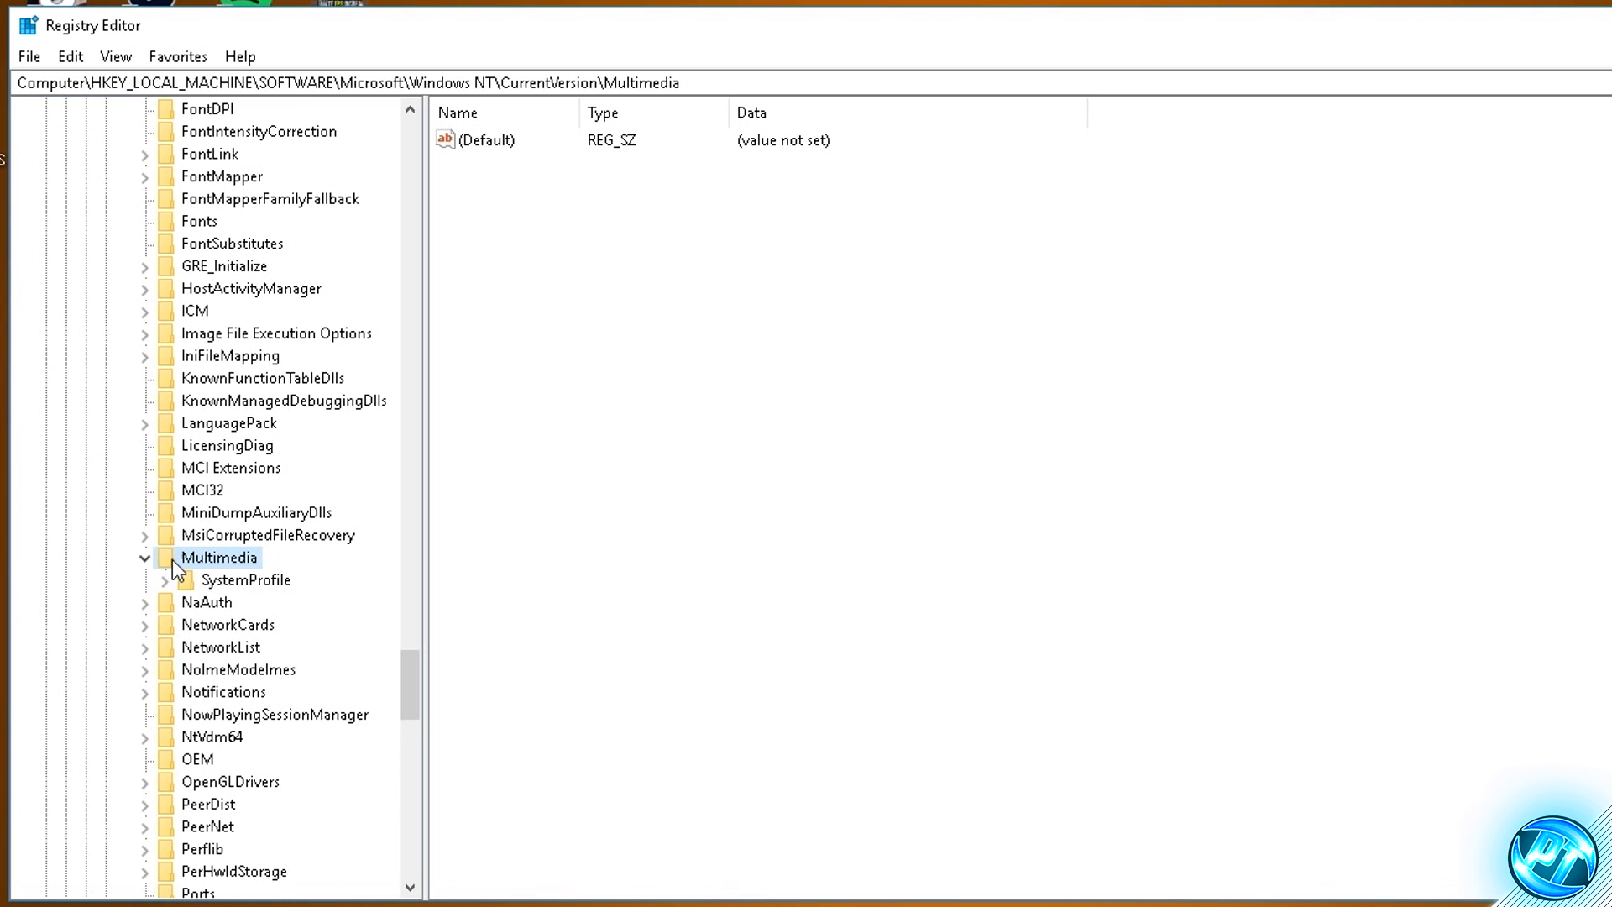
click(190, 582)
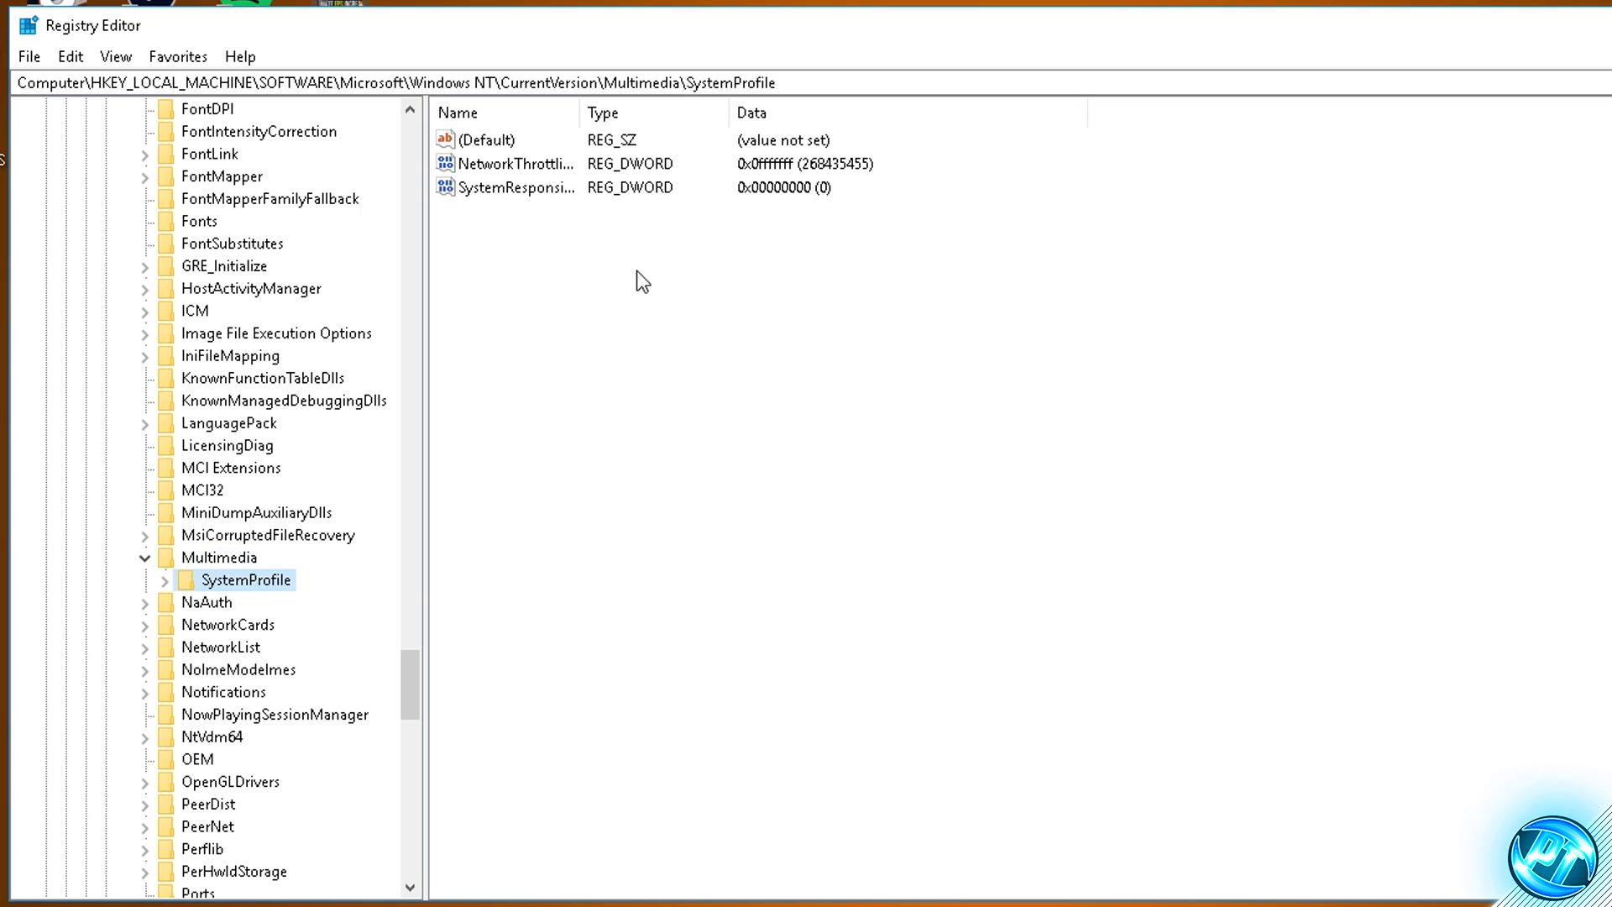
- Set the NetworkThrottlingIndex value of the SystemProfile key to fffffff in hexadecimal
double_click(508, 165)
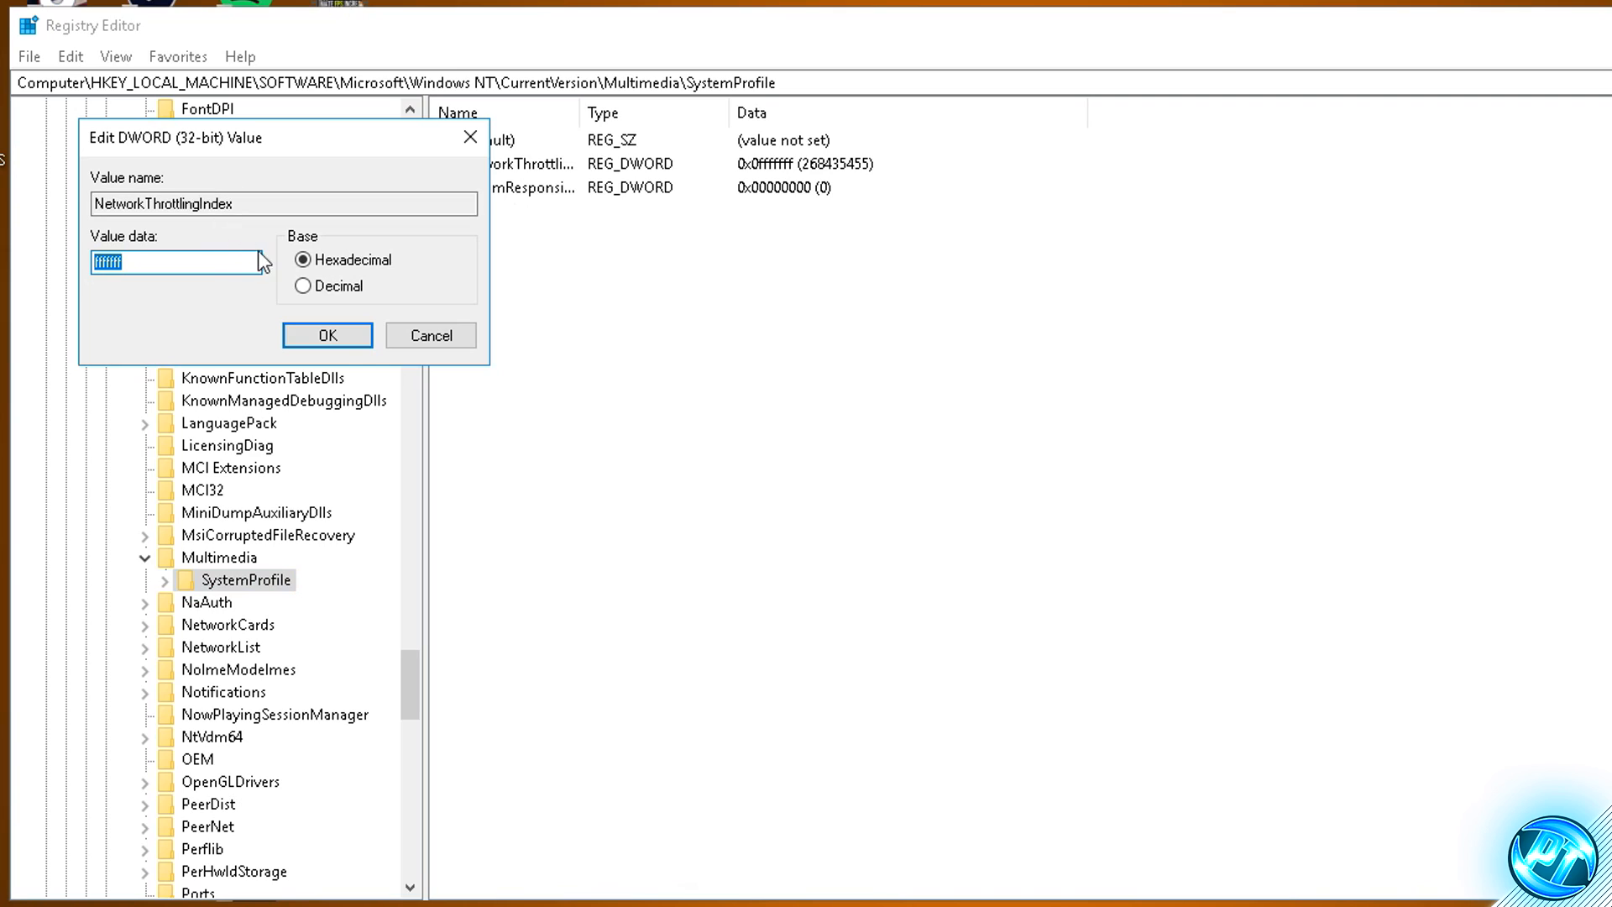
click(338, 267)
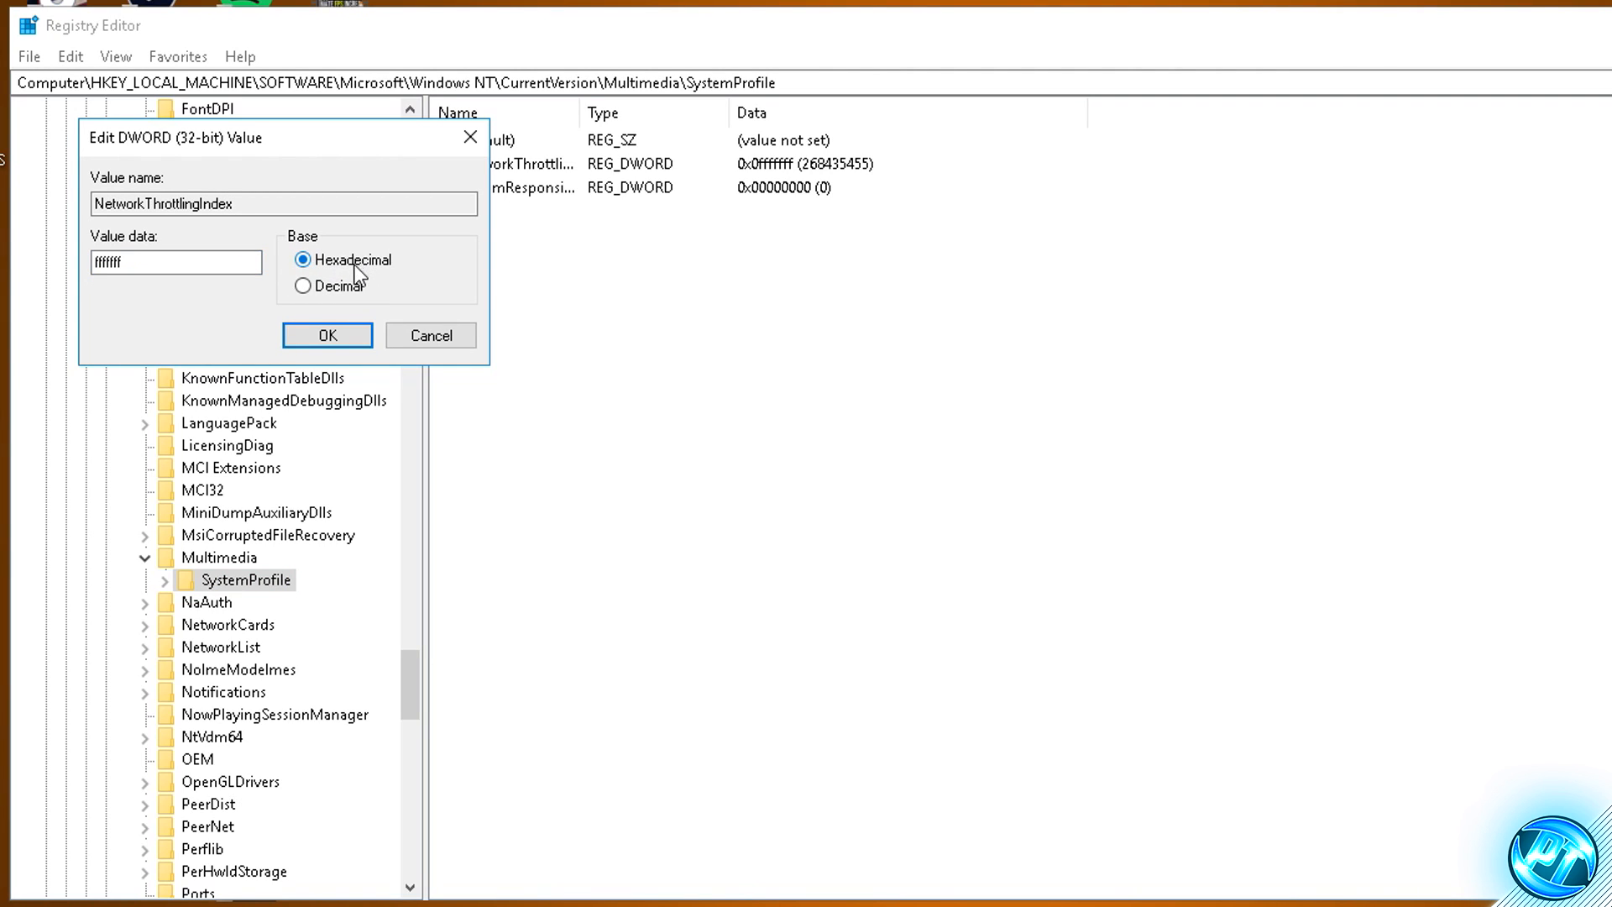
double_click(216, 263)
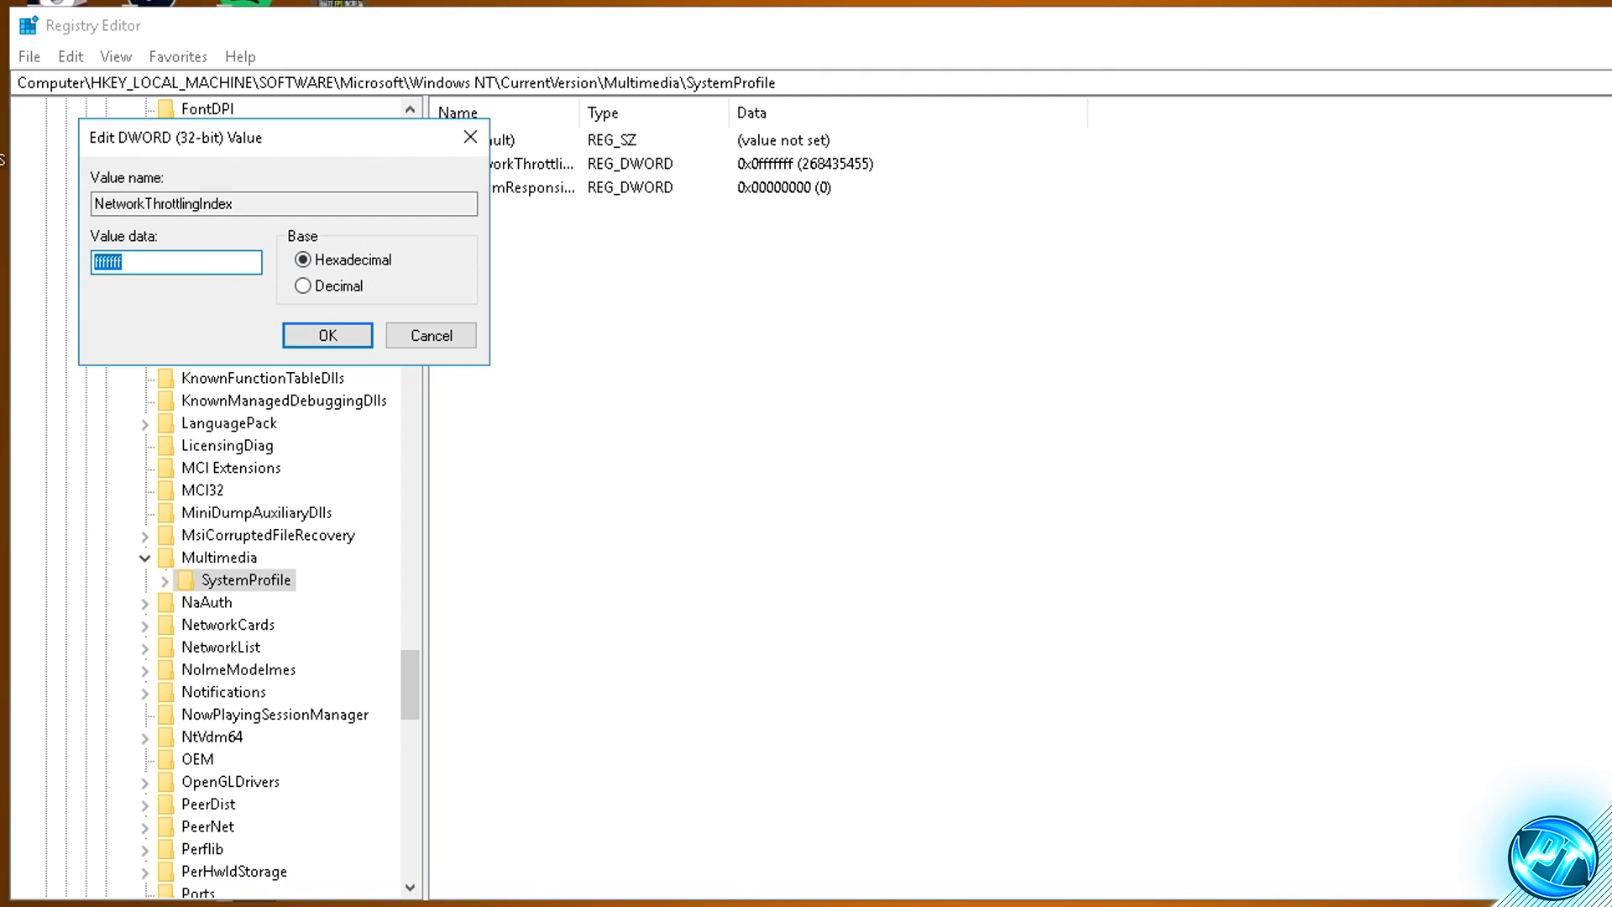
text(fffffff)
click(341, 336)
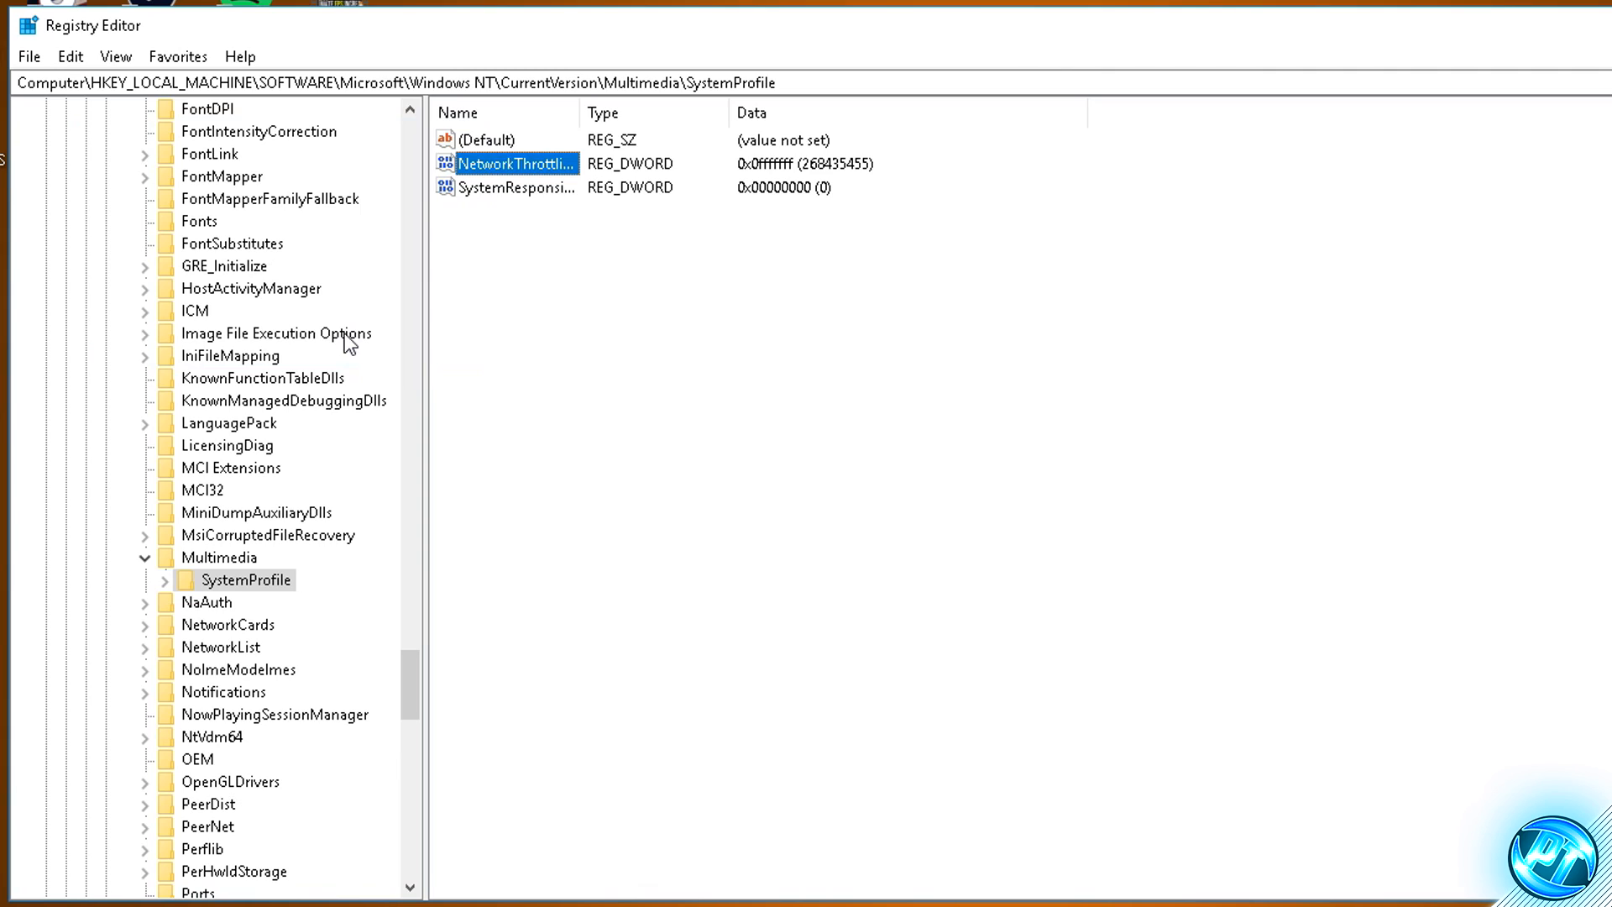
- Set the SystemResponsiveness value of the SystemProfile key to 0 in hexadecimal
double_click(525, 188)
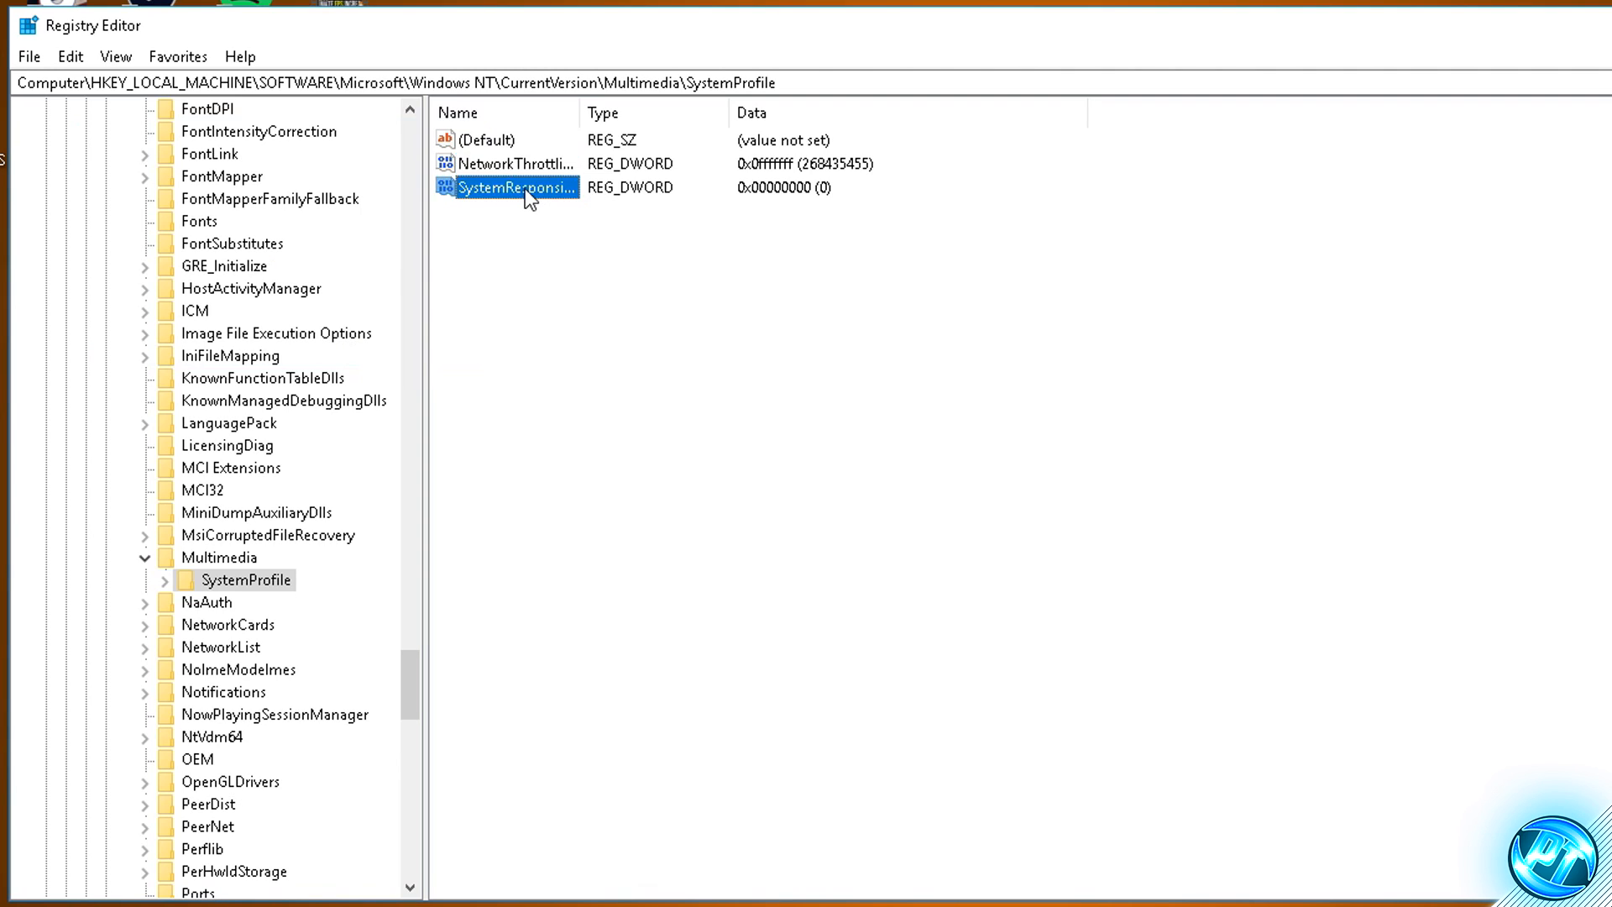
click(365, 267)
drag(159, 260, 4, 257)
text(0)
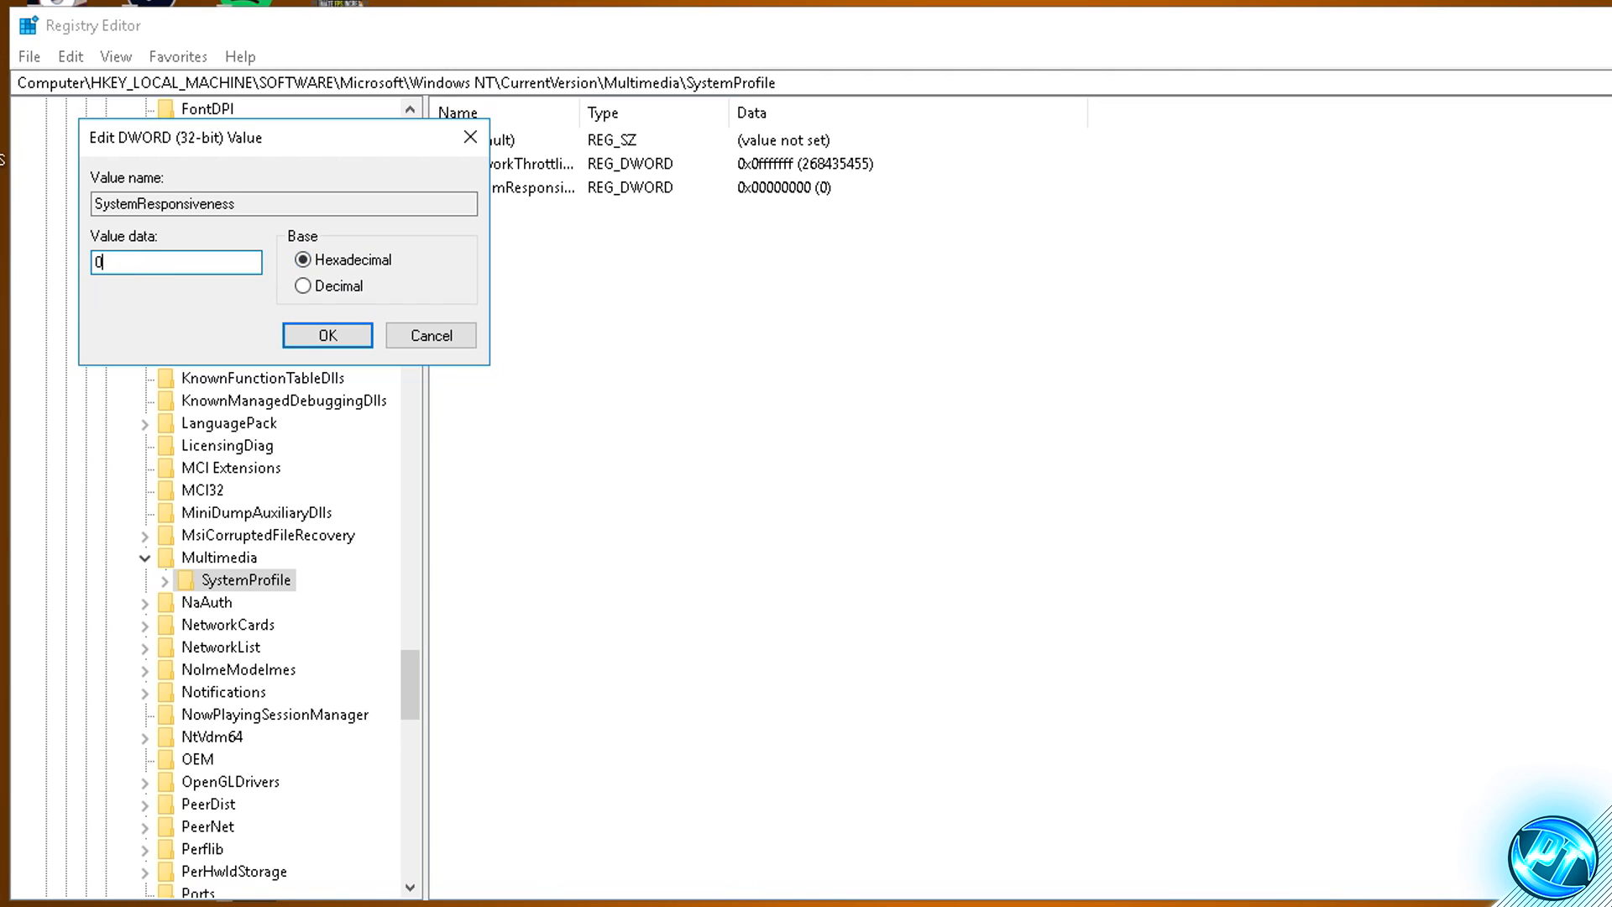
click(339, 335)
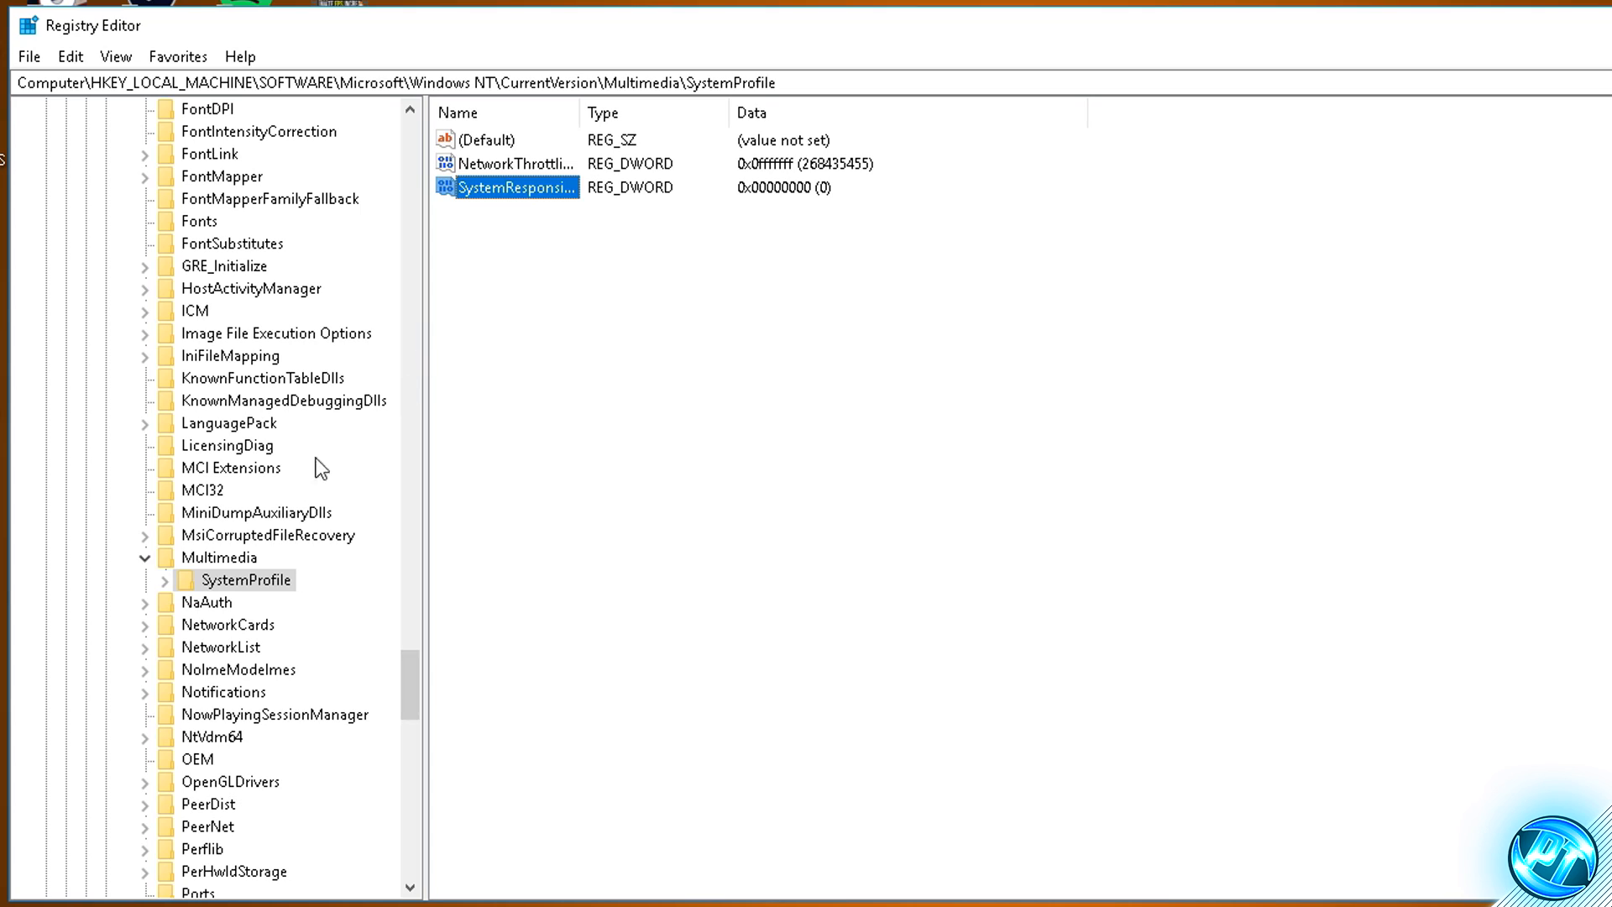
- Expand the SystemProfile key and its Tasks subkey, and select the Games key
click(254, 580)
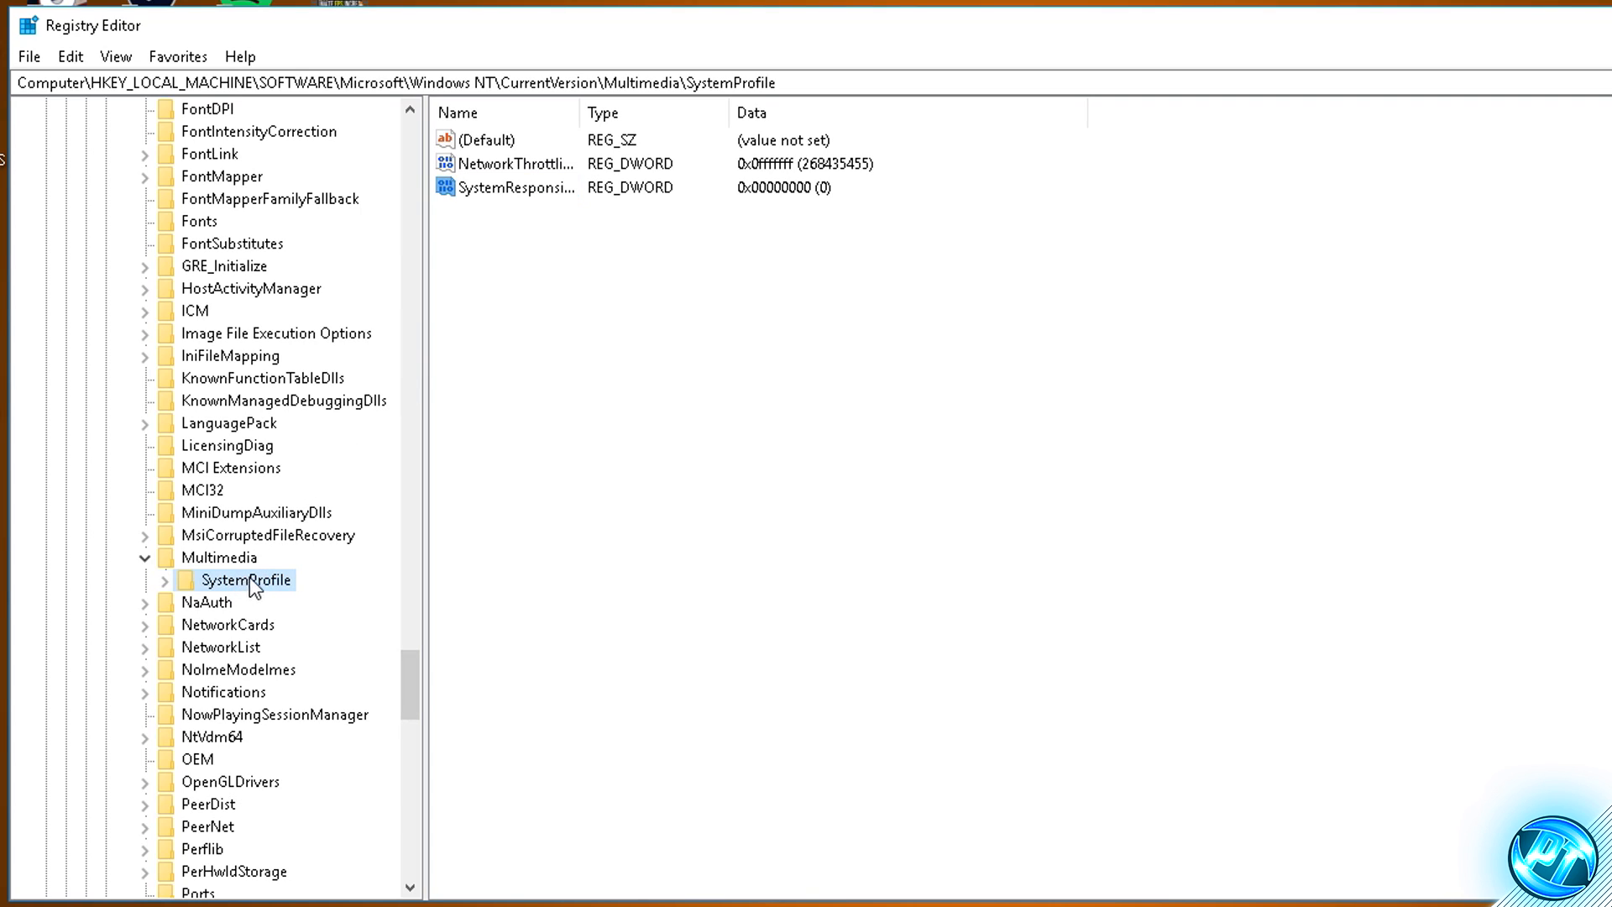
double_click(245, 581)
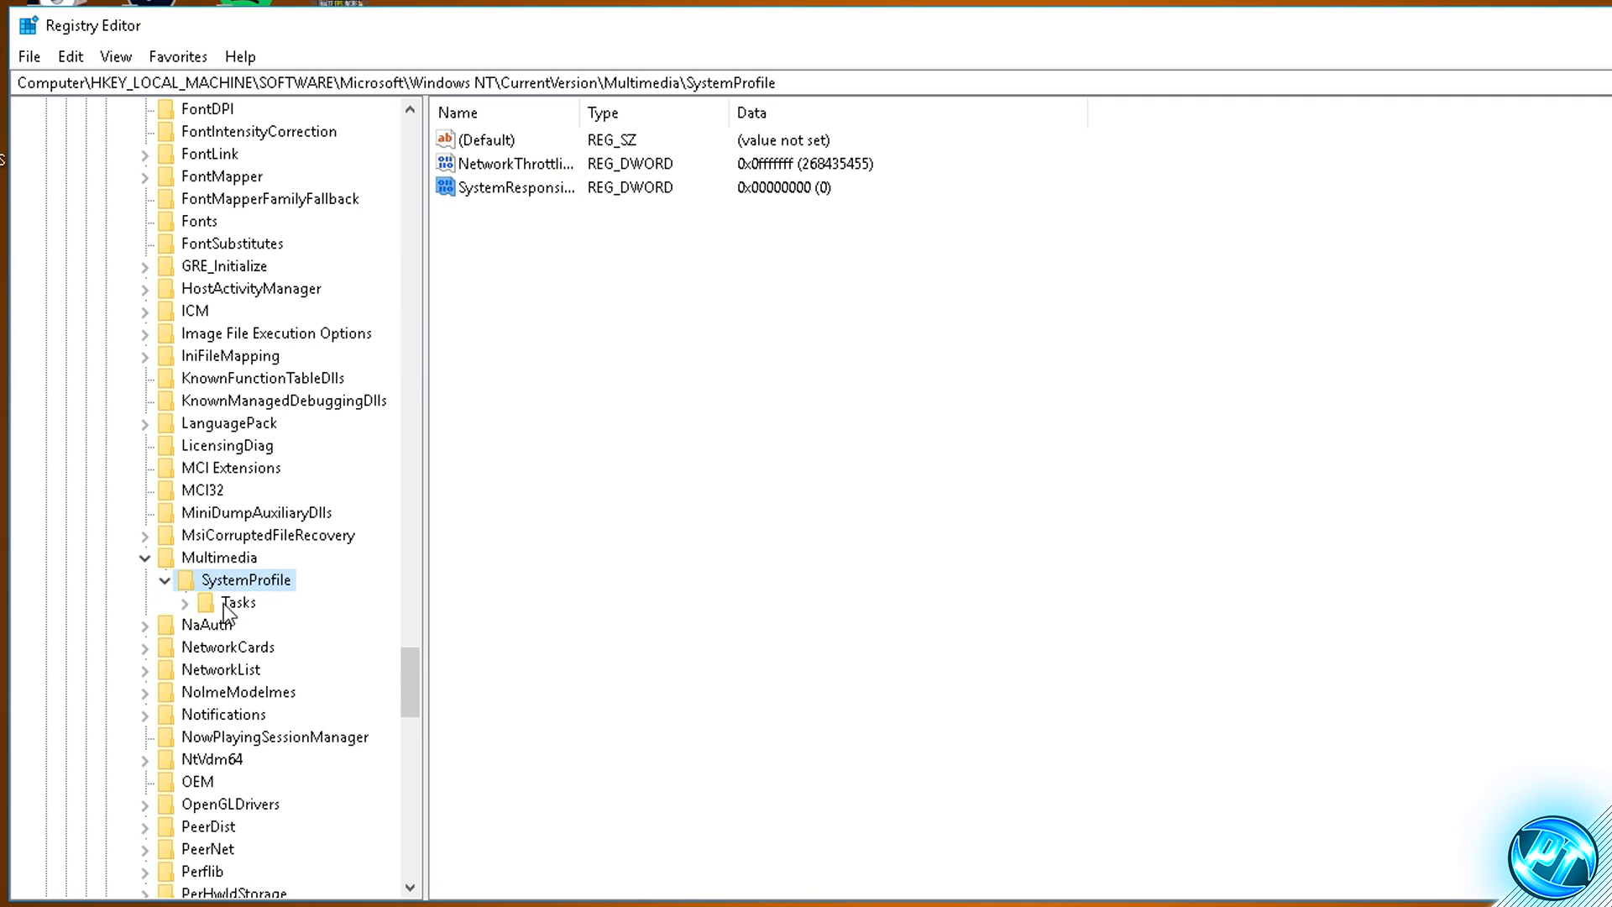
double_click(236, 605)
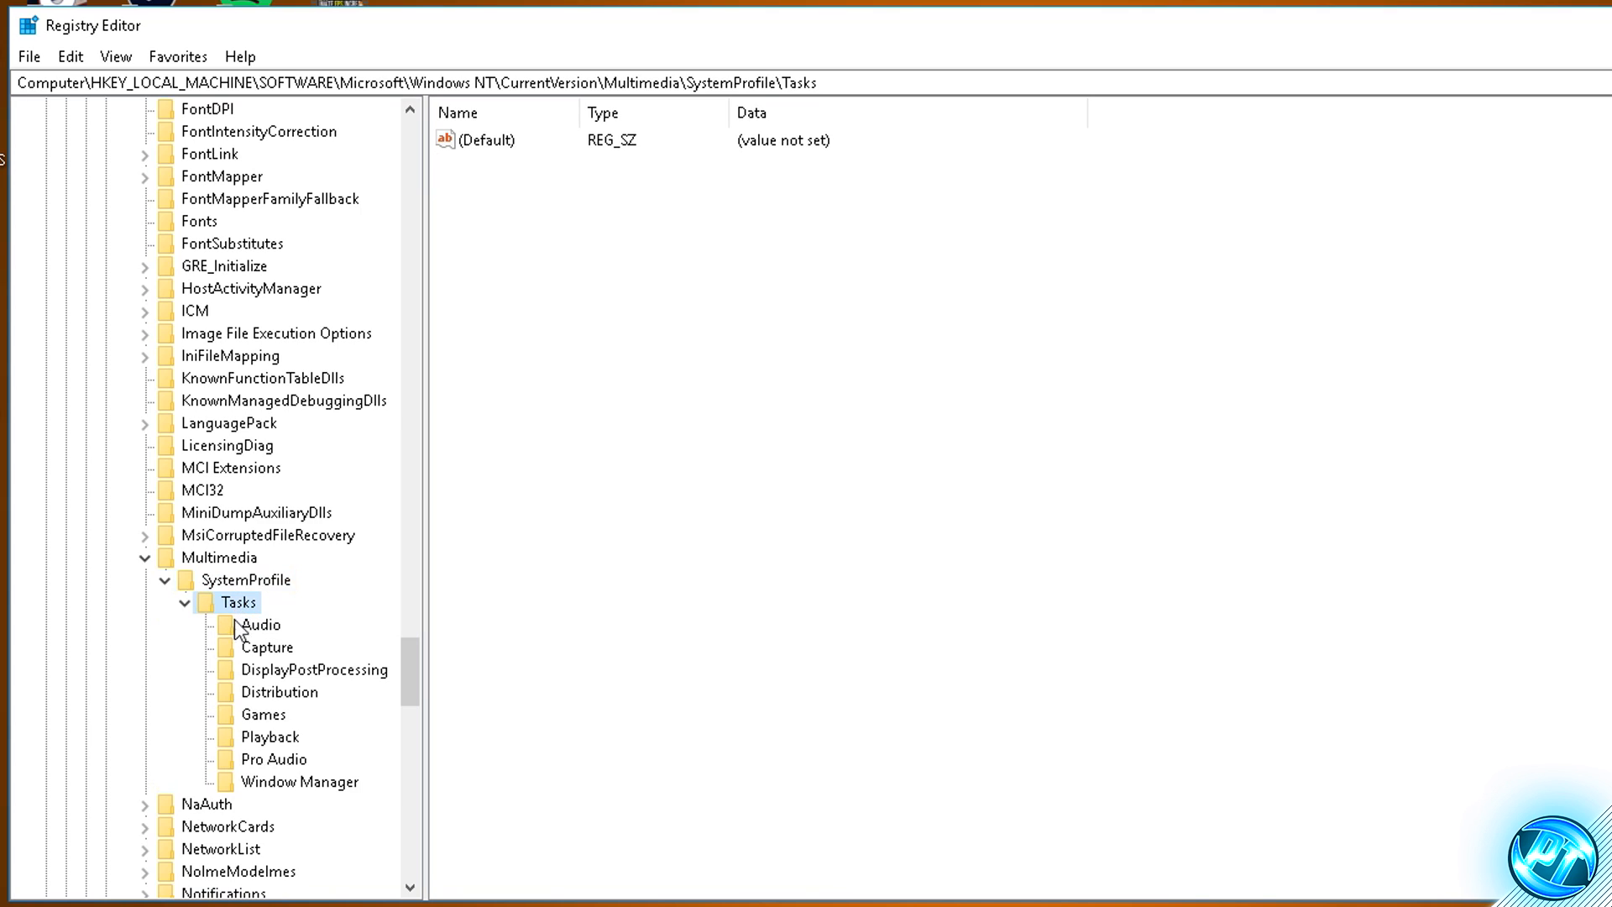
click(254, 715)
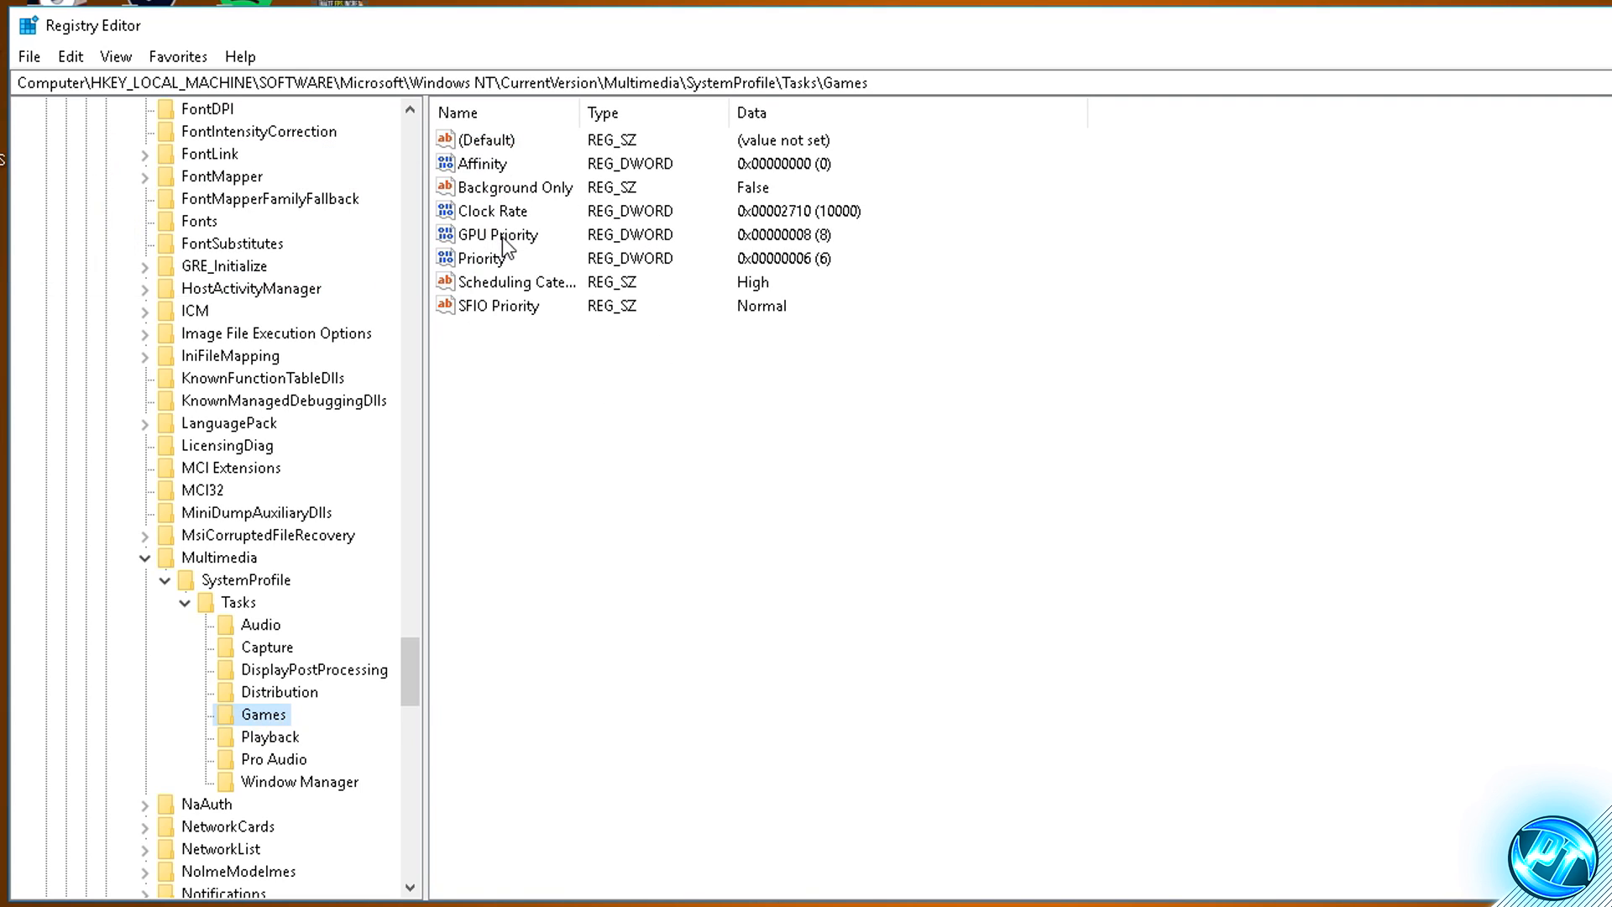
- Set the GPU Priority value of the Games key to 8 in hexadecimal
double_click(502, 239)
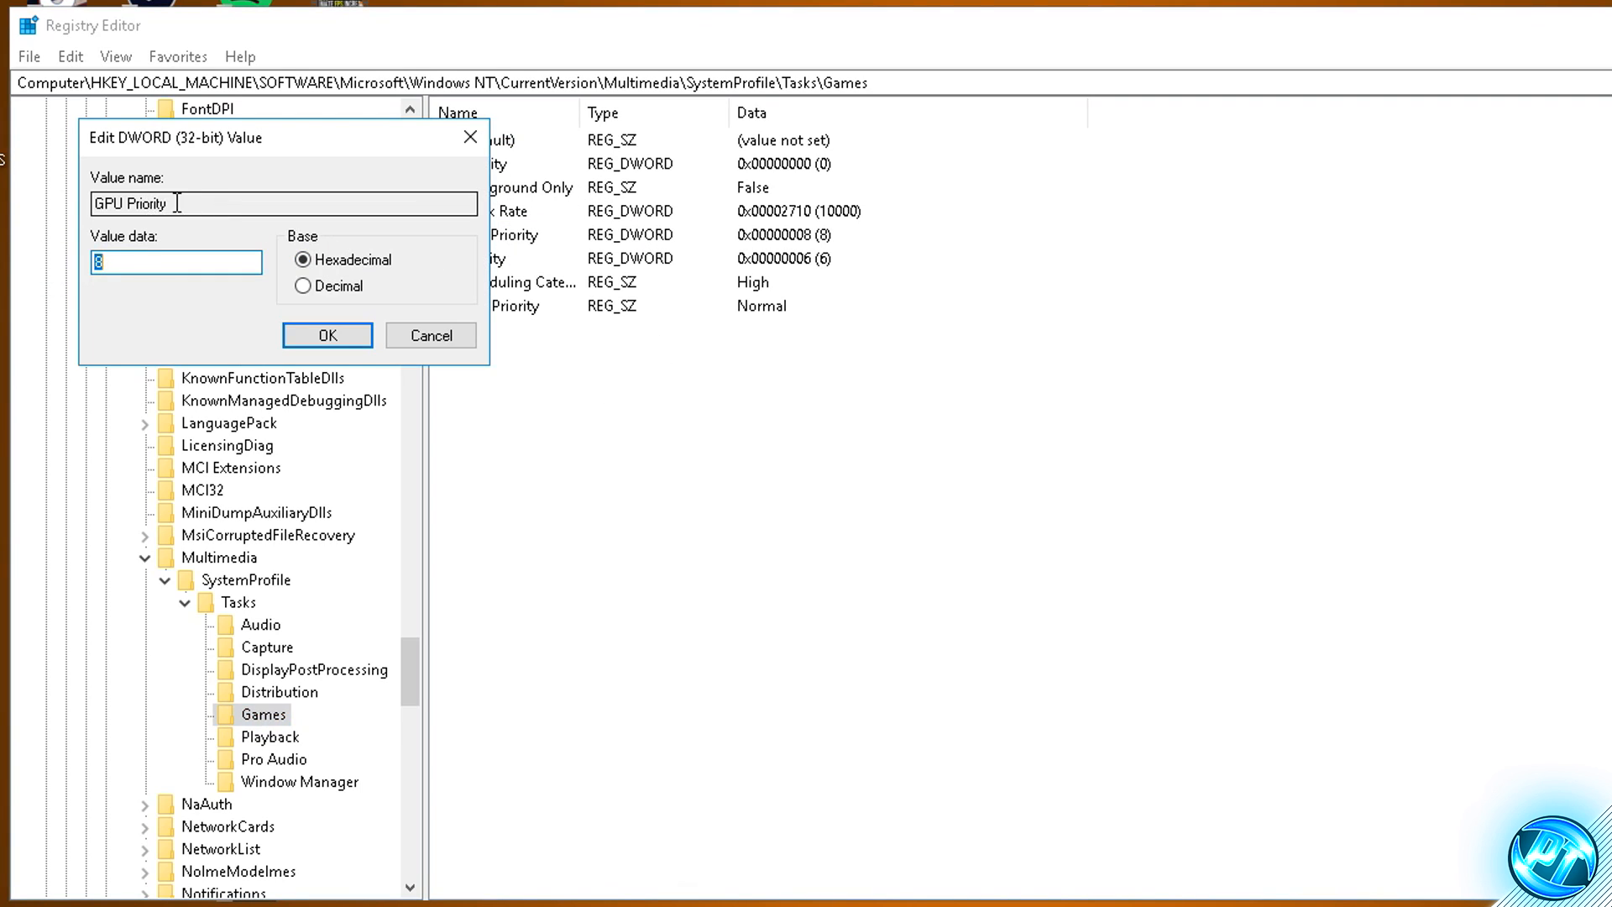
drag(176, 204, 92, 206)
click(303, 261)
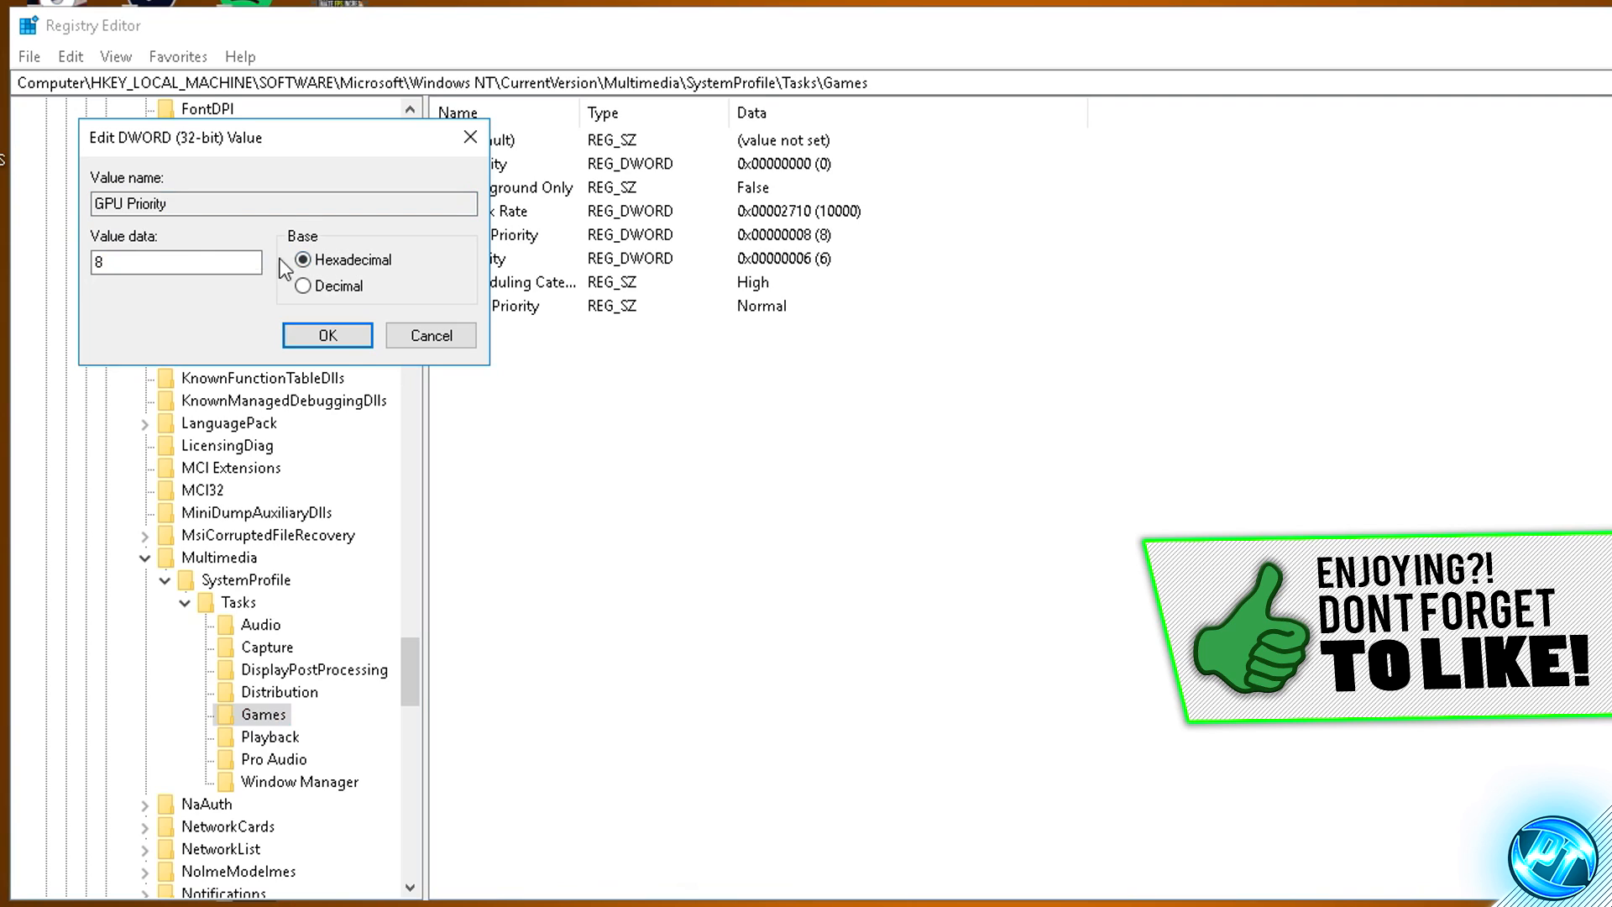
drag(191, 263, 21, 267)
click(331, 336)
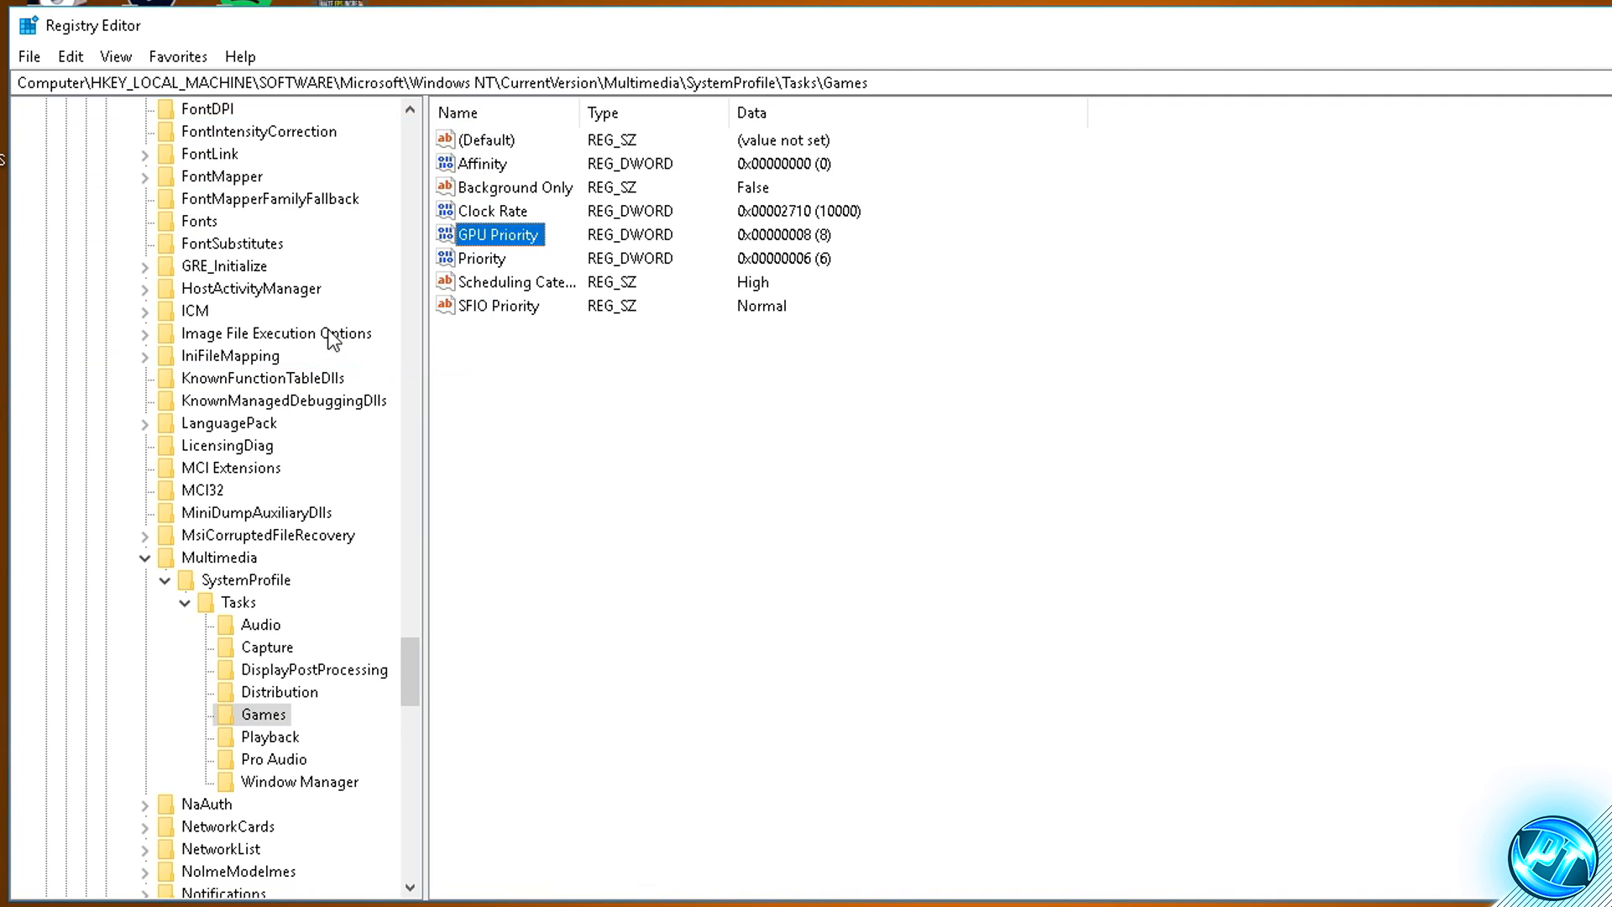
- Set the Priority value of the Games key to 6 in hexadecimal
click(495, 260)
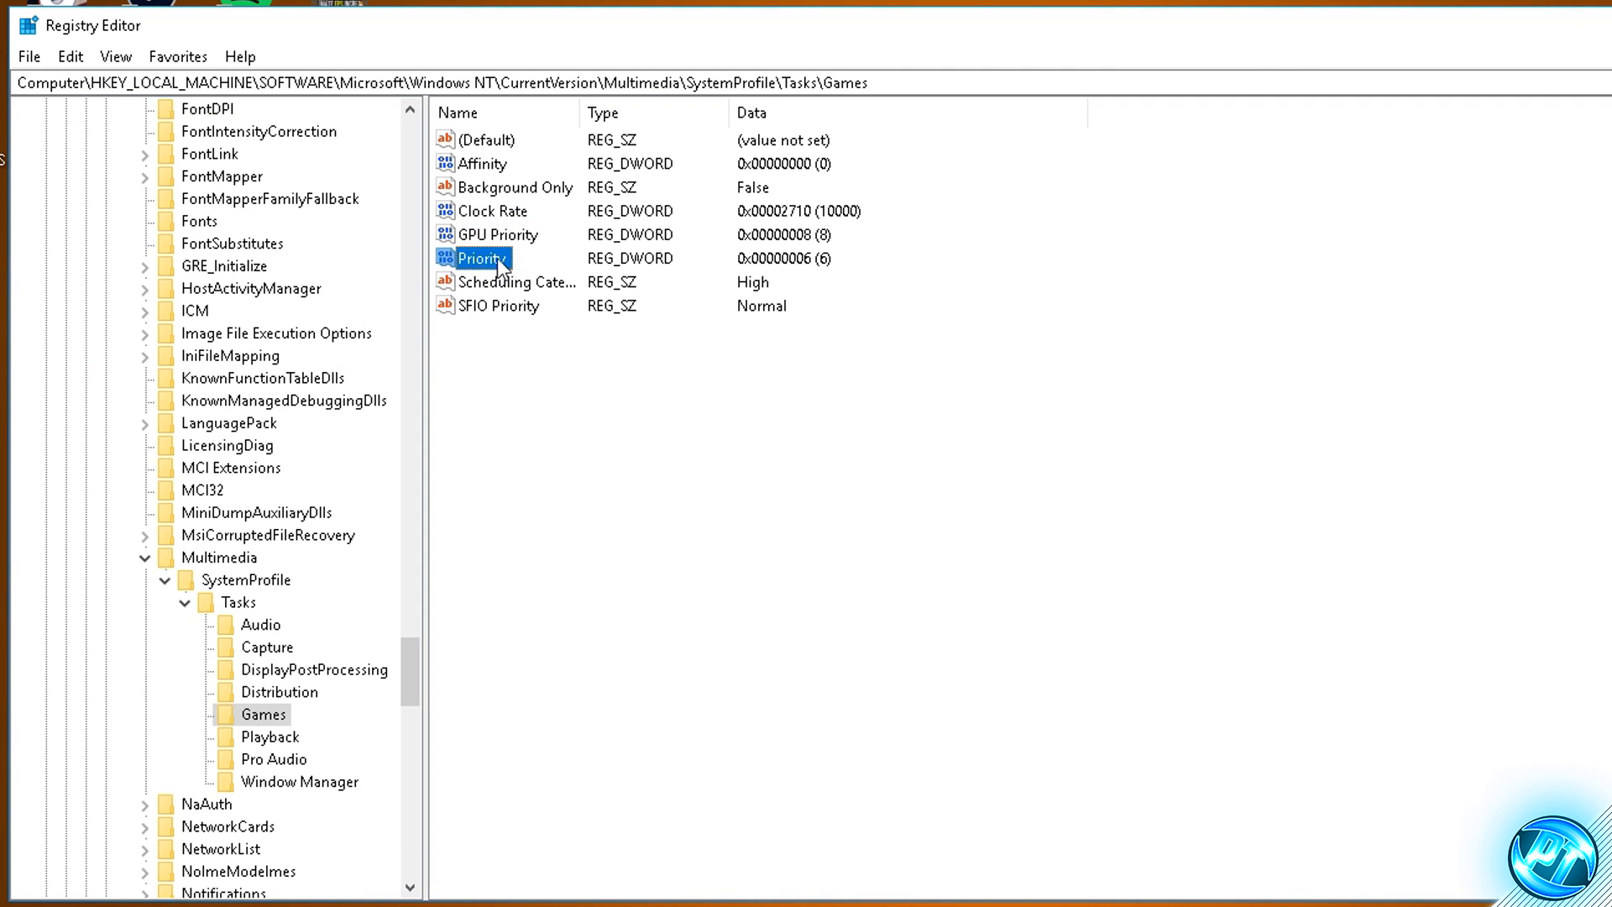
double_click(497, 260)
drag(159, 207, 95, 210)
click(155, 259)
click(355, 260)
drag(156, 264, 71, 261)
click(329, 335)
- Set the Scheduling Category value of the Games key to High
double_click(539, 285)
drag(257, 207, 84, 206)
click(198, 267)
double_click(177, 265)
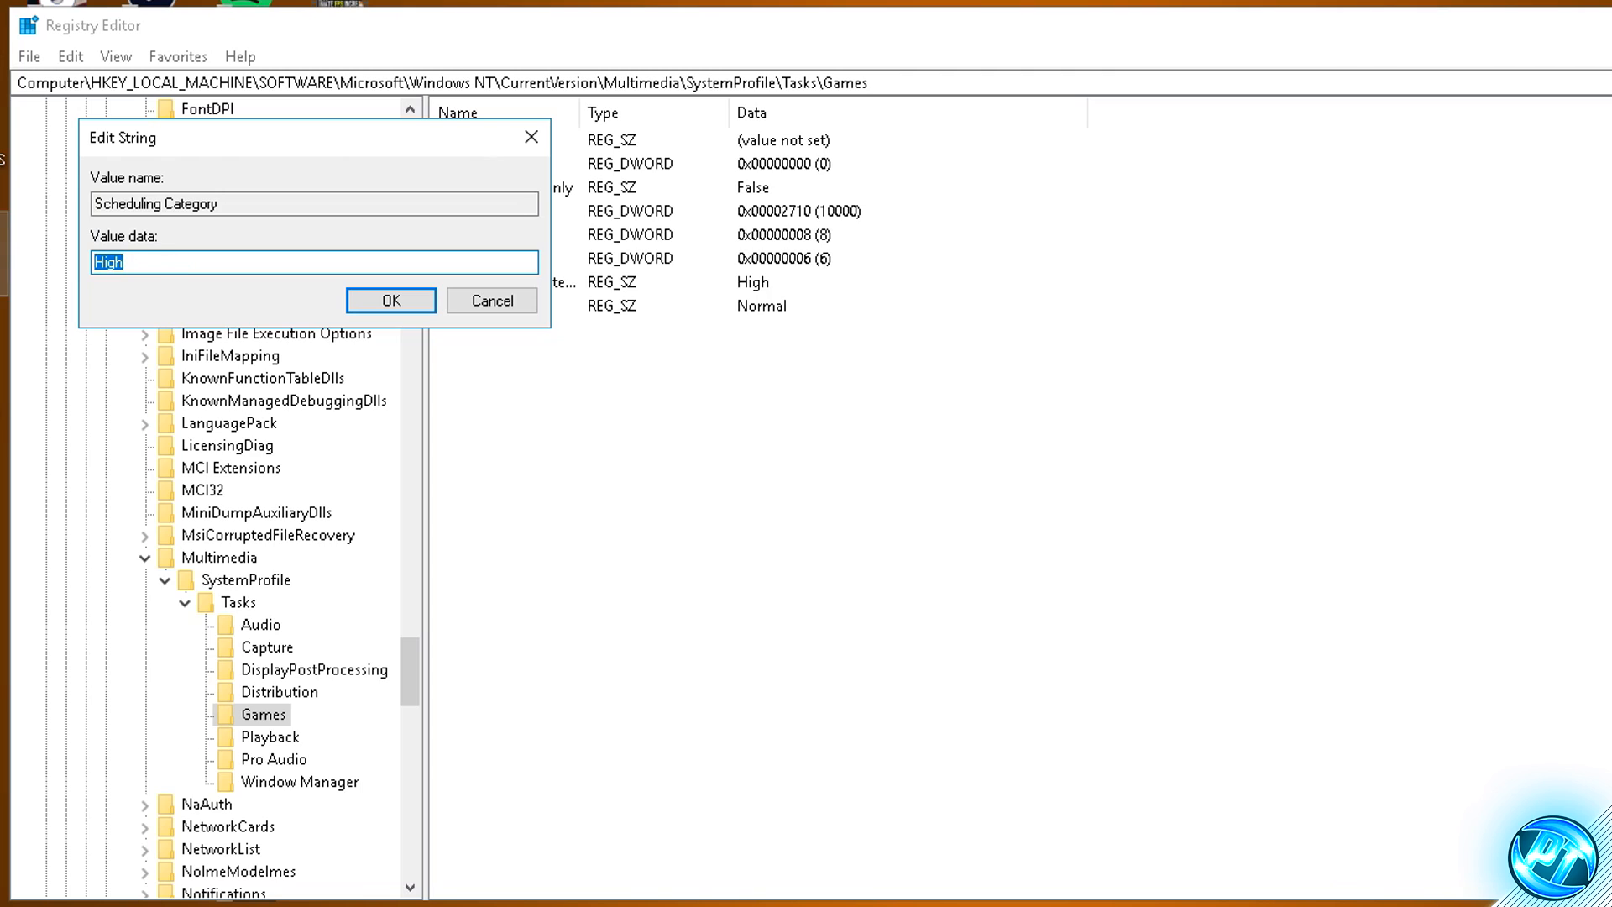
text(High)
click(391, 300)
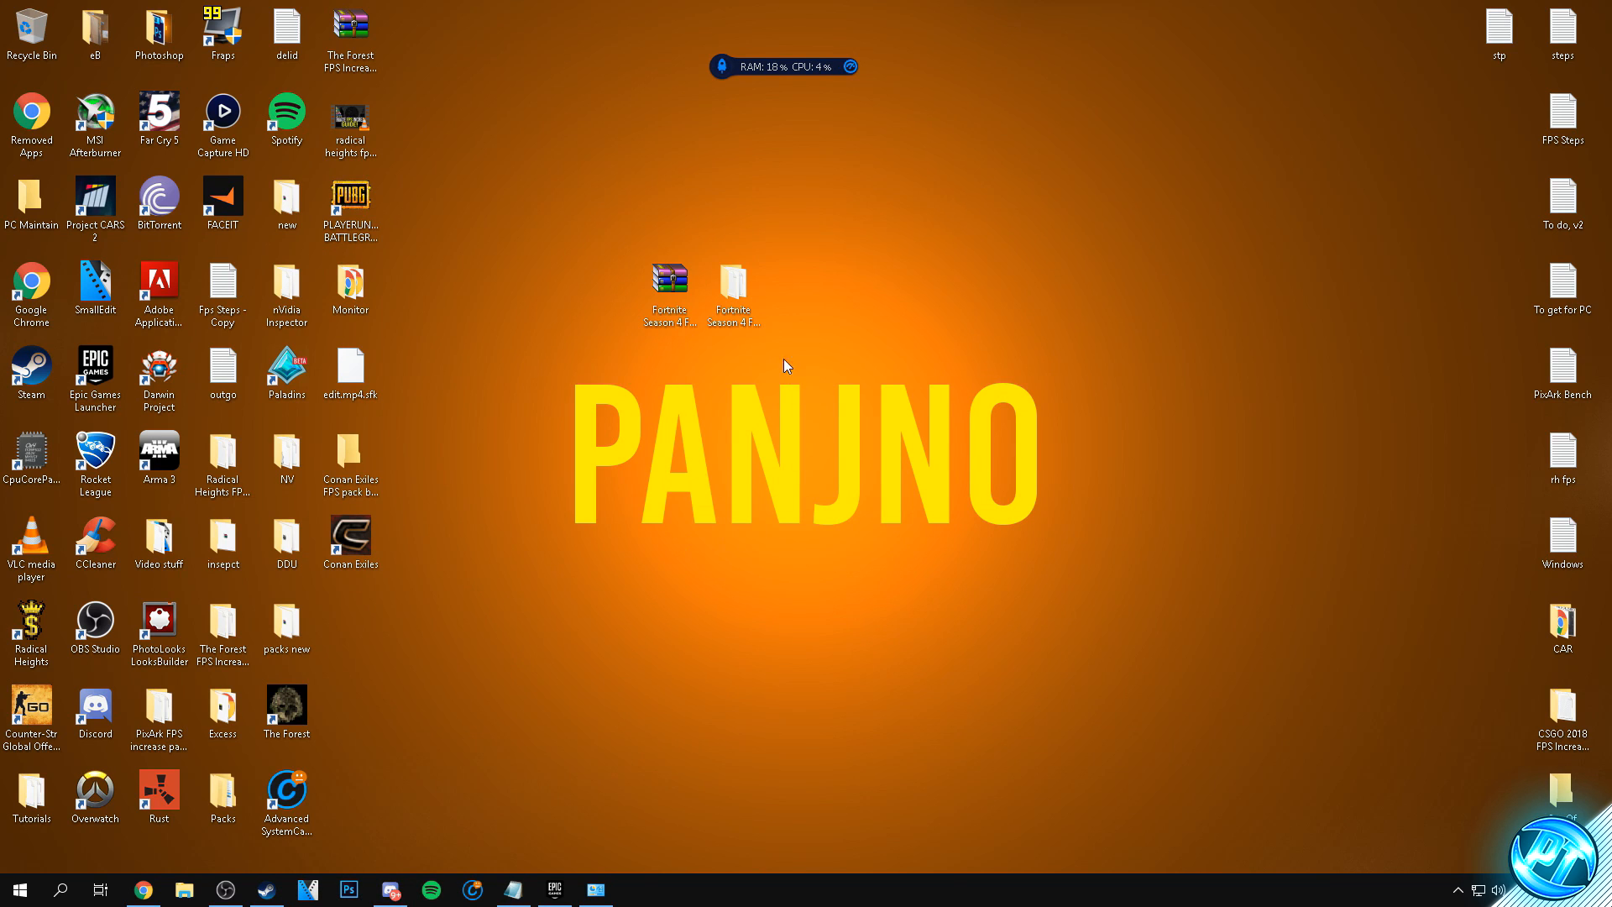
- Open the Optimizations folder of the Fortnite Season 4 FPS pack and launch the CpuCoreParkingSetup-2.1.1.0 installer, minimizing the folder window
click(736, 290)
double_click(743, 303)
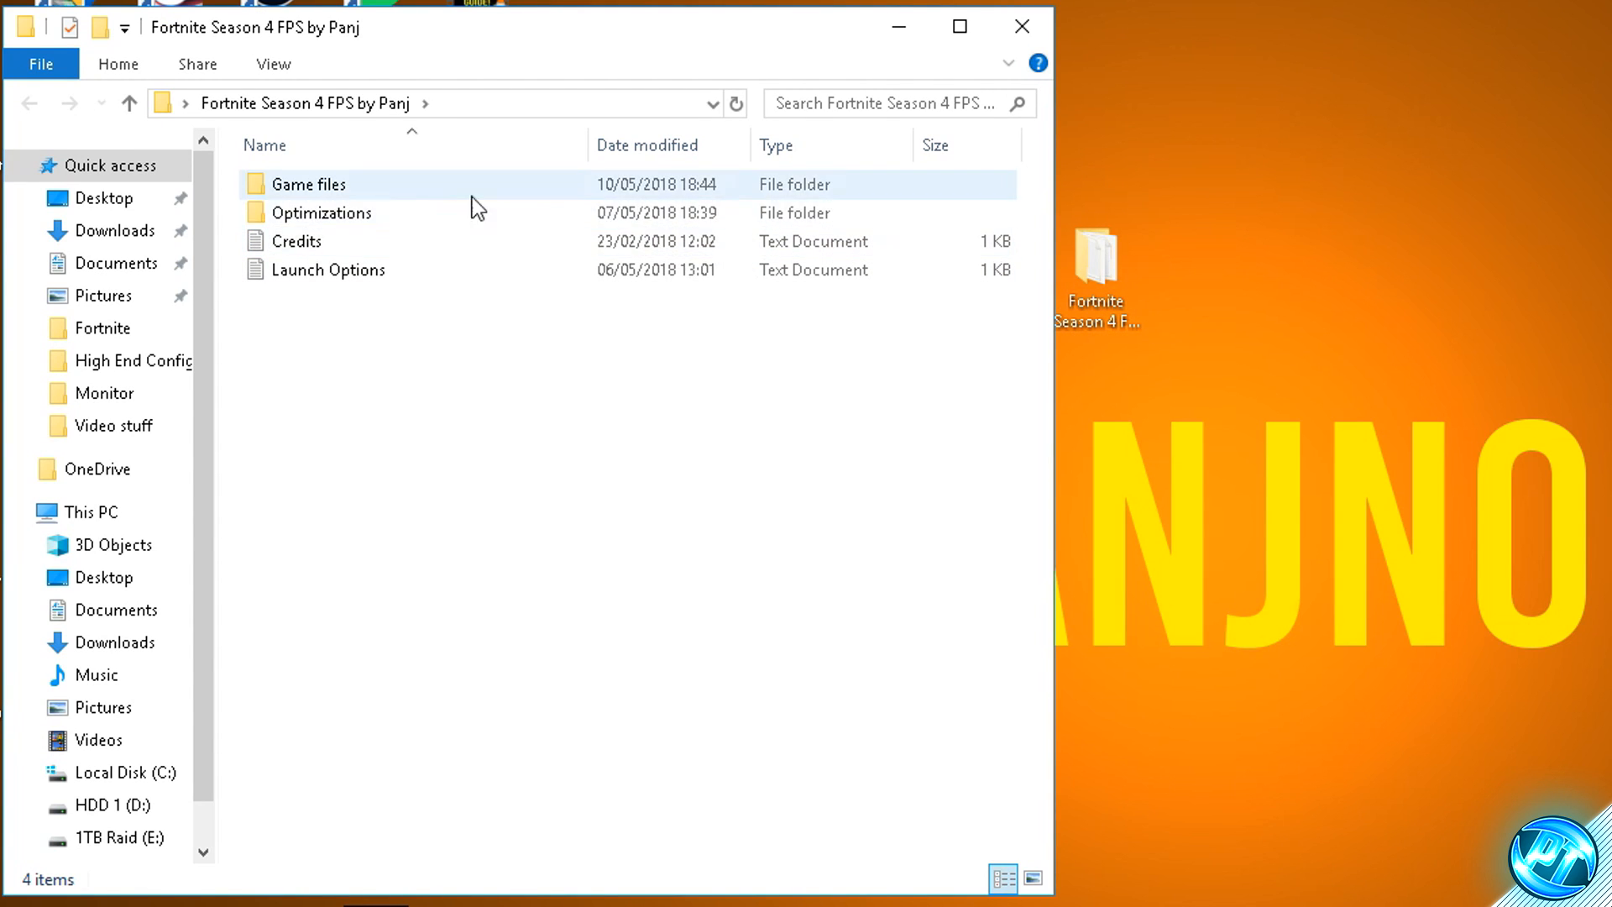
double_click(352, 215)
click(353, 215)
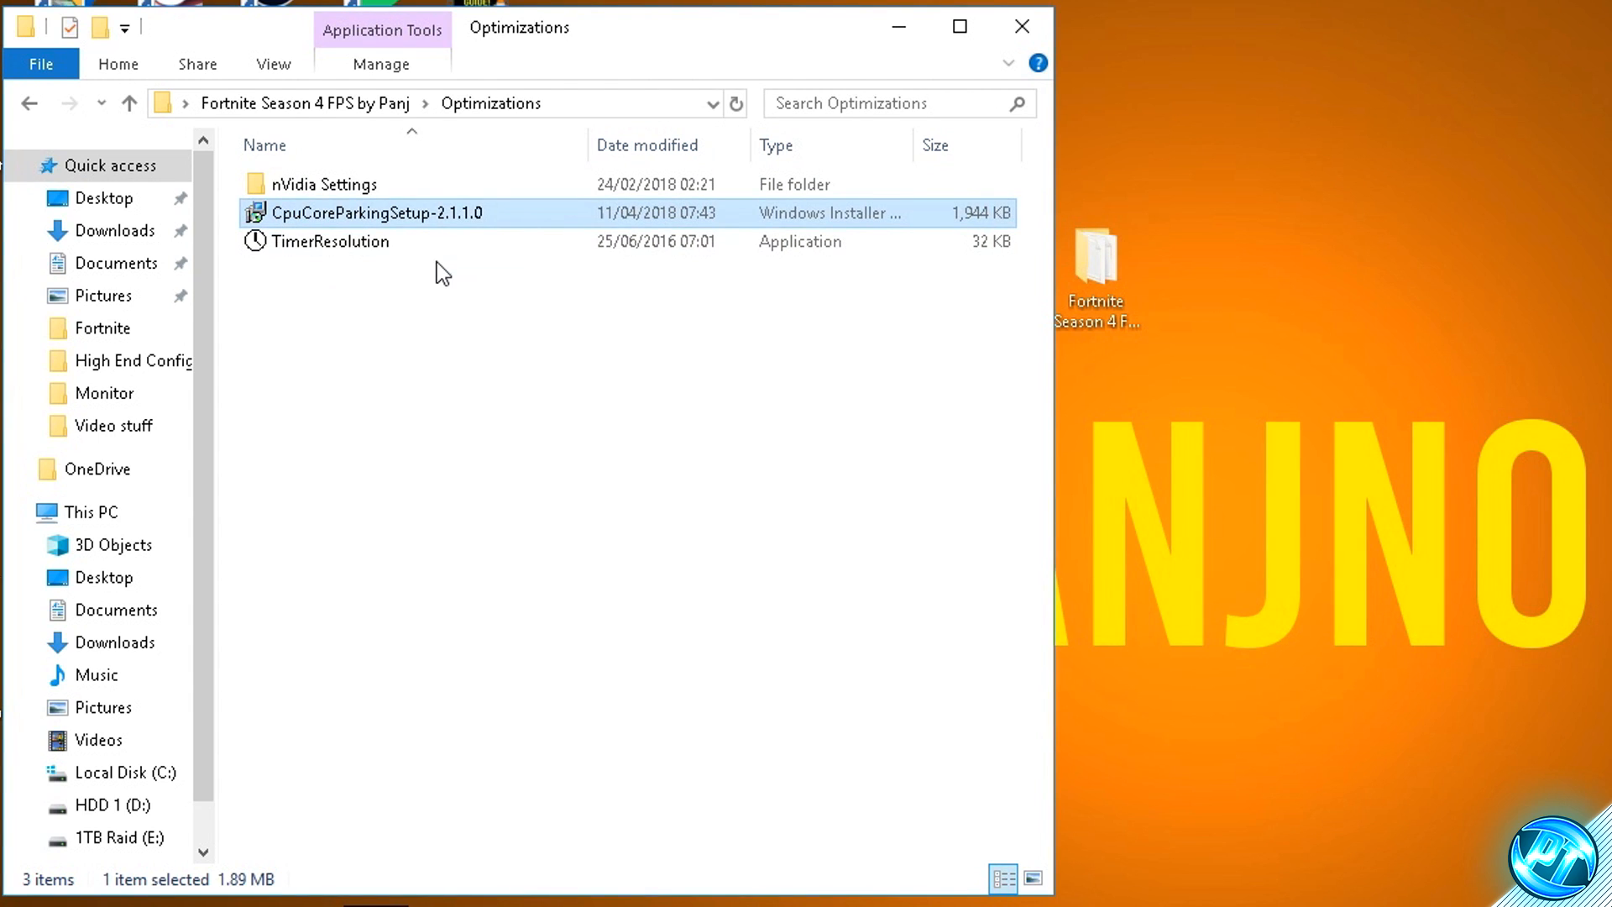
click(437, 262)
click(411, 217)
double_click(472, 220)
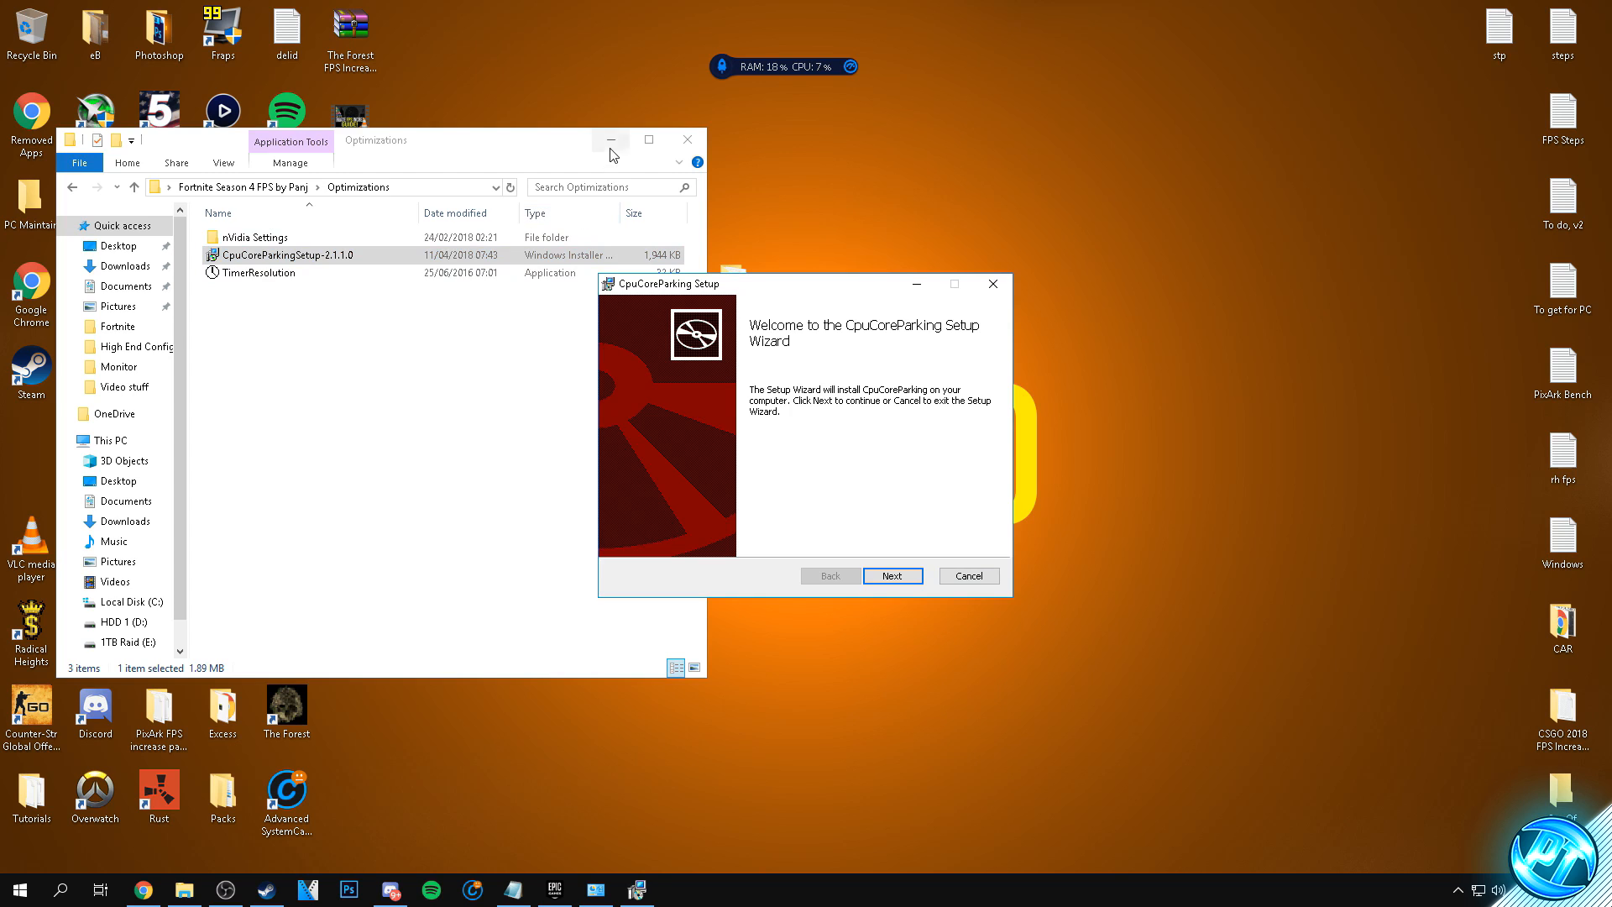
click(612, 141)
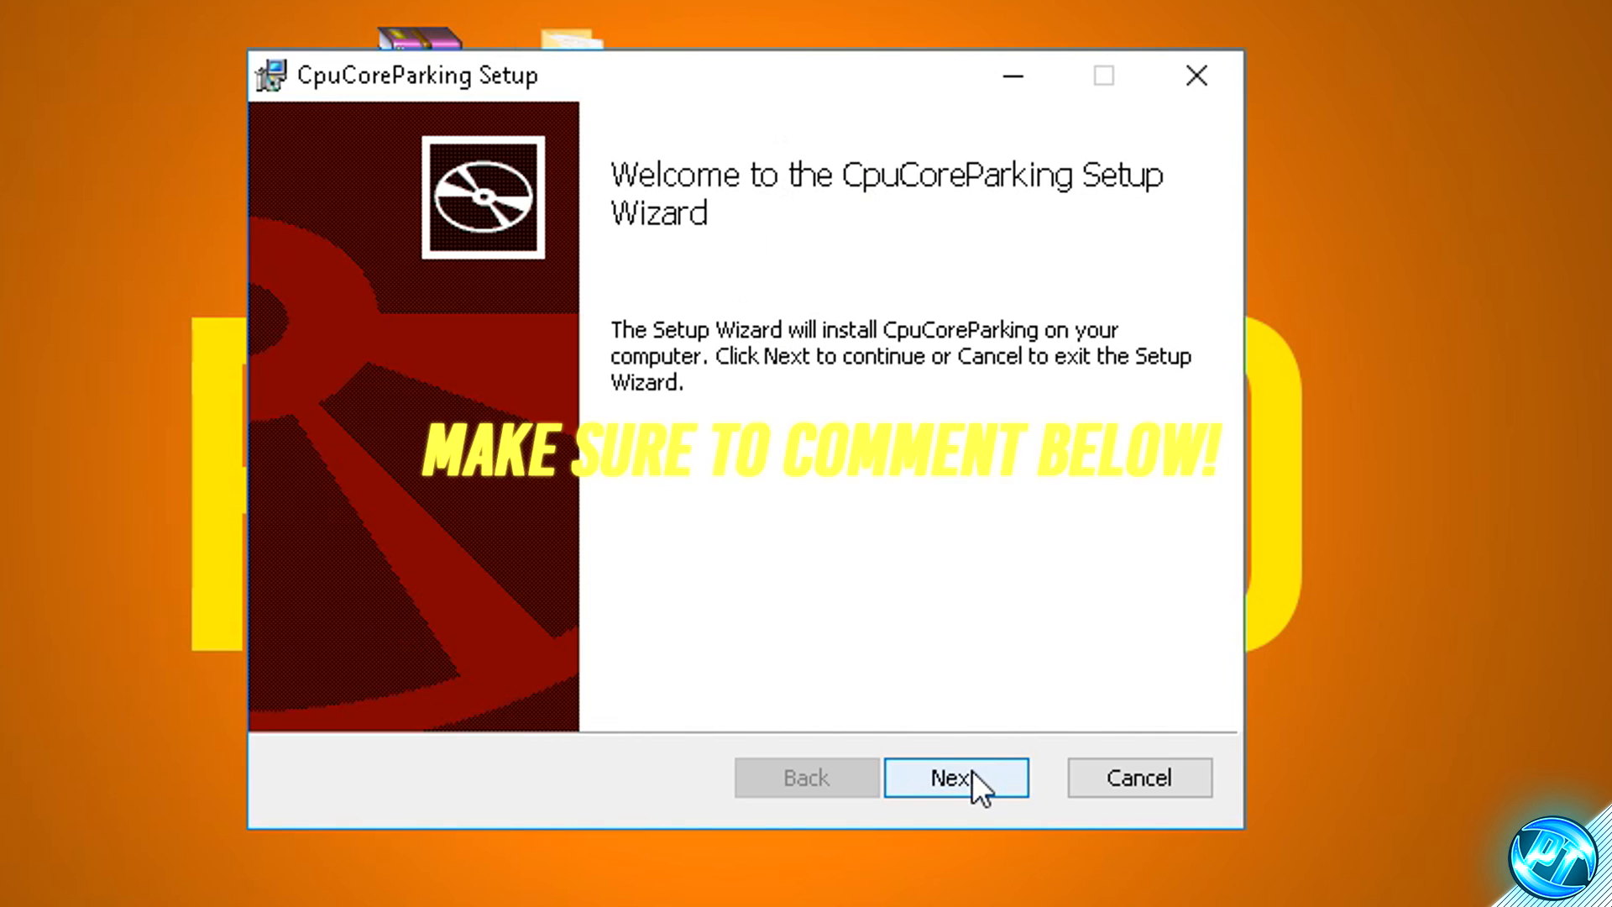
- Accept the license agreement, install CpuCoreParking to its default folder, and finish setup with Launch CpuCoreParking3.exe enabled
click(970, 769)
click(390, 682)
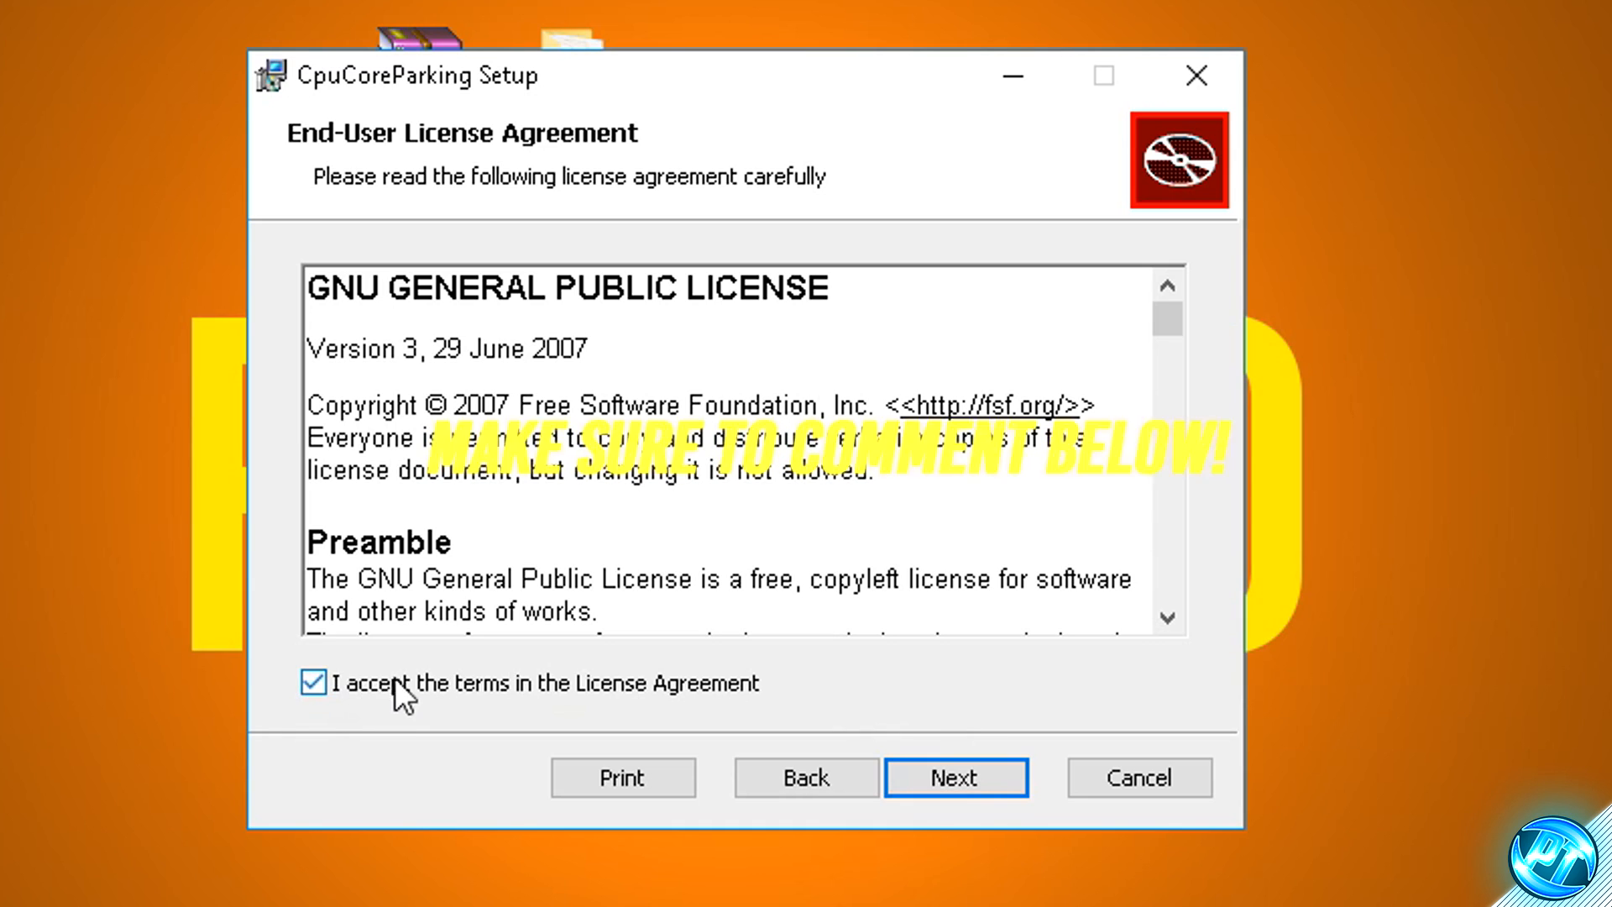
click(979, 781)
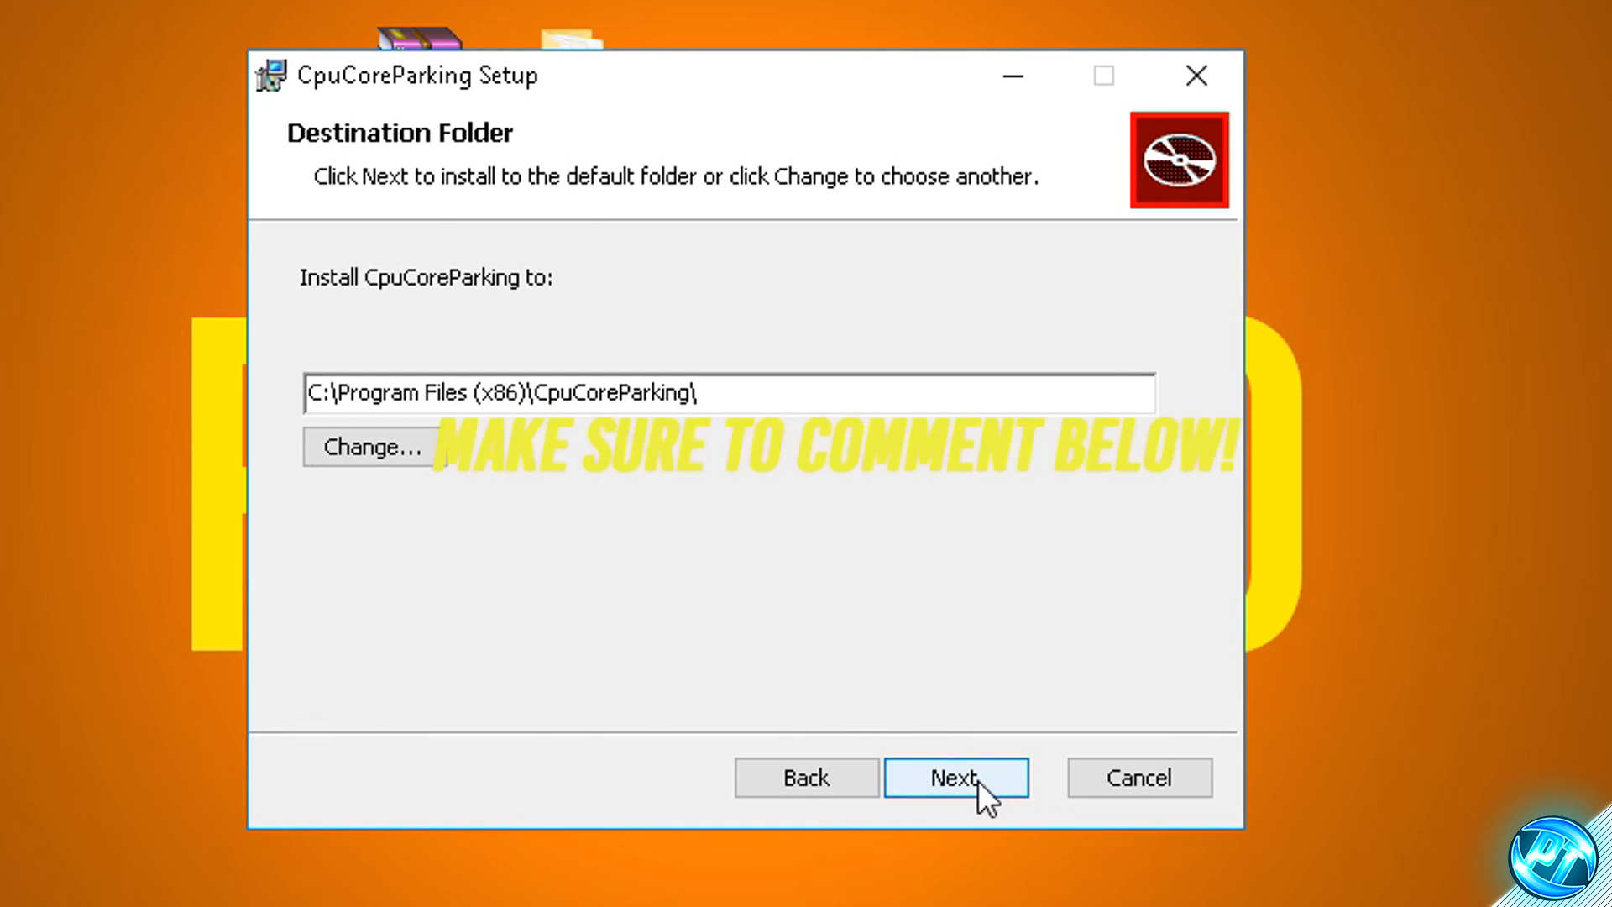
click(957, 766)
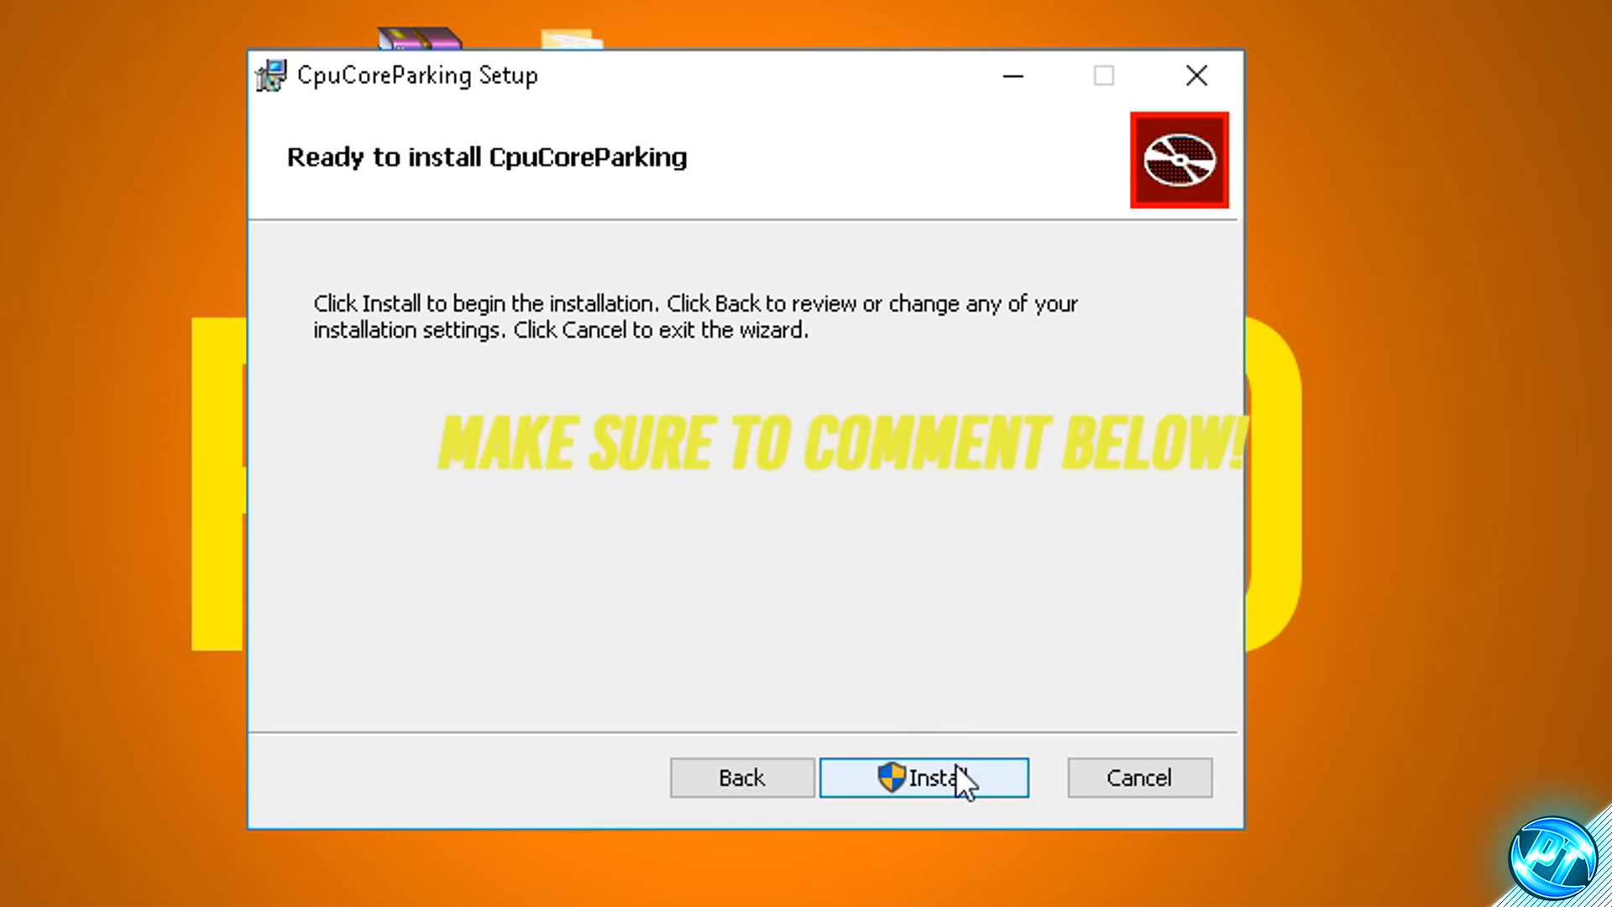
click(974, 769)
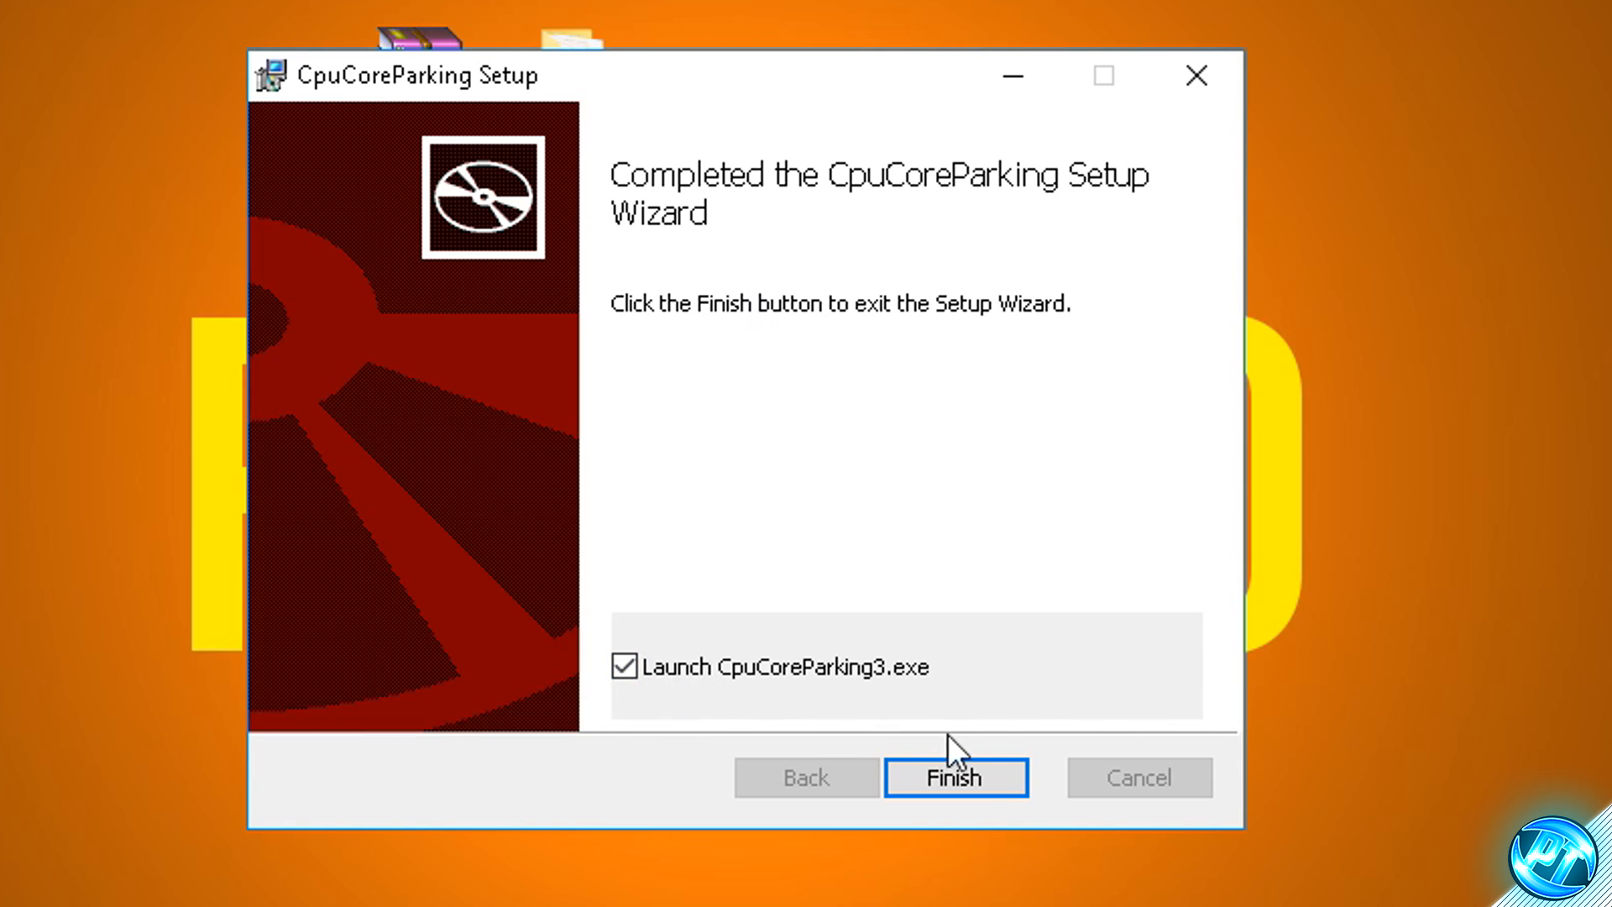
click(974, 774)
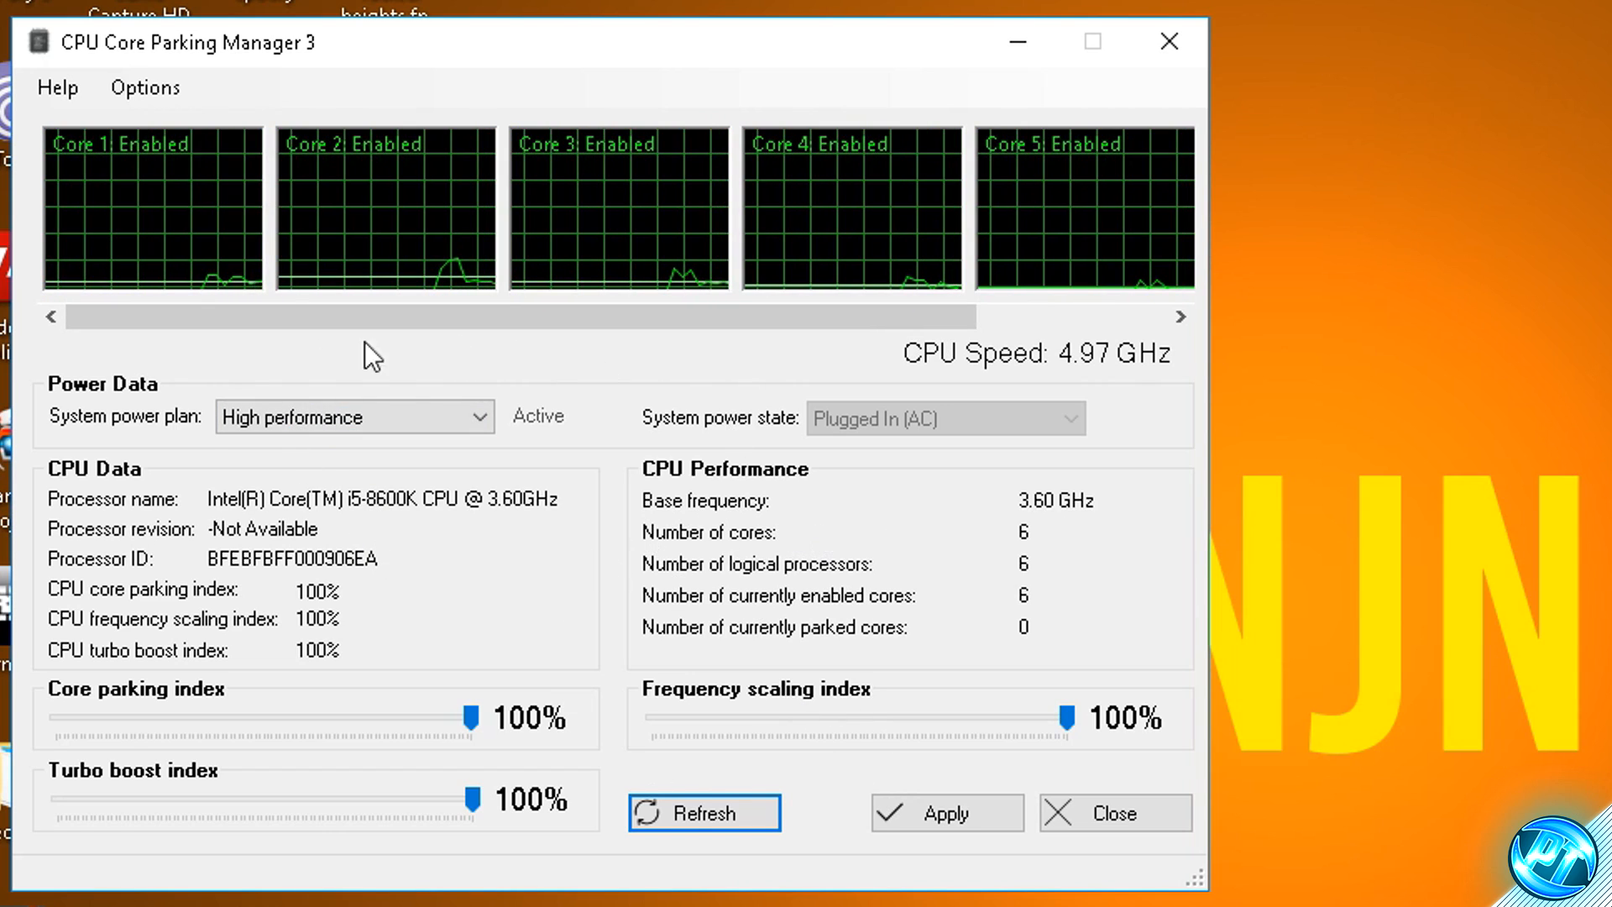
- Choose the High performance system power plan and set the core parking and frequency scaling indexes to 100%
click(346, 420)
click(329, 462)
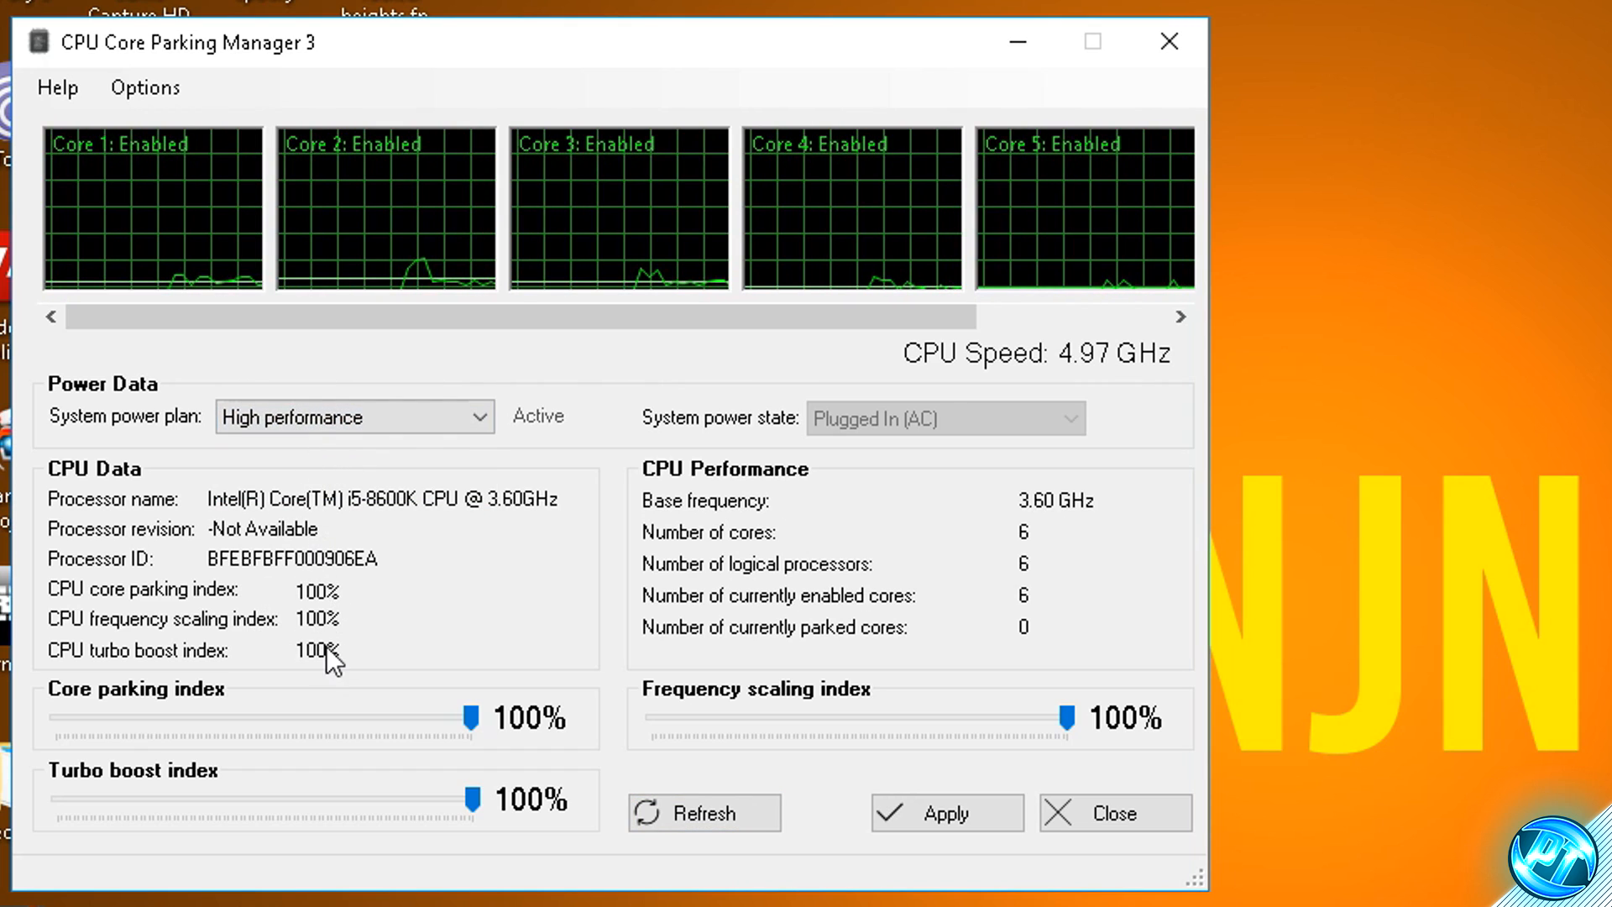
mouse_move(471, 719)
mouse_down()
mouse_move(231, 714)
mouse_move(496, 723)
mouse_up()
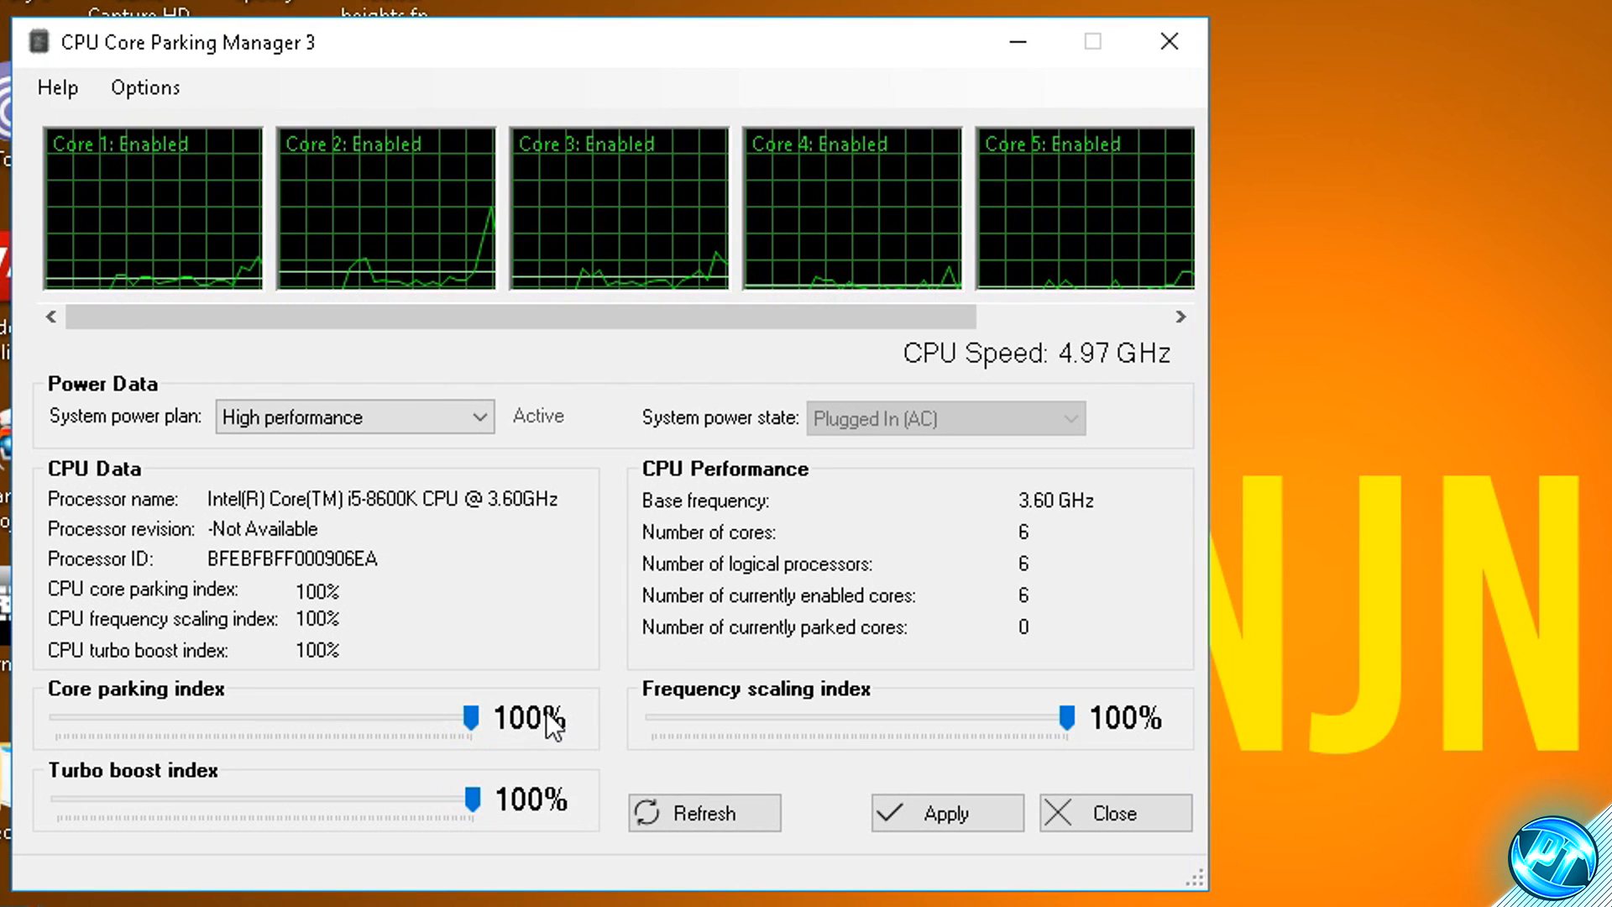
drag(1071, 722, 1105, 723)
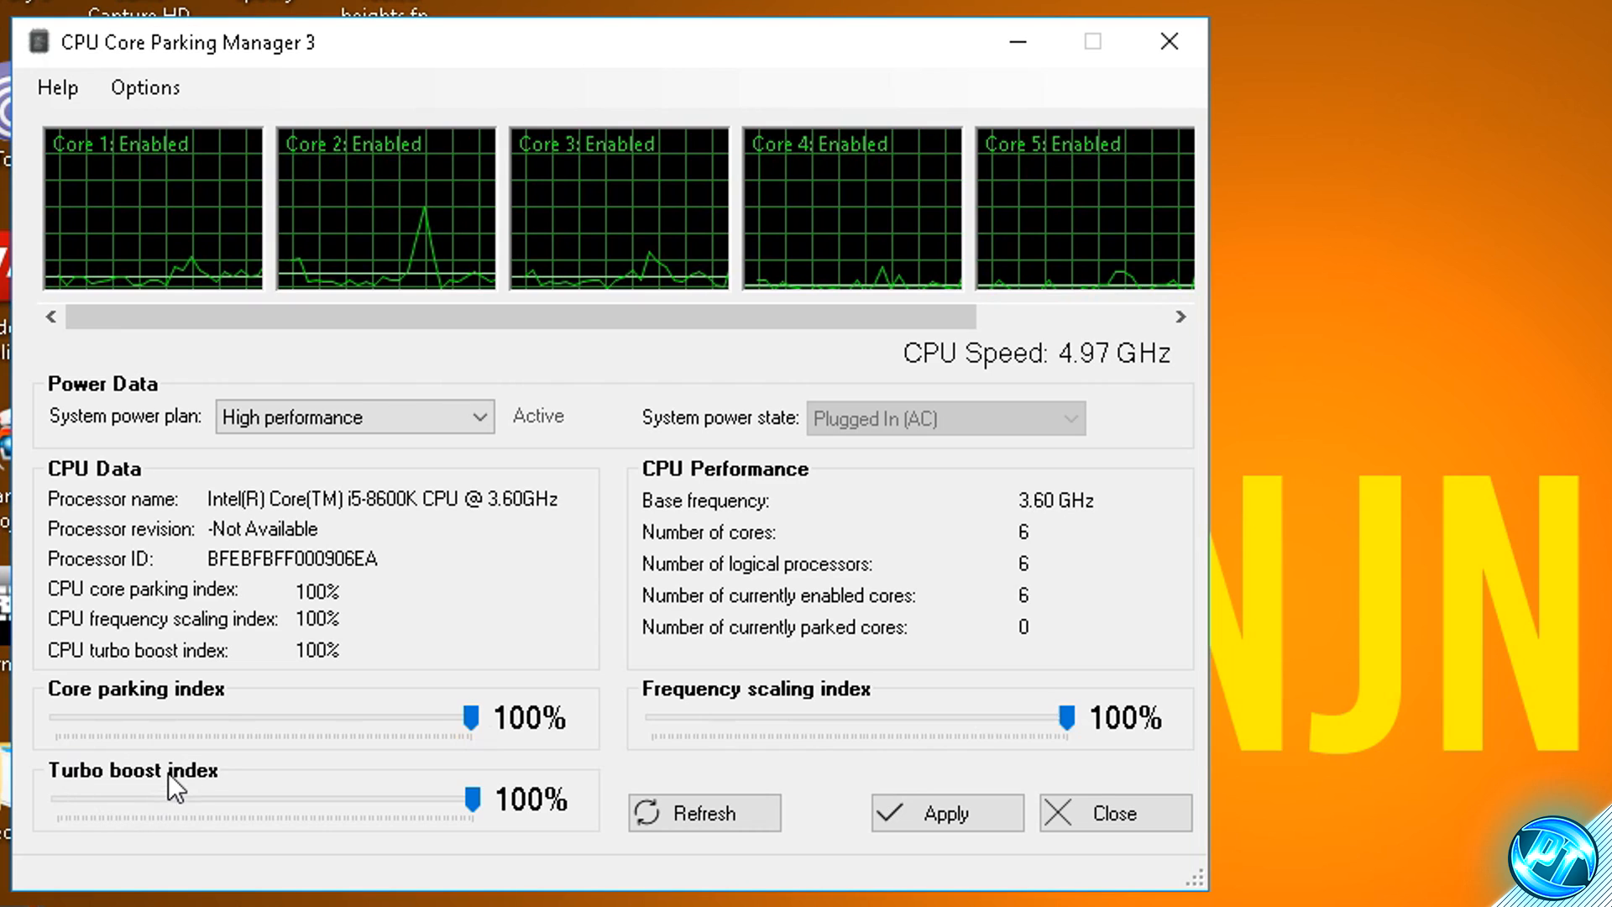
- Set the turbo boost index to 100%, apply the CPU settings, and close CPU Core Parking Manager
drag(471, 795, 319, 799)
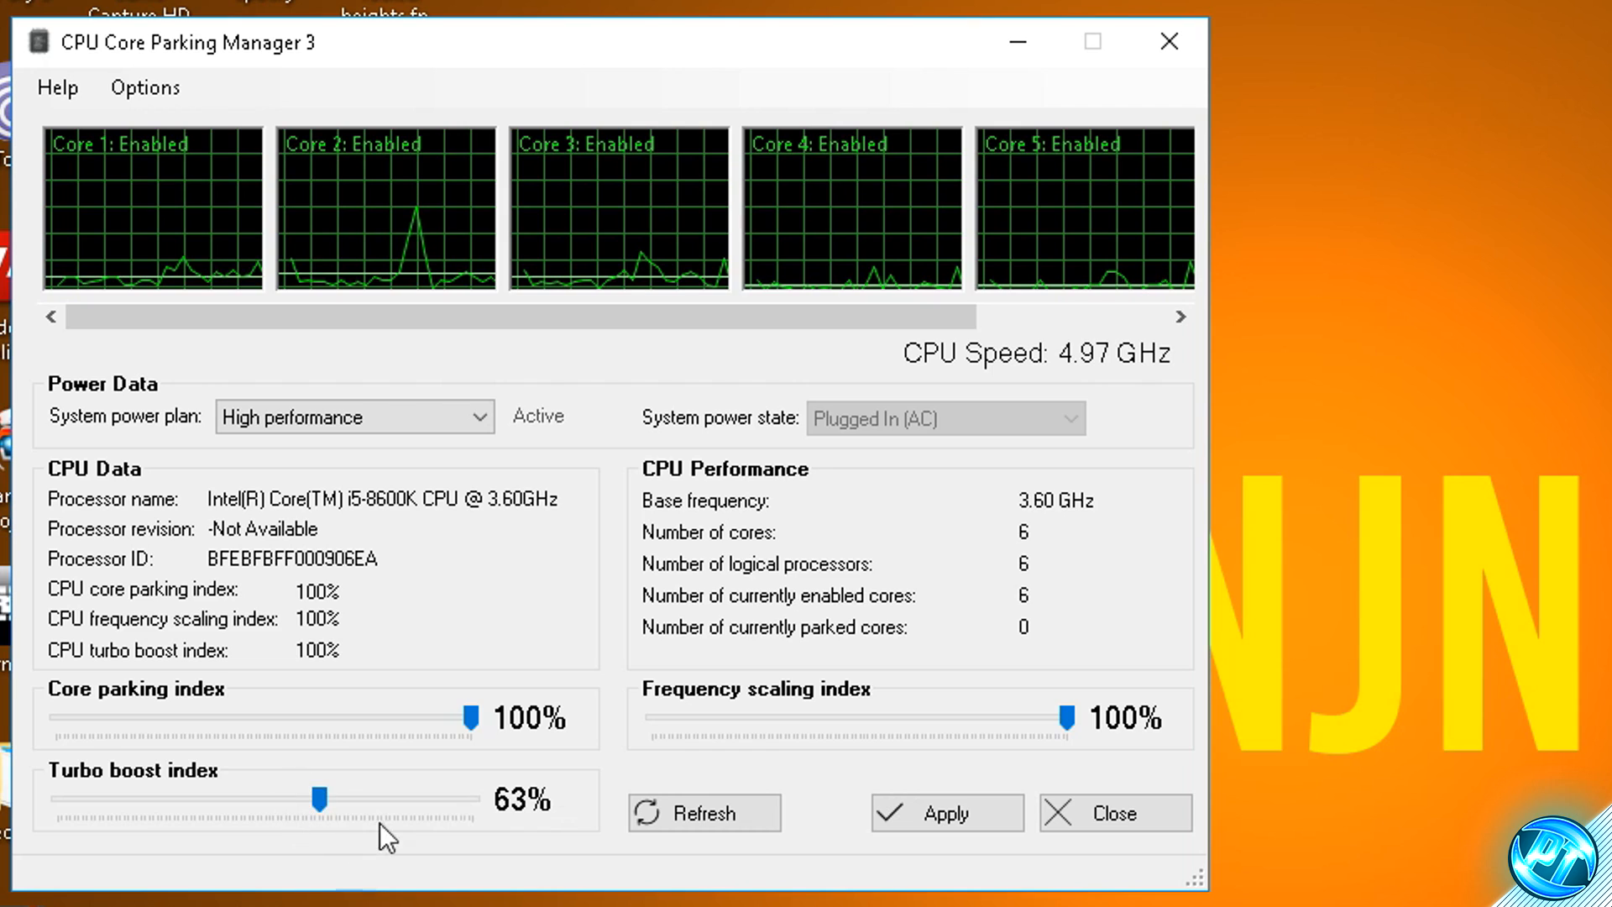
drag(326, 799, 486, 806)
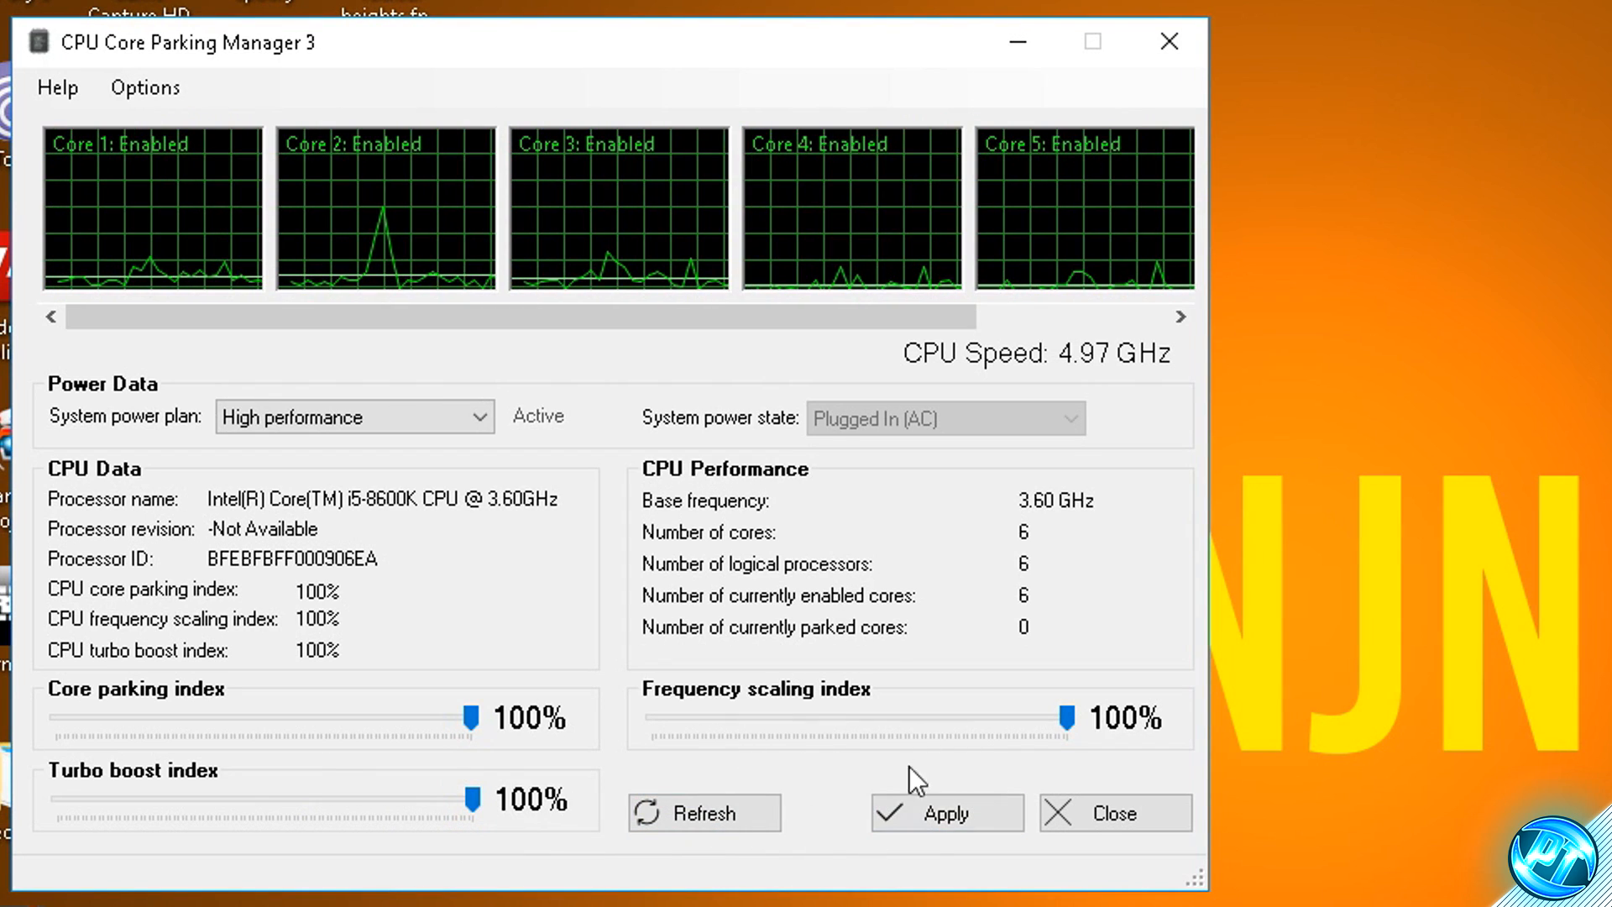
click(927, 799)
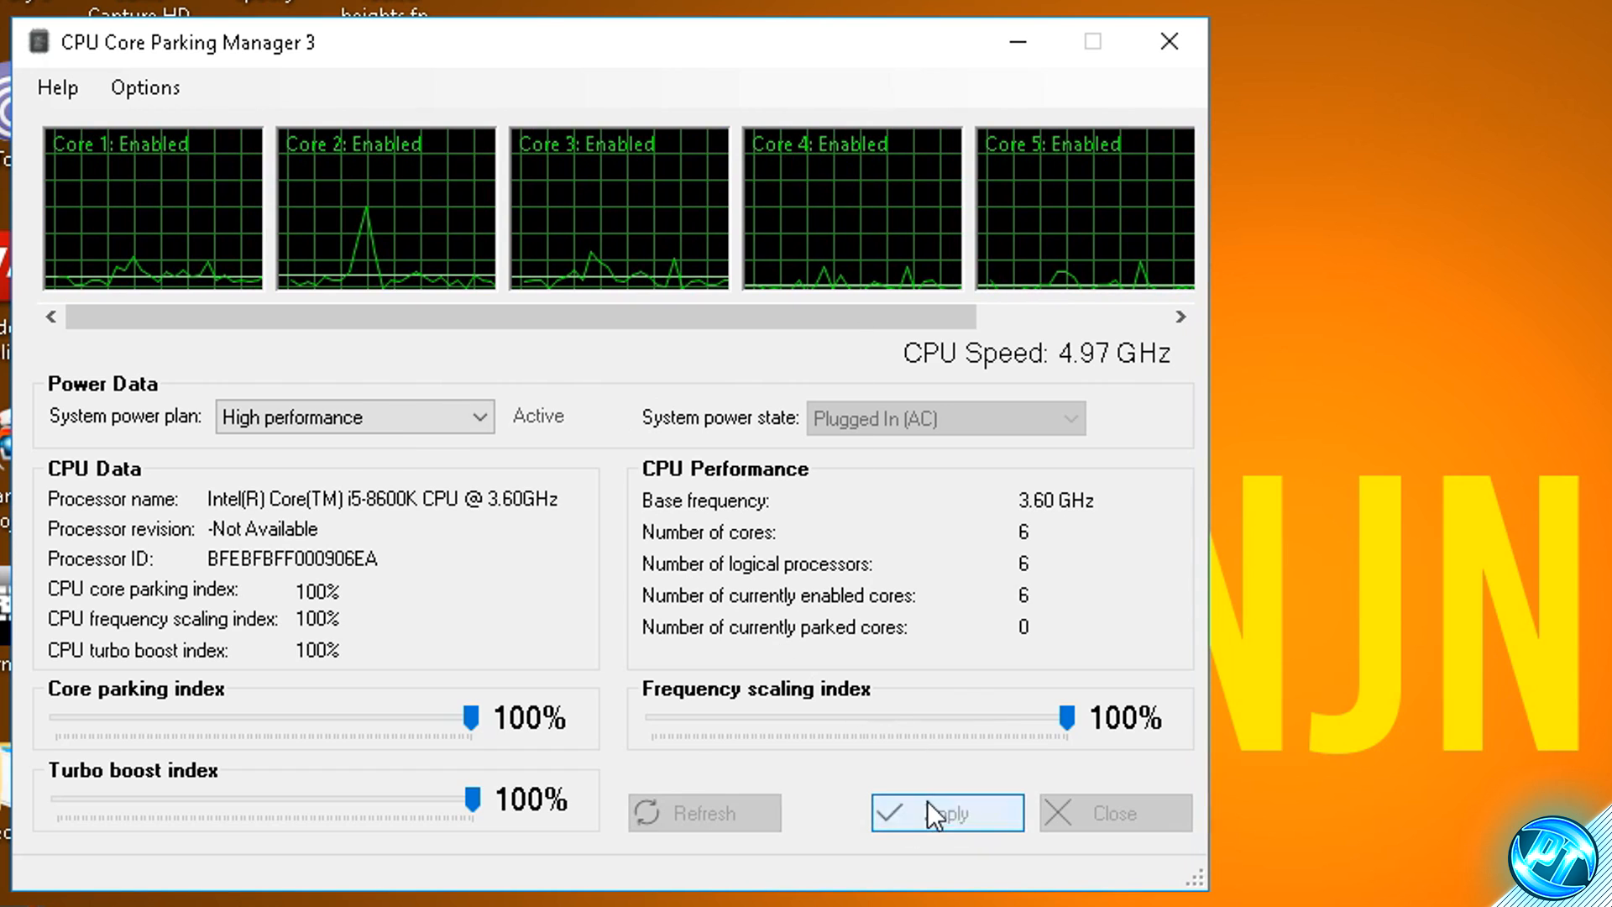
click(781, 547)
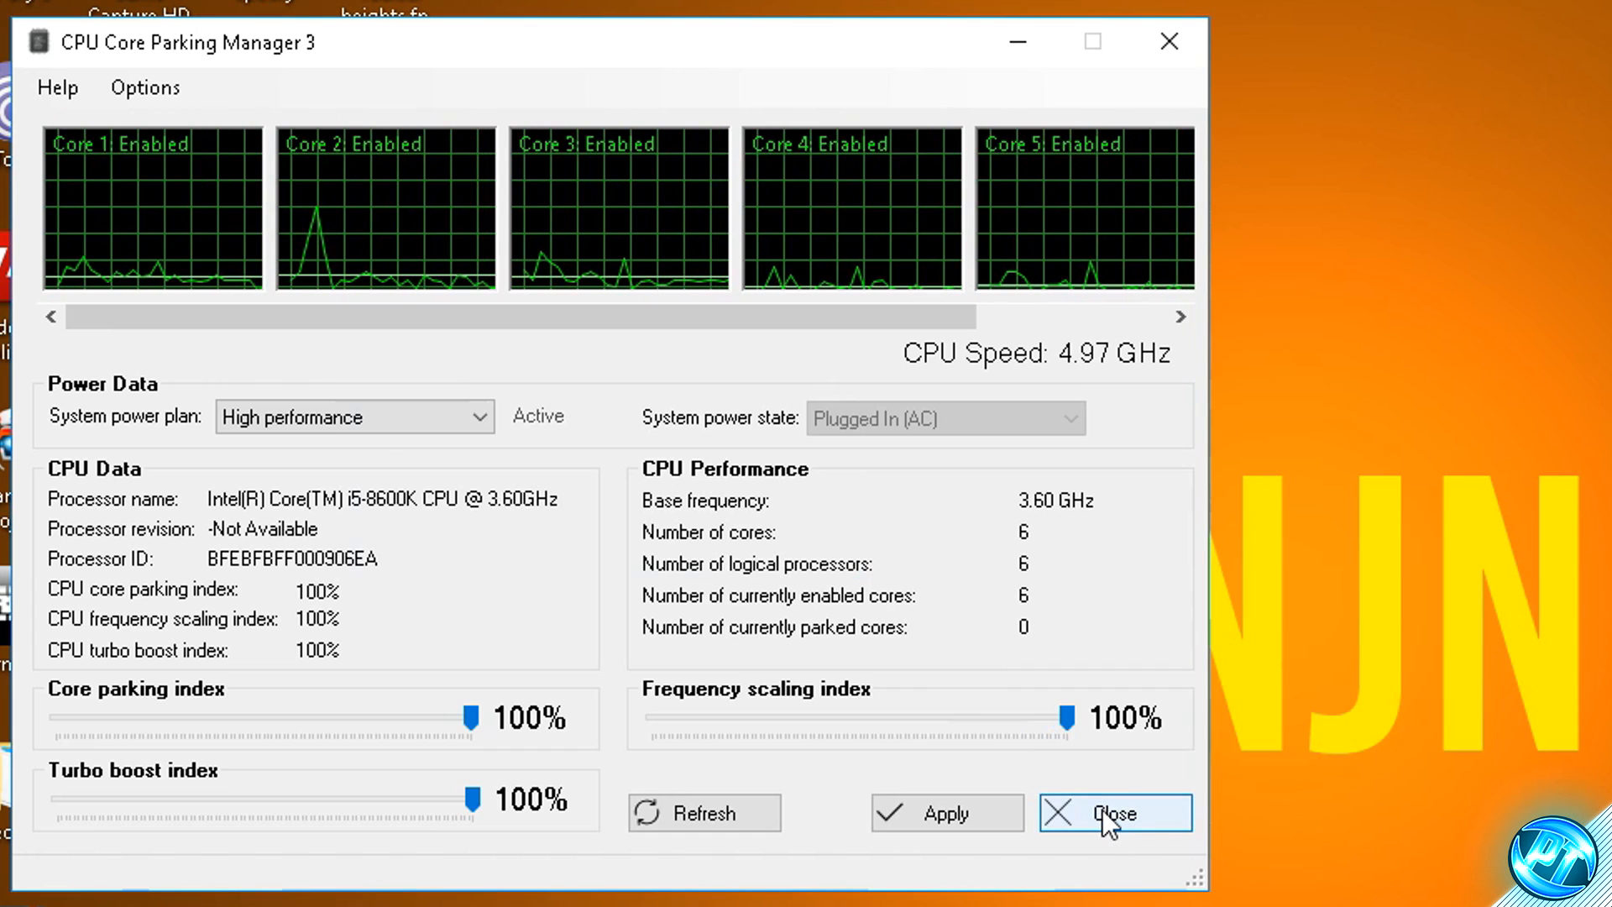
click(1102, 809)
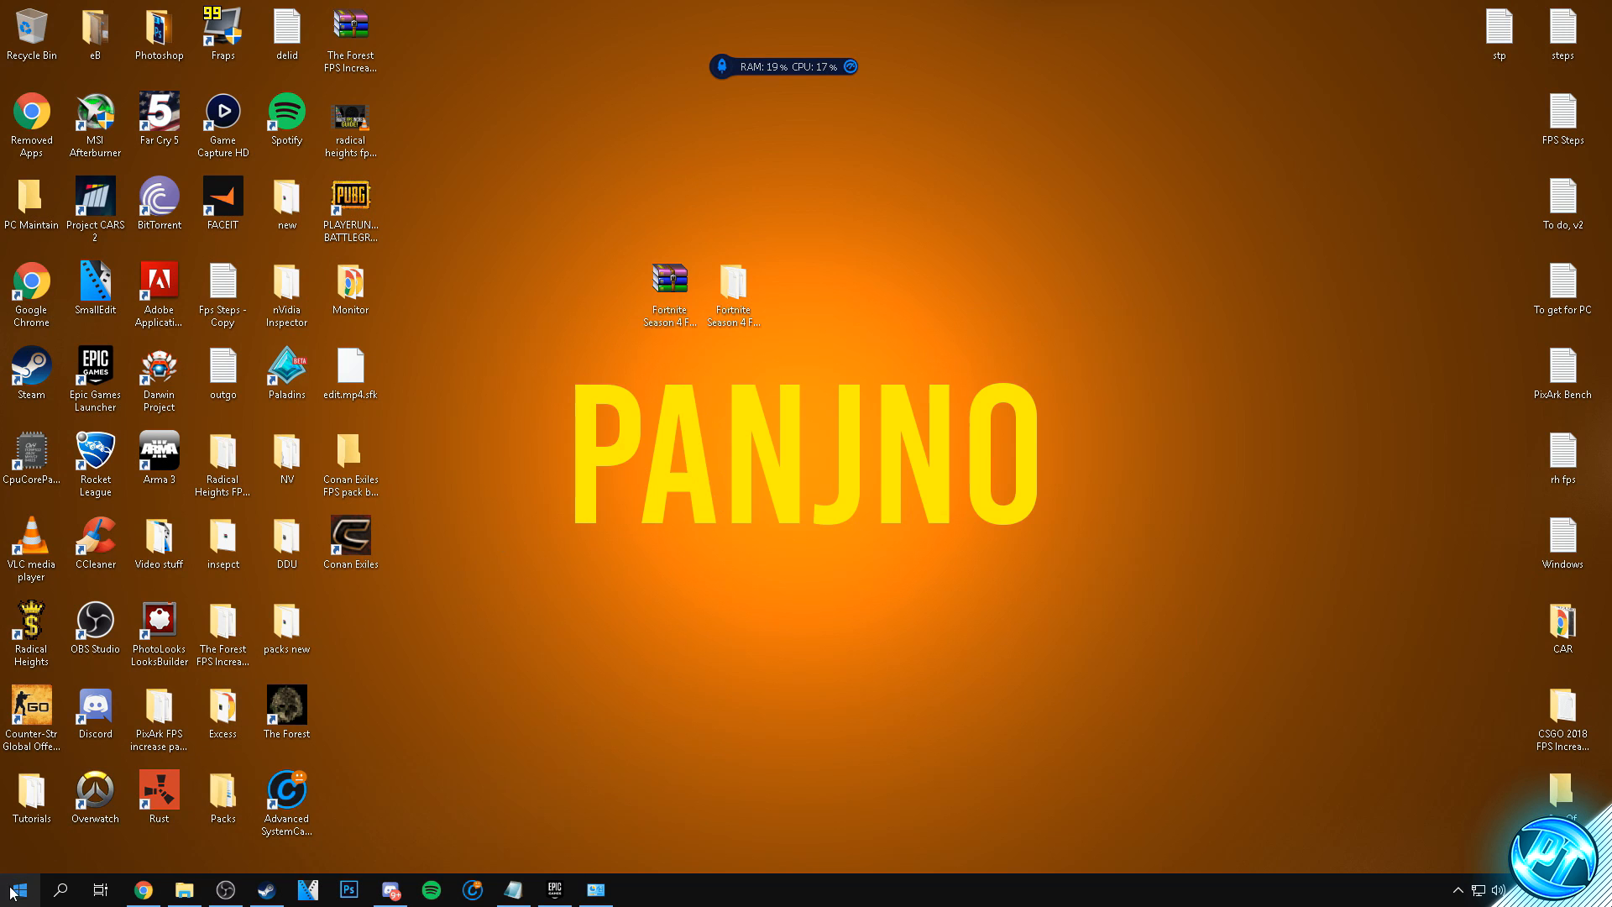
click(17, 892)
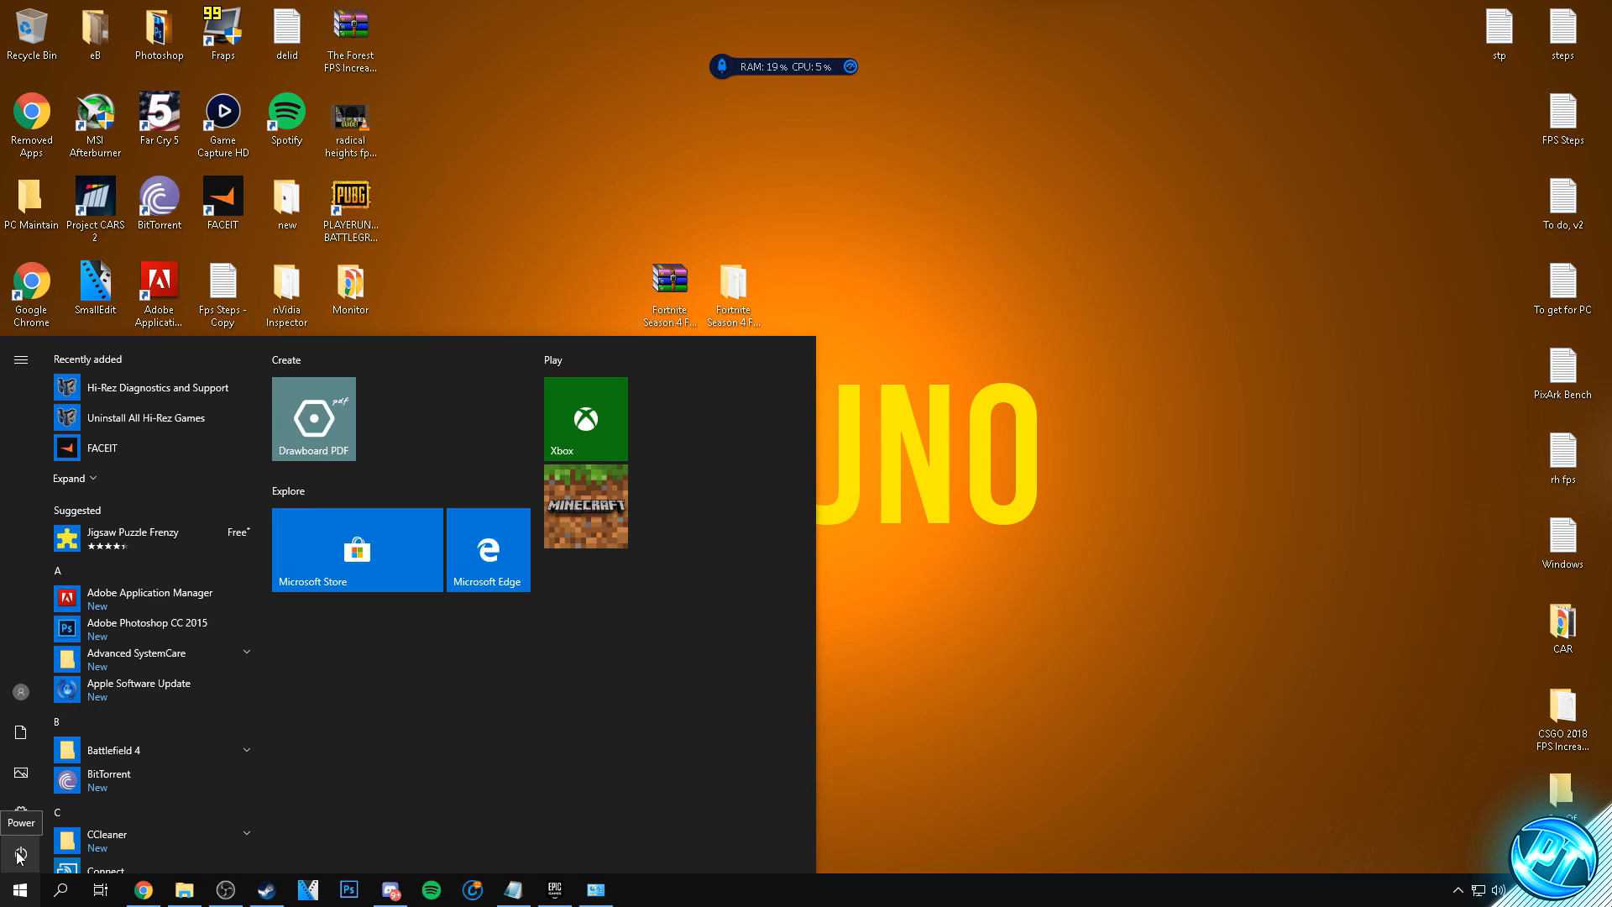
click(18, 852)
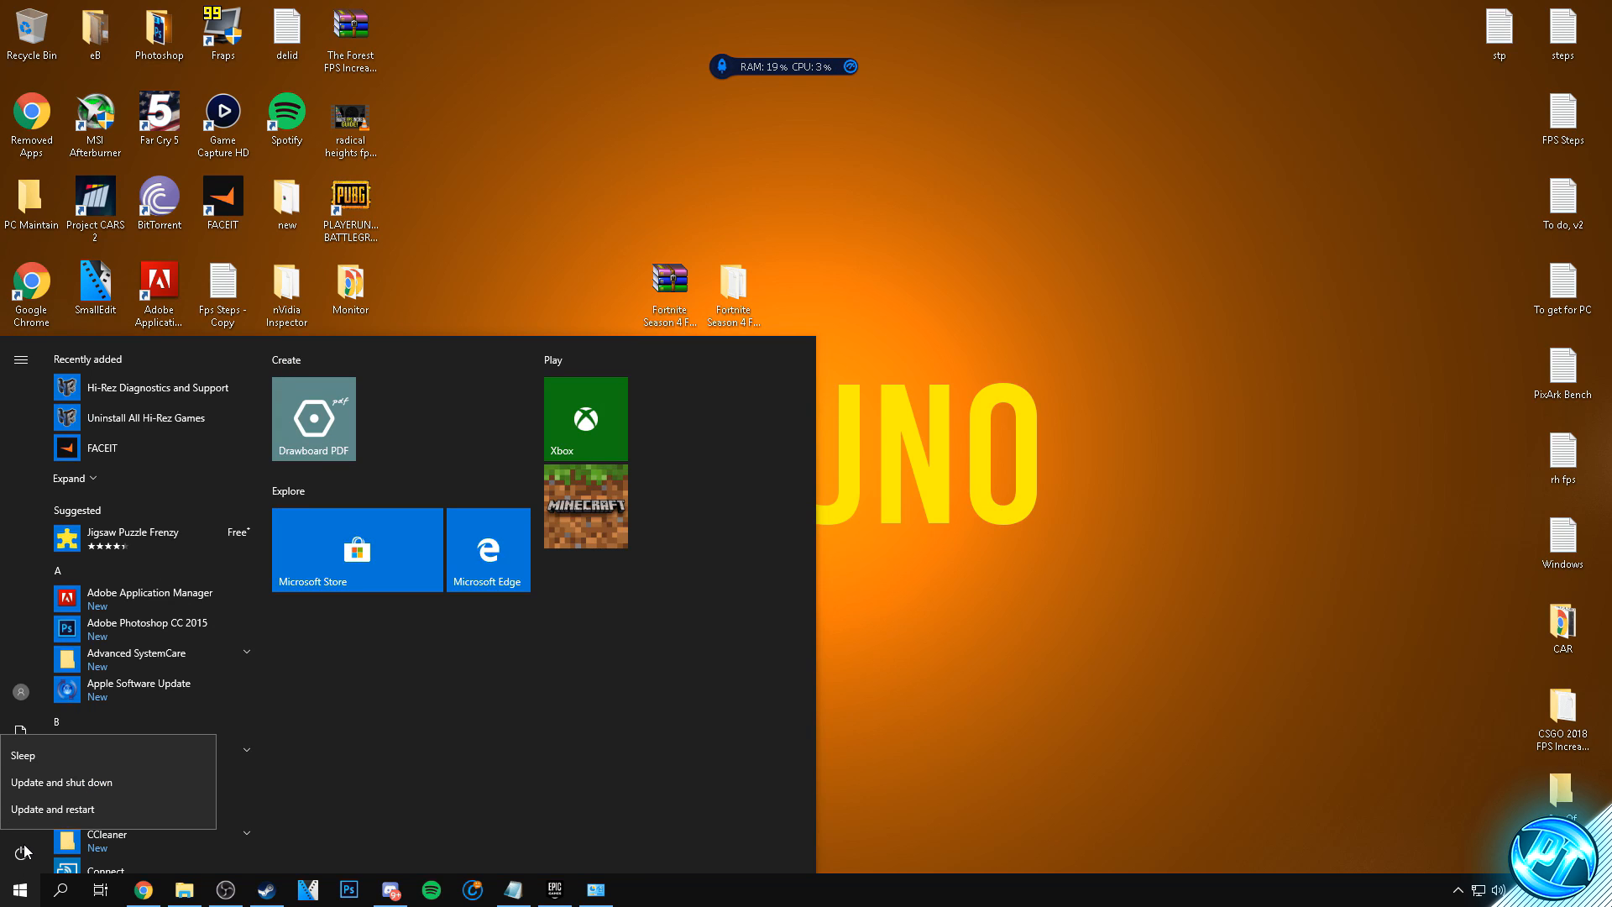
click(36, 894)
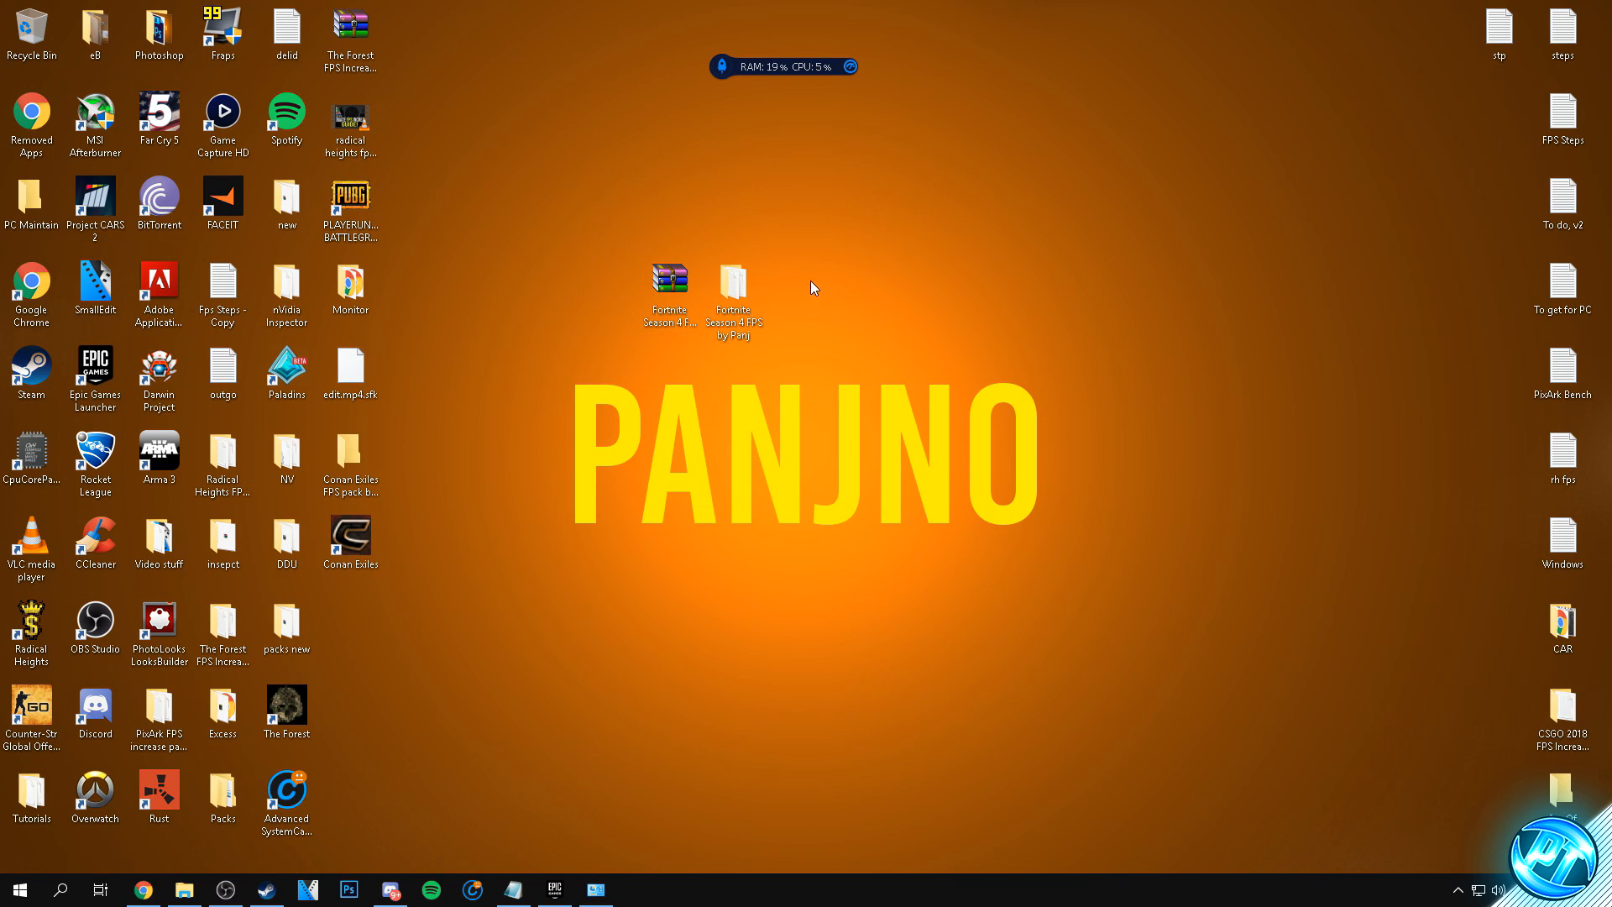
- Open the Optimizations folder of the Fortnite Season 4 FPS pack and move TimerResolution onto the desktop
double_click(733, 286)
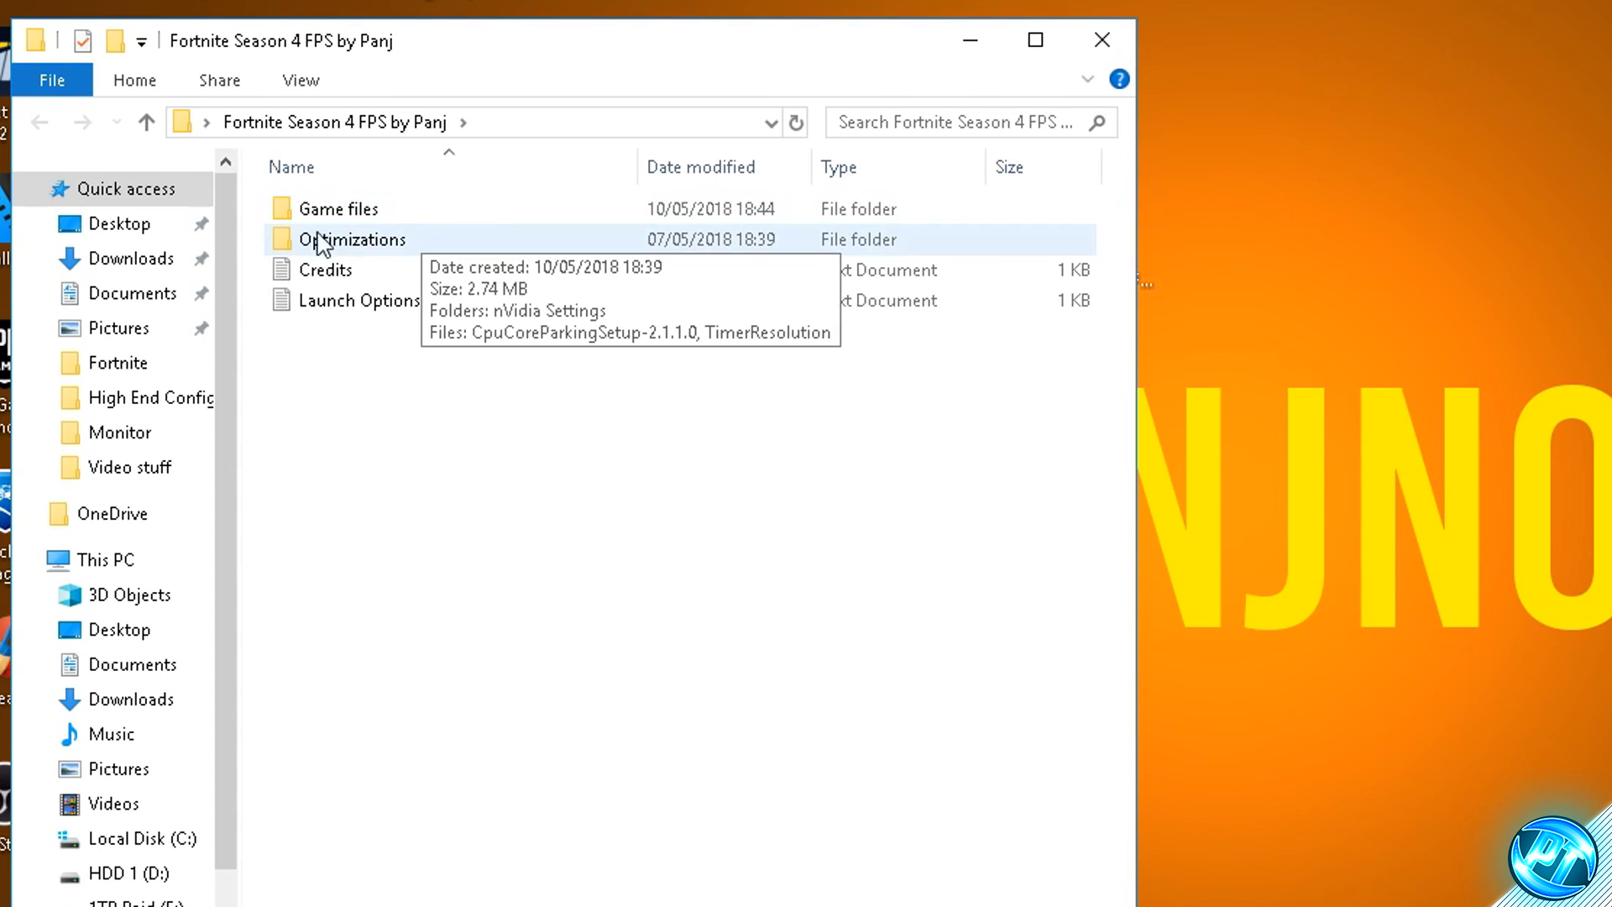
double_click(347, 242)
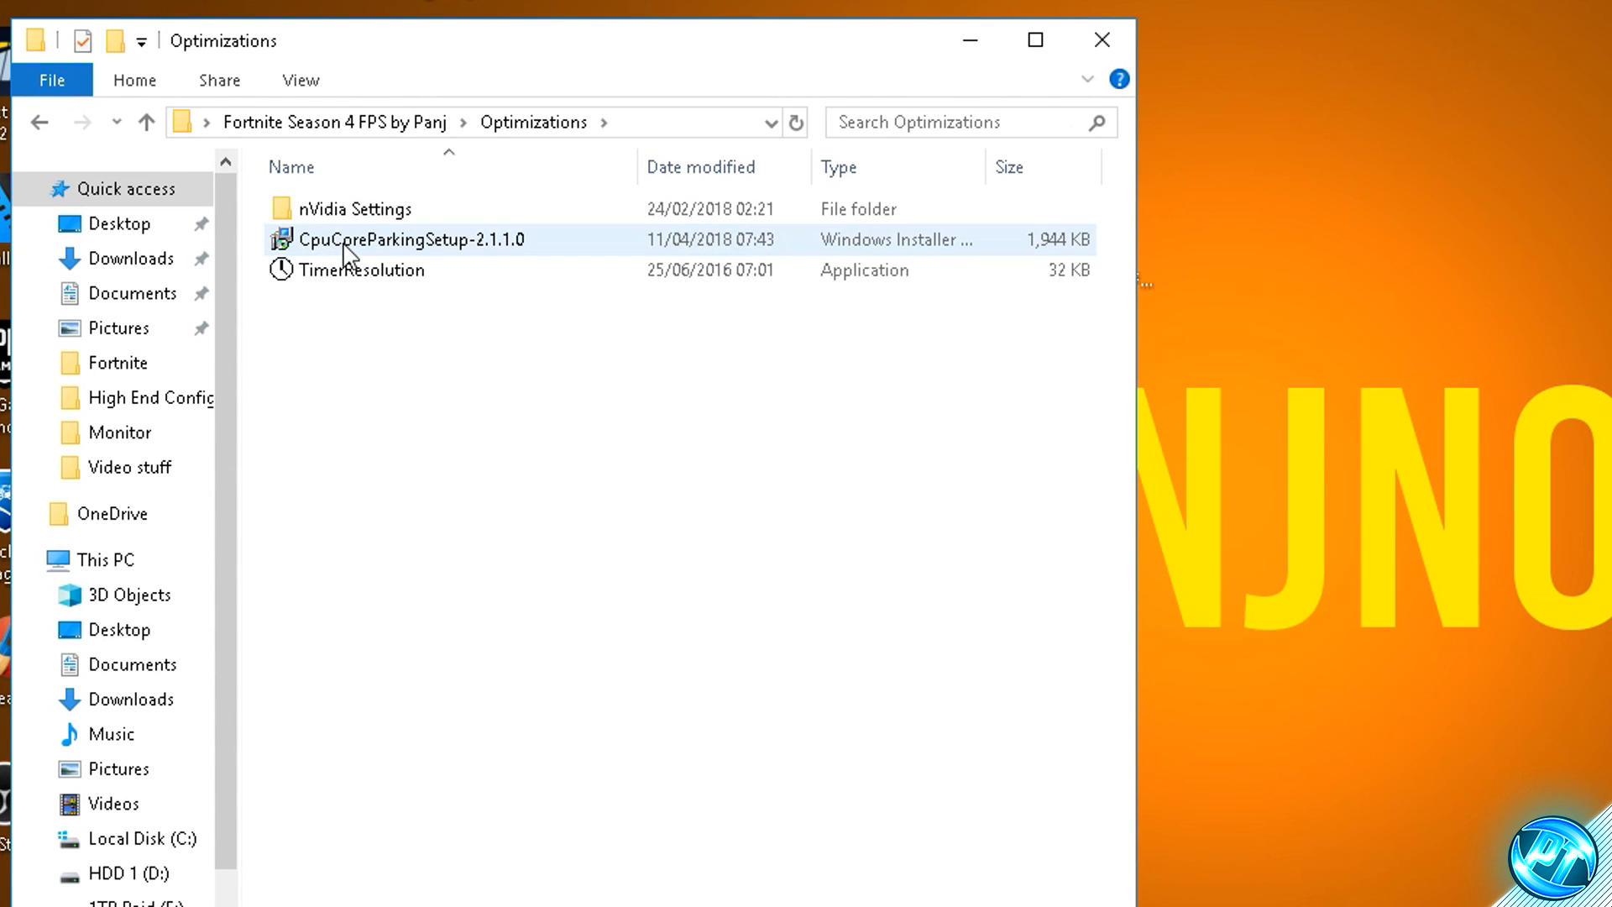
click(356, 276)
drag(417, 277, 1257, 280)
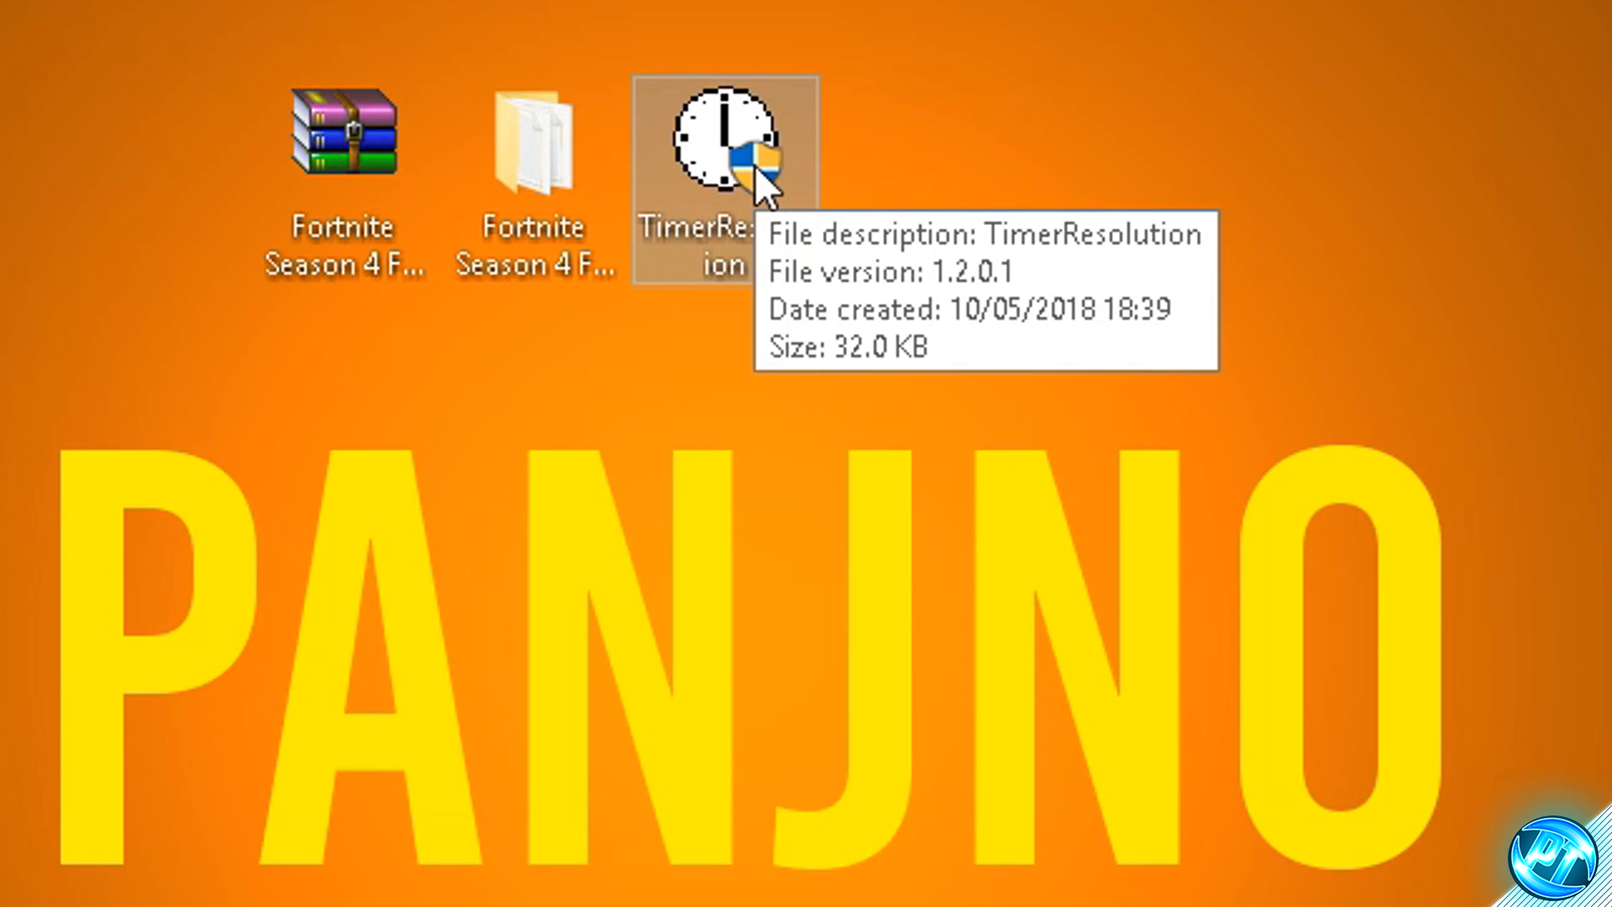
- Launch TimerResolution from the desktop, set the timer resolution to Maximum, and minimize its window
double_click(754, 165)
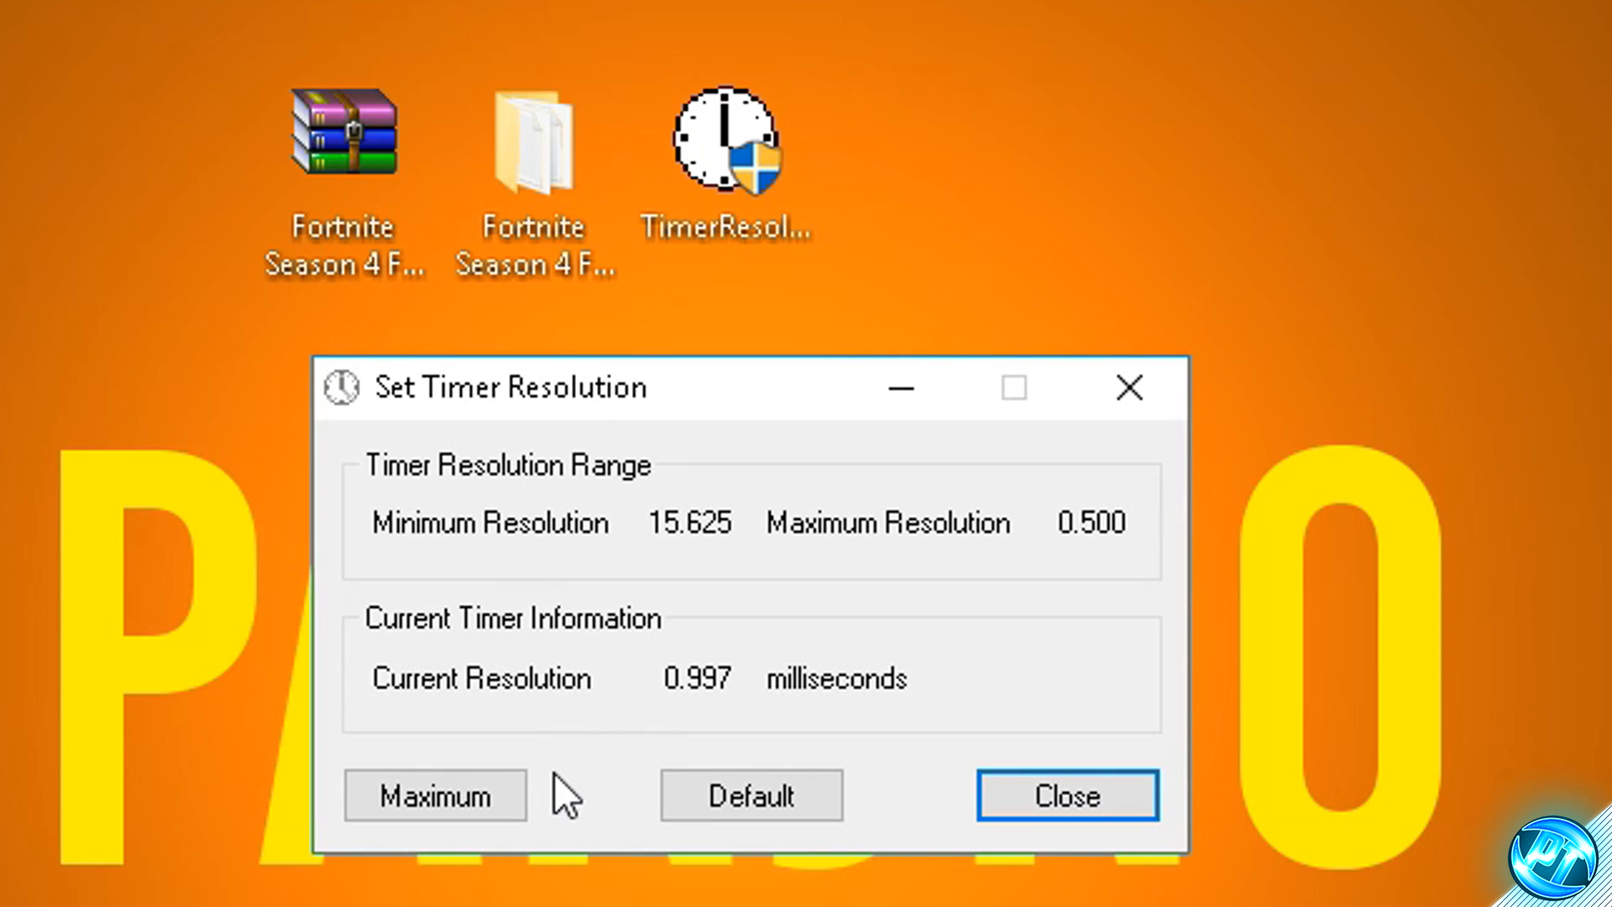
click(454, 802)
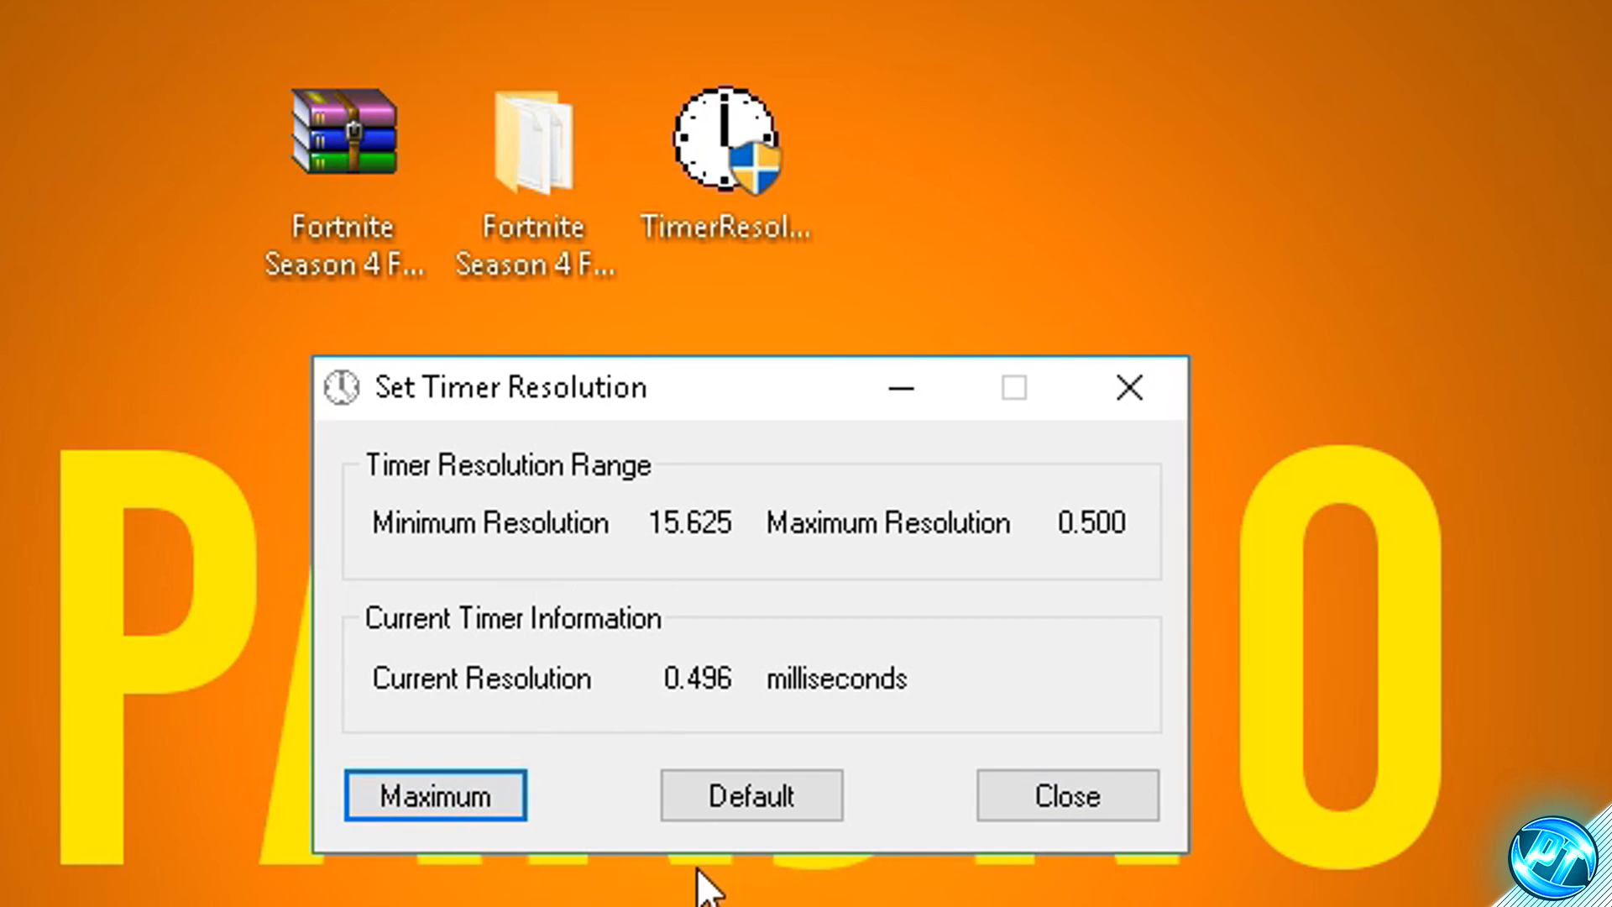
click(895, 402)
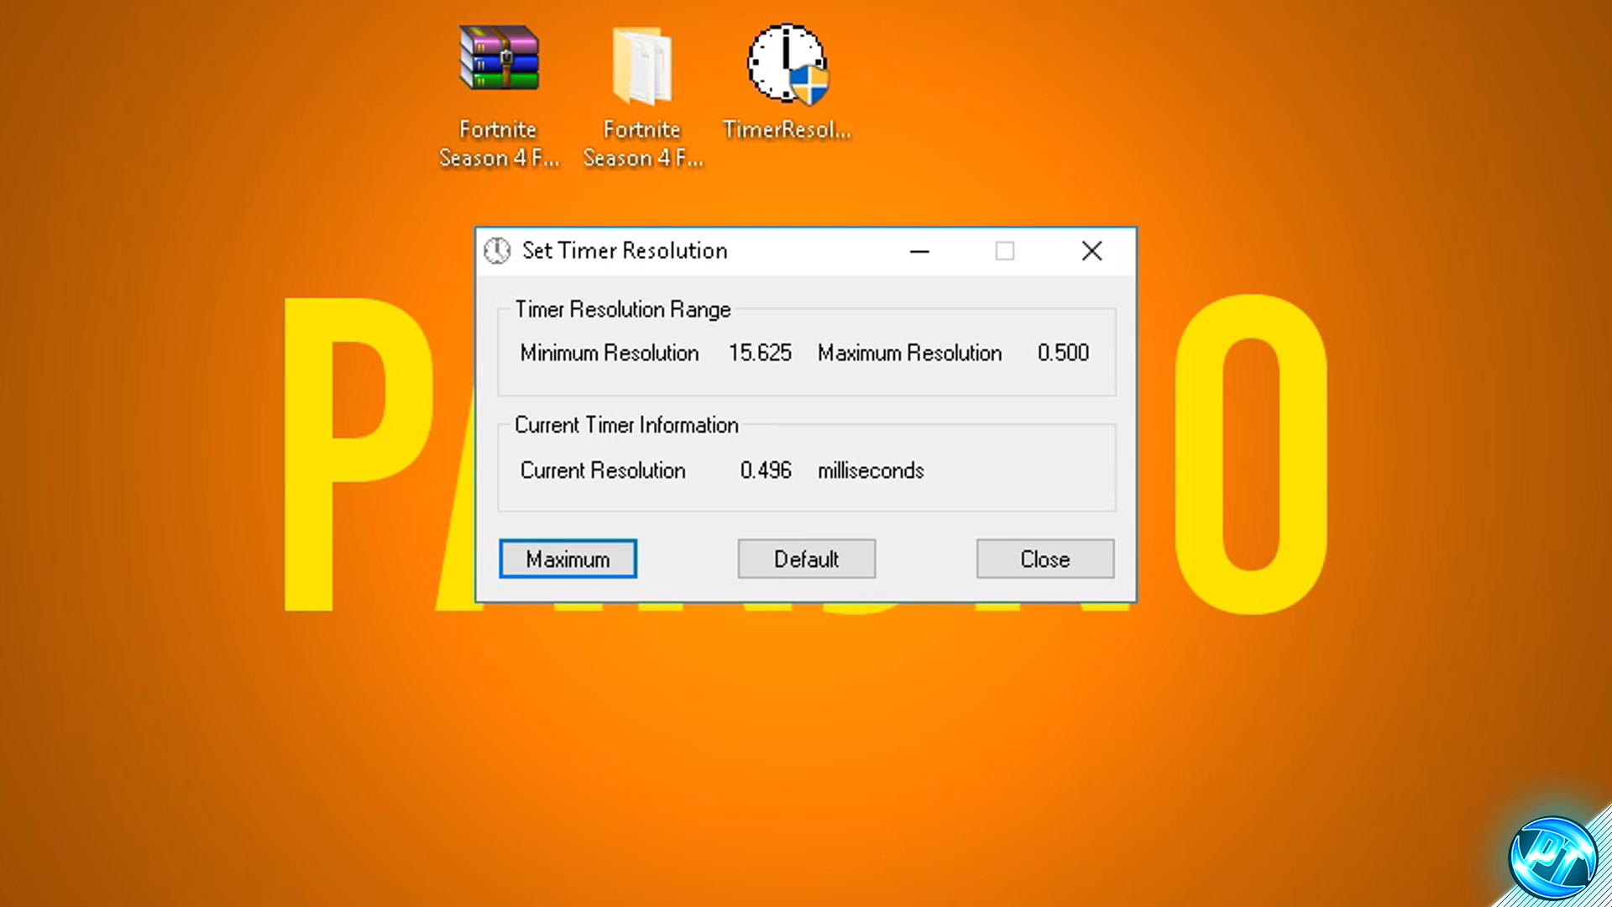
- Restore the Default timer resolution and close the Set Timer Resolution window
click(792, 567)
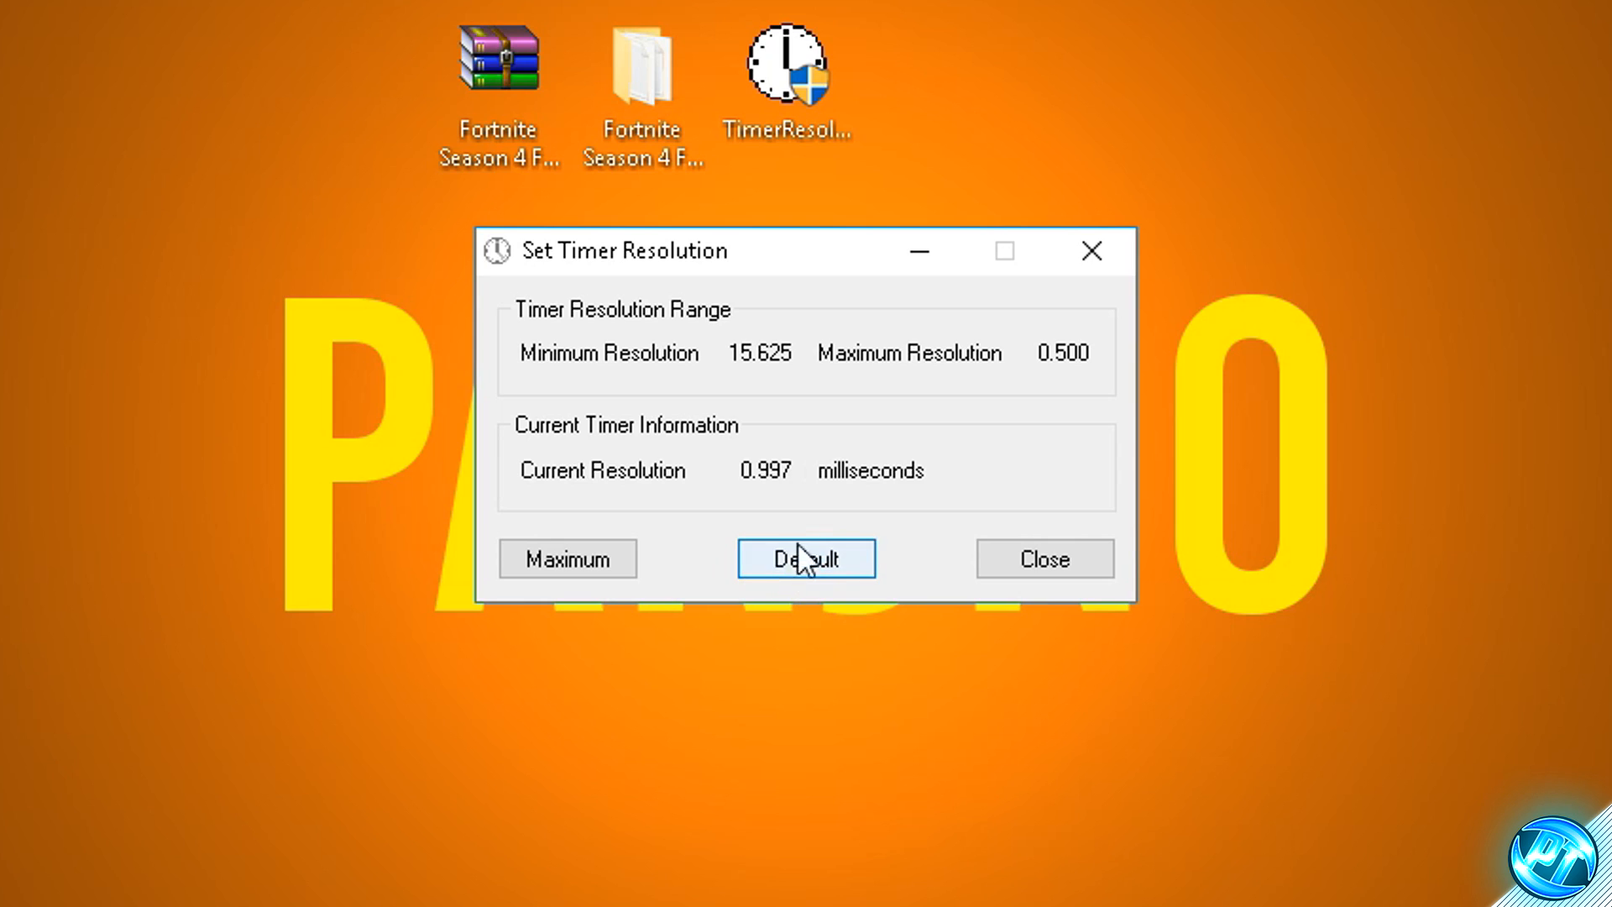
click(1093, 264)
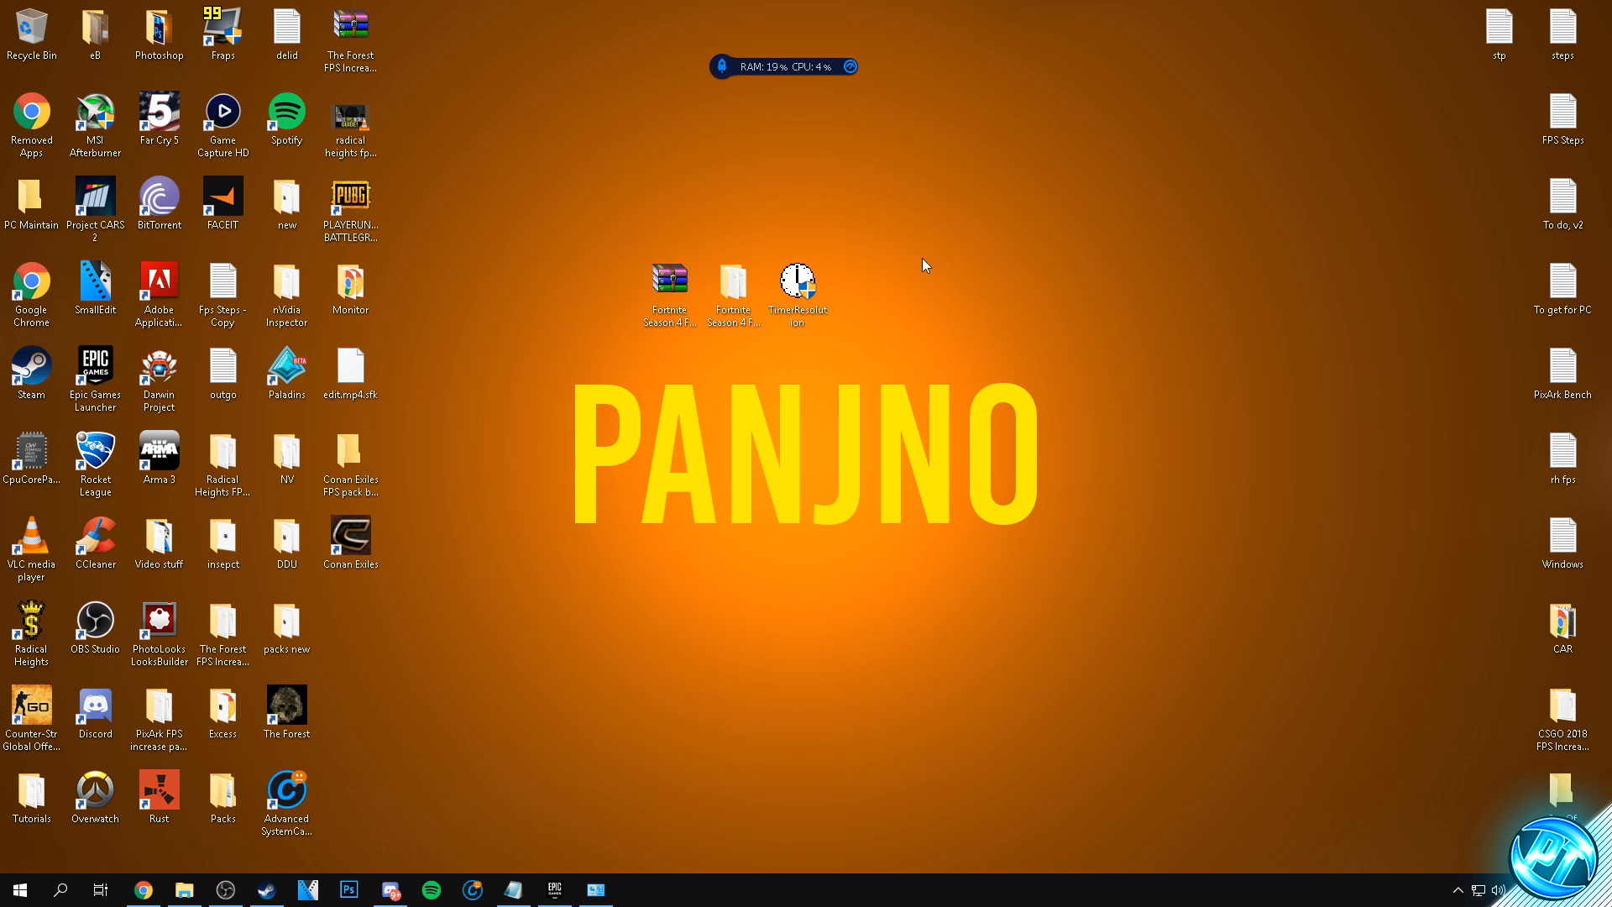
- Run TimerResolution again and keep it minimized, and launch Fortnite from the Epic Games Launcher
double_click(802, 286)
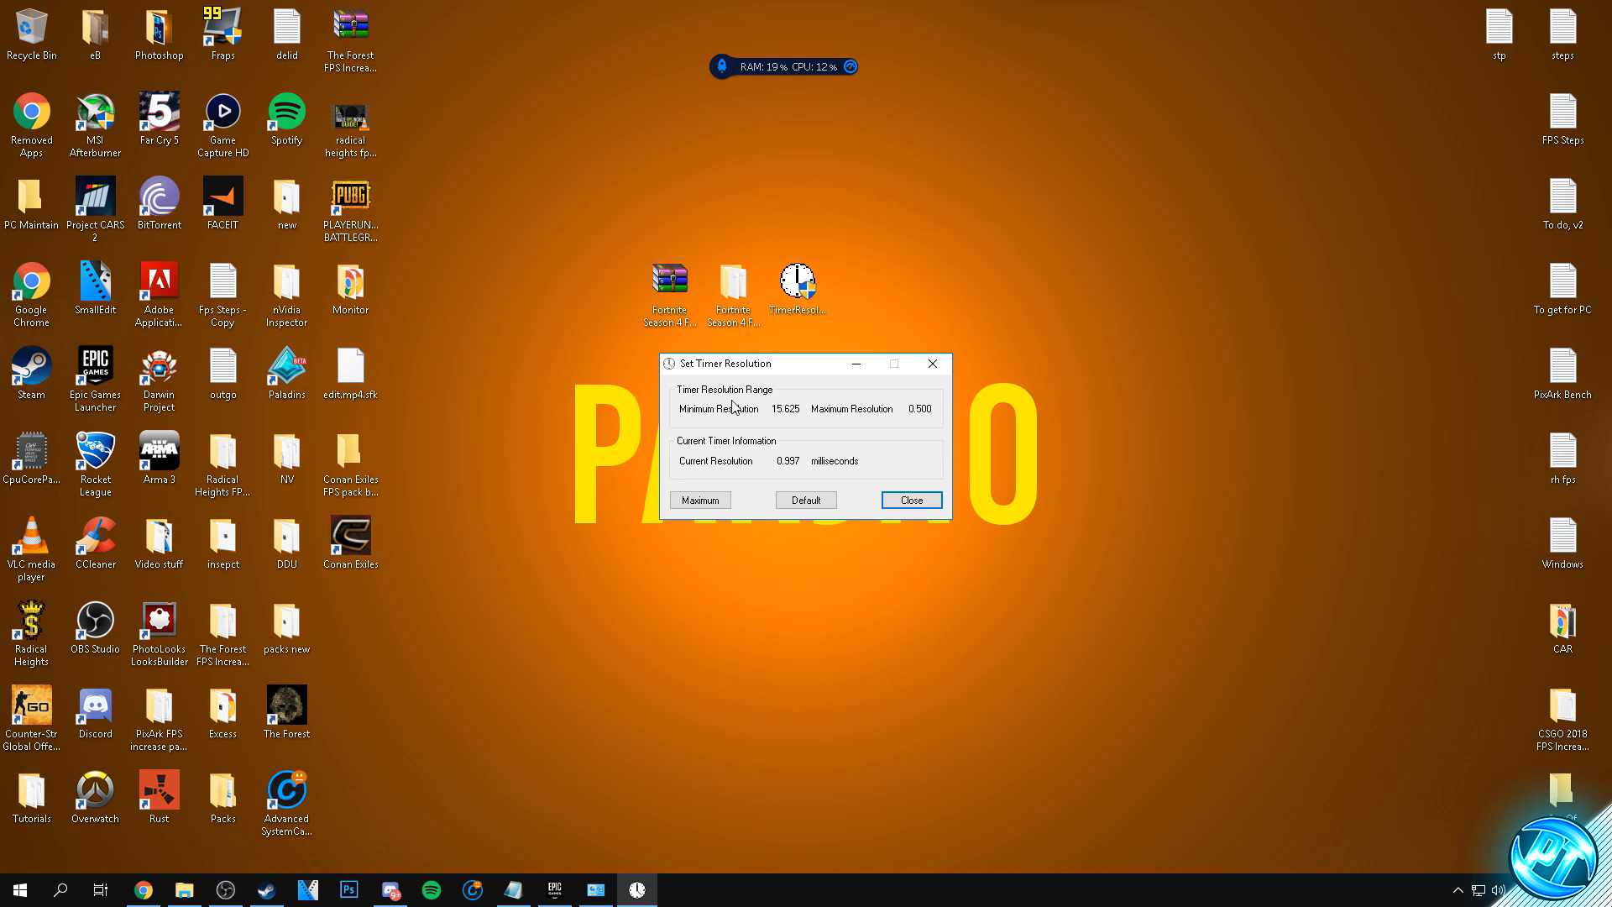
click(859, 364)
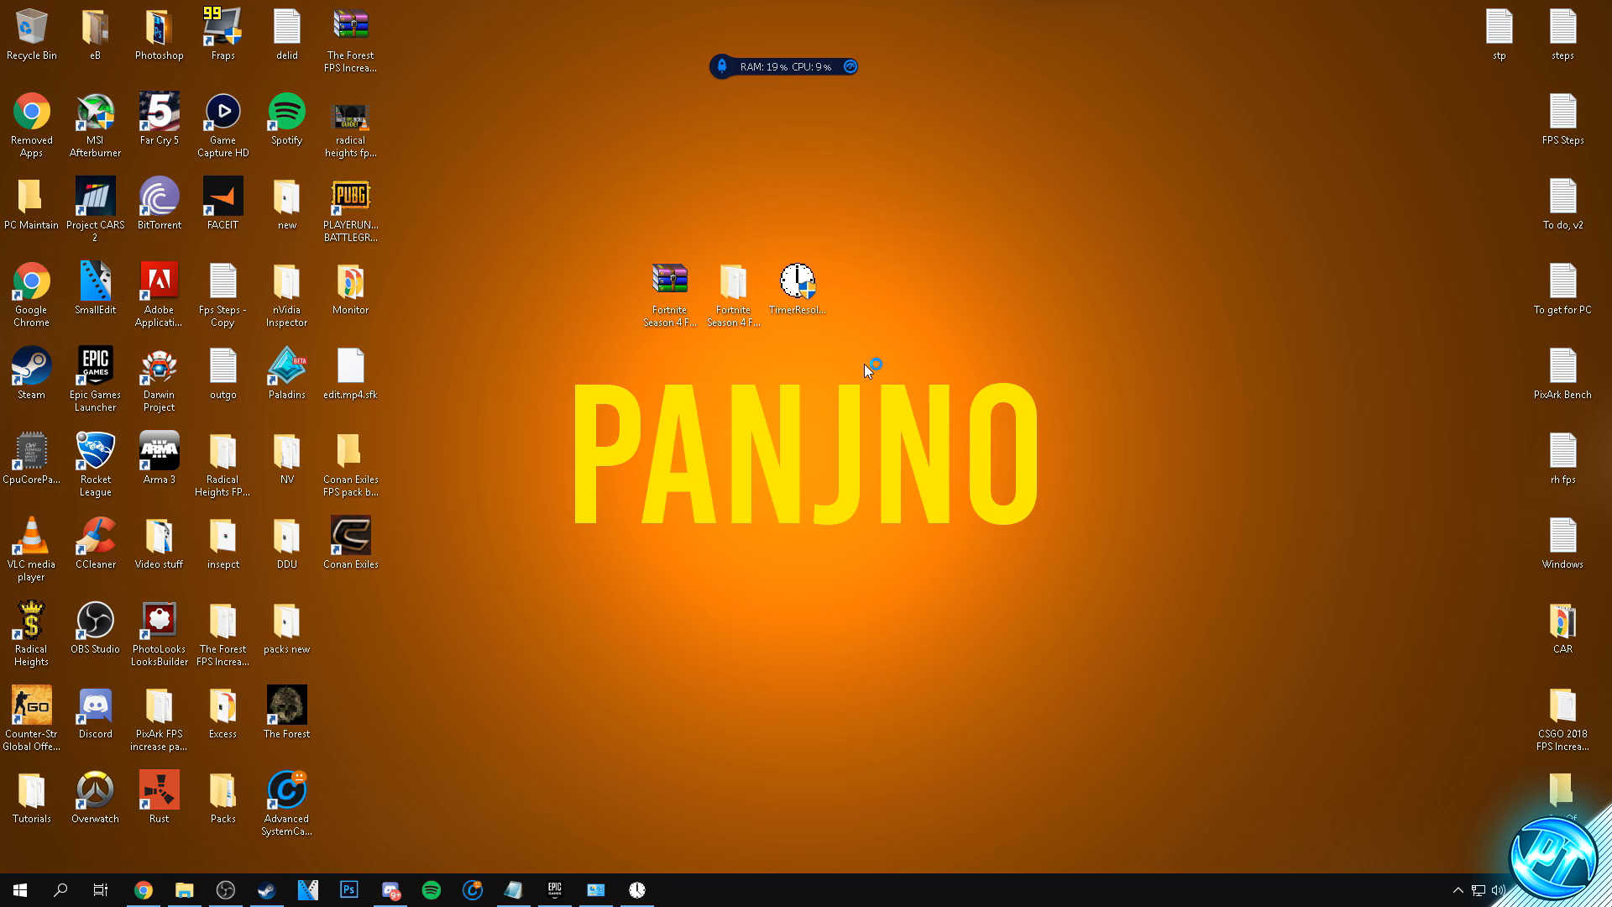
double_click(97, 368)
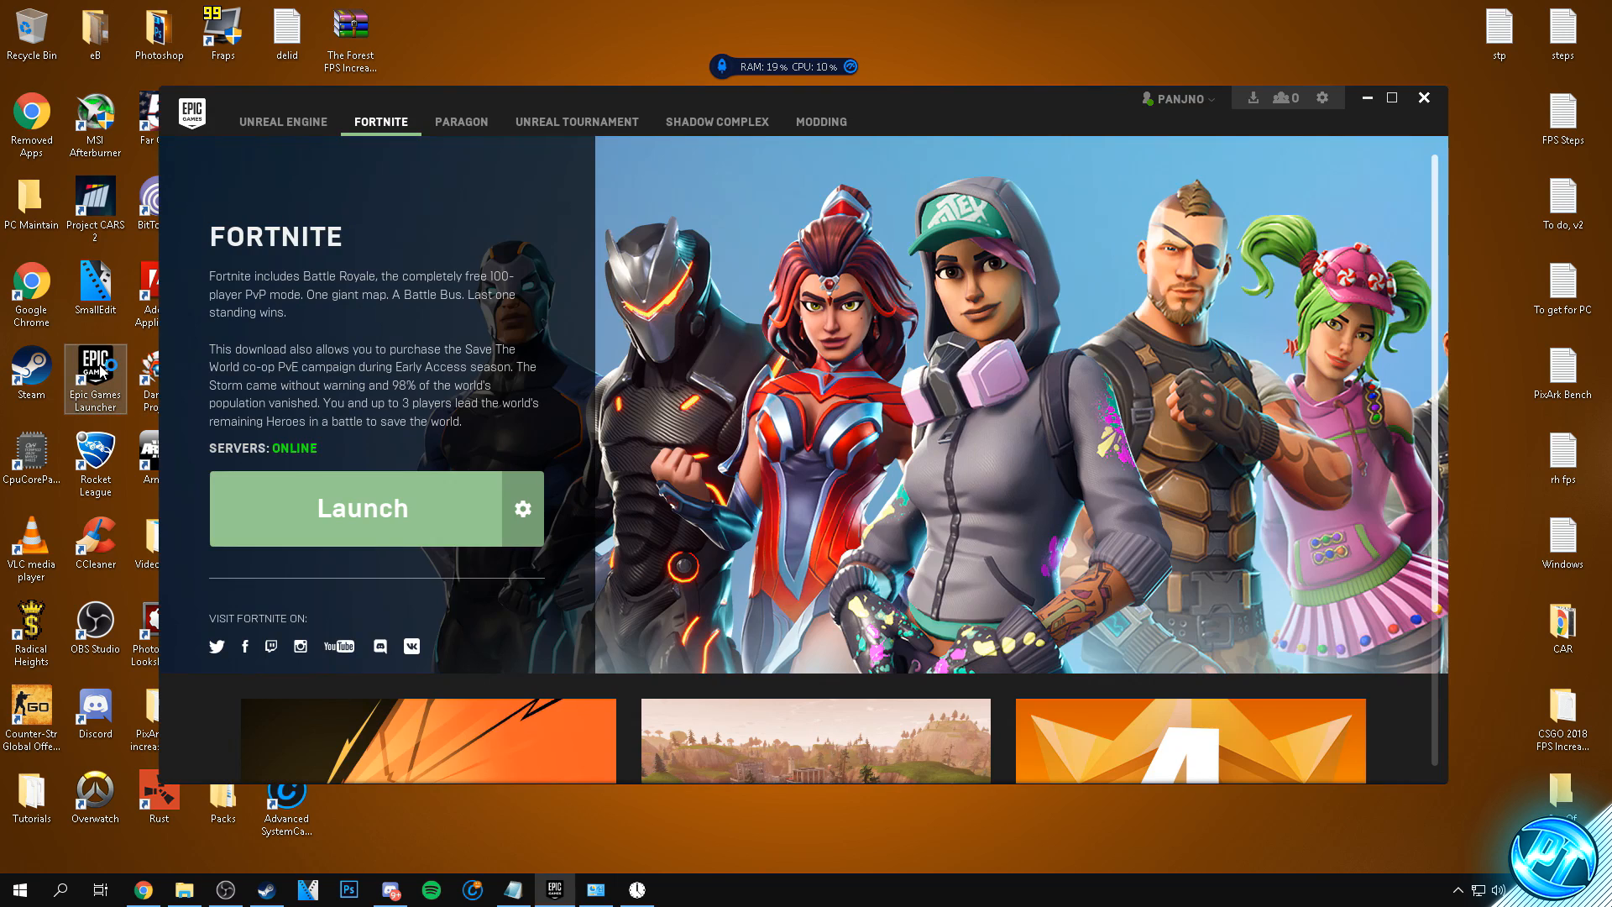
click(409, 517)
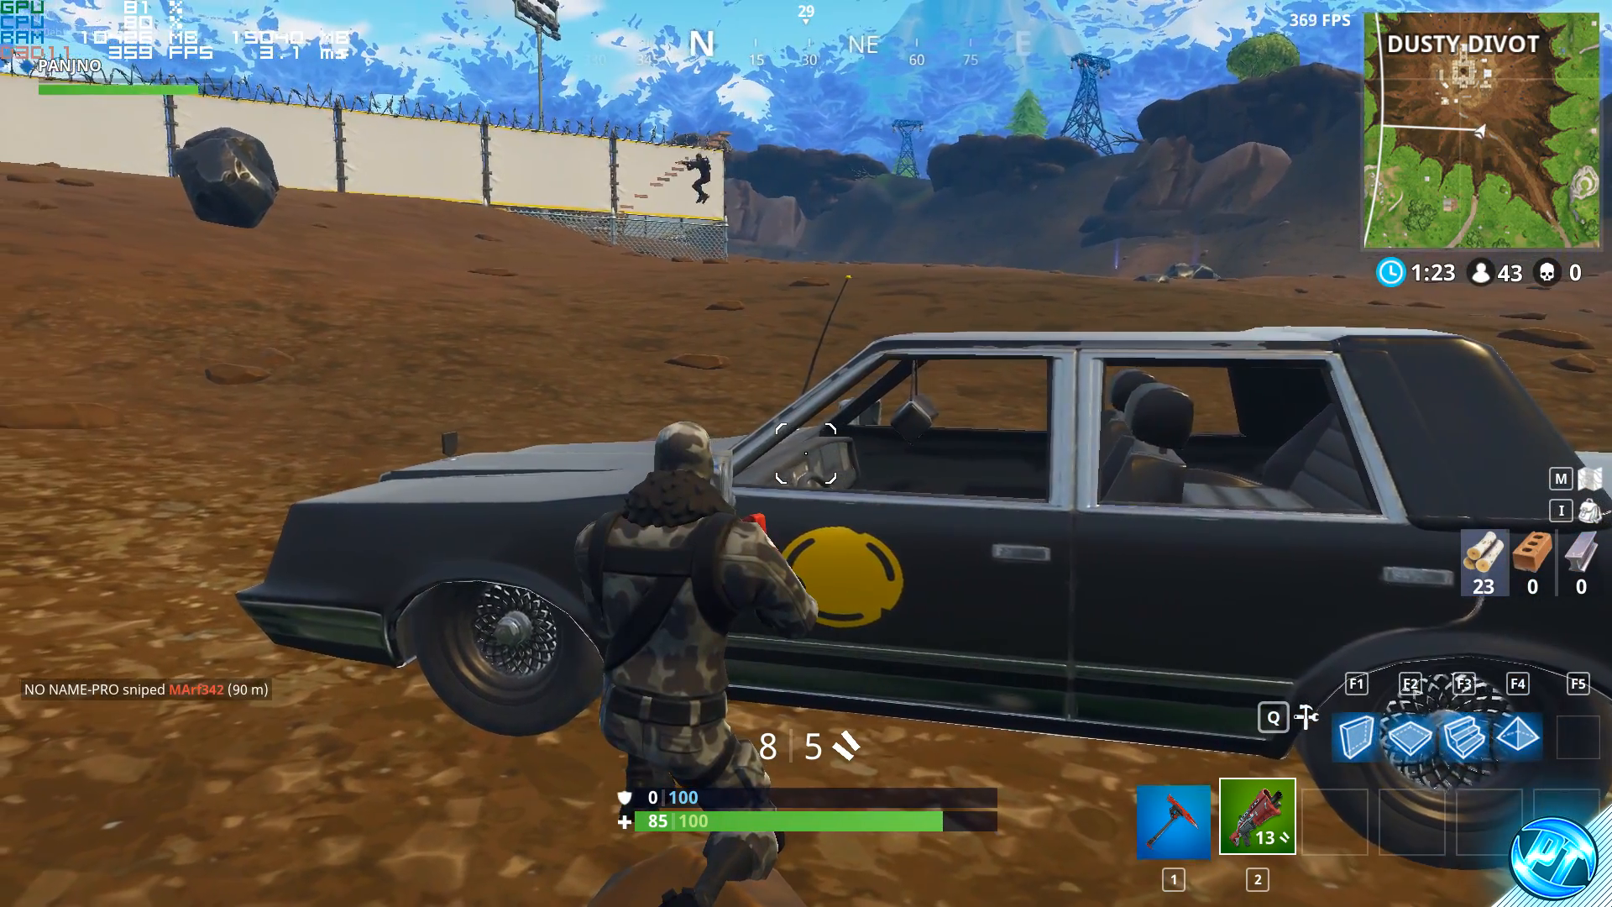
key(a)
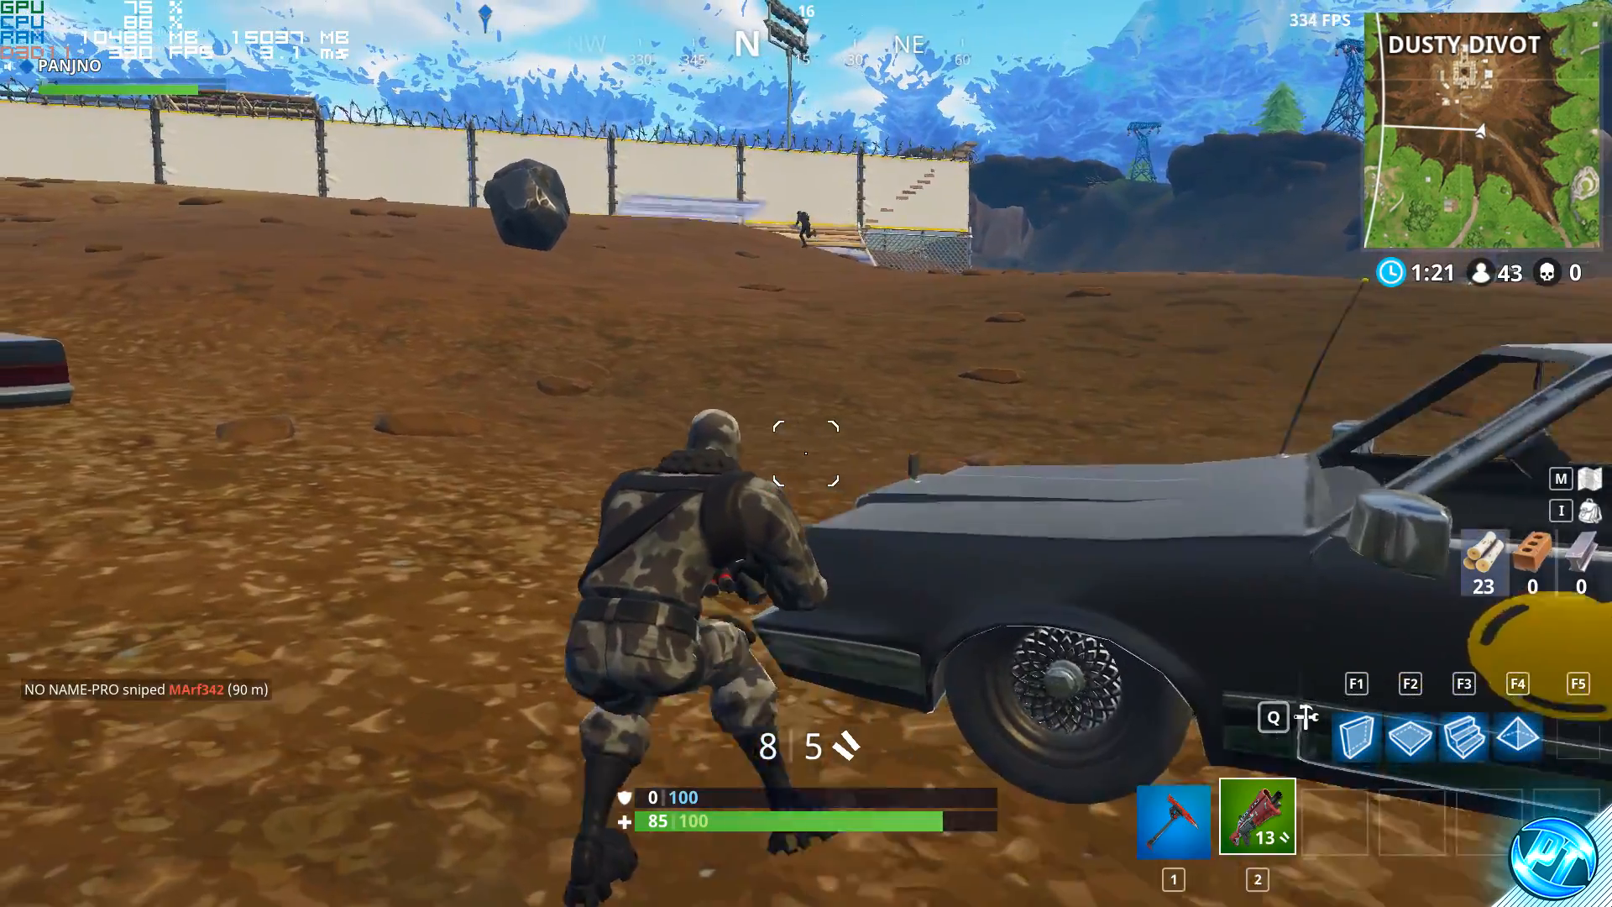
key(w)
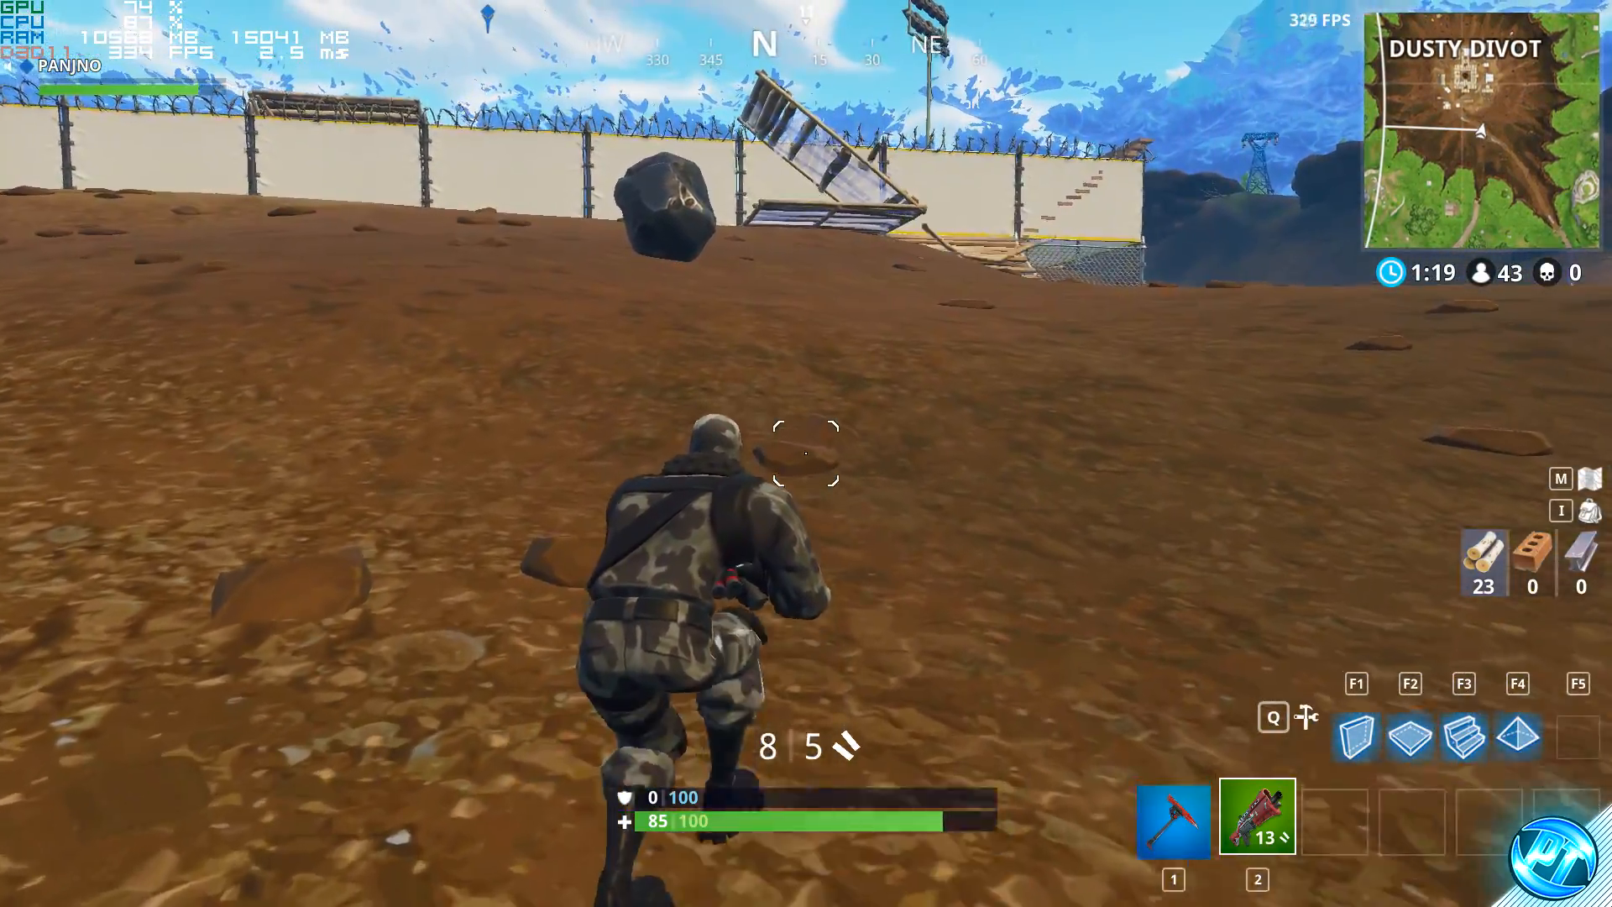
key(w)
key(w)
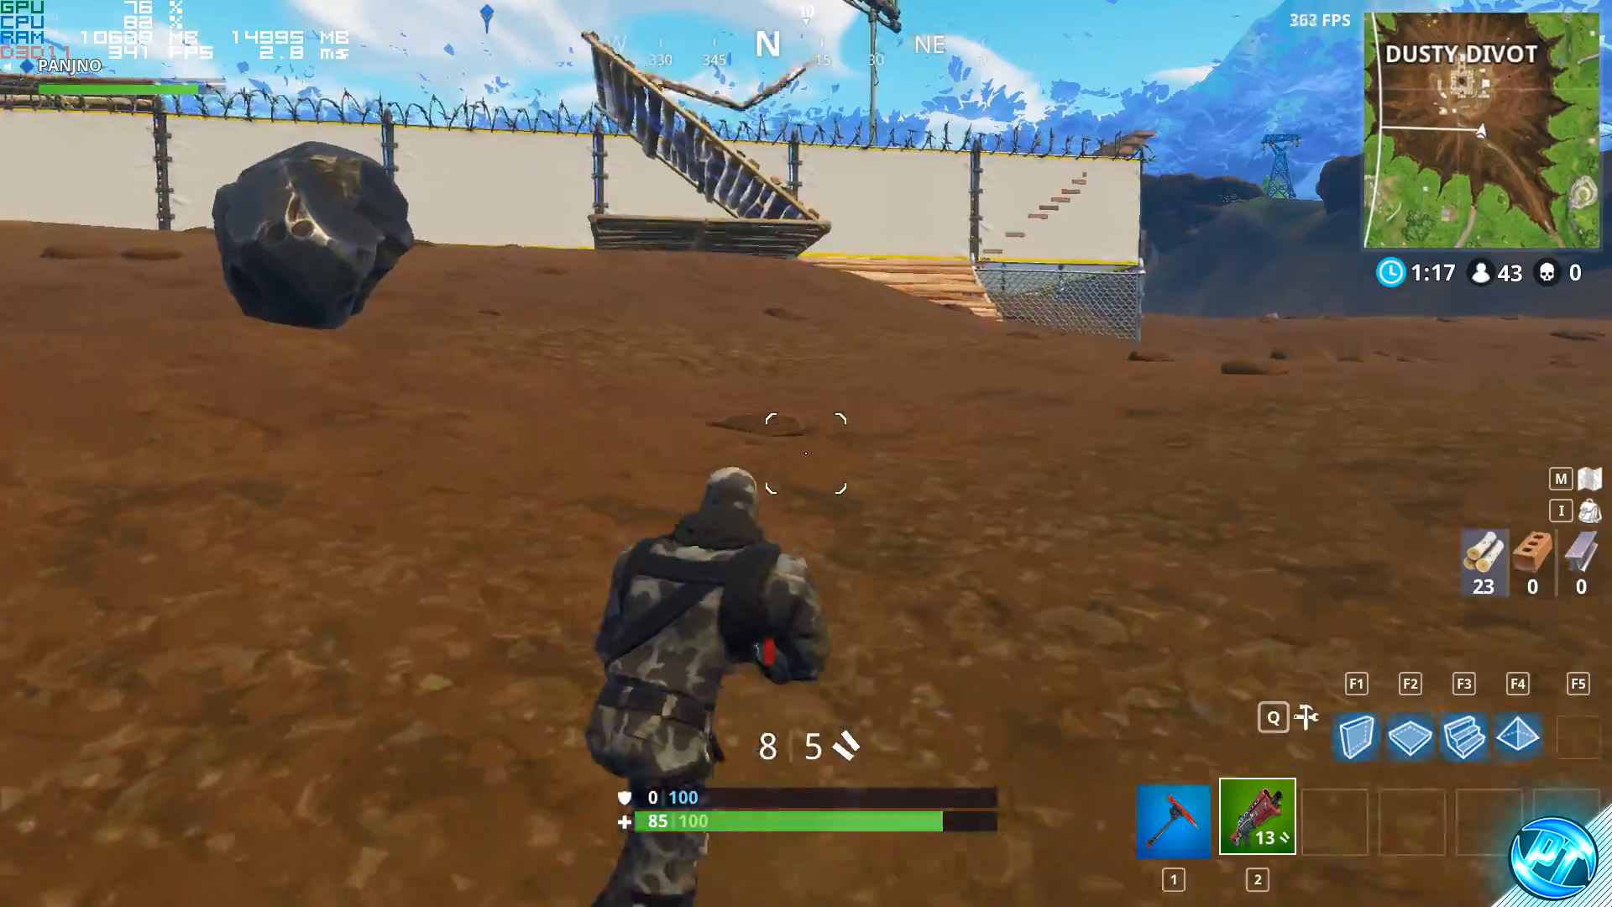
key(w)
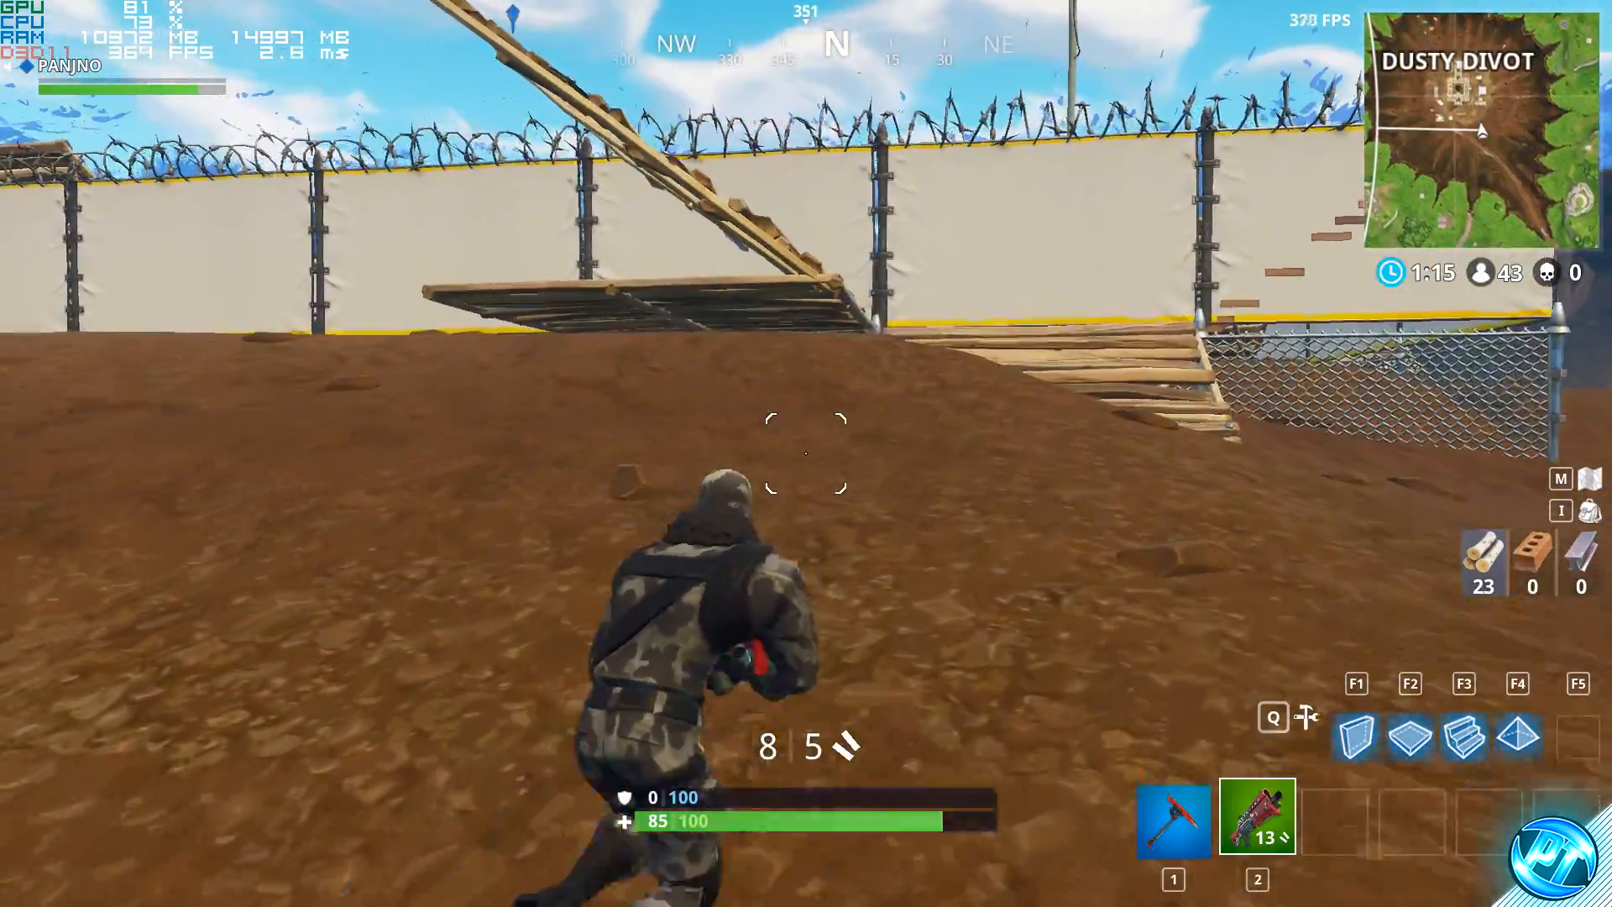
key(w)
key(w)
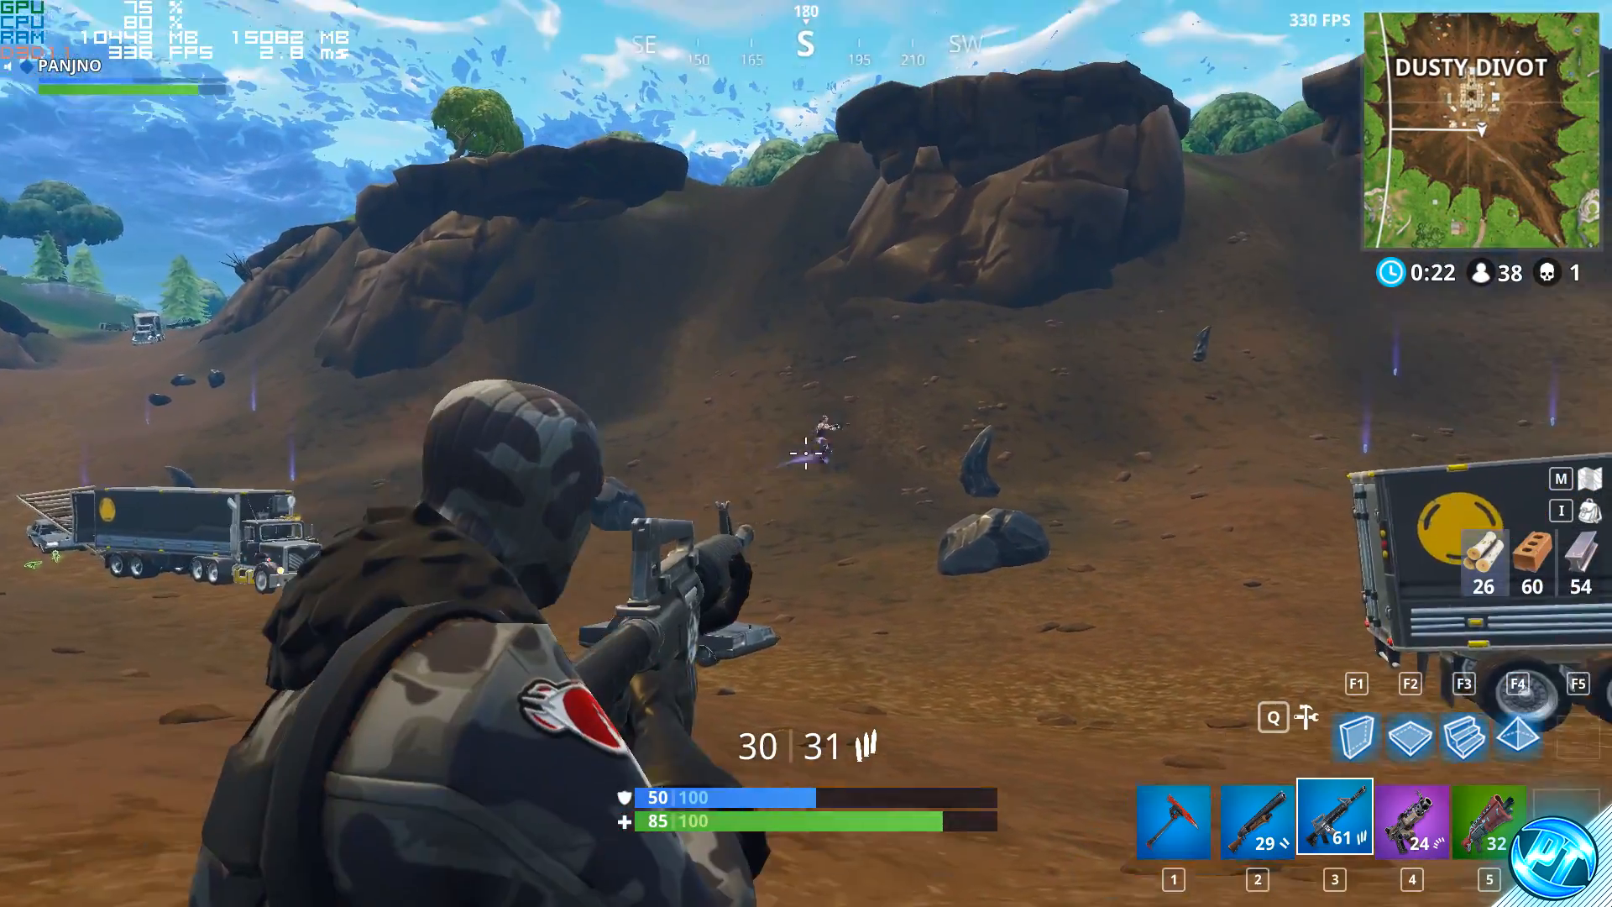
click(806, 454)
click(806, 453)
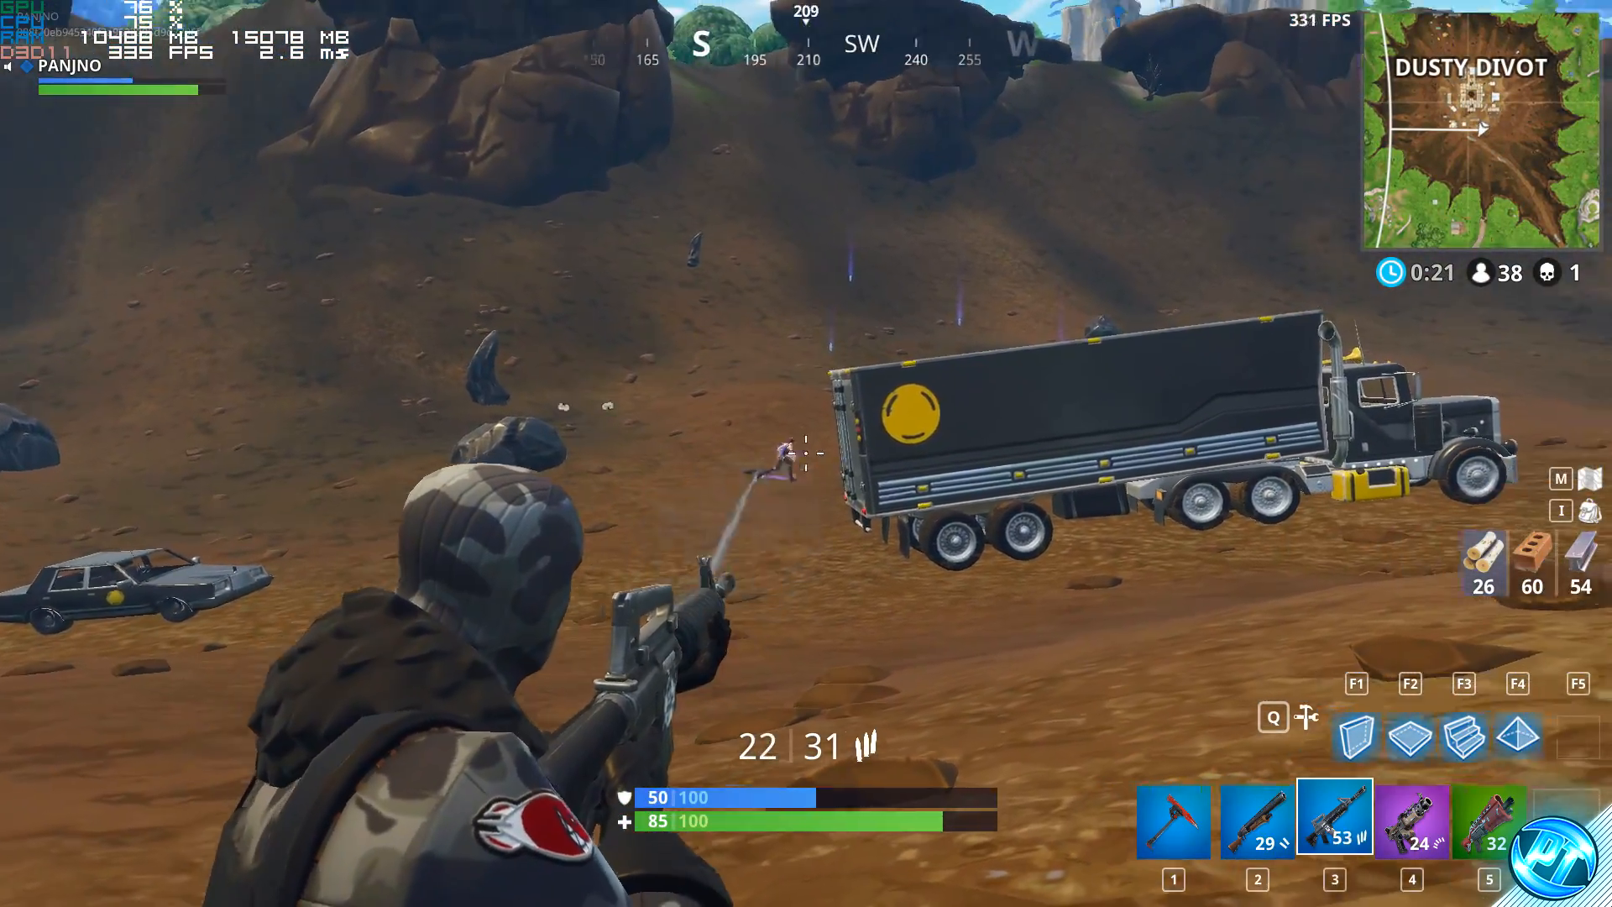
click(806, 454)
click(806, 454)
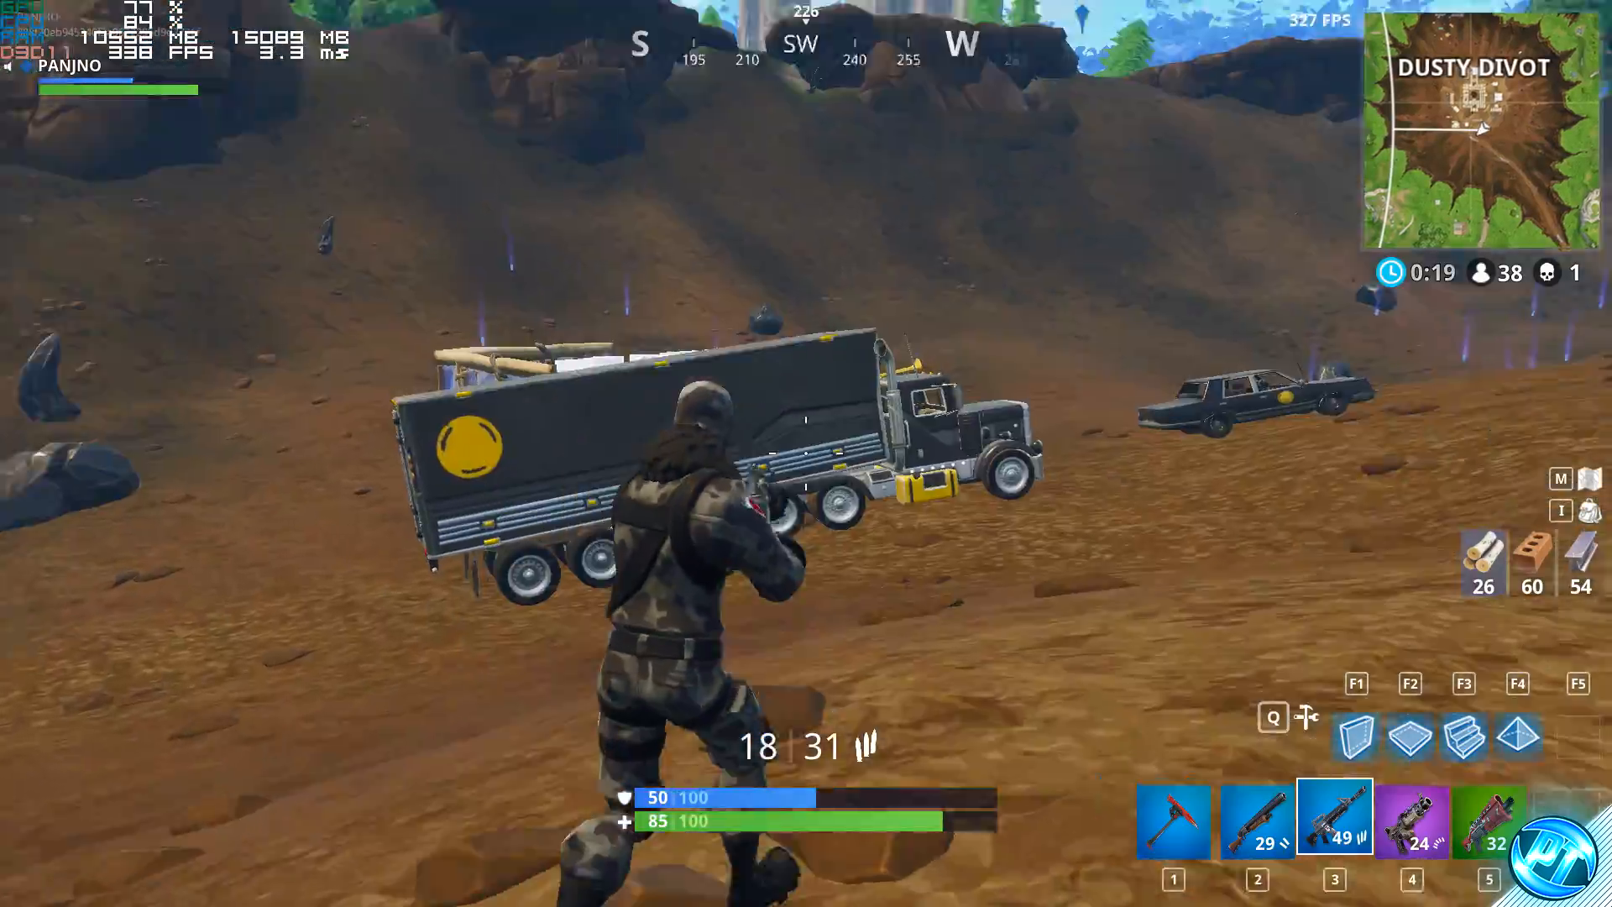
key(F3)
click(806, 453)
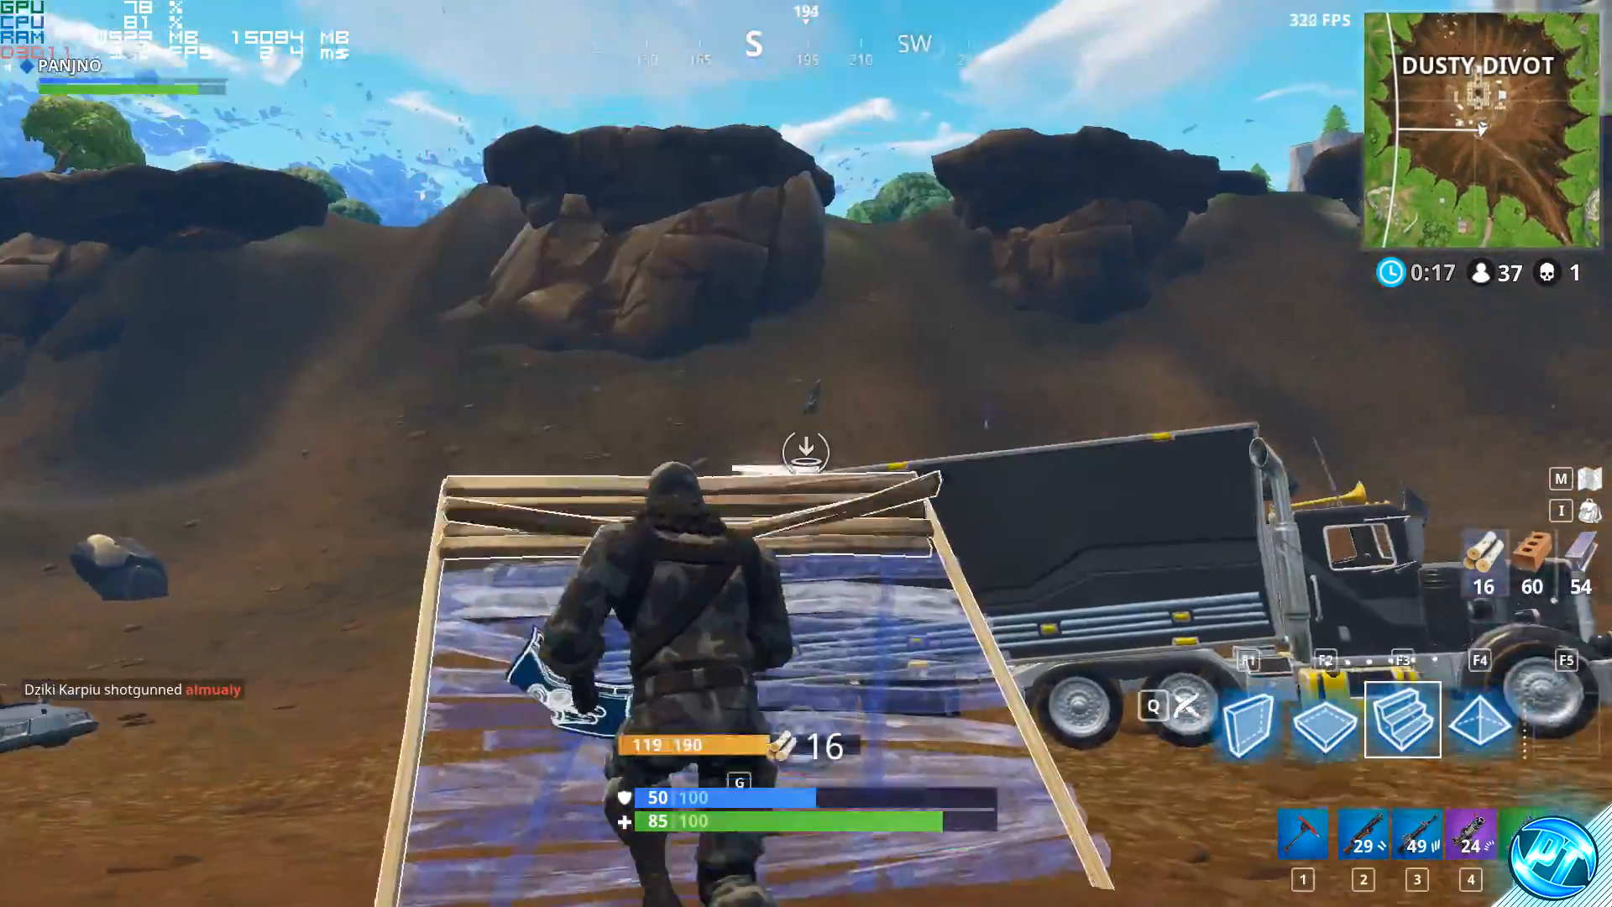
click(806, 453)
key(3)
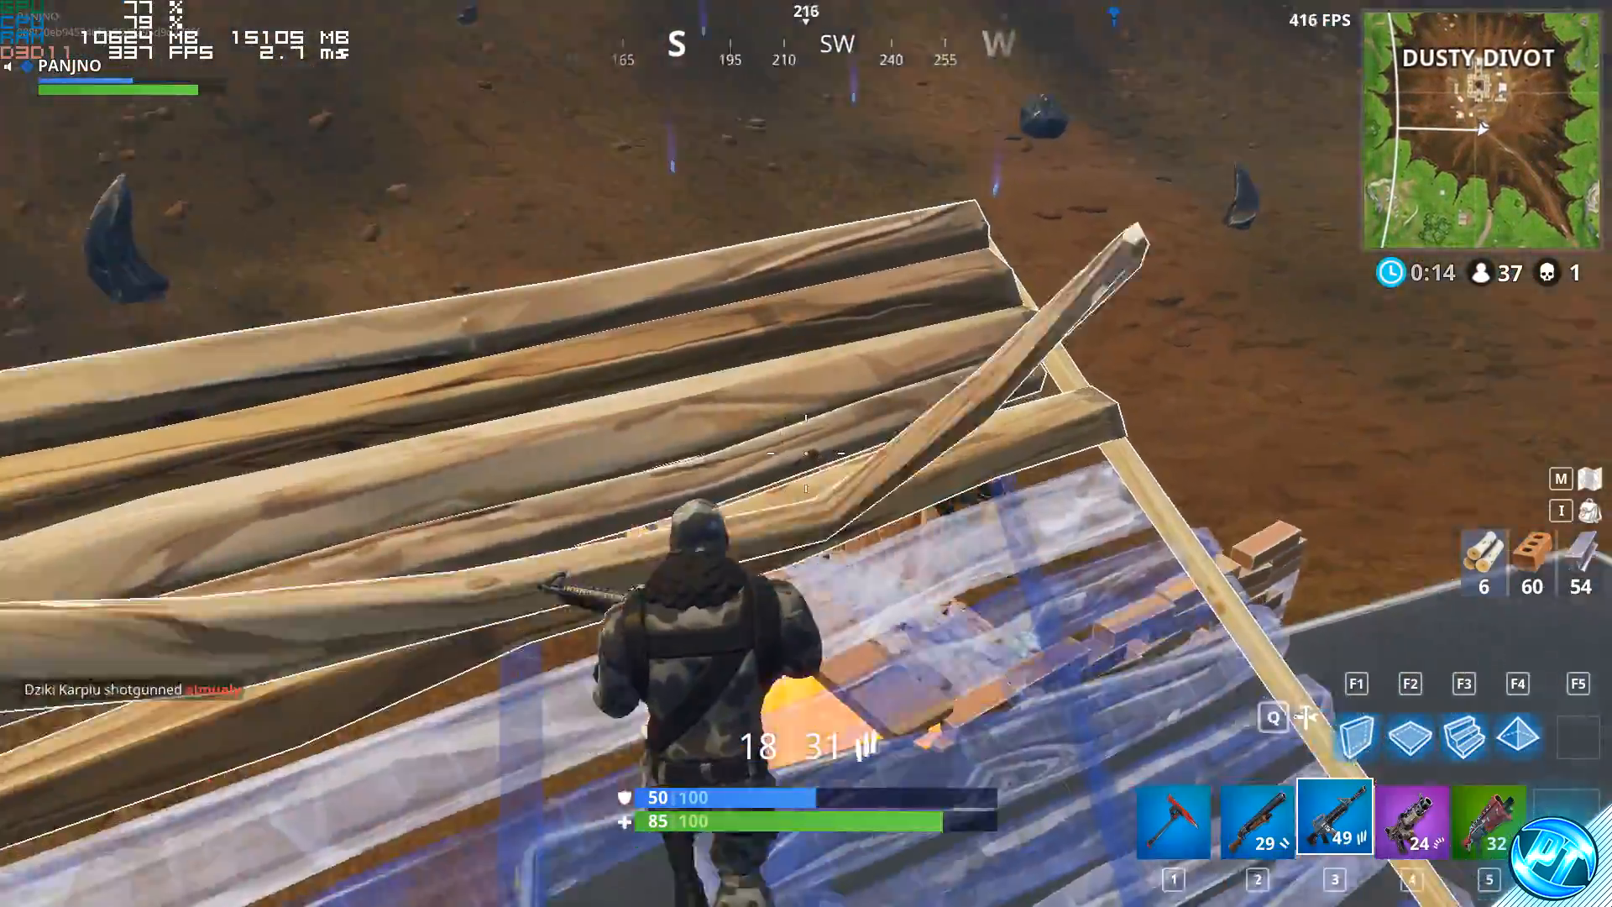
key(2)
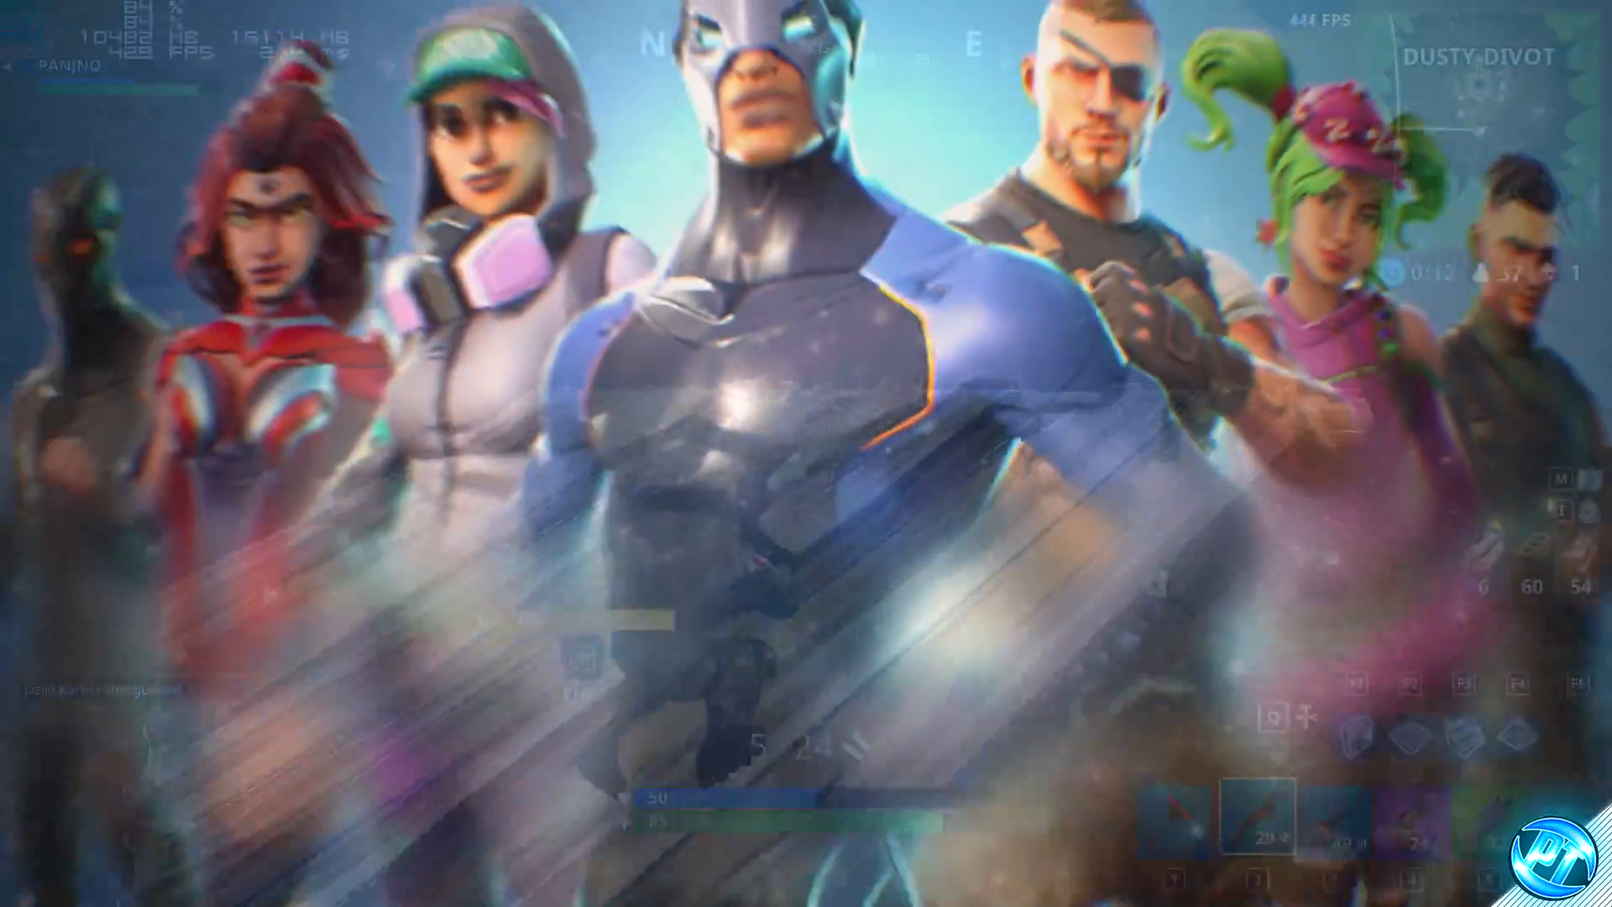